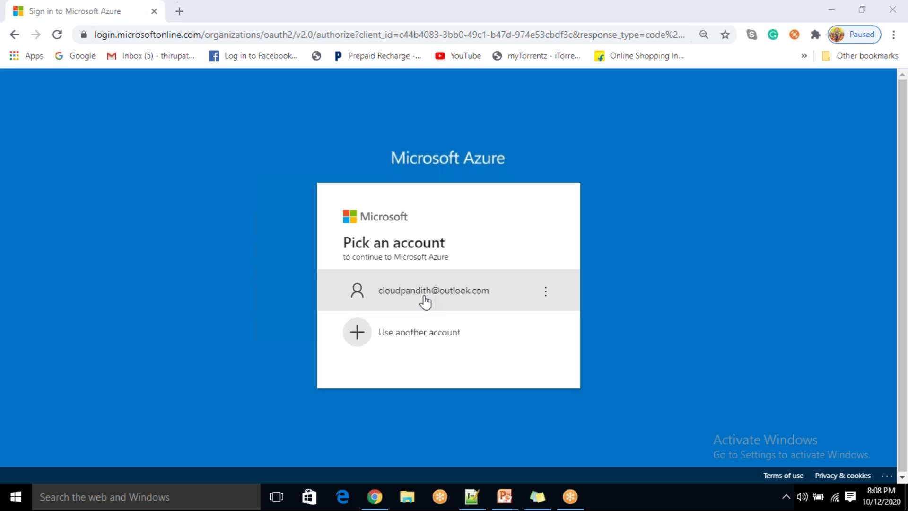
Sign in to Microsoft Azure with the saved account by entering the account password, and stay signed in
click(425, 301)
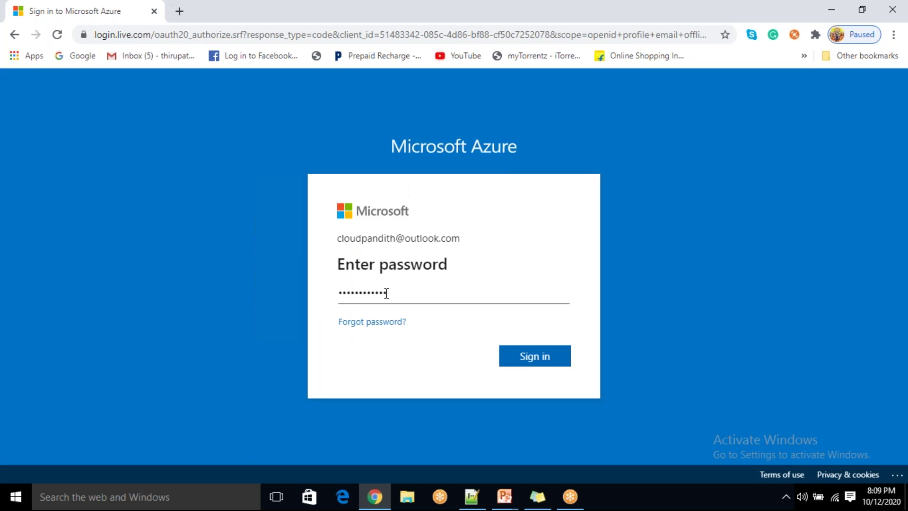
click(527, 358)
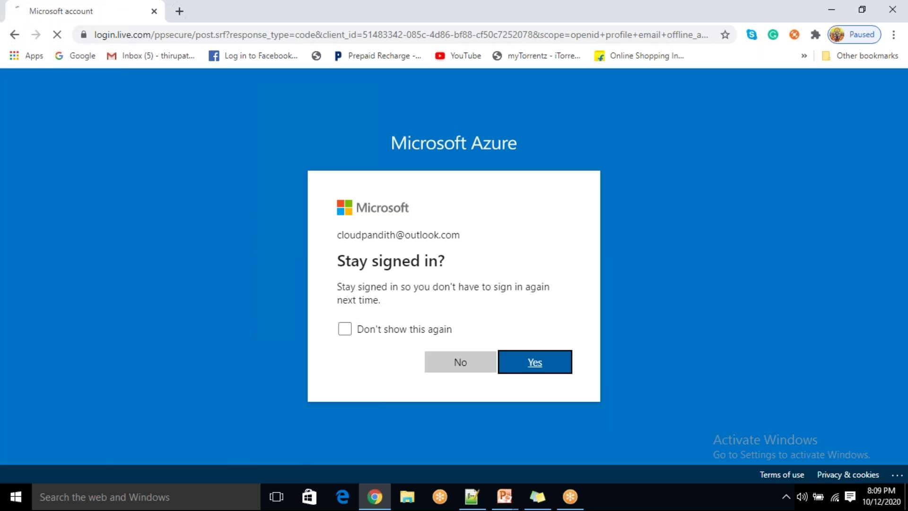
key(Return)
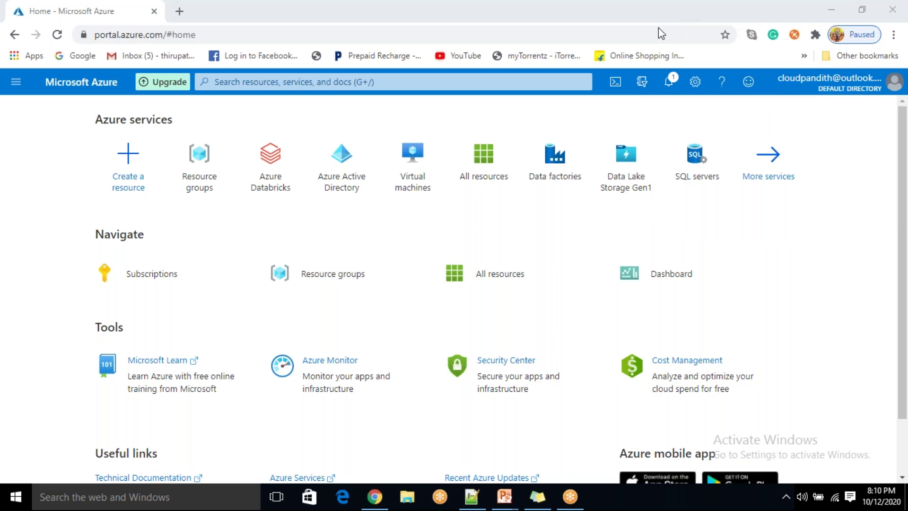
mouse_move(465, 200)
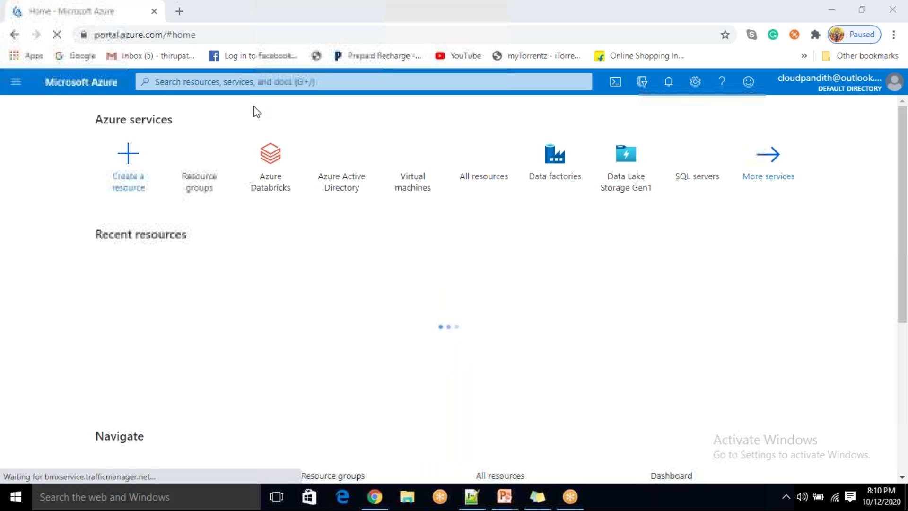
click(239, 82)
click(51, 132)
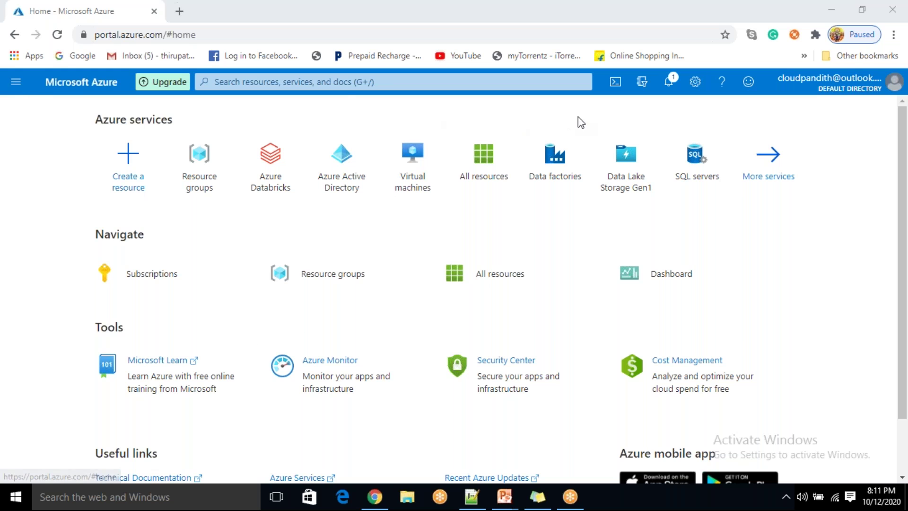
View the list of all resources and the list of resource groups in the directory
click(14, 85)
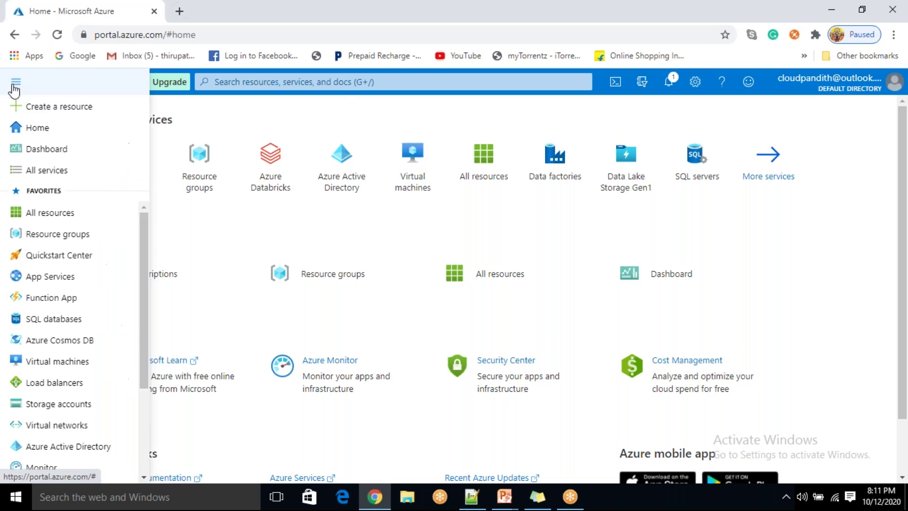
mouse_move(80, 218)
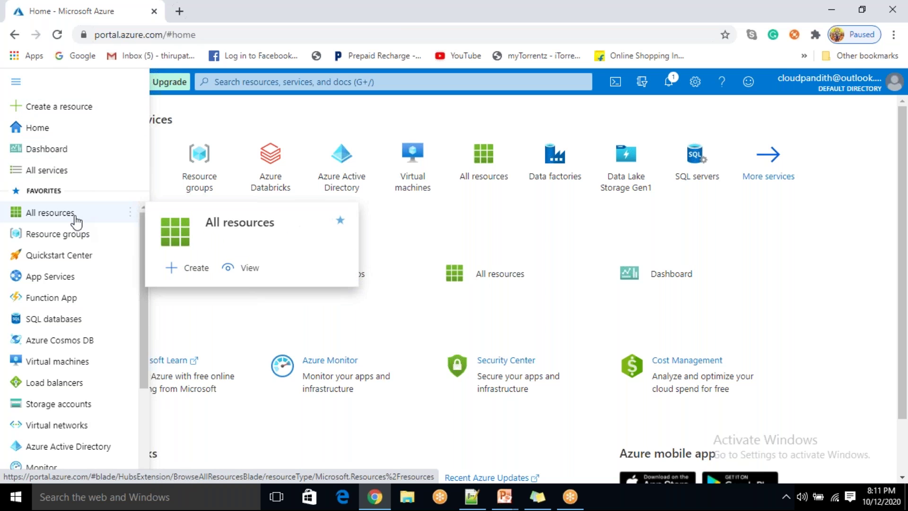
click(75, 218)
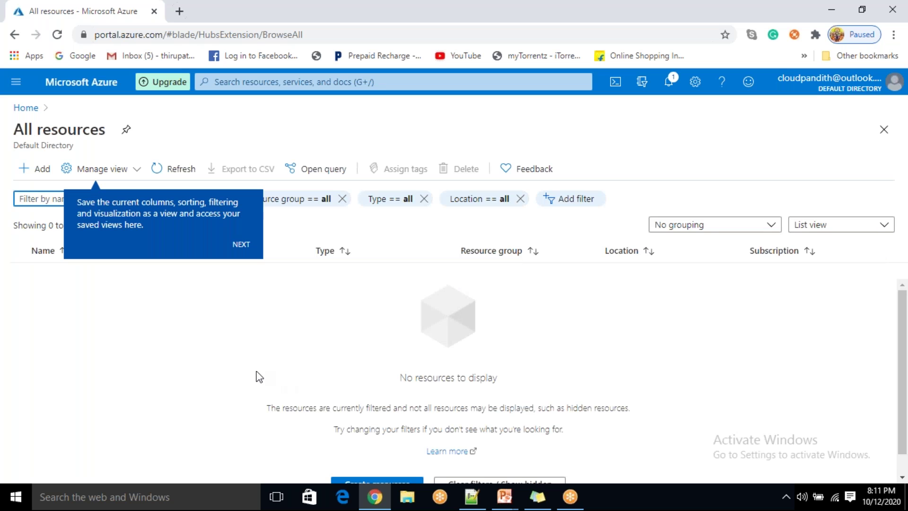
click(16, 82)
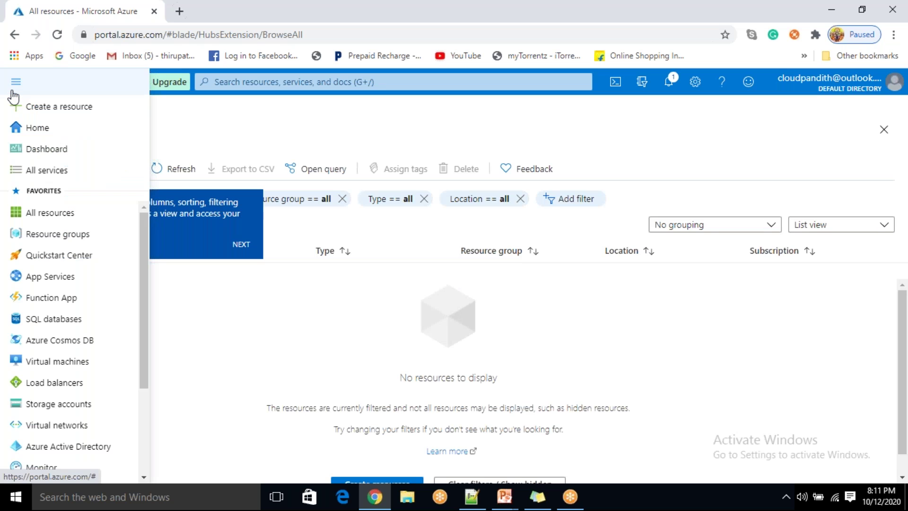
click(58, 234)
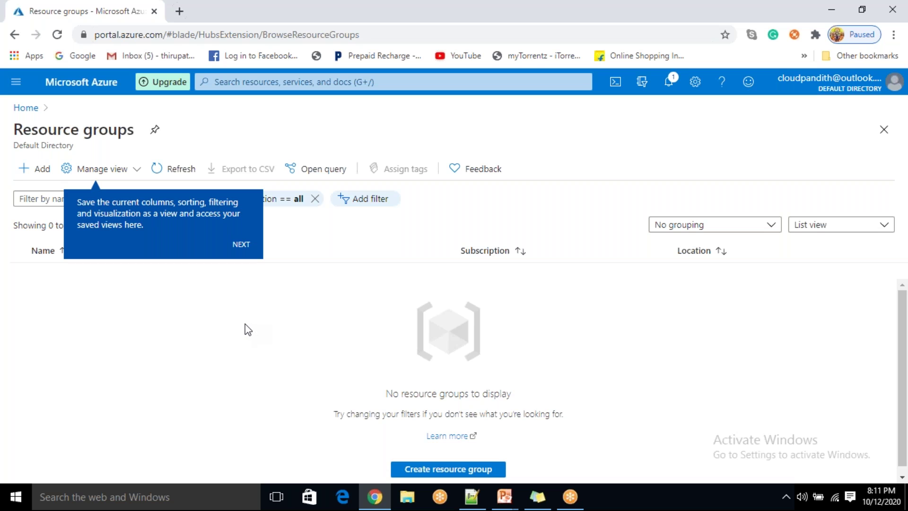
Search the portal for "azure databricks" and open the Azure Databricks service page
click(236, 83)
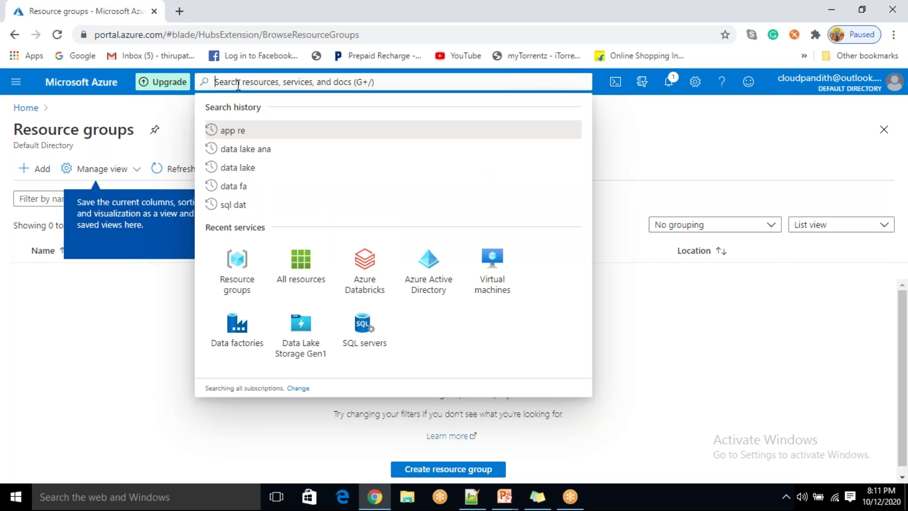
text(azure databricks)
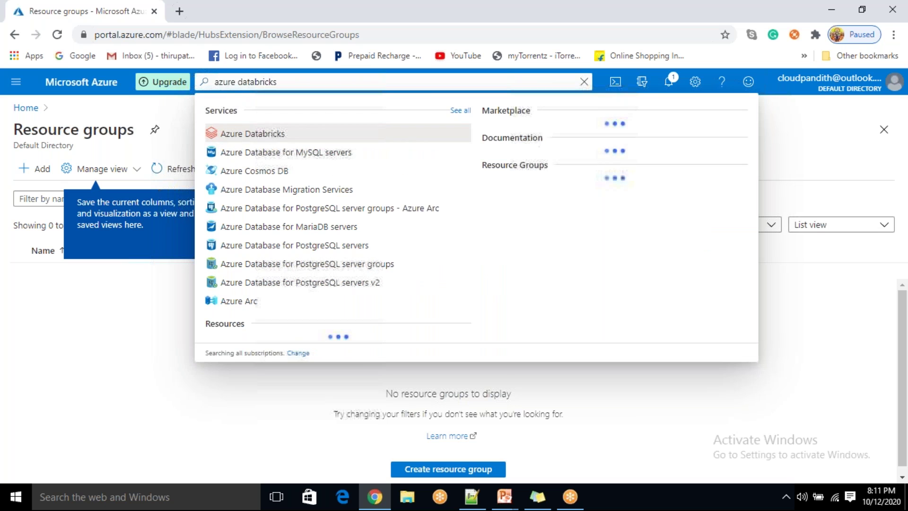
click(19, 88)
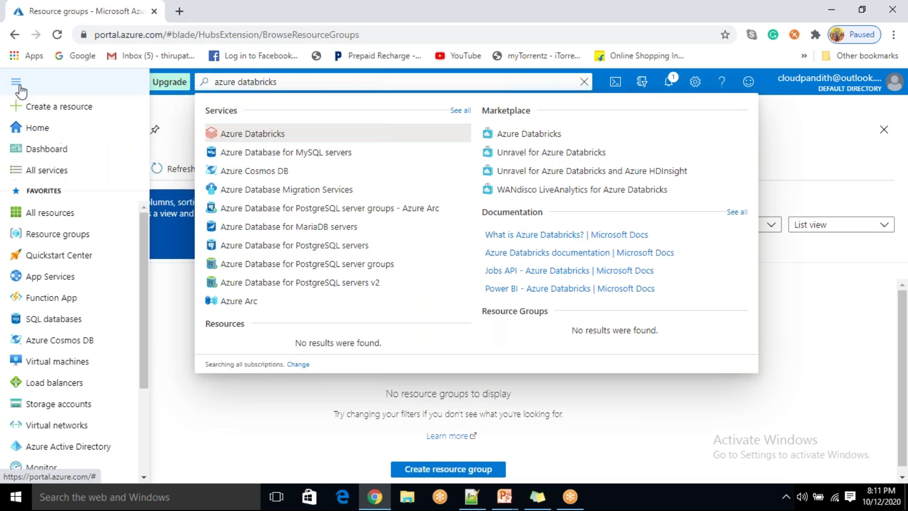
scroll(112, 382, down, 3)
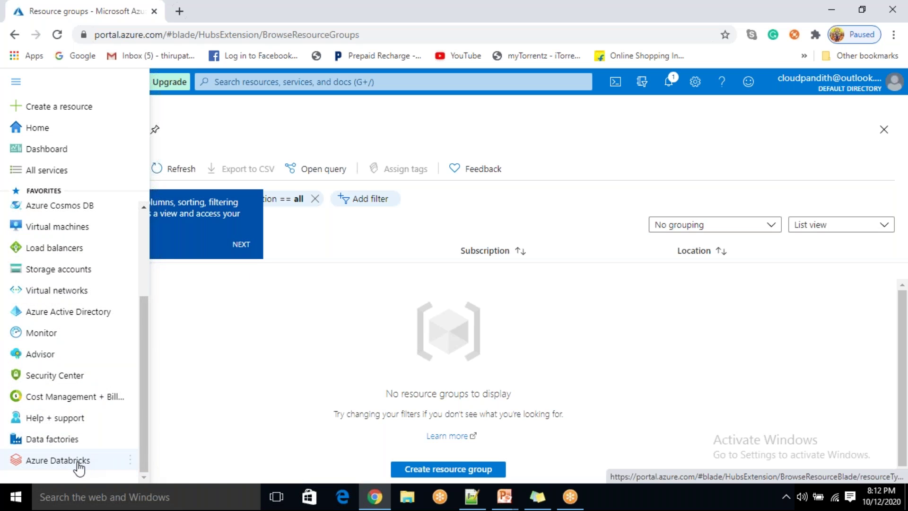
mouse_move(78, 468)
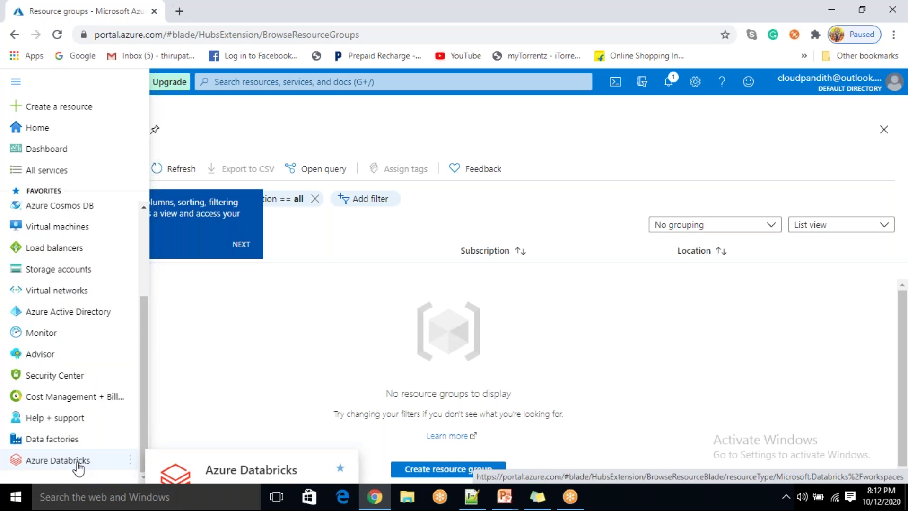
click(79, 467)
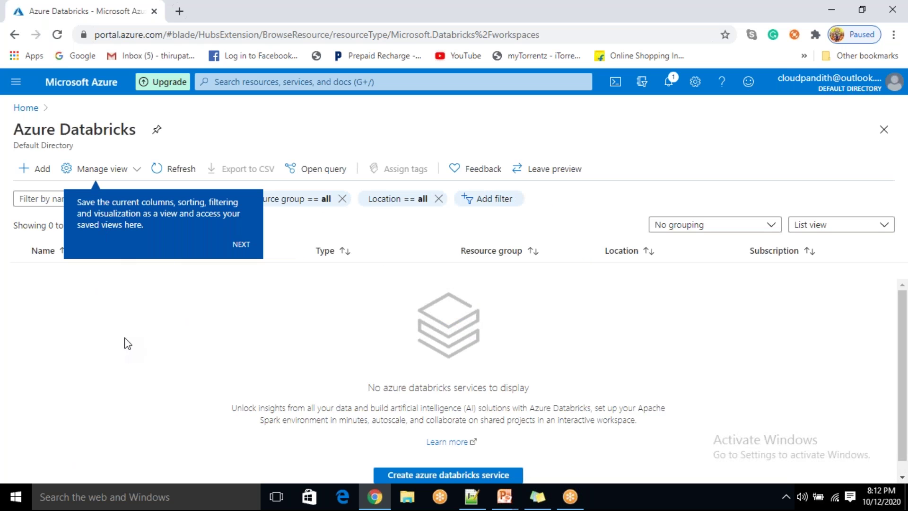
Start a new Azure Databricks workspace and create a resource group named cloudpandith-adb-rg for it
click(42, 179)
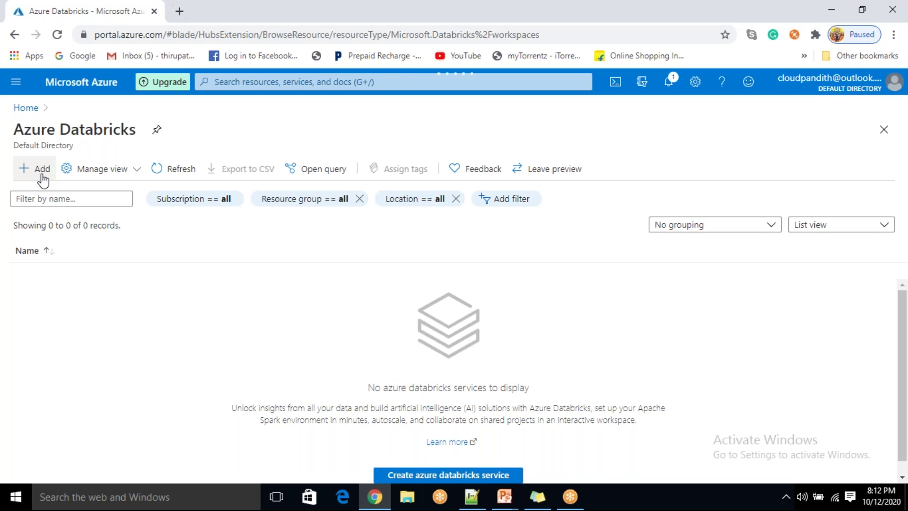
click(42, 179)
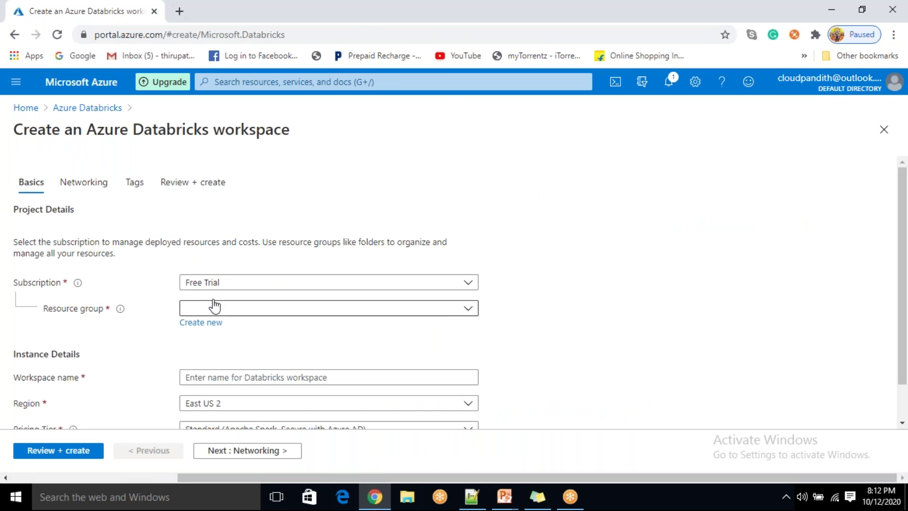
click(221, 309)
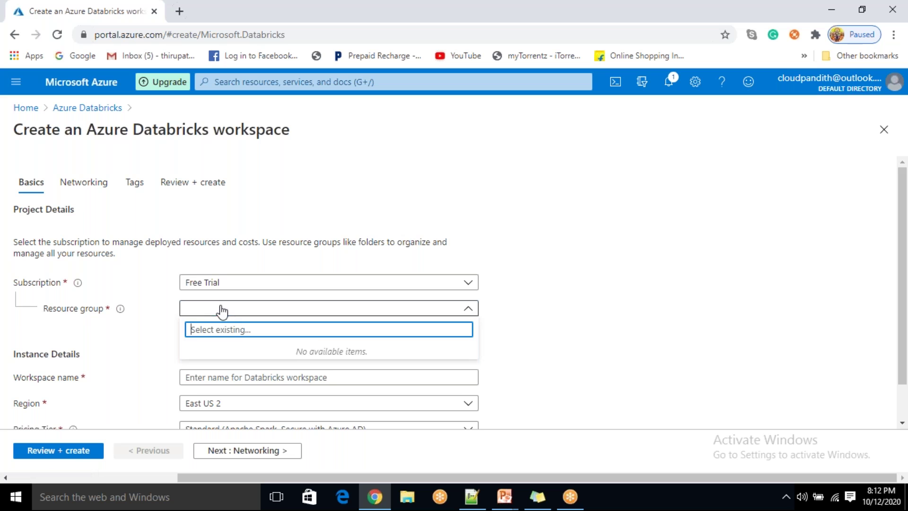
click(125, 341)
click(203, 309)
click(152, 352)
click(193, 325)
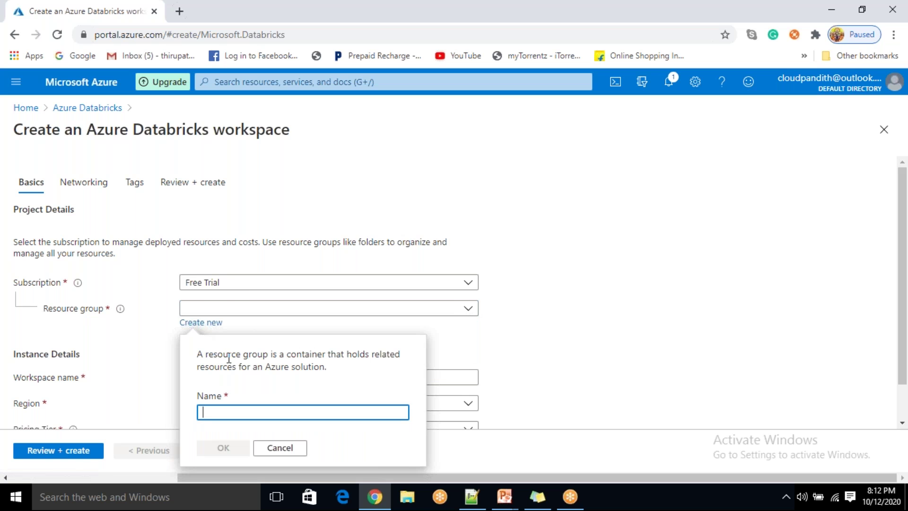
text(cloudpandith-adb-rg)
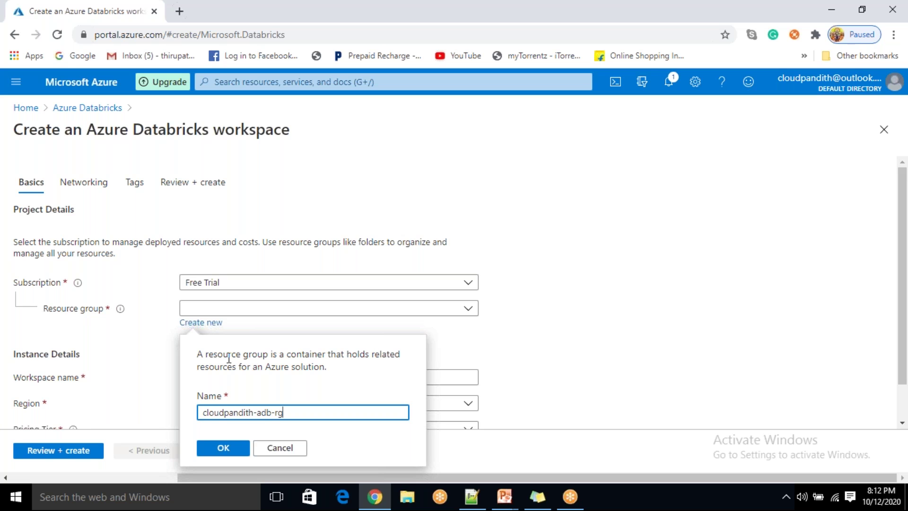
click(231, 447)
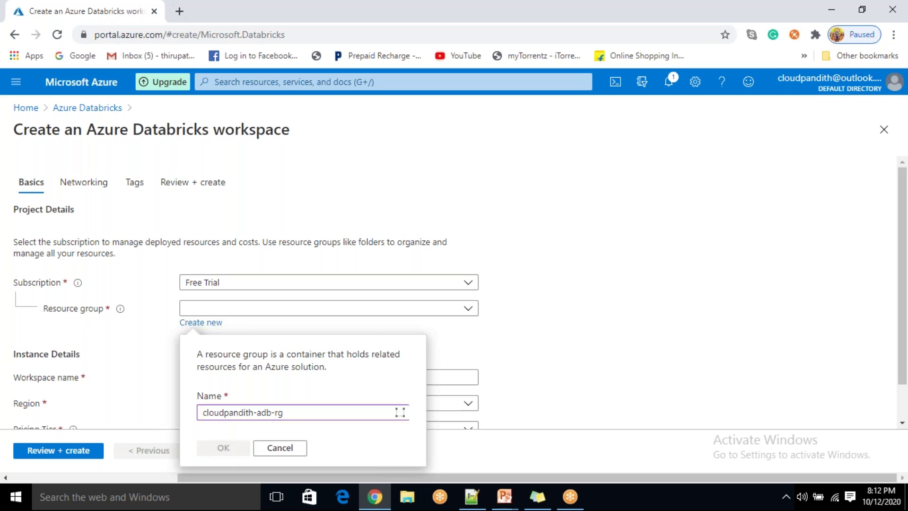
Name the Databricks workspace cloudpandithadb
click(212, 378)
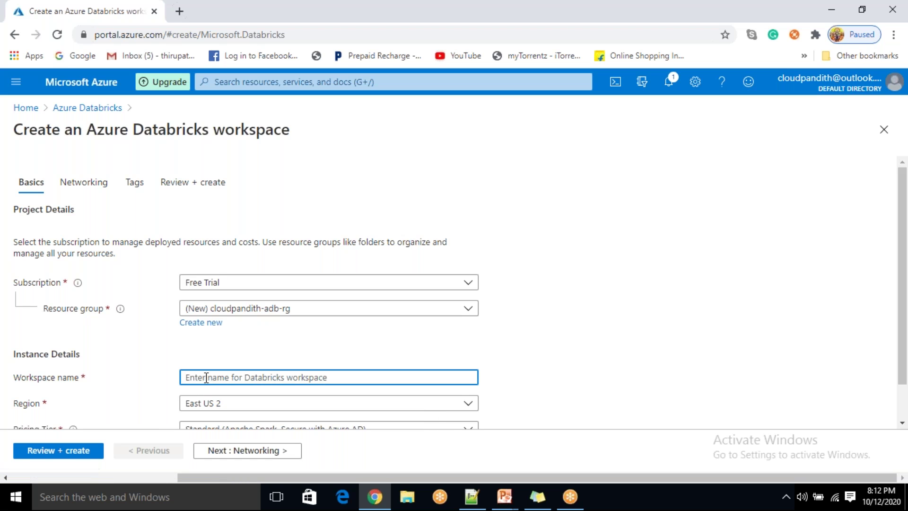
text(cloudpand)
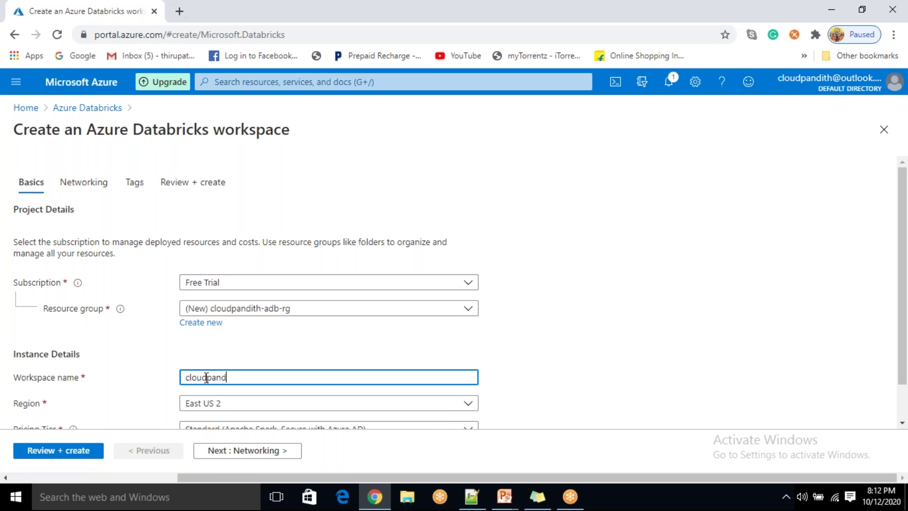
text(ithadb)
Set the workspace region to East US and the pricing tier to Standard (Apache Spark, Secure with Azure AD)
scroll(325, 372, down, 1)
click(236, 362)
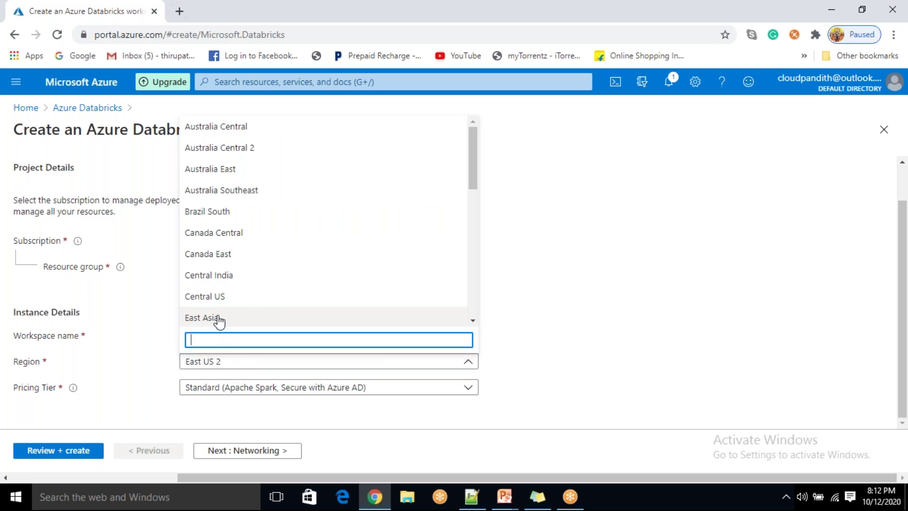
scroll(280, 293, down, 1)
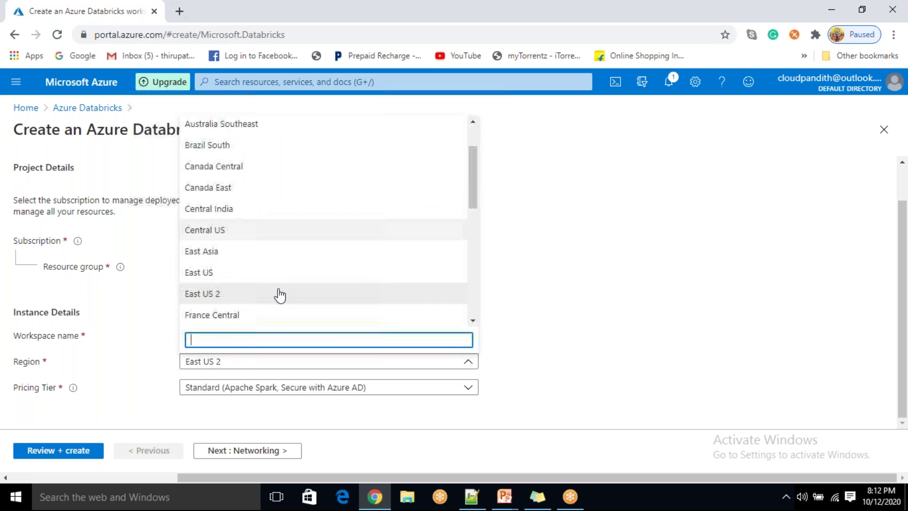
click(226, 274)
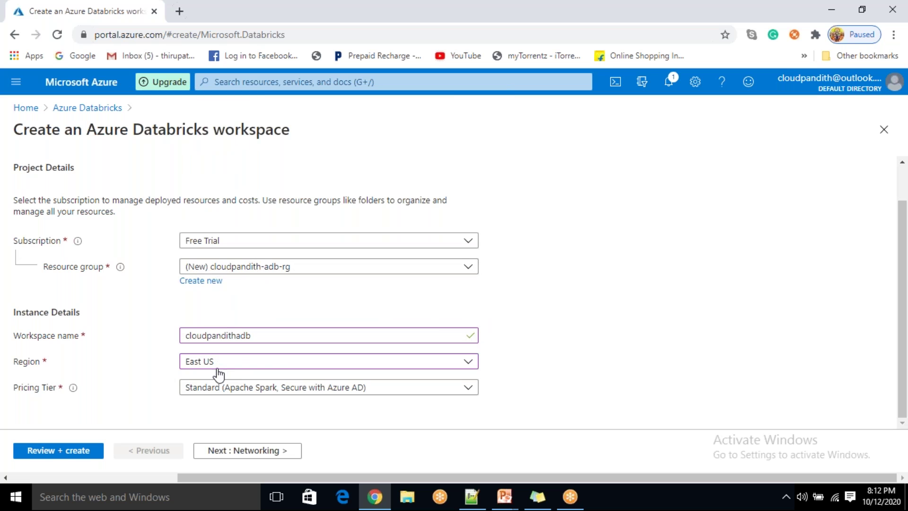
click(210, 387)
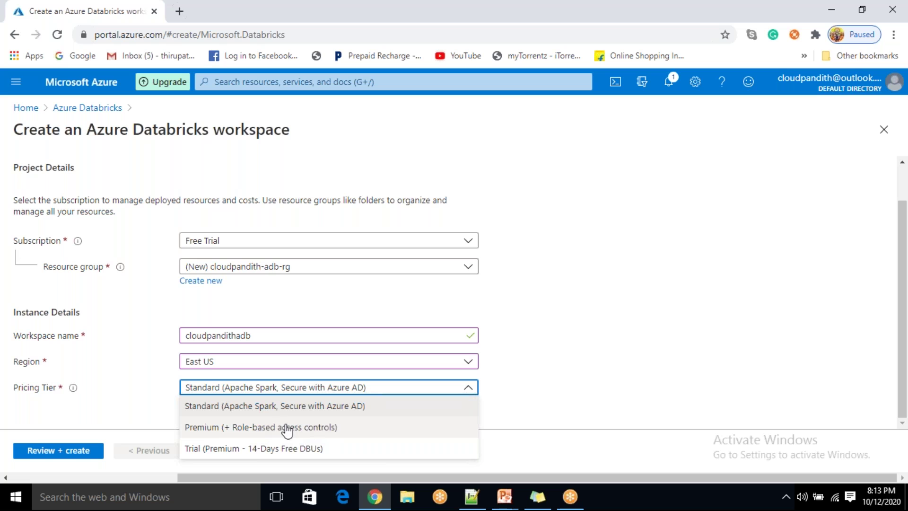
click(203, 412)
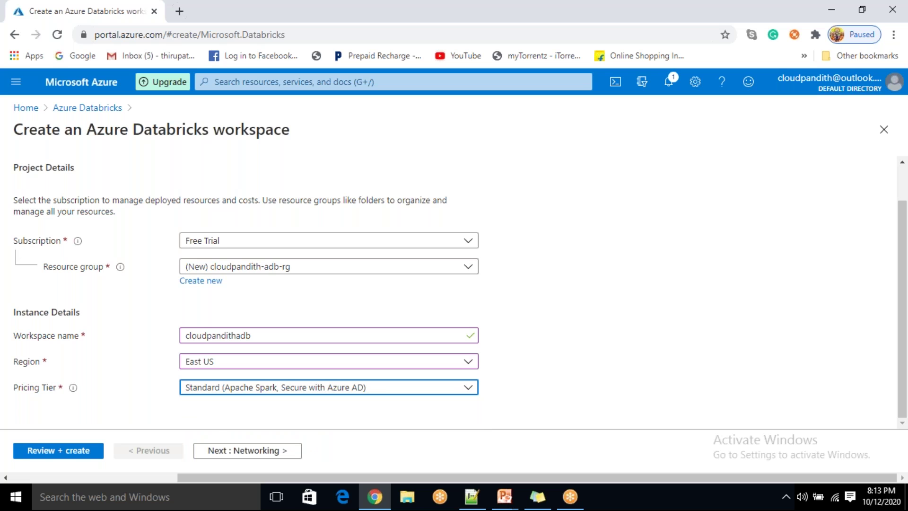
Recheck the pricing tier options in the basic workspace settings and proceed to the networking settings
click(266, 455)
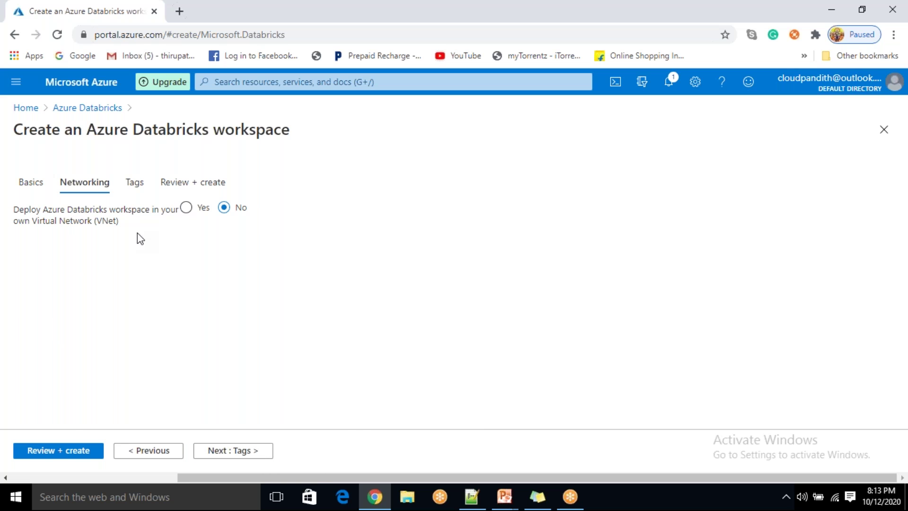
click(178, 450)
scroll(264, 402, down, 2)
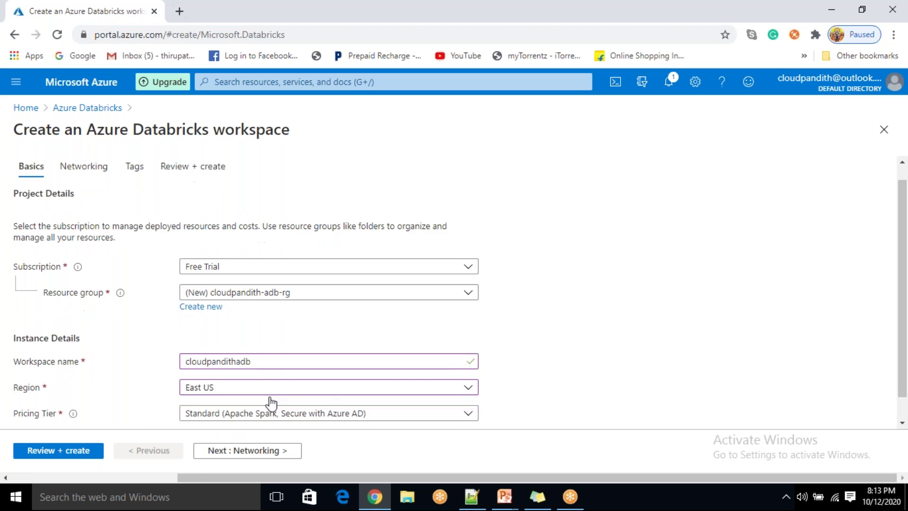
click(261, 392)
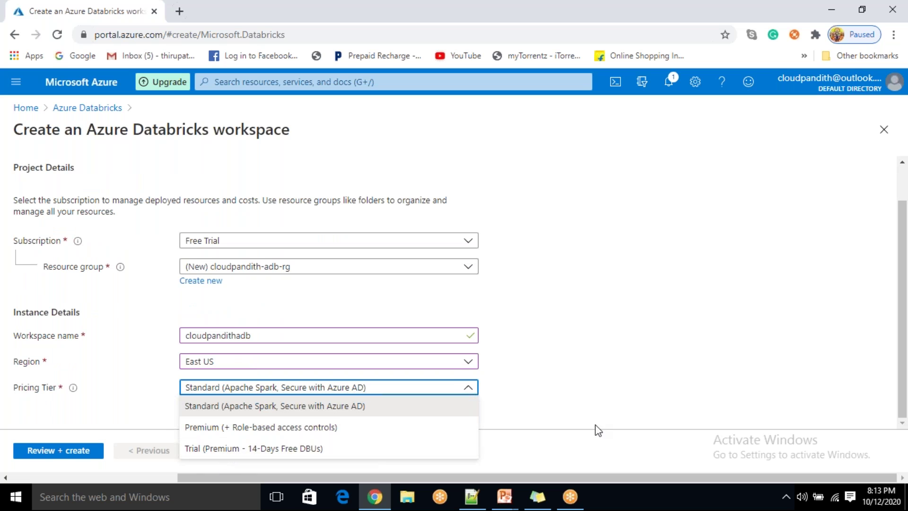
click(528, 396)
click(278, 451)
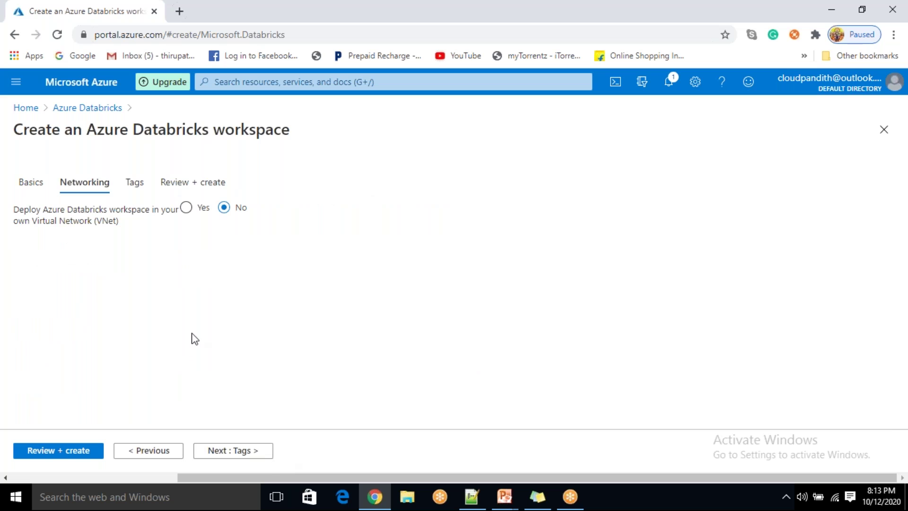
drag(16, 211, 158, 216)
click(155, 252)
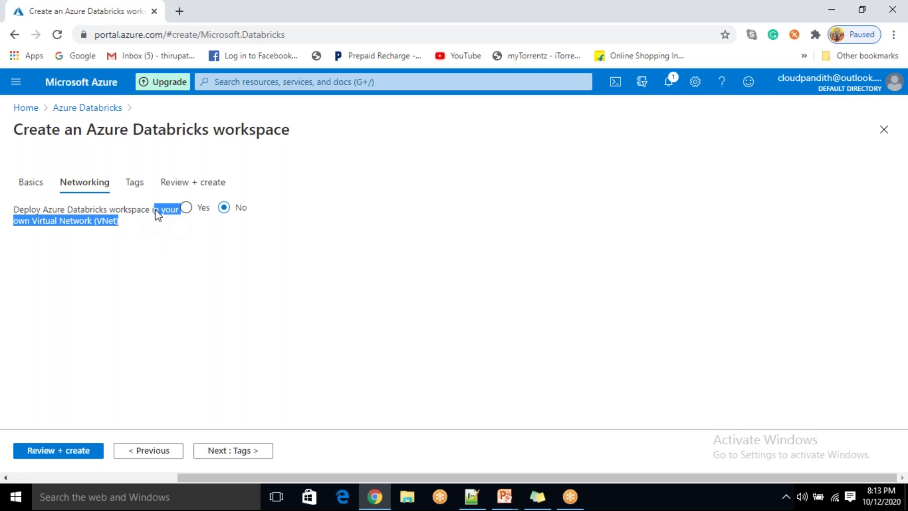
click(162, 251)
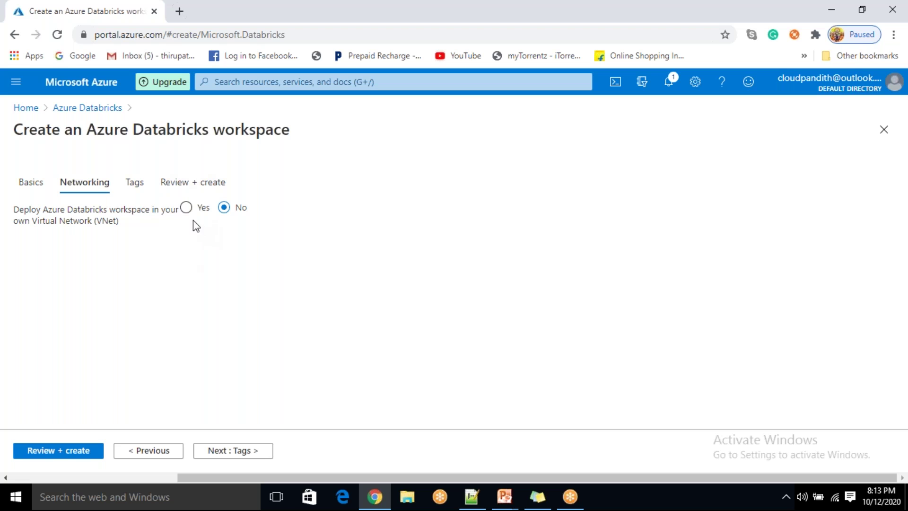
Try deploying the workspace in a custom virtual network, check the available networks, and set the option back to No
click(186, 207)
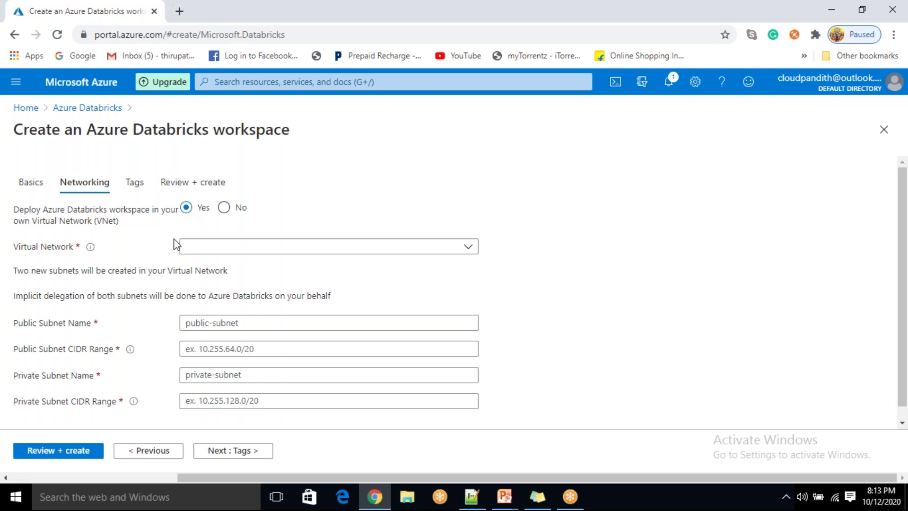
click(219, 250)
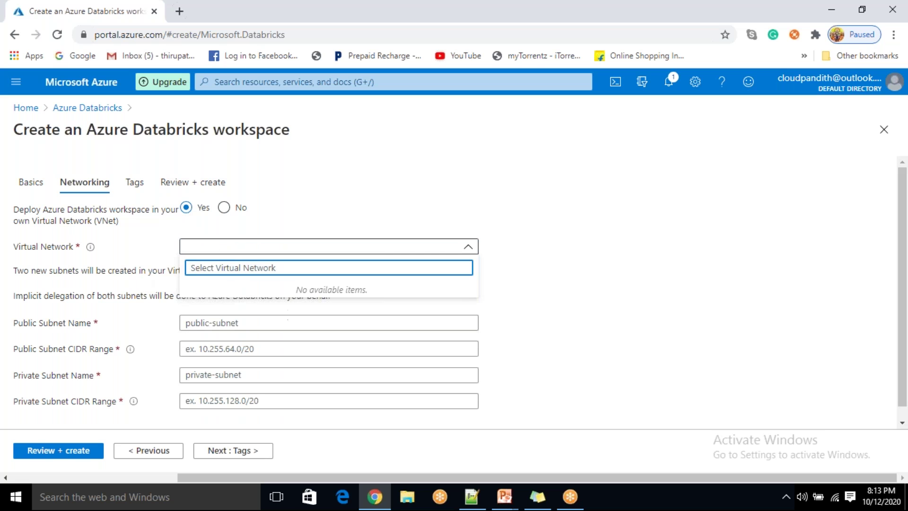
click(348, 223)
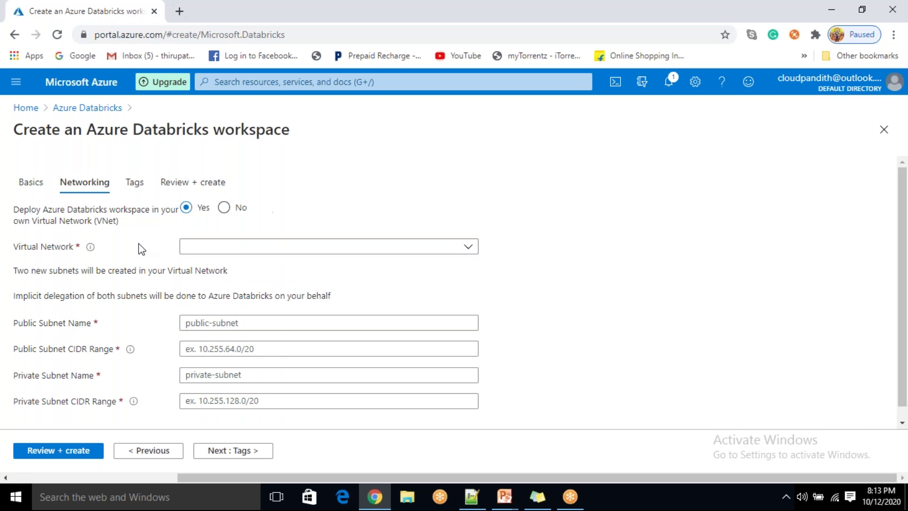
click(225, 208)
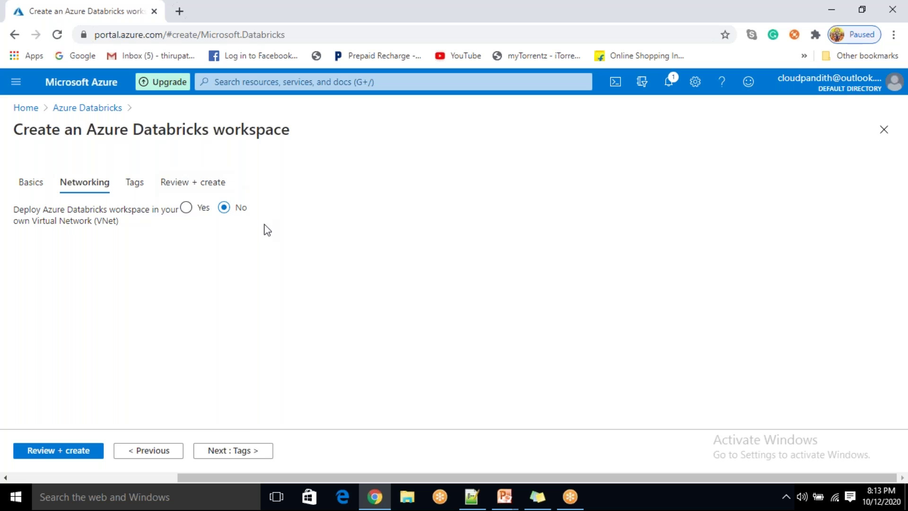
Proceed to the workspace tags and add a created_by tag with the value cloudpandith
click(243, 452)
click(109, 236)
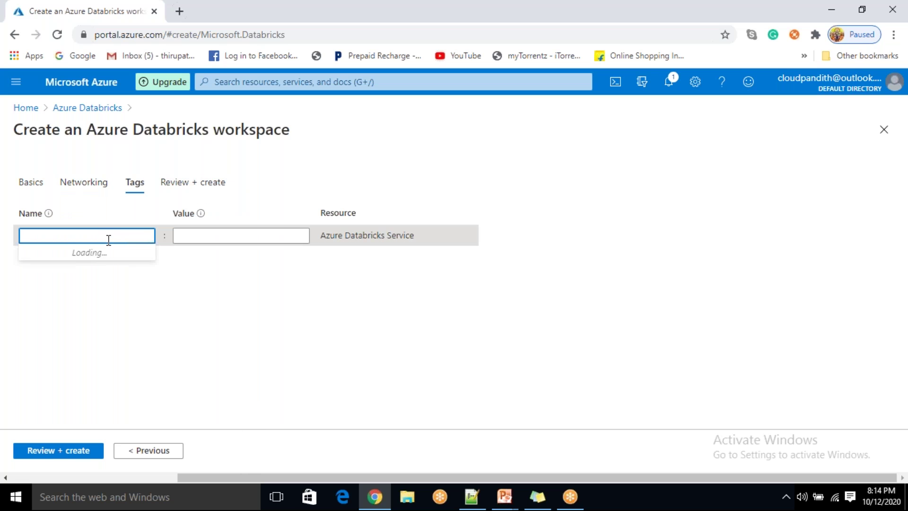
text(created_by)
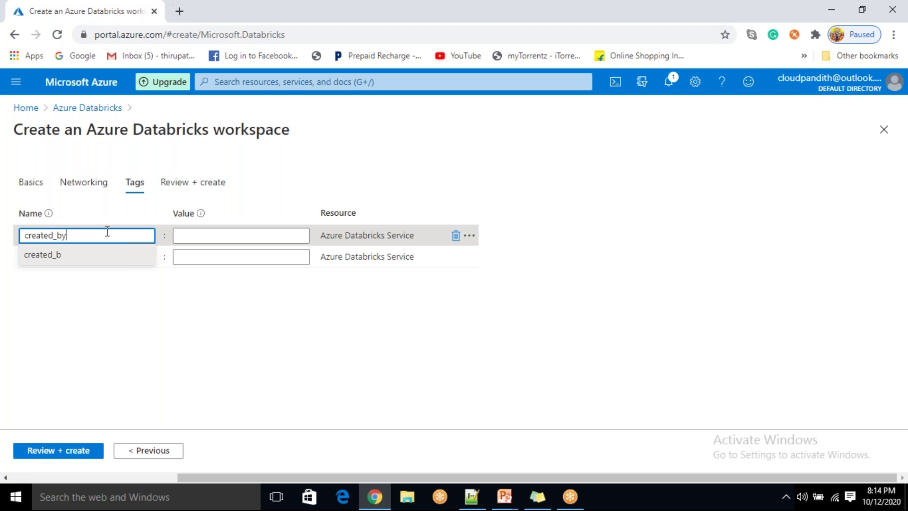
key(Tab)
text(cloudpandith)
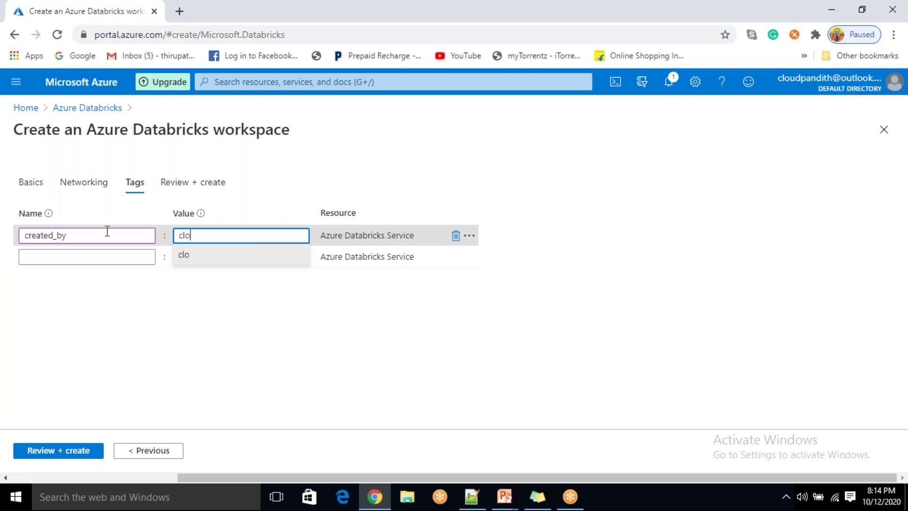
key(Tab)
key(Tab)
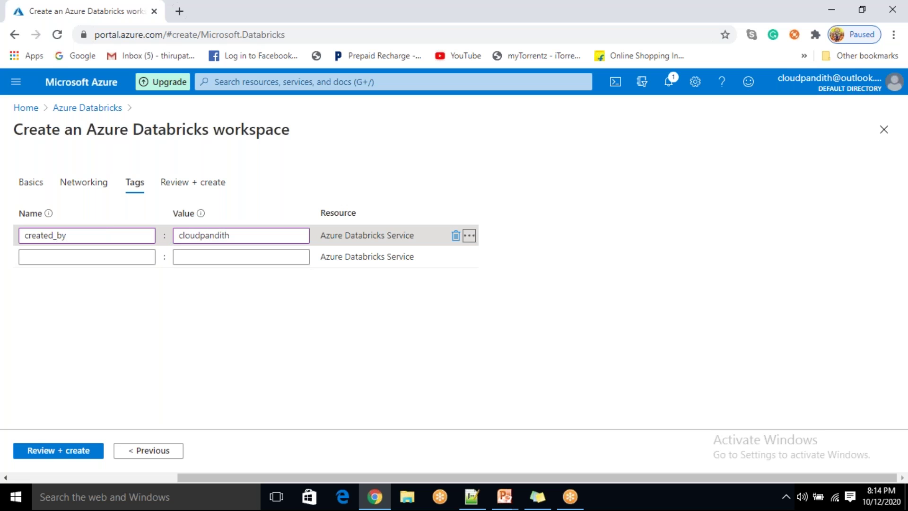
Add a second tag named env with the value dev
click(77, 257)
text(env)
key(Tab)
text(d)
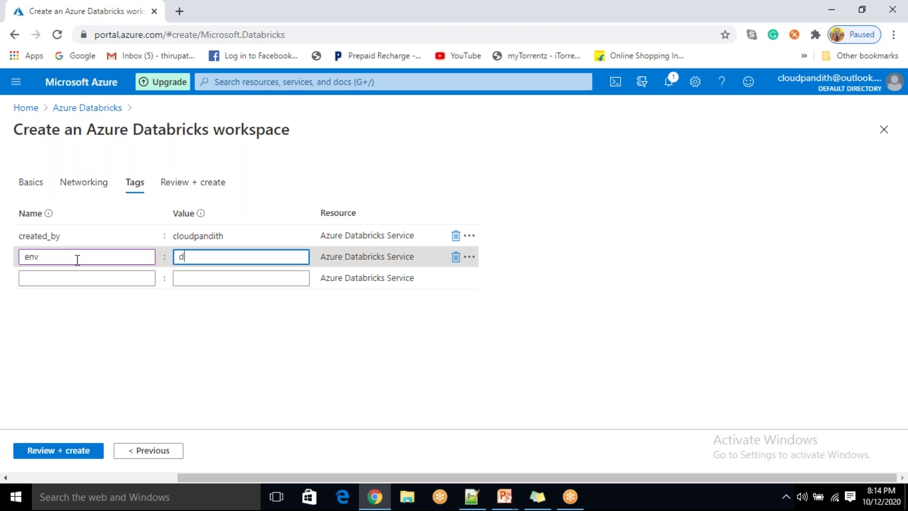
text(ev)
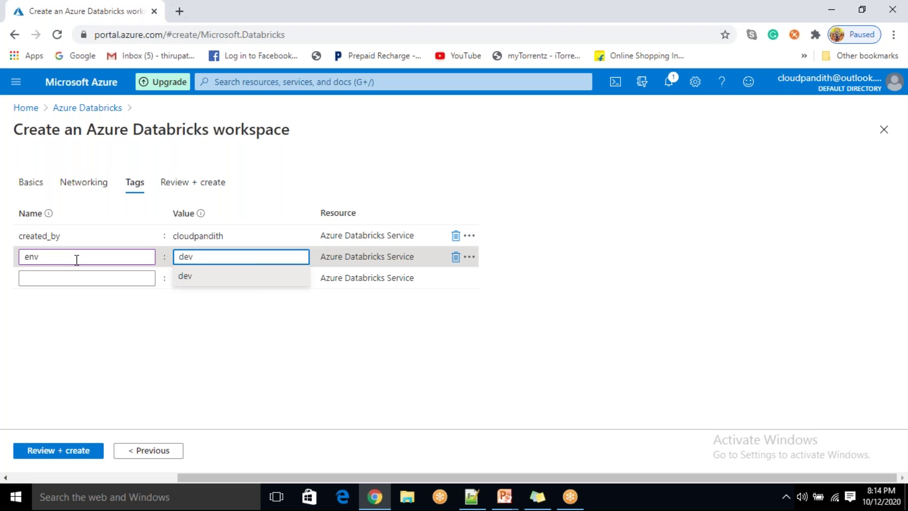
Add a third tag named team with the value data engineers
click(41, 279)
text(team)
key(Tab)
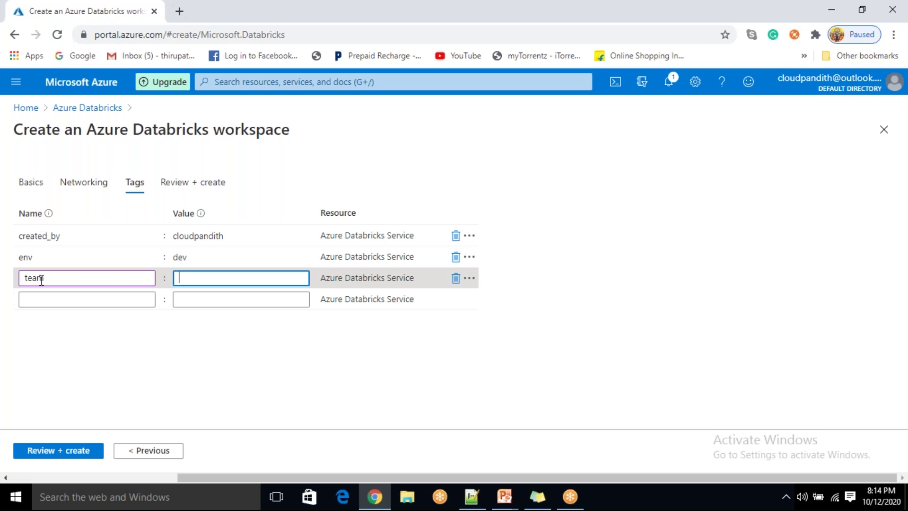
text(data engin)
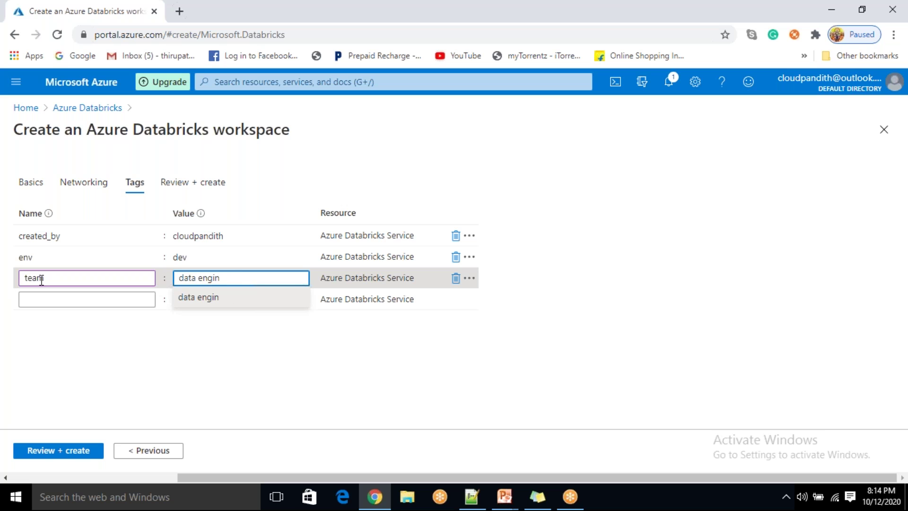
text(ners)
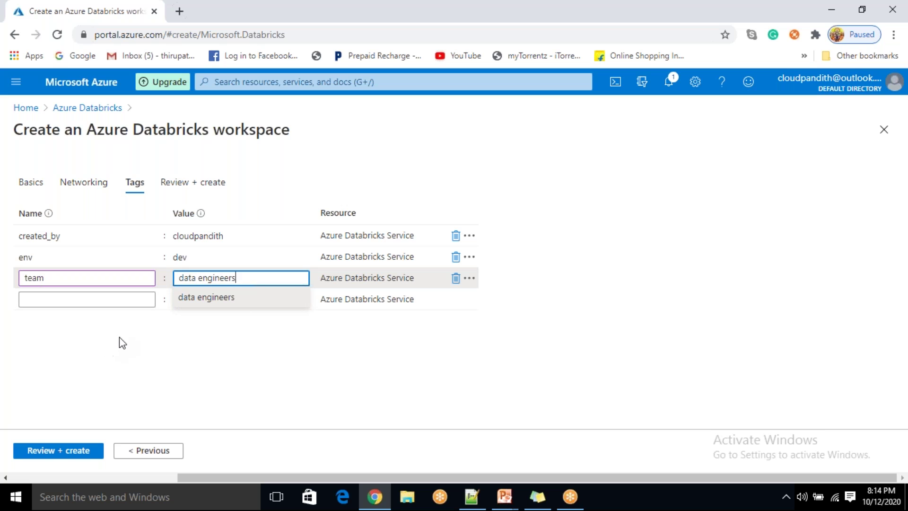
click(119, 338)
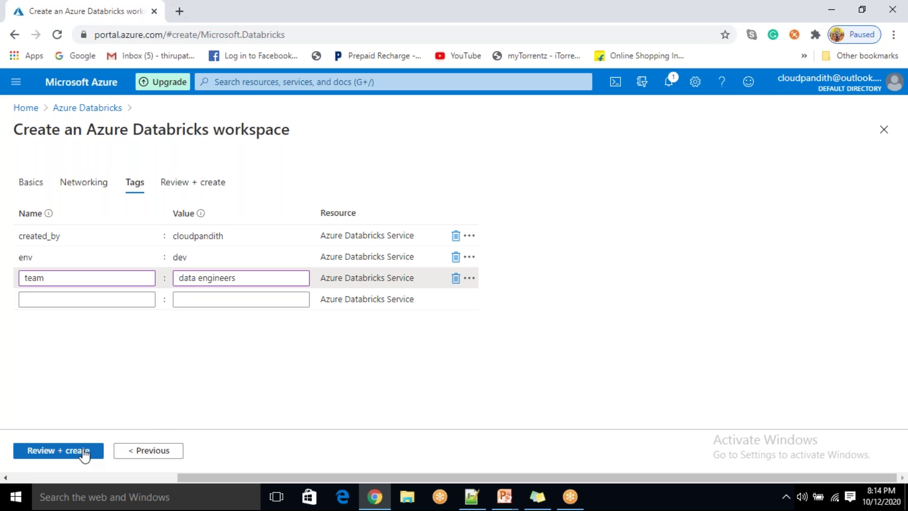
Review the summary of the basic and networking settings, and create the Databricks workspace
click(68, 451)
drag(12, 242, 215, 423)
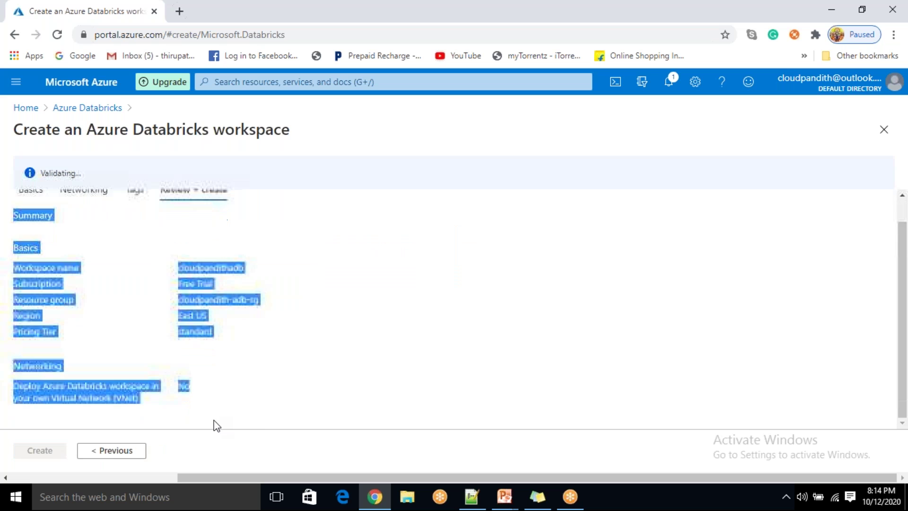
drag(115, 174, 33, 177)
drag(20, 249, 171, 381)
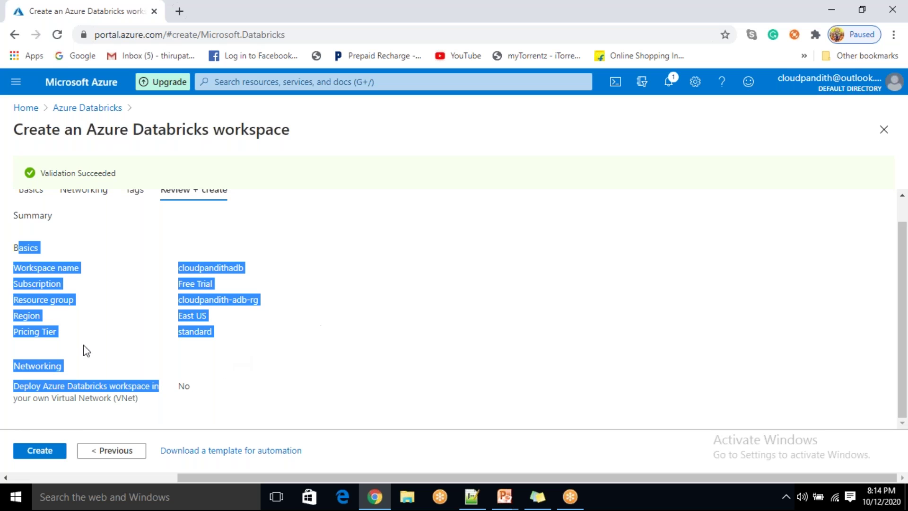
click(41, 462)
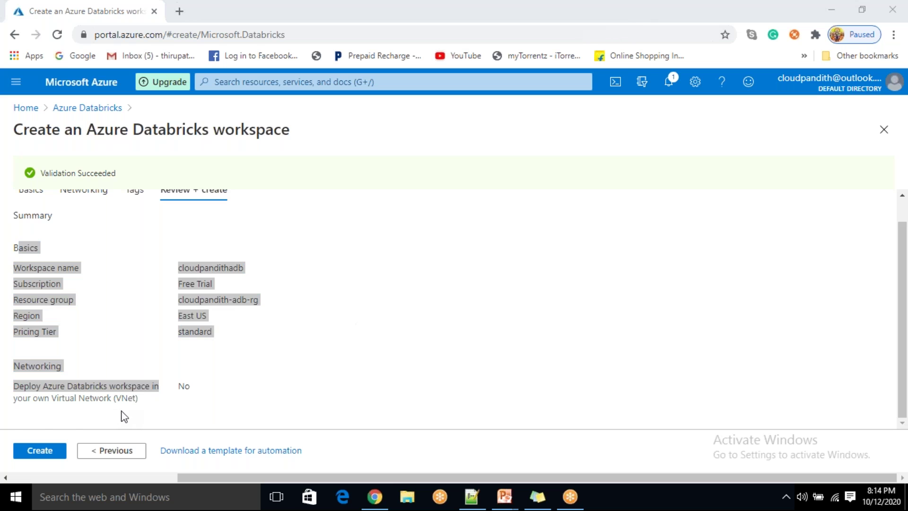
scroll(279, 346, up, 1)
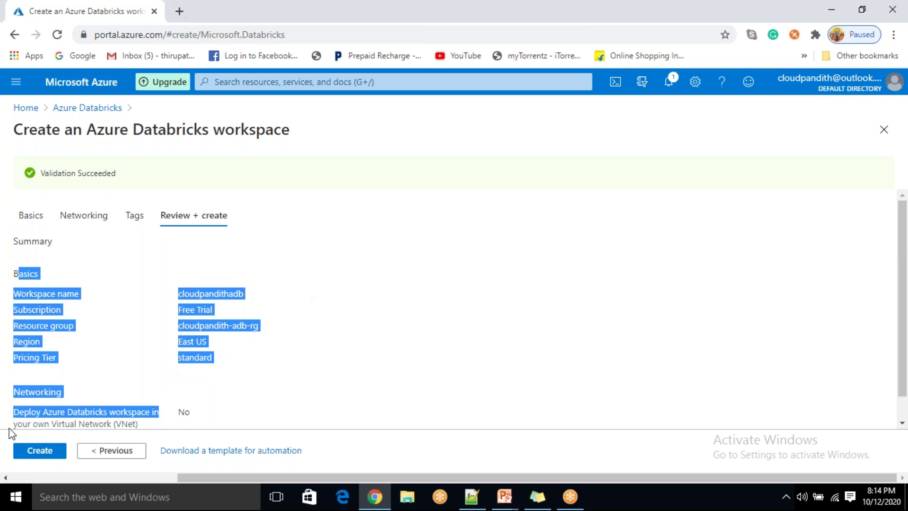
click(40, 457)
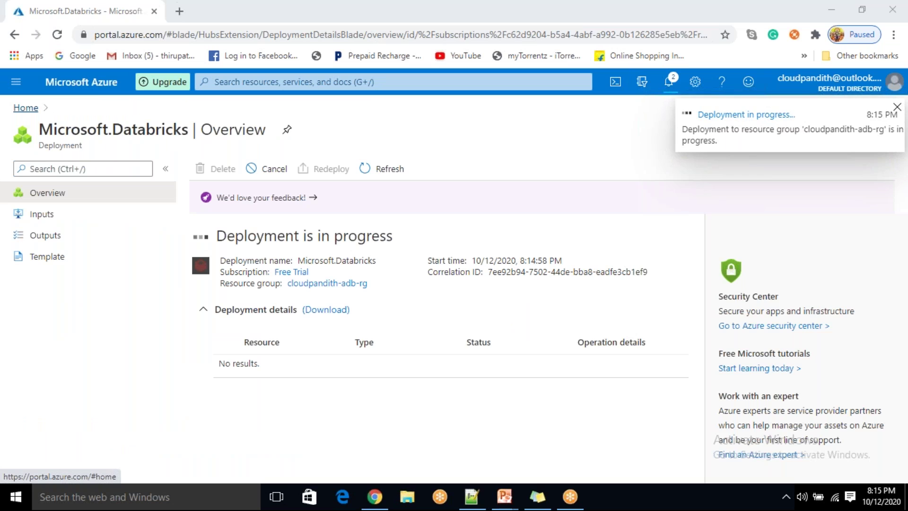
Return to the portal home page and open the list of all resources
click(25, 107)
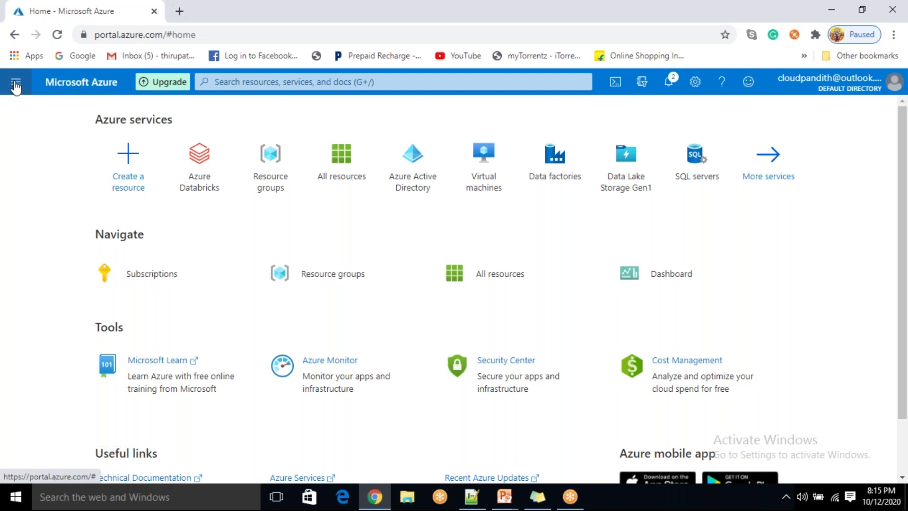
click(16, 85)
scroll(76, 229, up, 3)
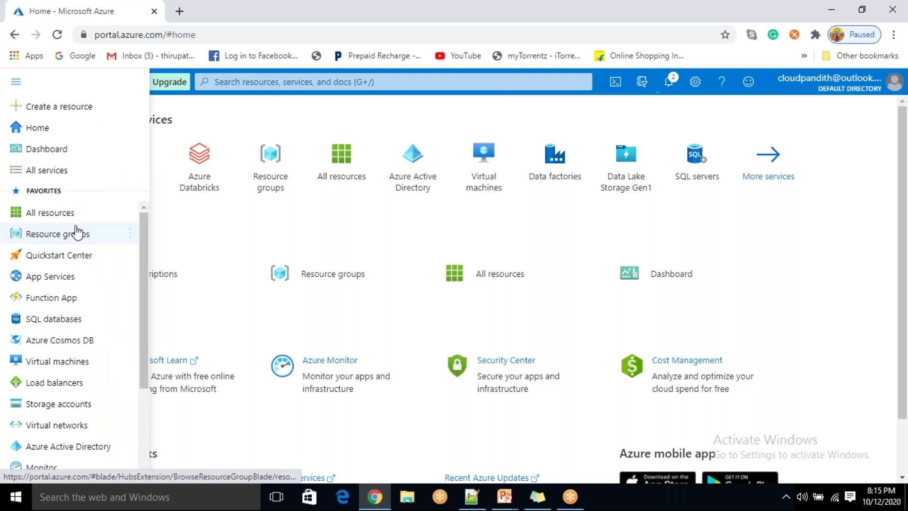
click(66, 214)
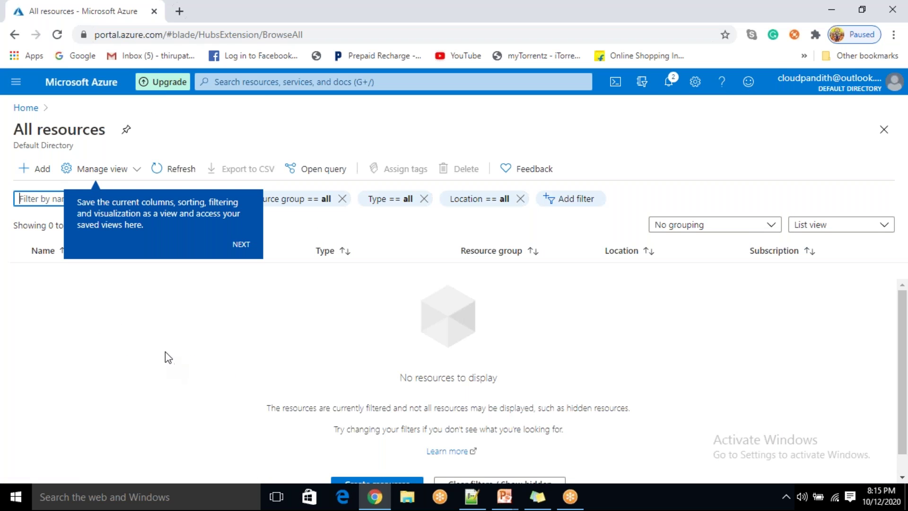
Refresh the list of all resources until the deployed Databricks workspace is listed, advancing past the first view tip
click(177, 172)
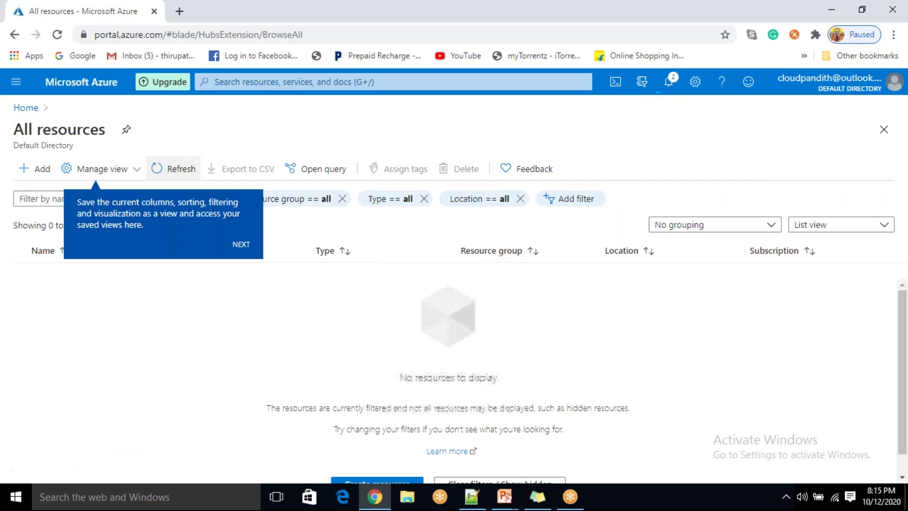
click(173, 168)
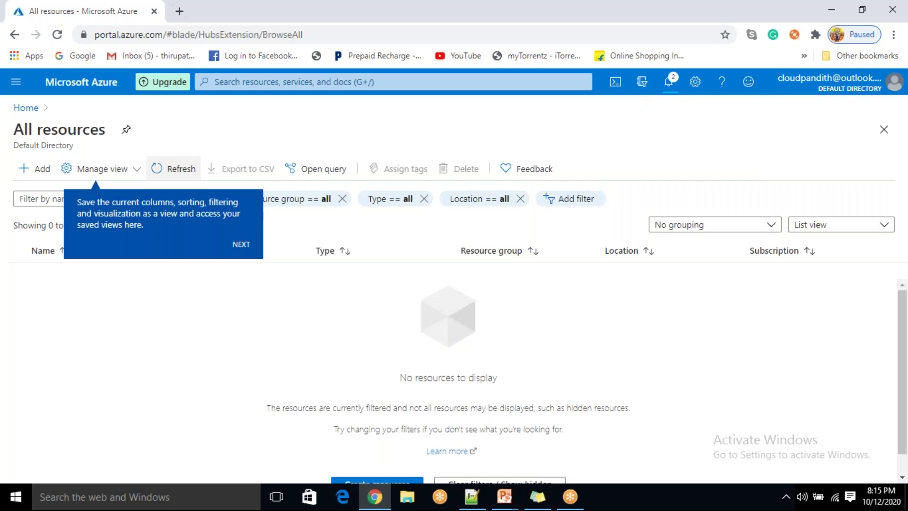
click(179, 171)
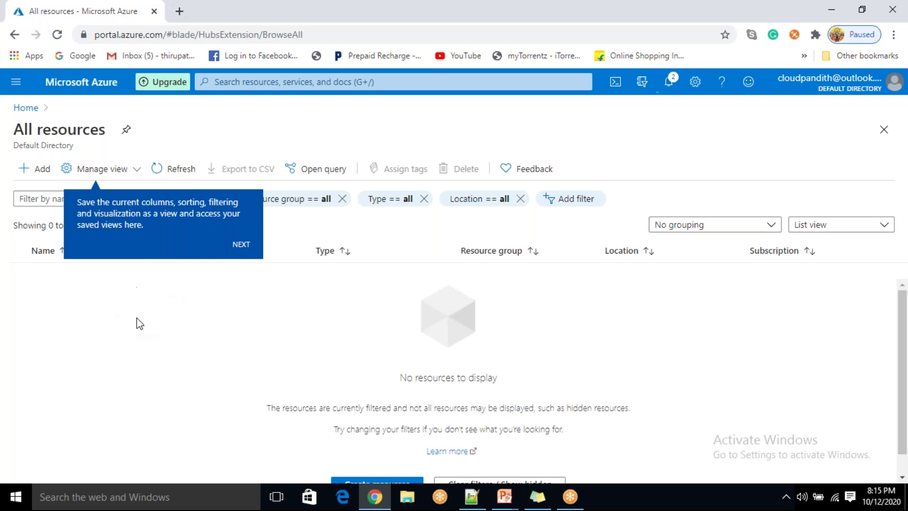
click(166, 171)
click(165, 172)
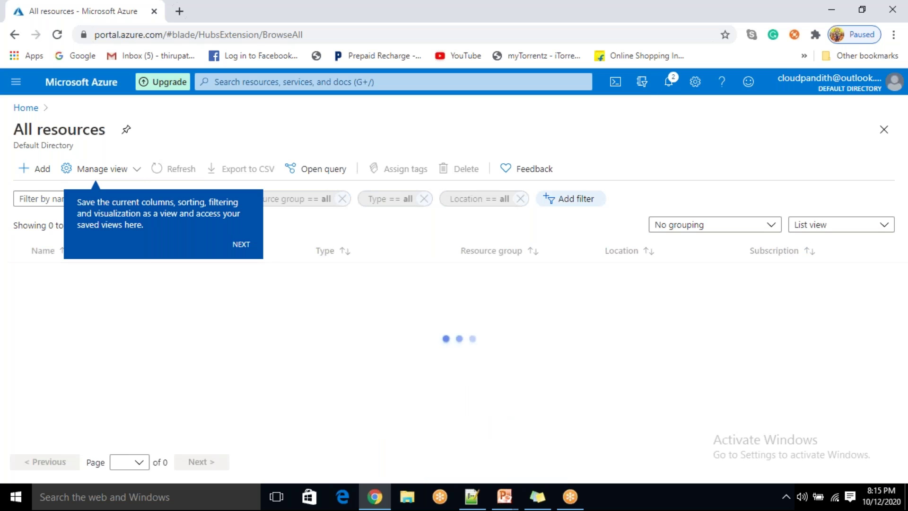
click(241, 246)
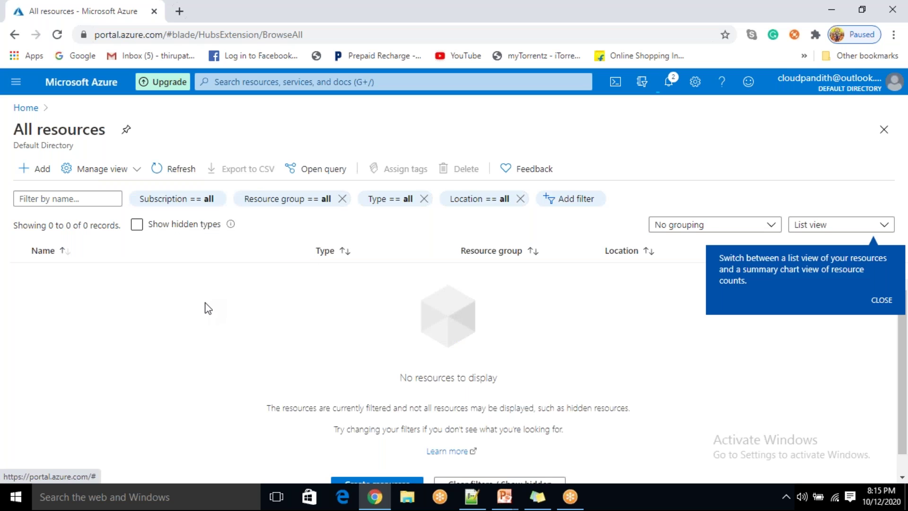
click(170, 167)
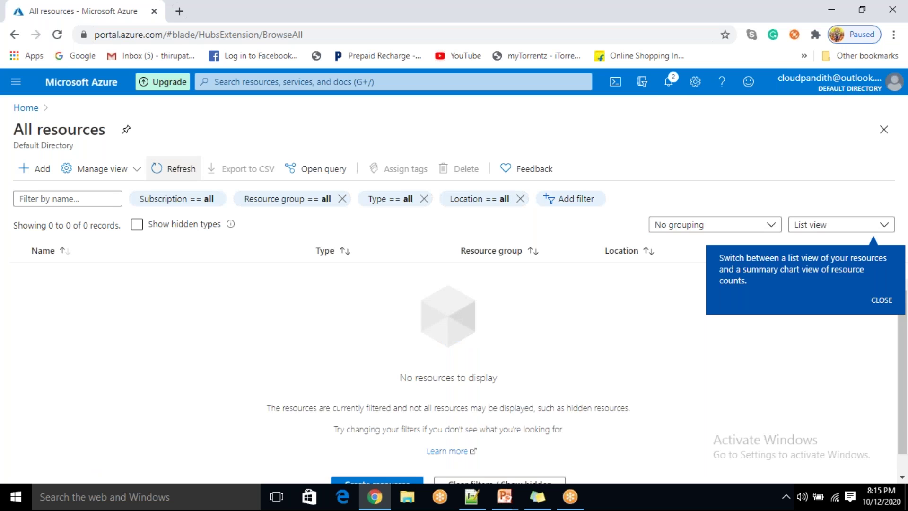
click(174, 168)
click(174, 168)
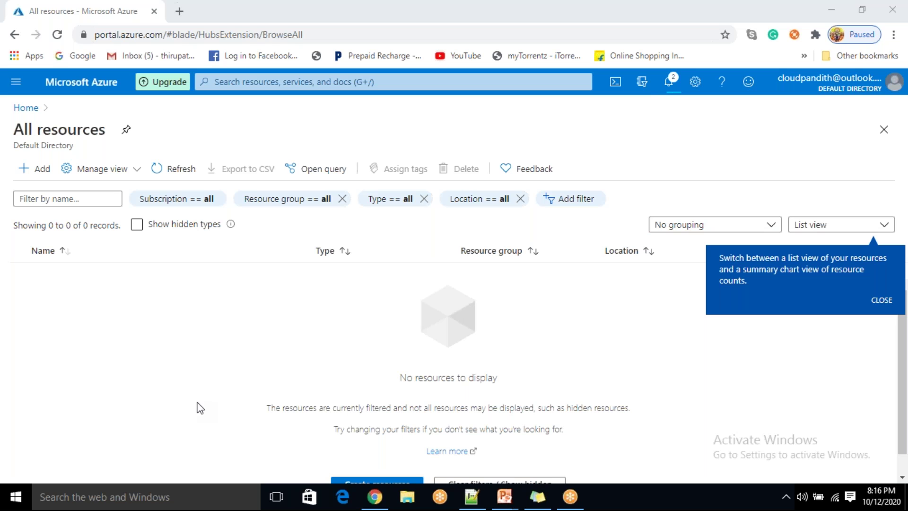
click(194, 363)
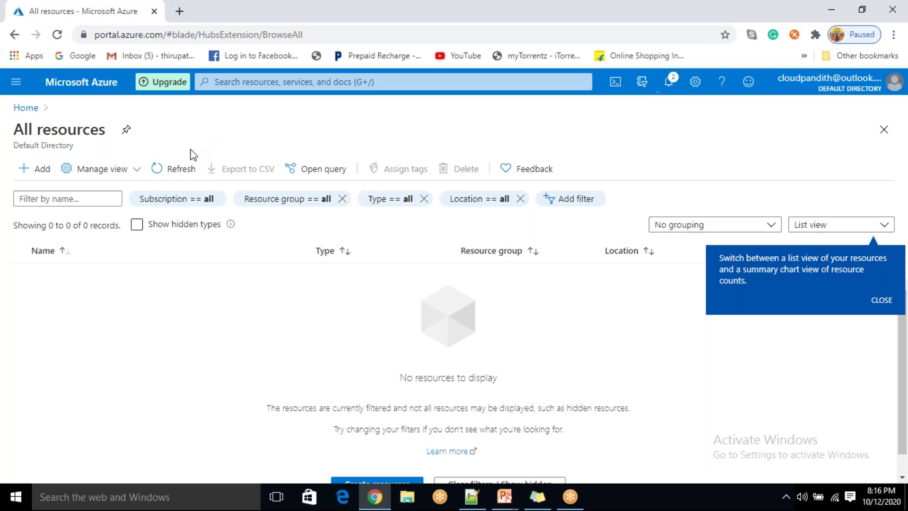
click(173, 170)
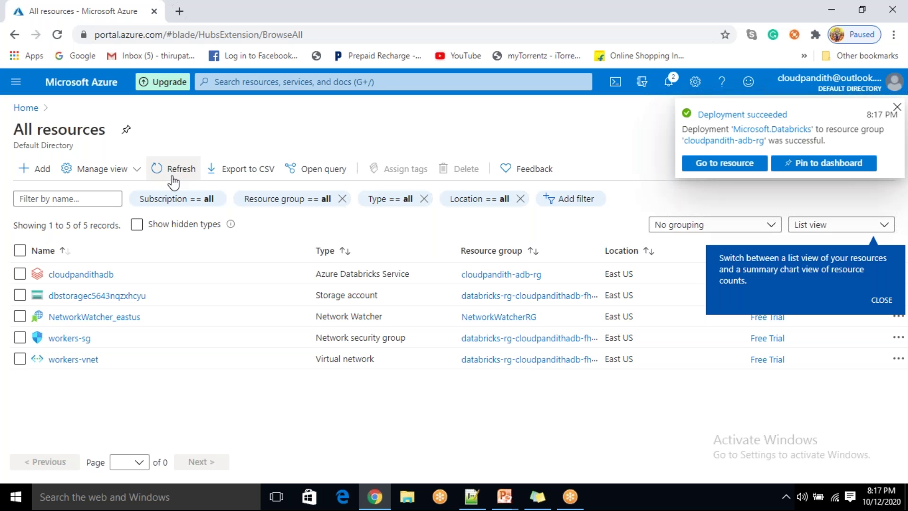
Switch to Notepad++ and clear the contents of cloudpandith-python-test-demo.py
click(471, 496)
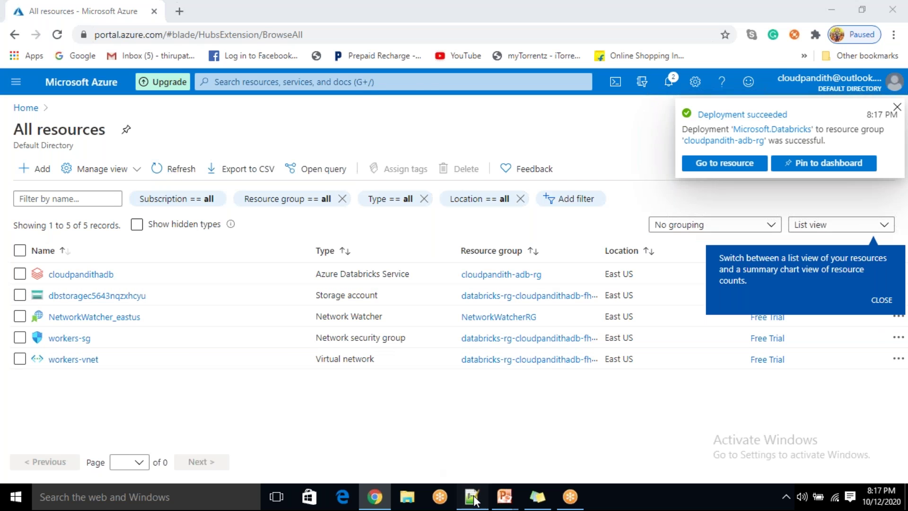
drag(114, 304, 48, 70)
key(Delete)
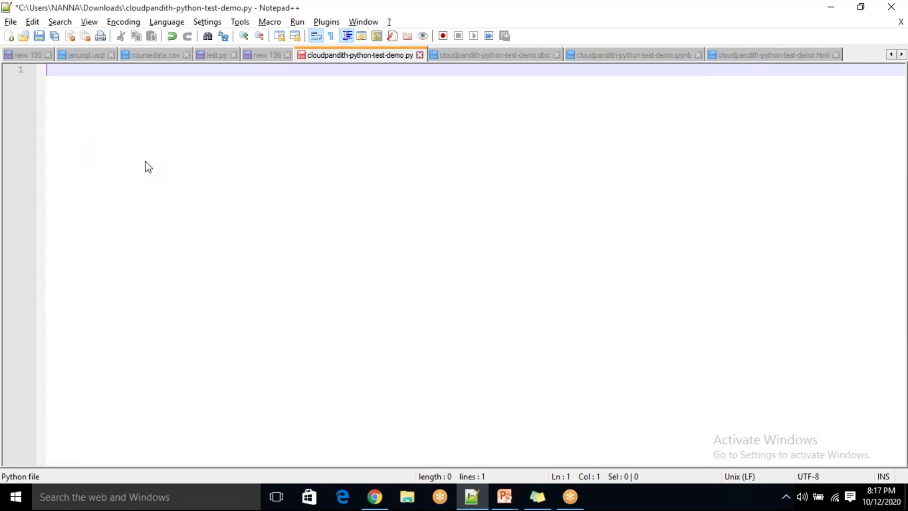
Write the sample workspace name cloudpandithusaadbdev on the first line and select the whole name
text(cloudpandith)
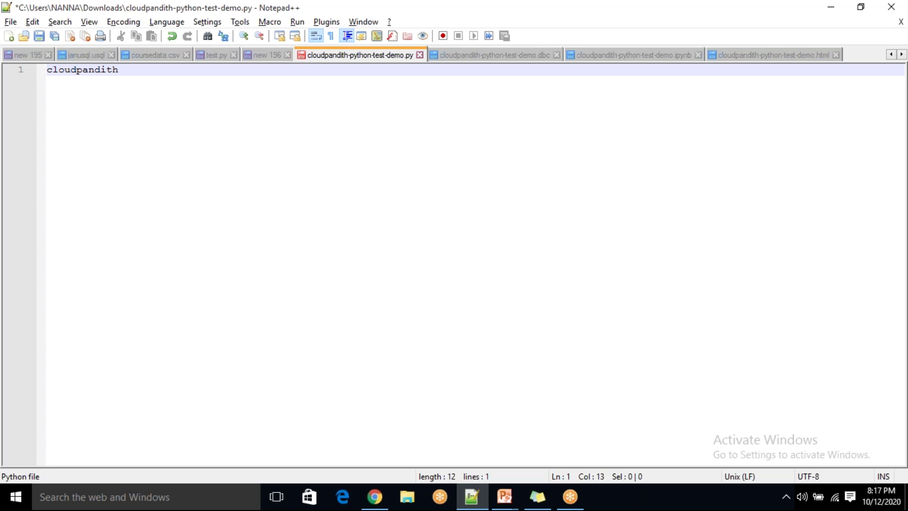
text(usaadb)
text(dwv)
key(BackSpace)
key(BackSpace)
text(ev)
double_click(93, 71)
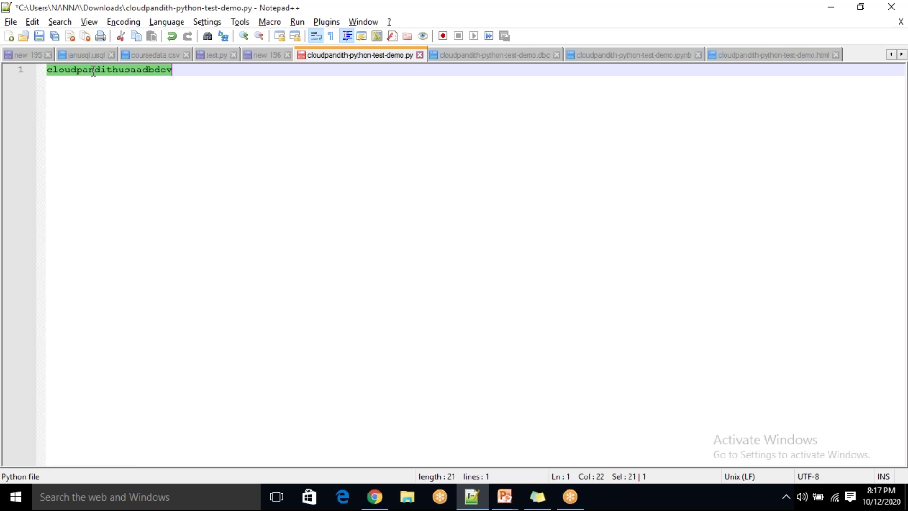
Highlight the usaadbdev part and the whole sample workspace name to review how the name is composed
drag(118, 70, 180, 70)
click(185, 69)
double_click(185, 69)
click(190, 71)
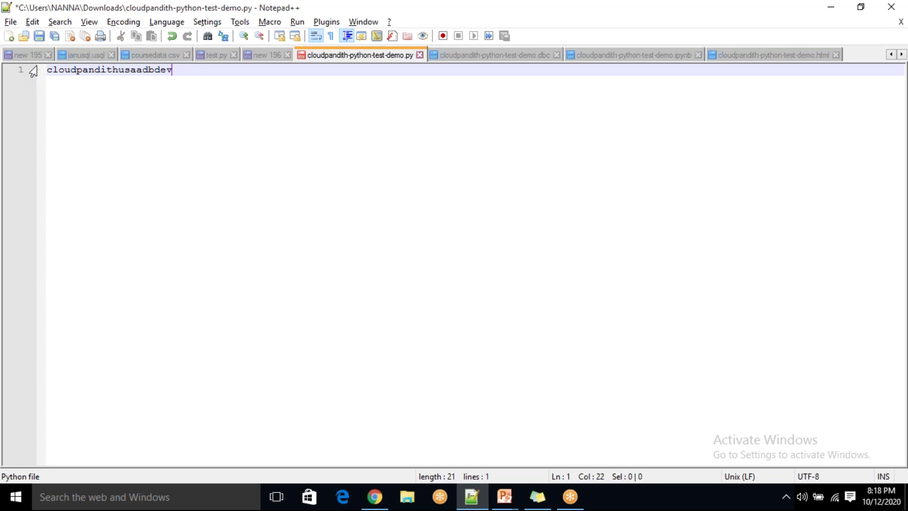
drag(46, 70, 189, 69)
click(188, 69)
Switch back to the Azure portal in Chrome, view the containers of storage account dbstoragec5643nqzxhcyu, and close the account's page
key(alt+Tab)
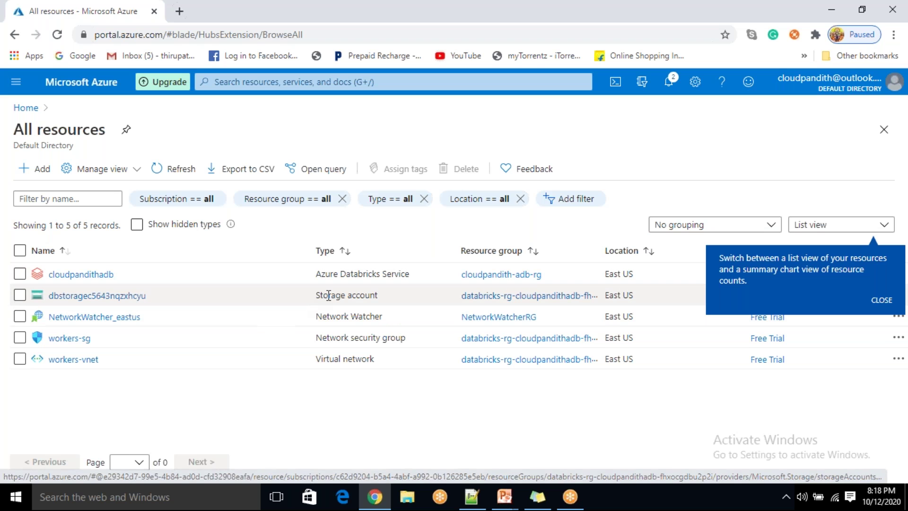
drag(373, 295, 317, 295)
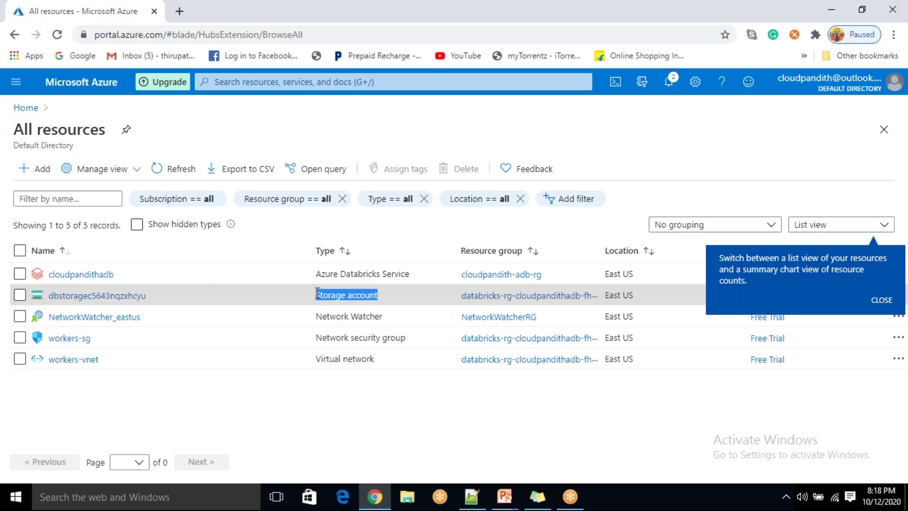
click(316, 293)
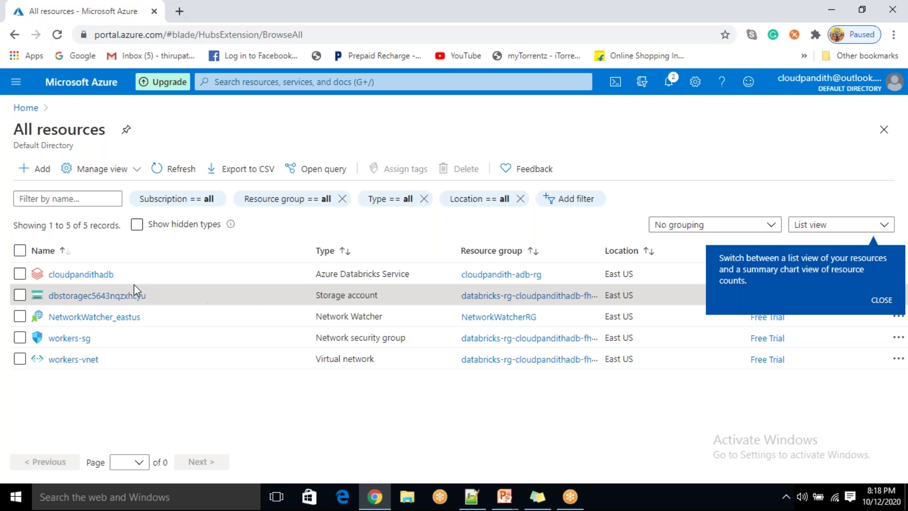
click(119, 298)
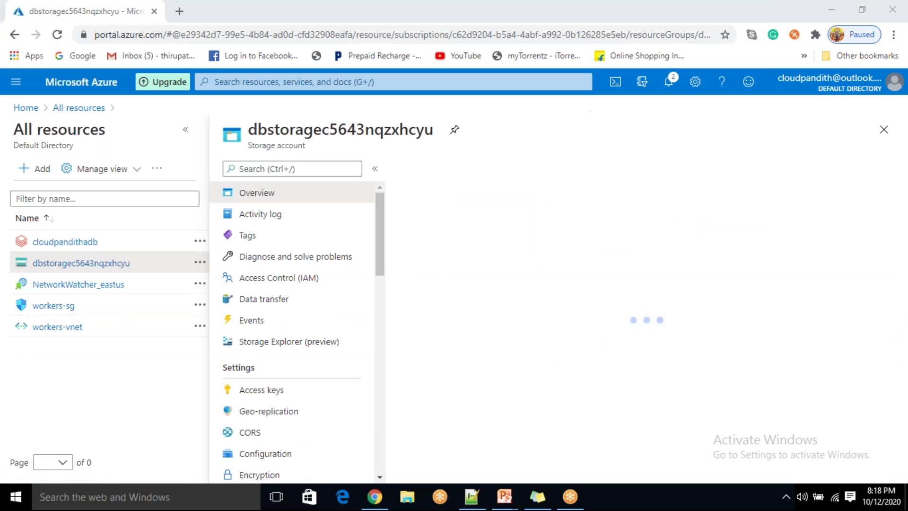
click(463, 344)
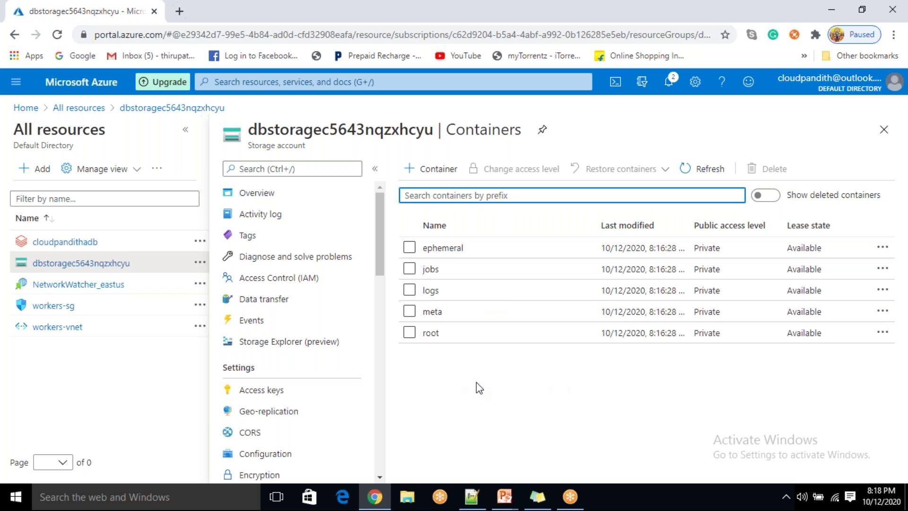
click(884, 129)
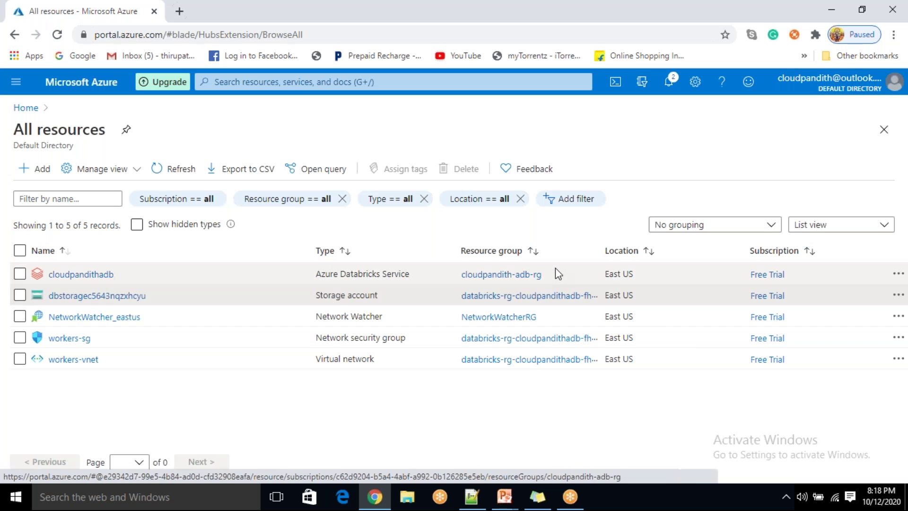
Examine the types and resource groups of the Databricks service, storage account and Network Watcher in the list of all resources
drag(542, 274, 537, 295)
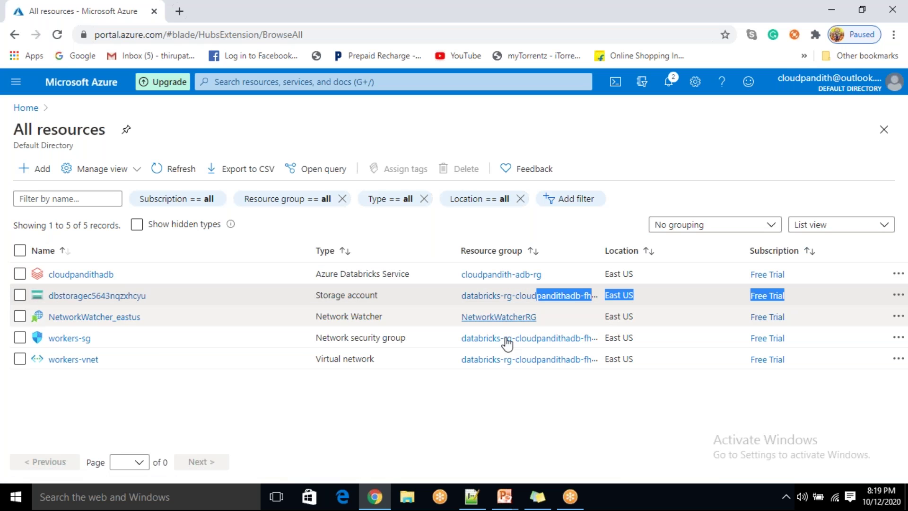
drag(454, 297, 583, 298)
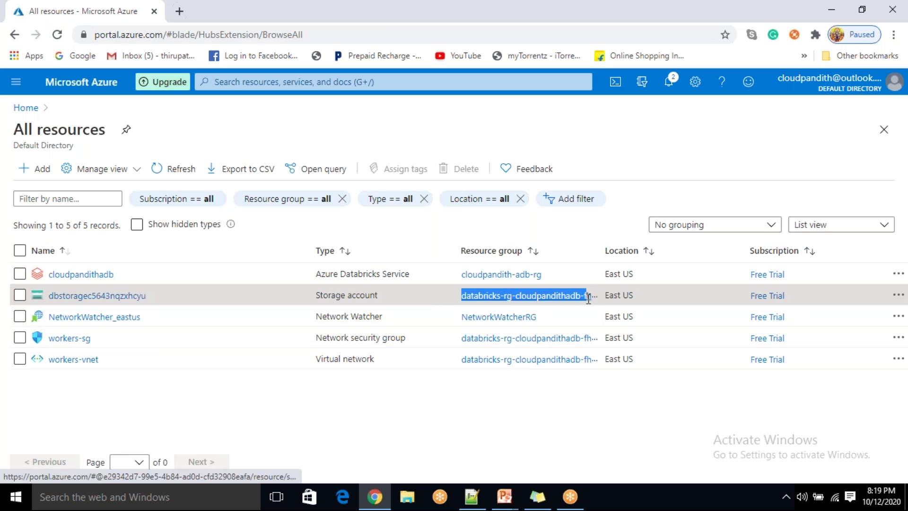
drag(455, 316, 541, 321)
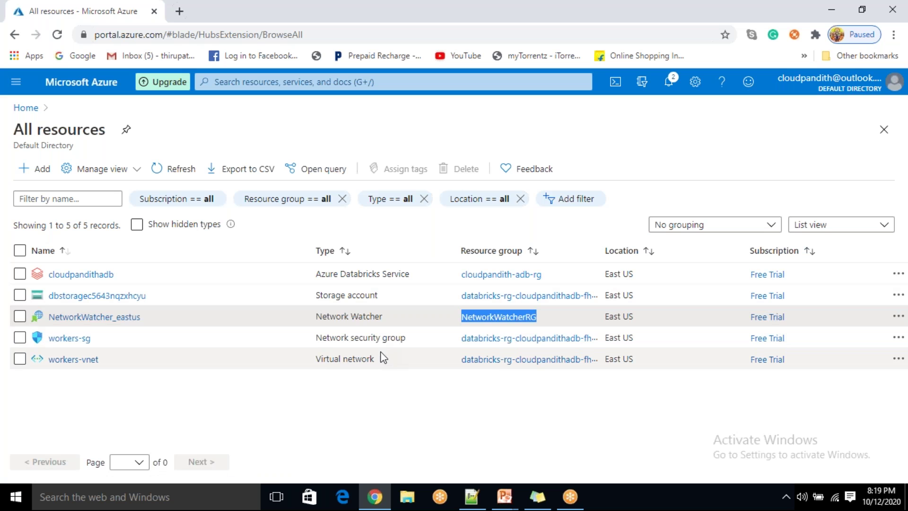
drag(315, 317, 370, 315)
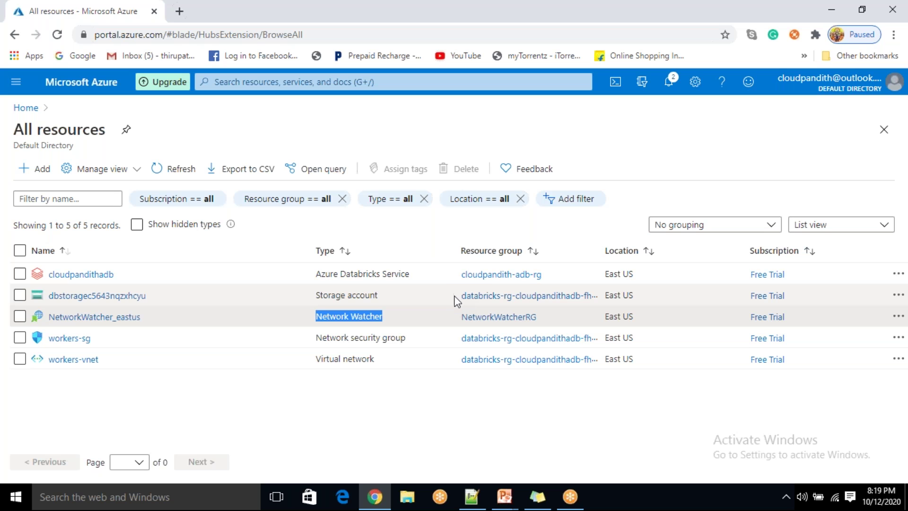
drag(457, 301, 477, 296)
click(286, 423)
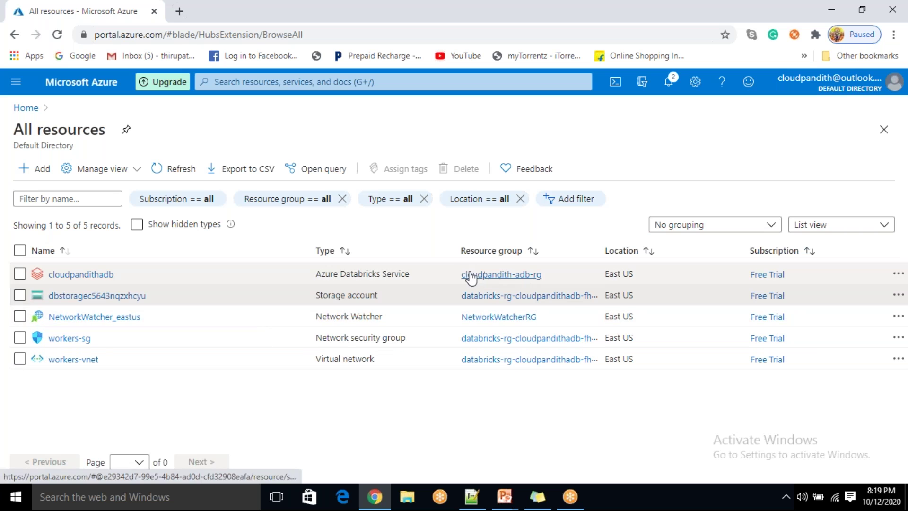
drag(450, 272, 531, 286)
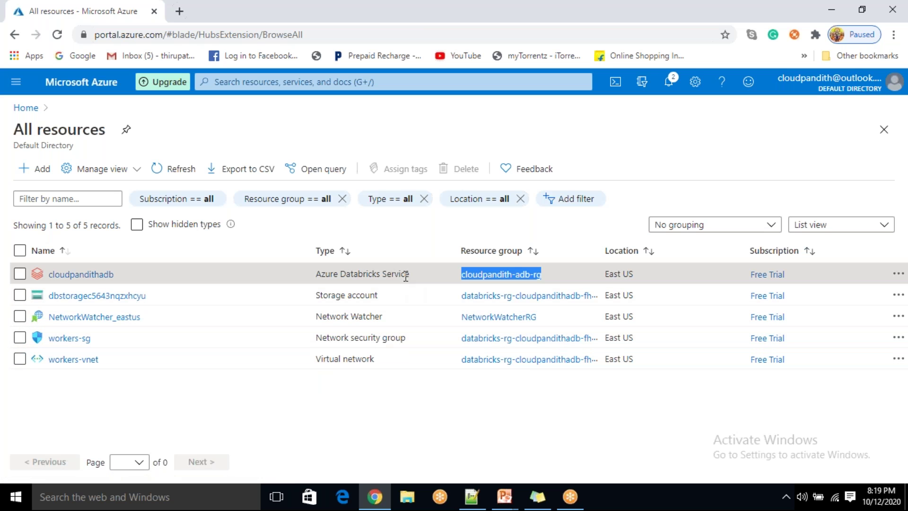
drag(396, 318, 322, 320)
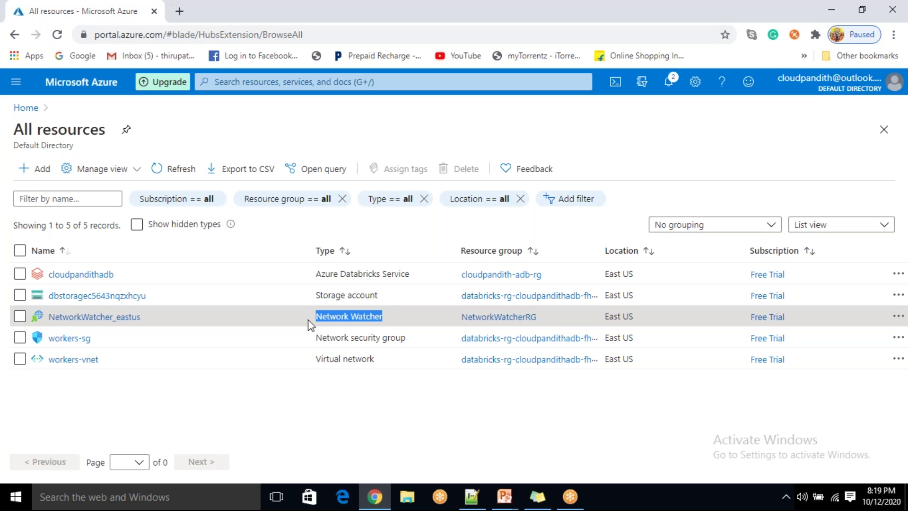
click(256, 419)
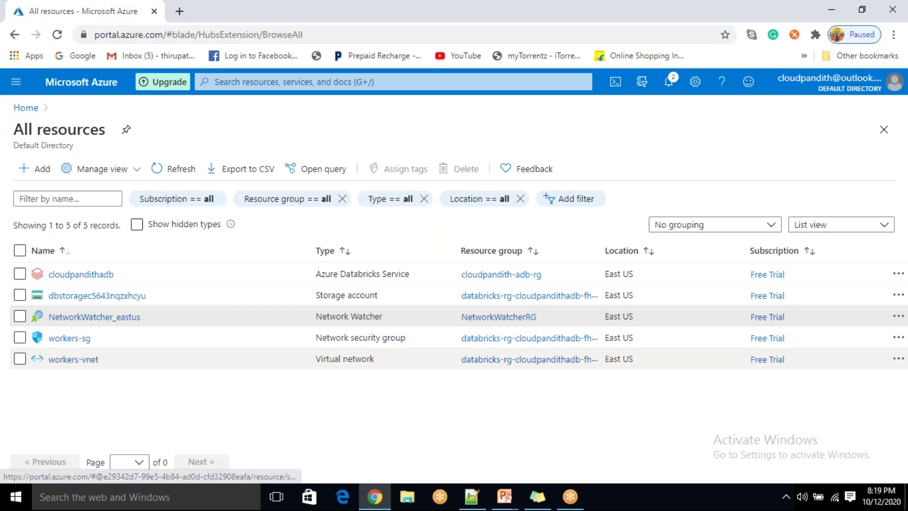
drag(450, 277, 549, 275)
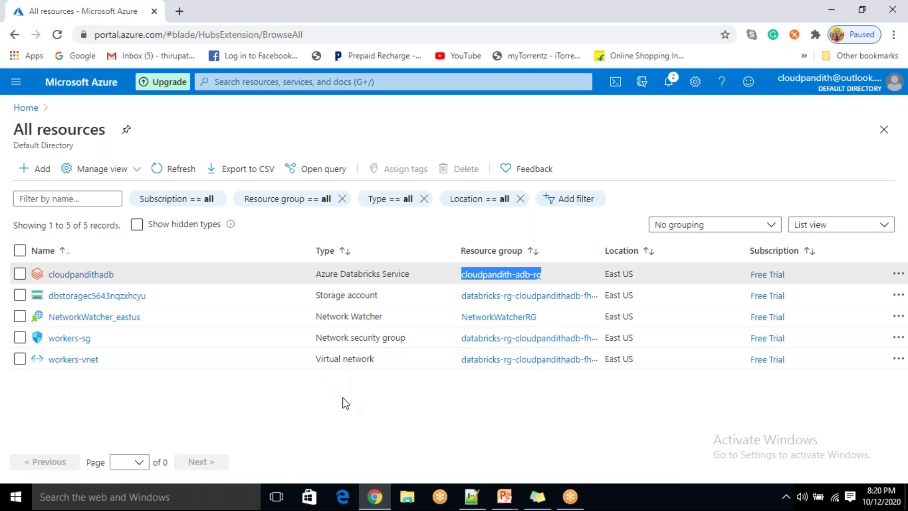
click(398, 406)
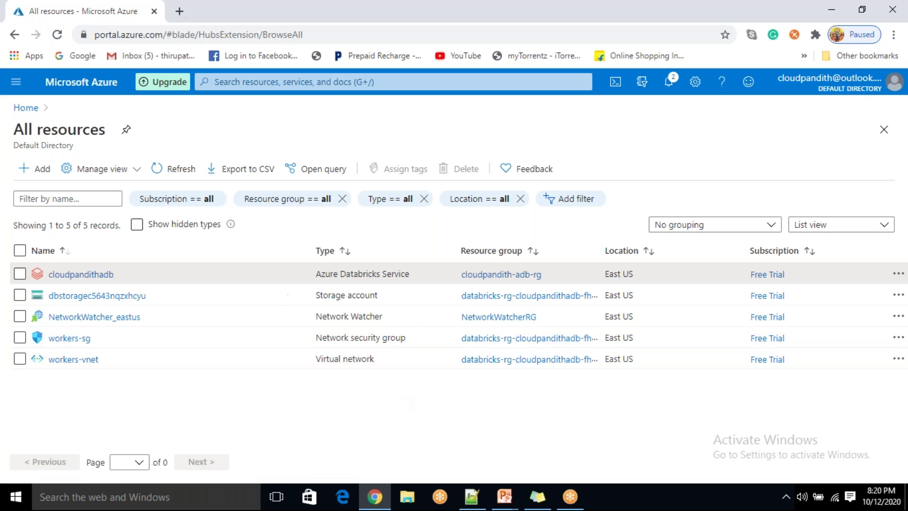
Refresh the list of all resources and open the list of resource groups
click(163, 169)
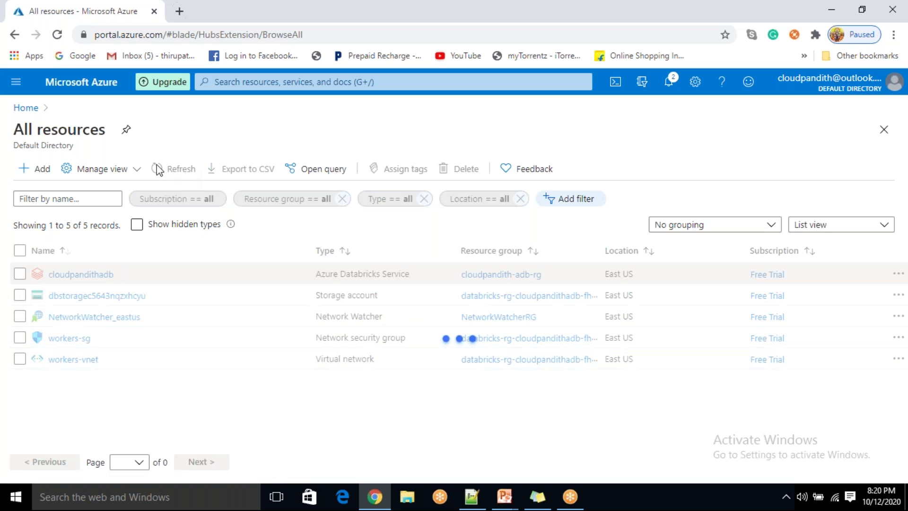
click(15, 84)
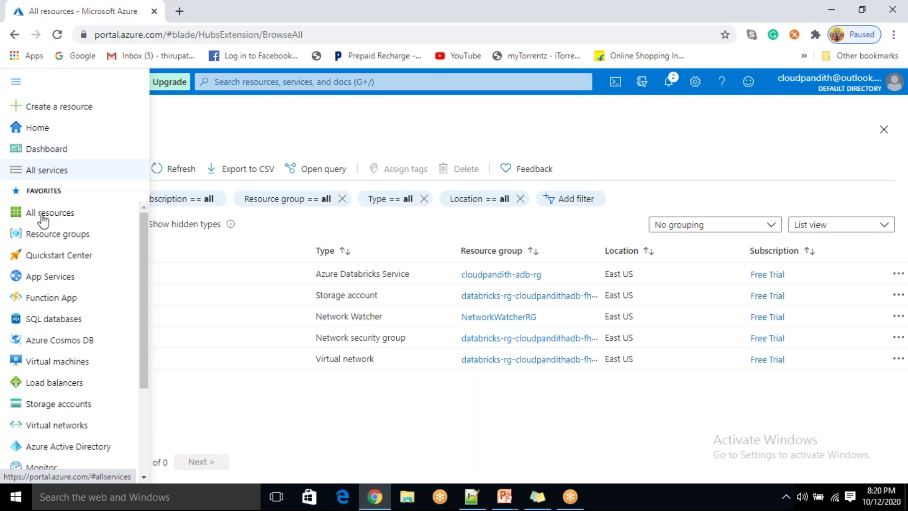
click(67, 235)
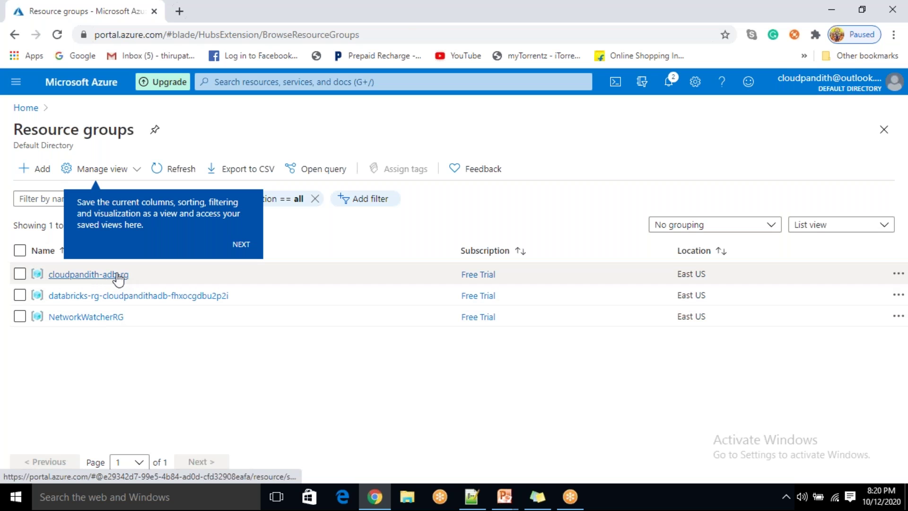
Inspect the resources inside the cloudpandith-adb-rg, databricks-rg-cloudpandithadb-fhxocgdbu2p2i and NetworkWatcherRG resource groups
click(106, 277)
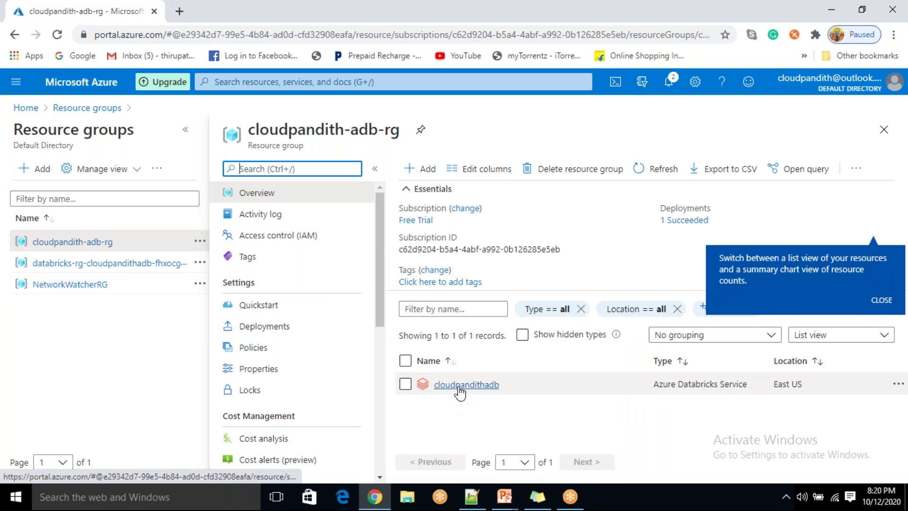
click(85, 265)
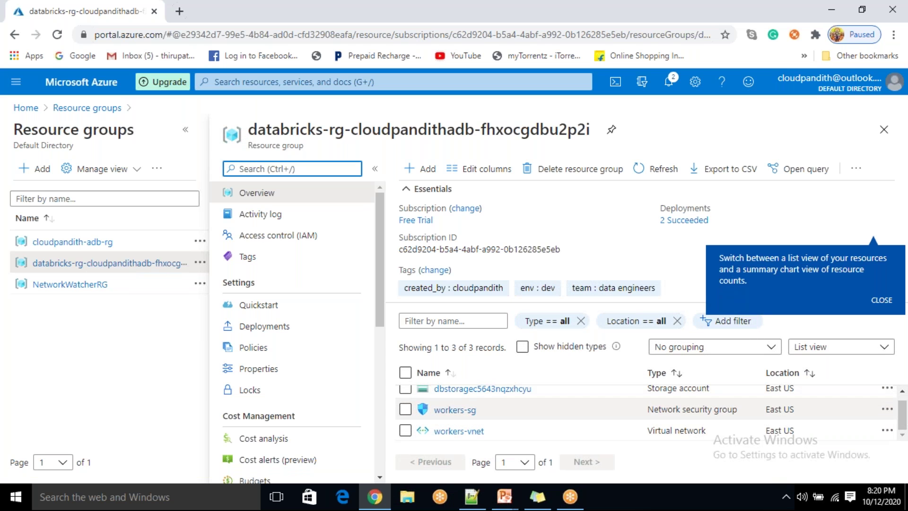
drag(722, 435, 423, 390)
click(423, 393)
click(82, 284)
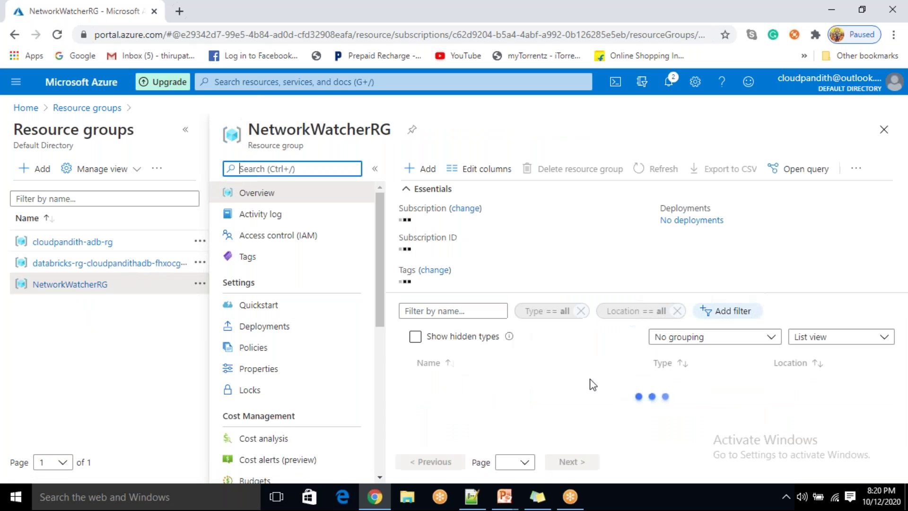
drag(527, 385, 430, 387)
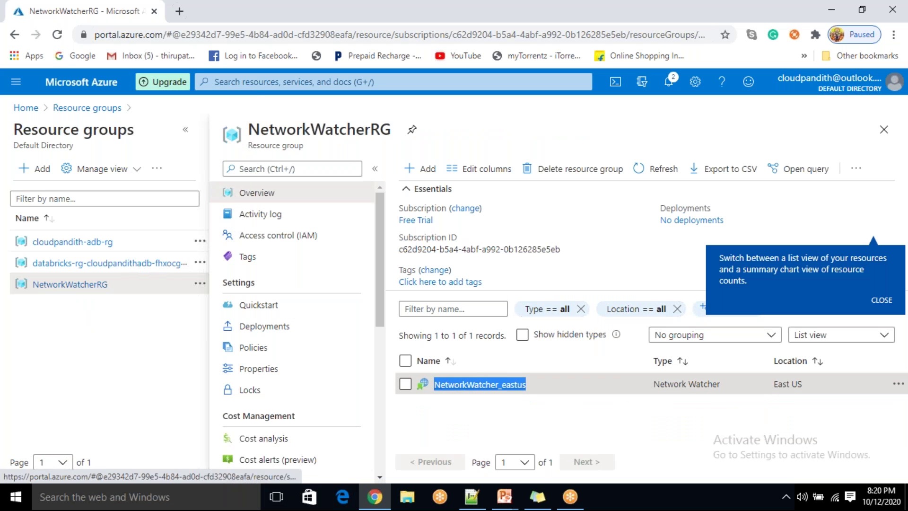
click(492, 421)
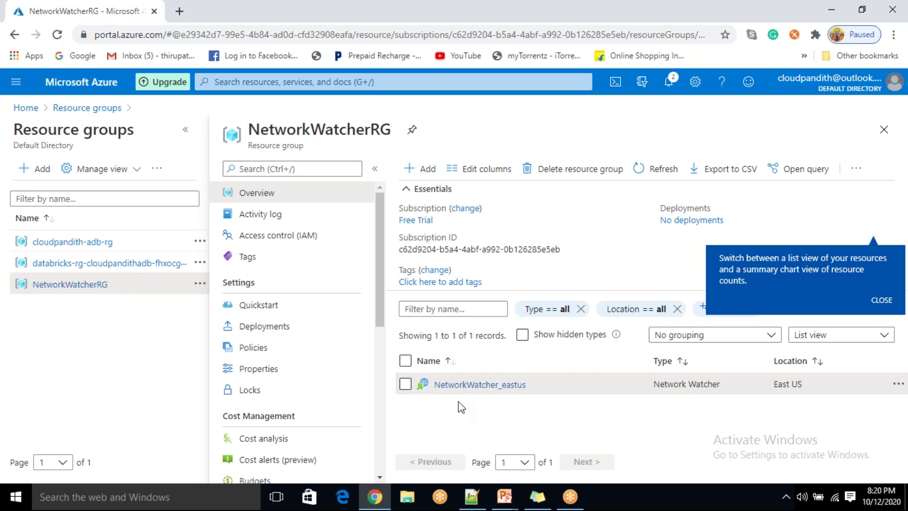
Open the cloudpandithadb service from the cloudpandith-adb-rg resource group and launch its Databricks workspace
click(73, 243)
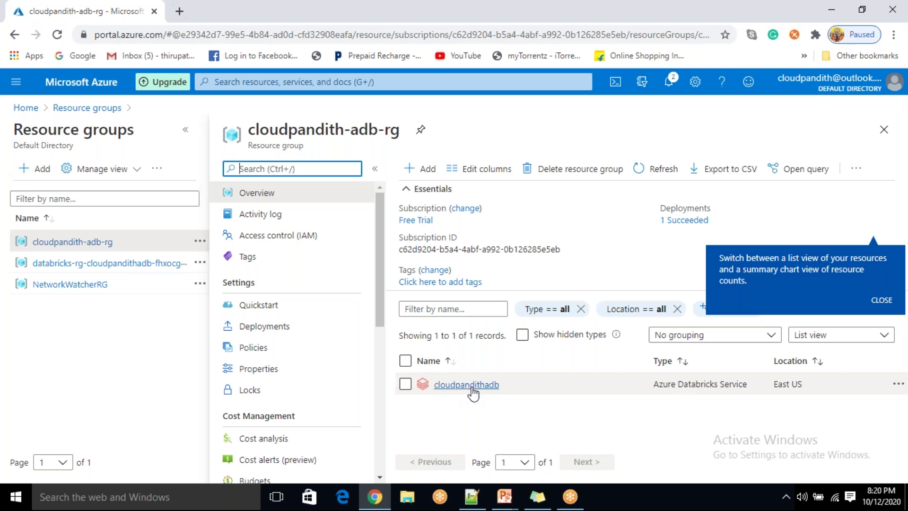
click(473, 385)
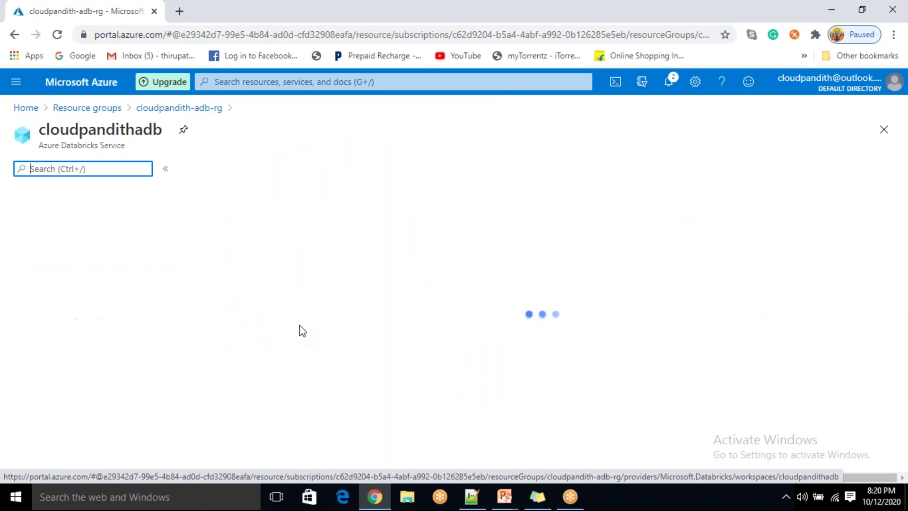
scroll(468, 354, down, 2)
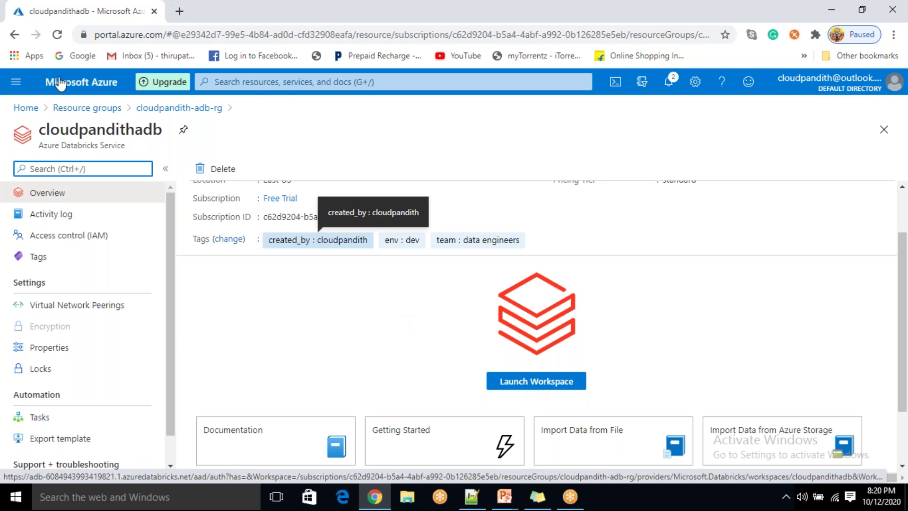
click(513, 383)
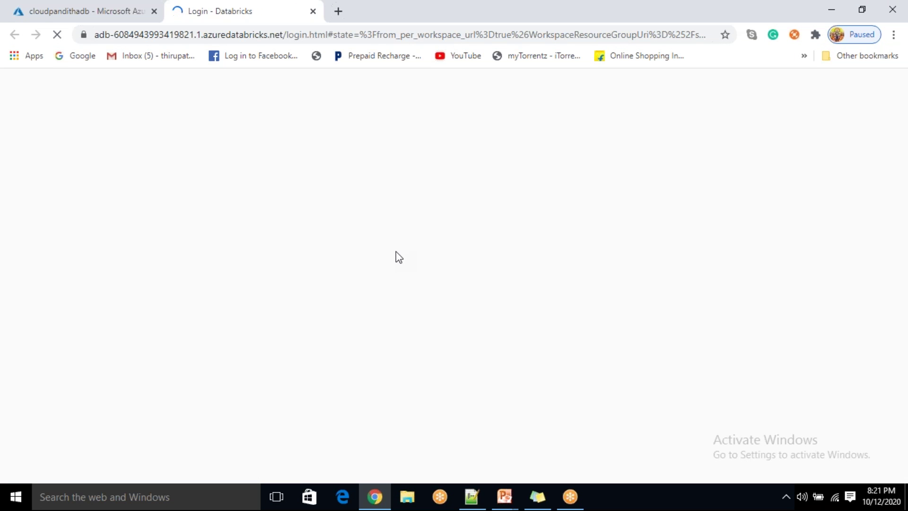
drag(354, 287, 545, 291)
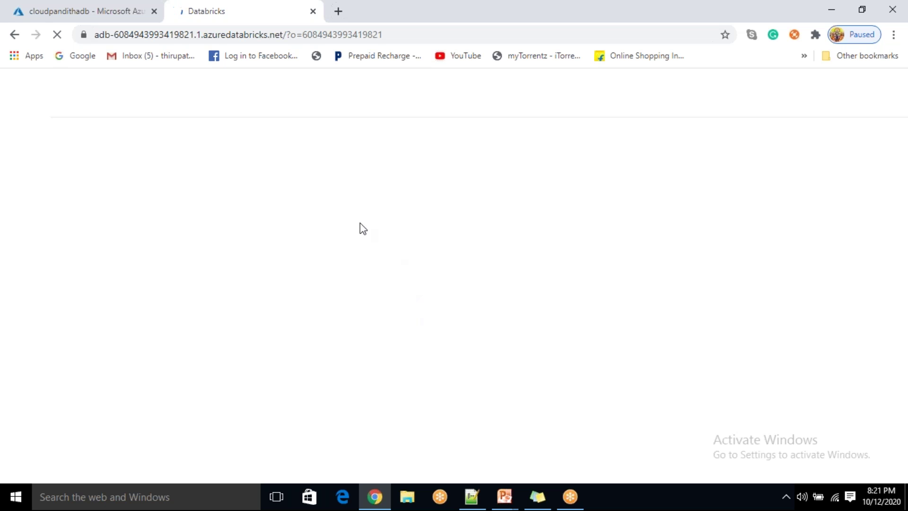
Compare the account signed in to the Azure portal with the one shown in the Databricks workspace
click(78, 10)
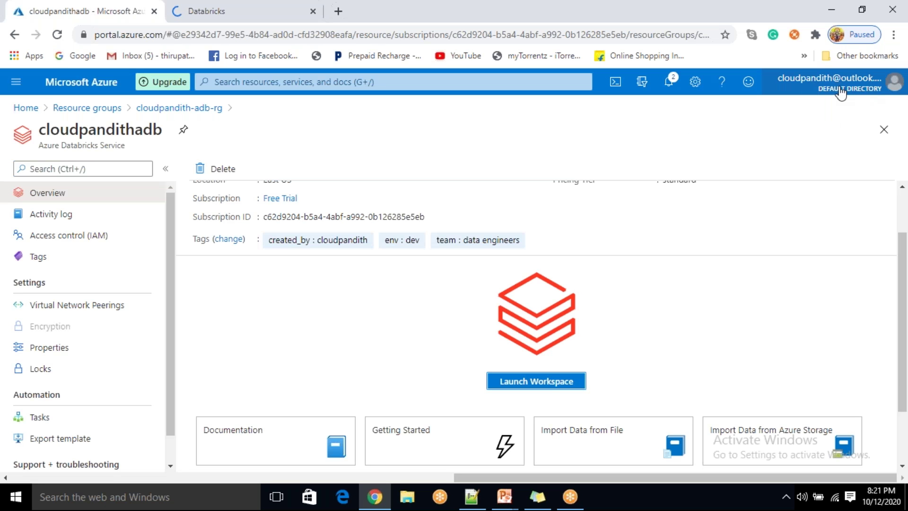
click(214, 13)
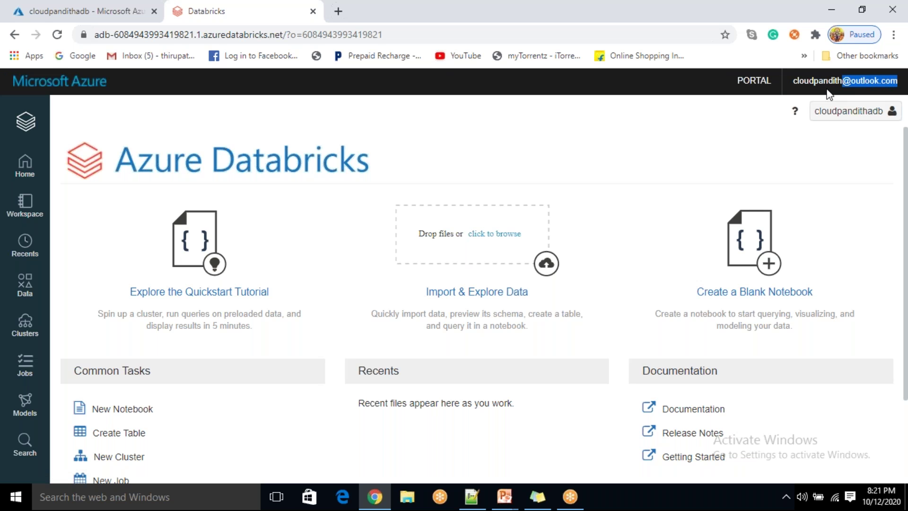
click(582, 137)
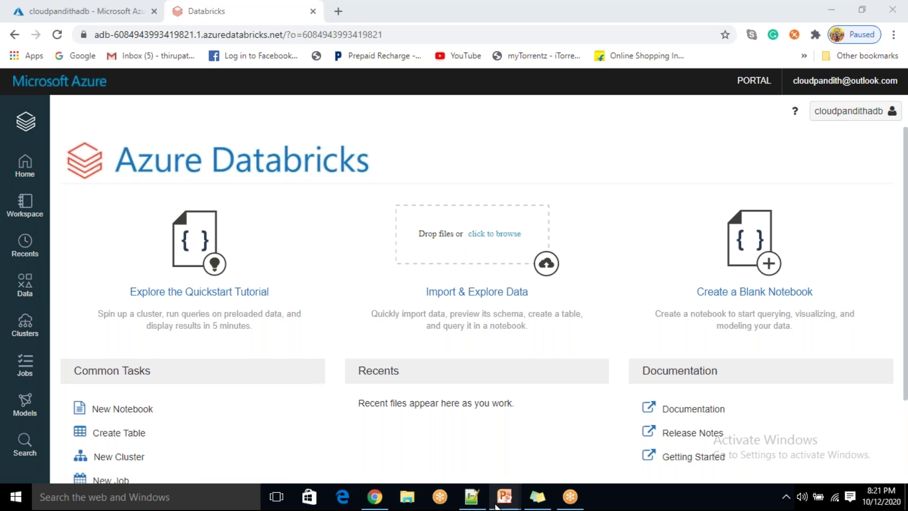
Switch to the PowerPoint slide show and advance from the We Will Learn slide to the Dashboard slide
mouse_move(504, 496)
click(570, 434)
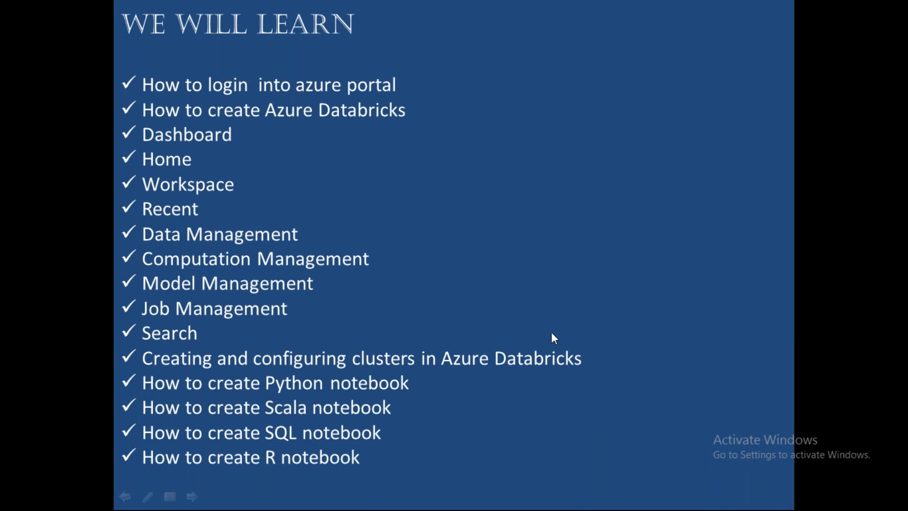
click(276, 203)
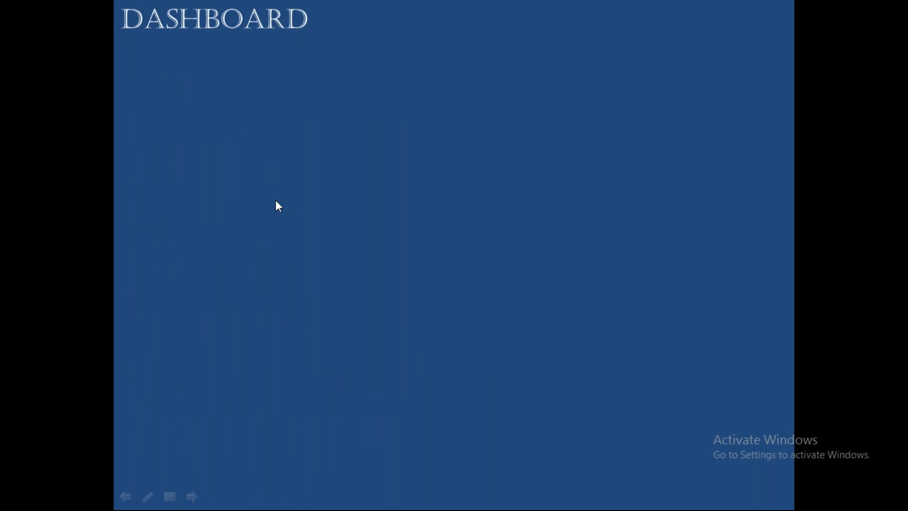
Advance the slide show from the Dashboard slide through Model Management, Job and Search to the closing Azure Databricks Master Program slide
click(276, 202)
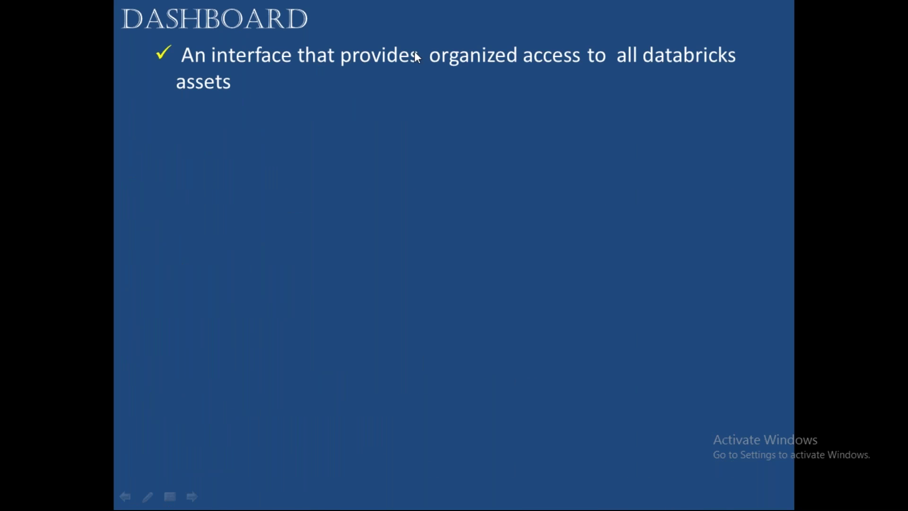
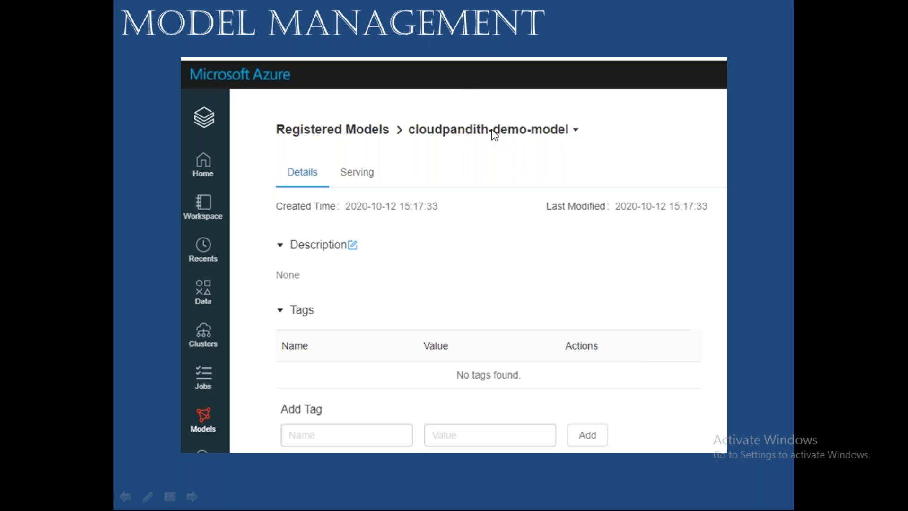
click(472, 241)
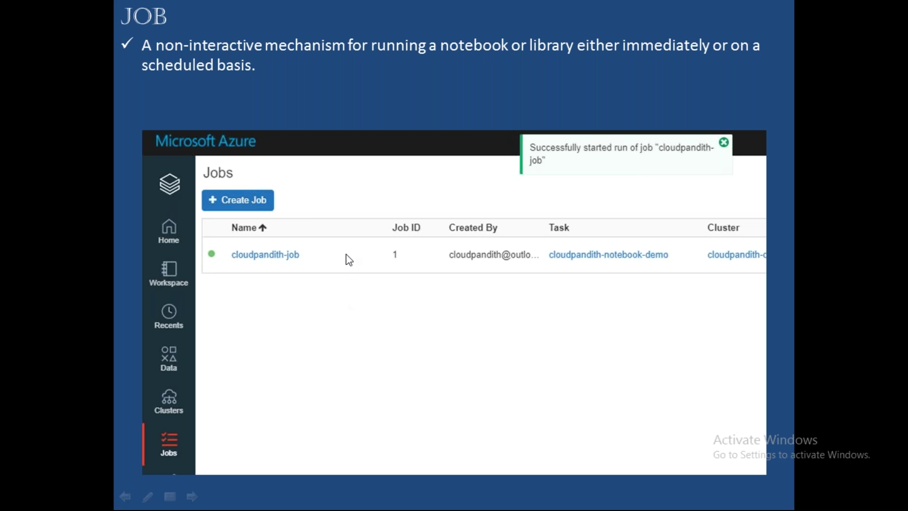
click(327, 282)
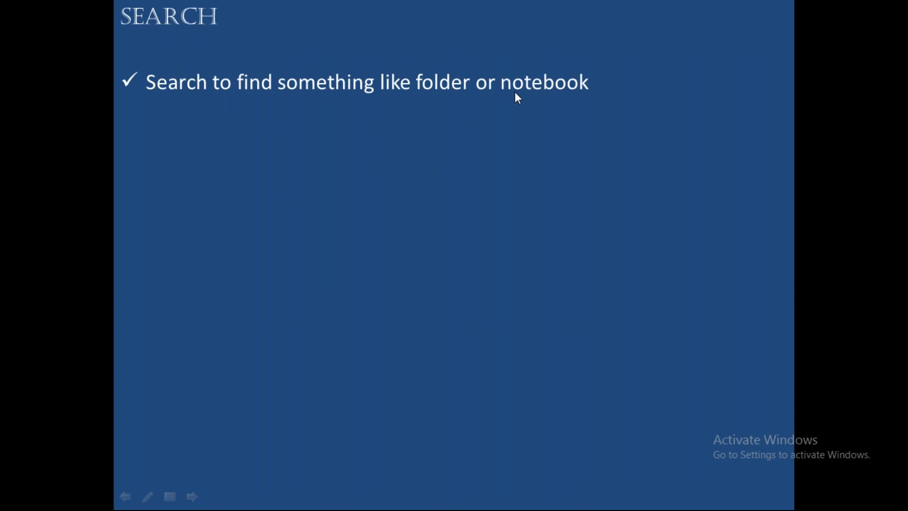
click(593, 149)
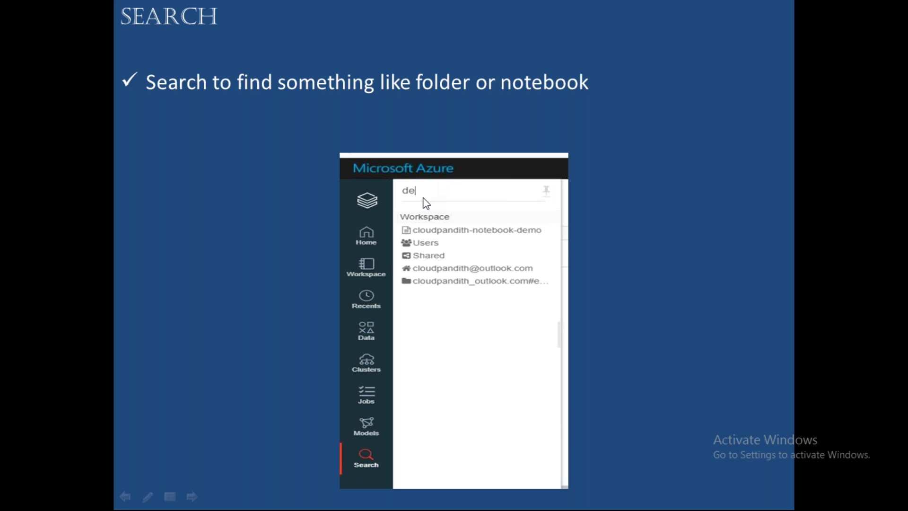
key(Right)
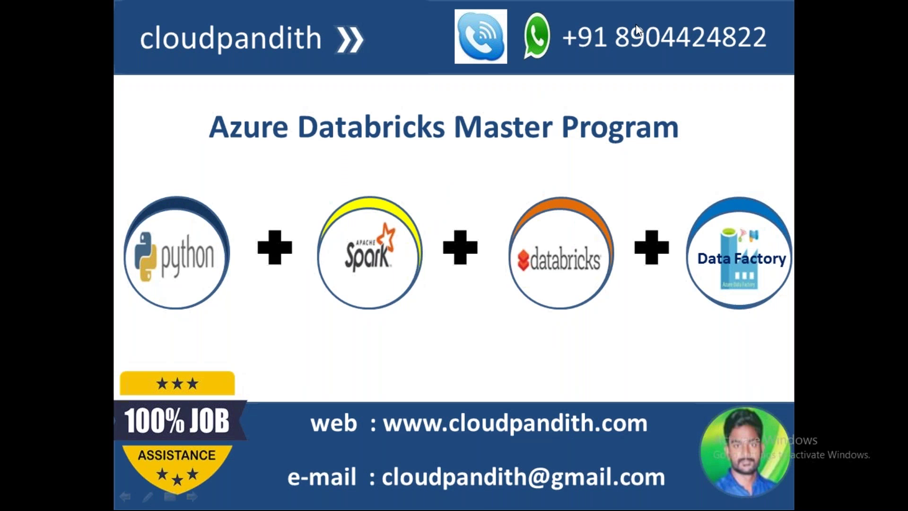
key(Escape)
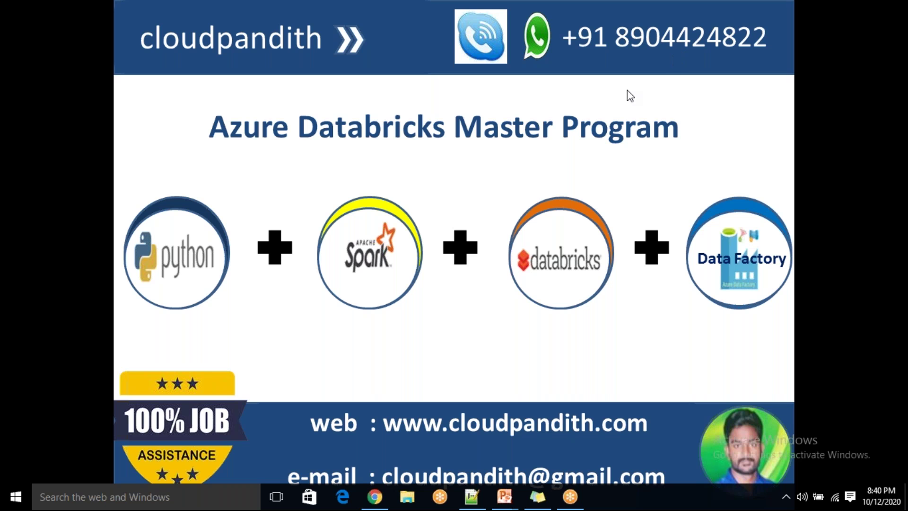
Switch to Chrome and examine the list of all resources in the Azure portal
click(375, 497)
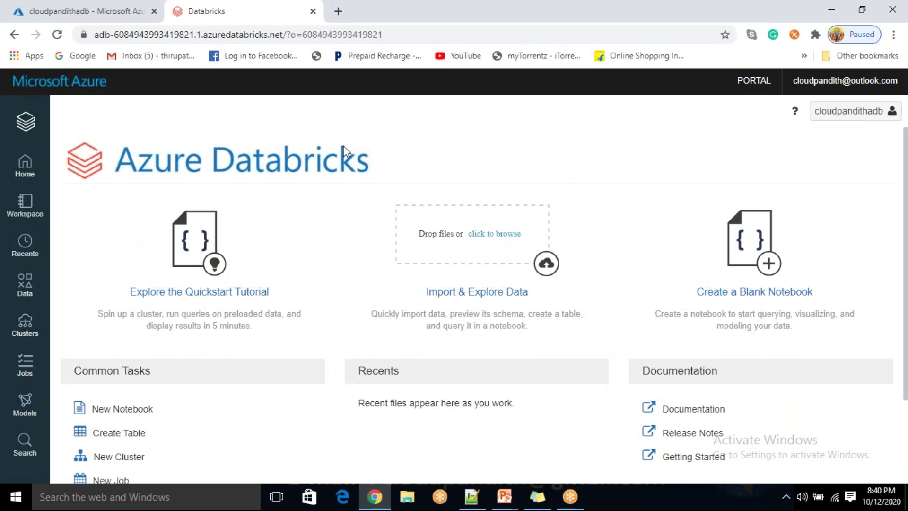
click(111, 11)
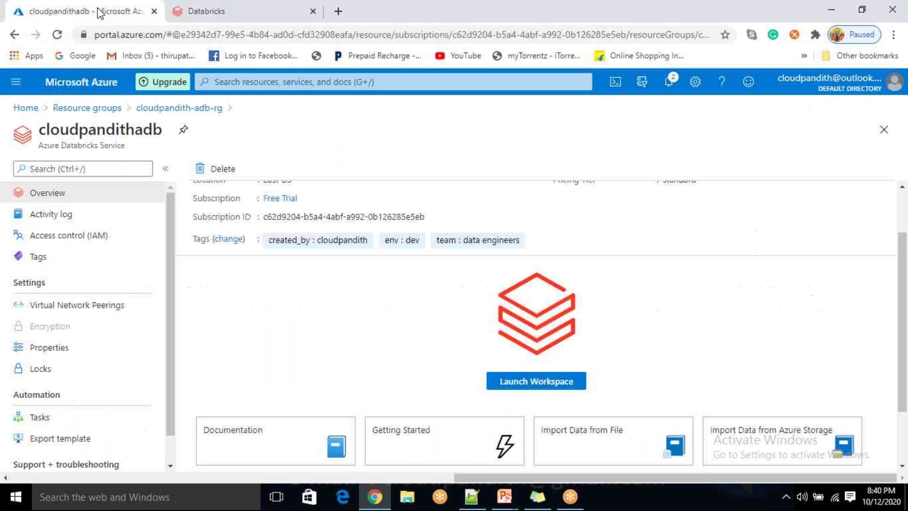
click(26, 108)
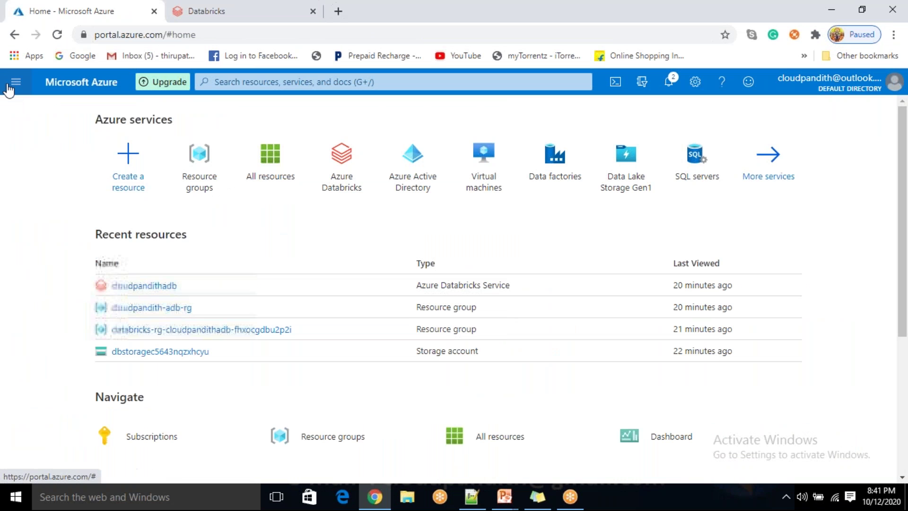
click(8, 86)
click(62, 208)
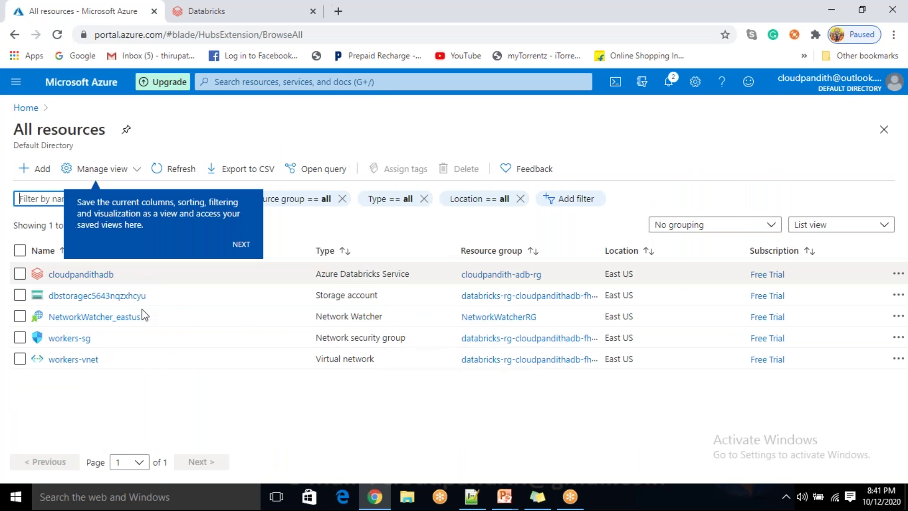
click(146, 397)
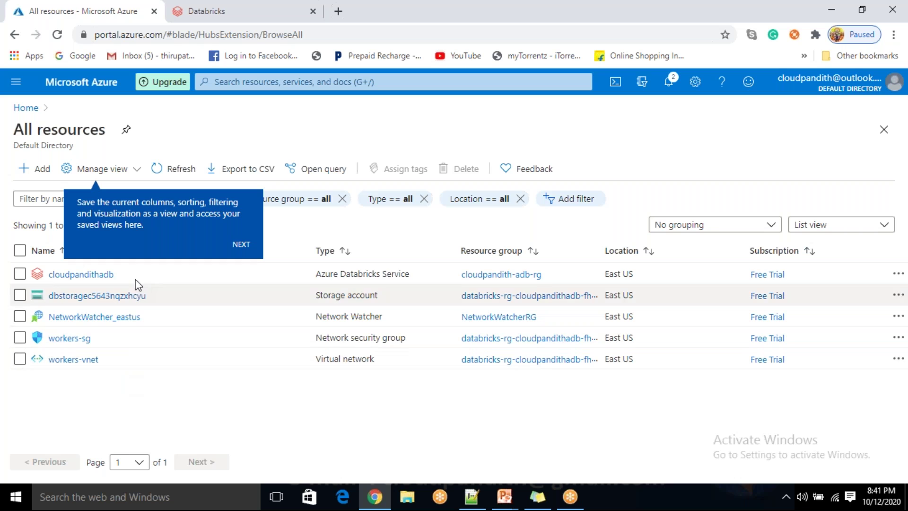
Return to the Databricks workspace's landing page and examine its Common Tasks, Recents and Documentation sections
click(226, 13)
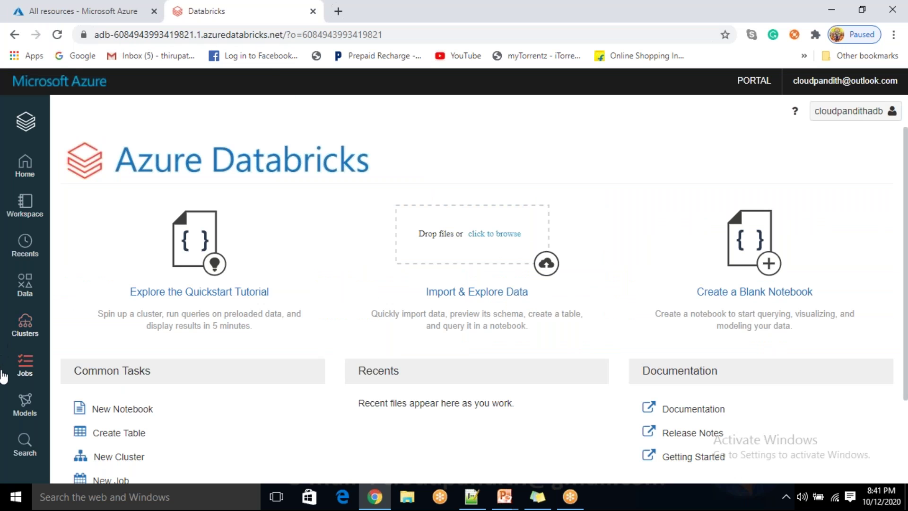
click(26, 122)
scroll(156, 395, down, 1)
scroll(156, 395, down, 1)
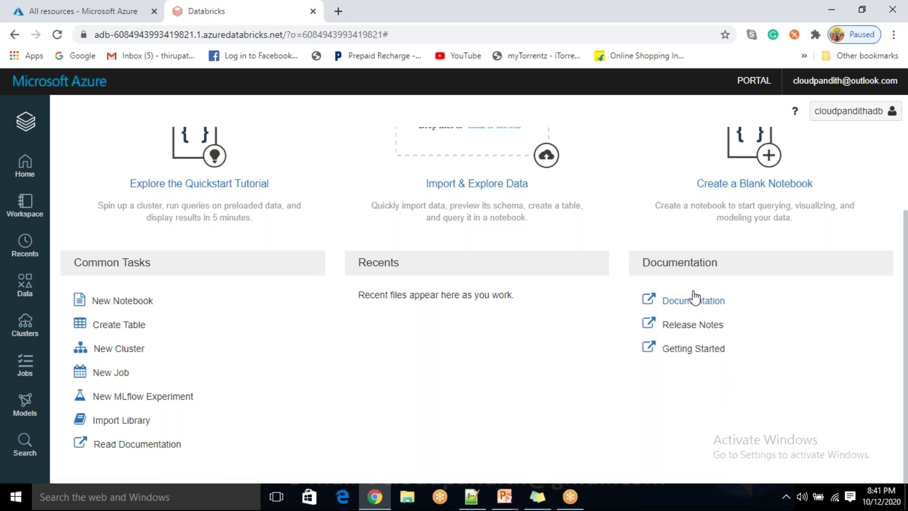
scroll(741, 349, up, 3)
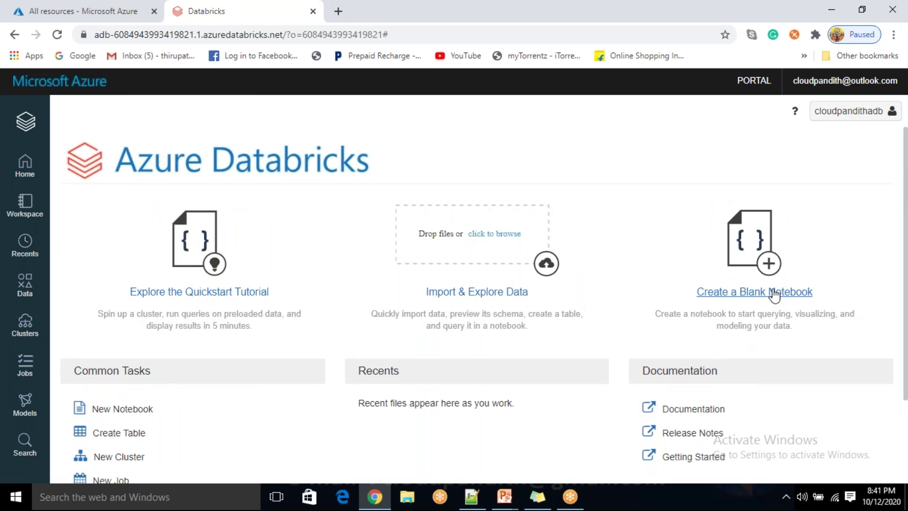
Examine the Import & Explore Data upload option, cancel choosing a file, and return to the landing page
click(486, 296)
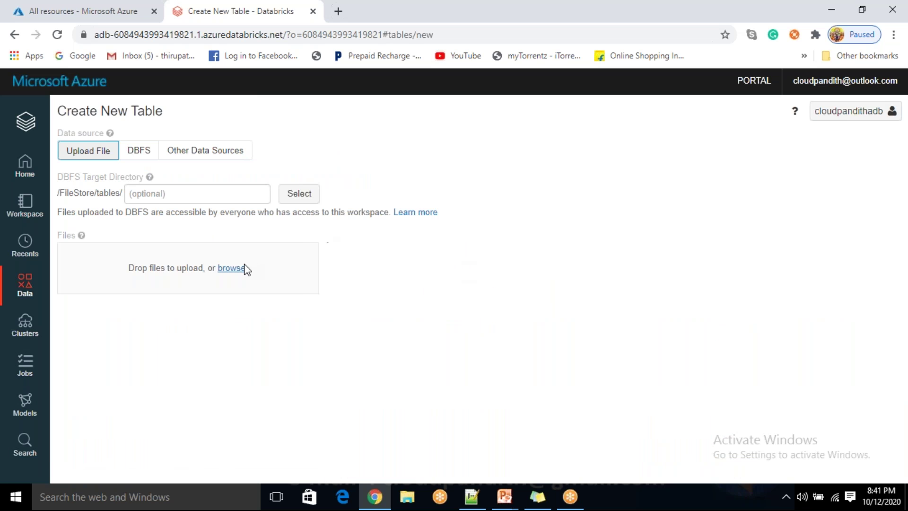
click(244, 266)
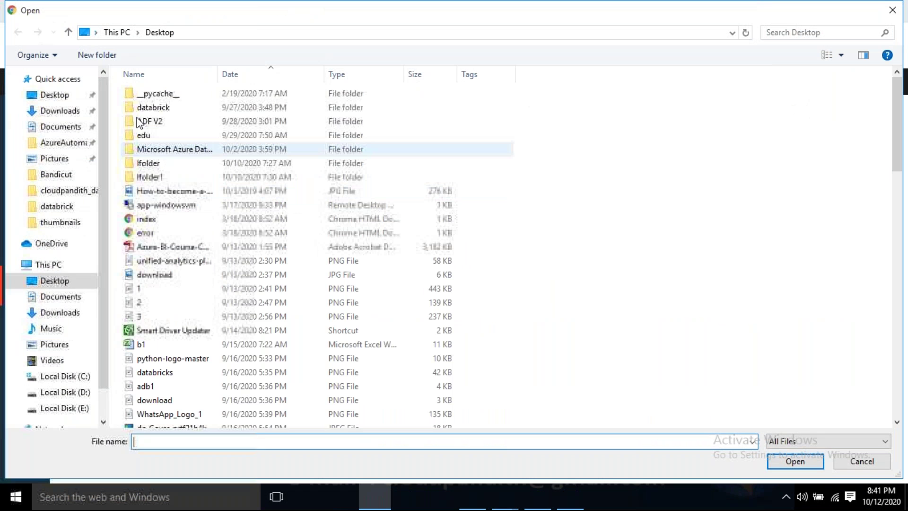
click(865, 462)
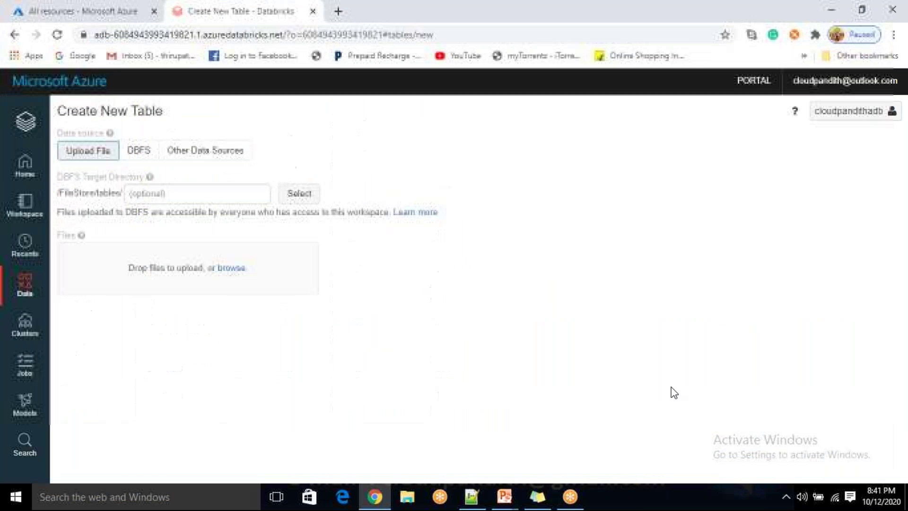
click(26, 121)
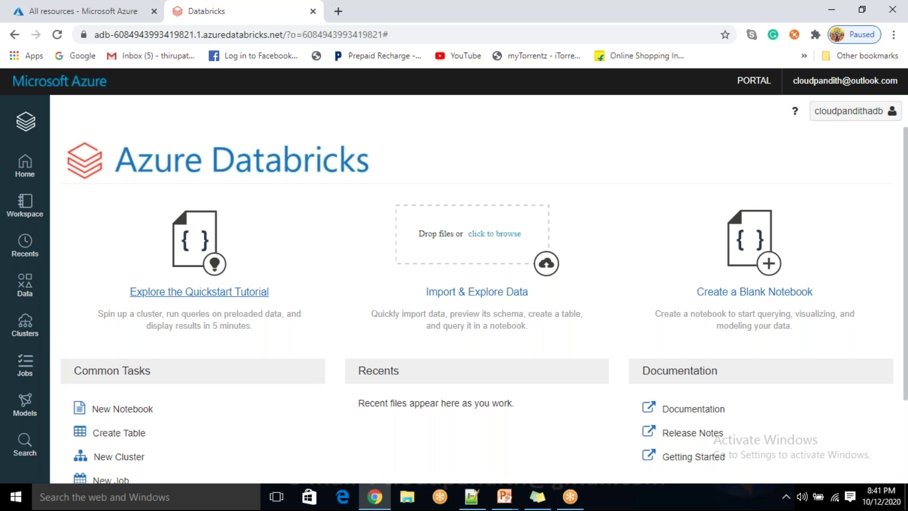
Open the Quickstart Tutorial notebook, review its cluster instructions and diamonds table commands, and return to the landing page
click(199, 291)
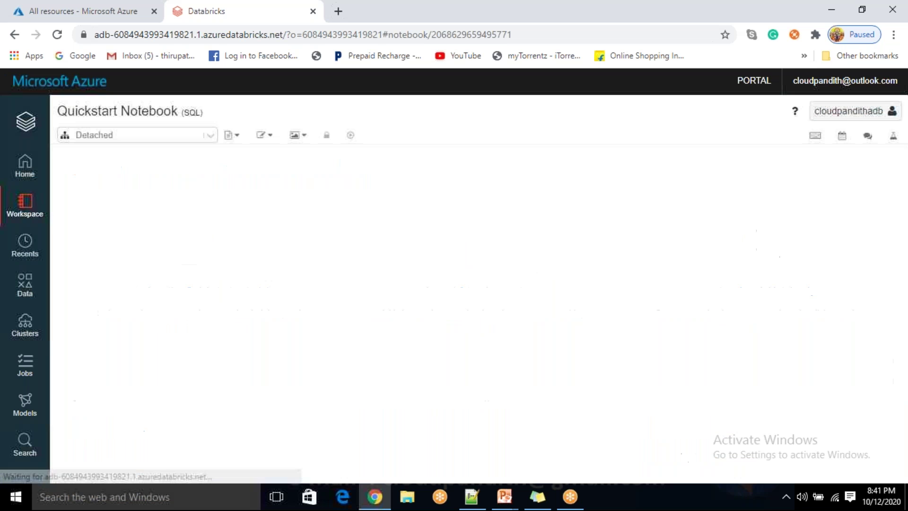
scroll(255, 285, down, 3)
scroll(254, 285, up, 3)
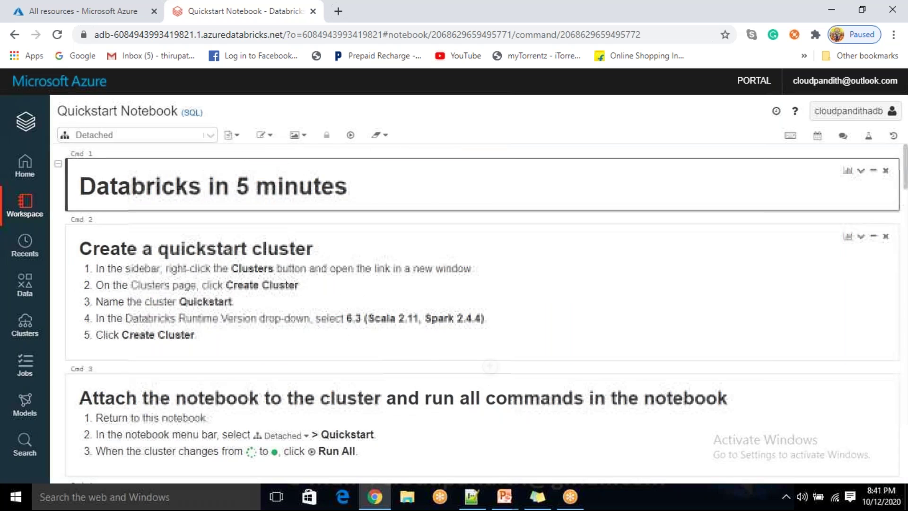
drag(180, 253, 294, 426)
scroll(263, 359, down, 3)
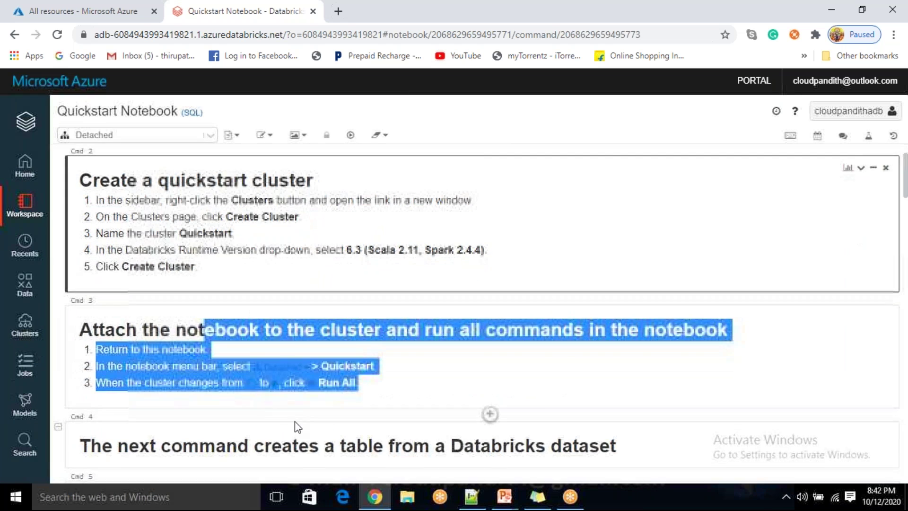
scroll(294, 426, down, 10)
scroll(260, 327, up, 4)
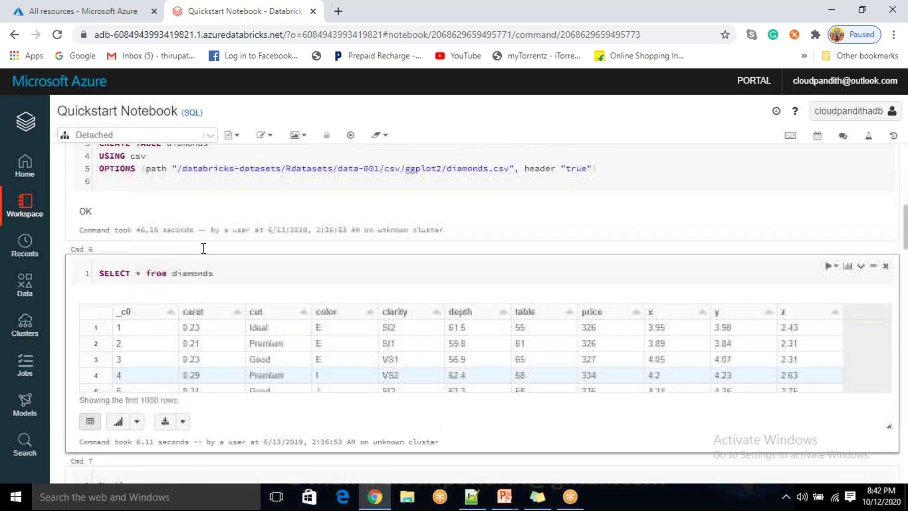
drag(192, 262, 265, 302)
click(265, 279)
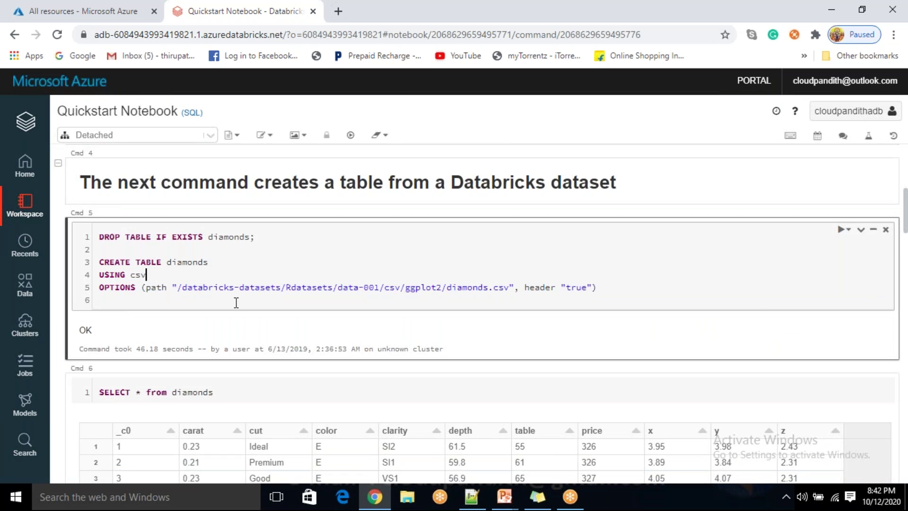
click(35, 128)
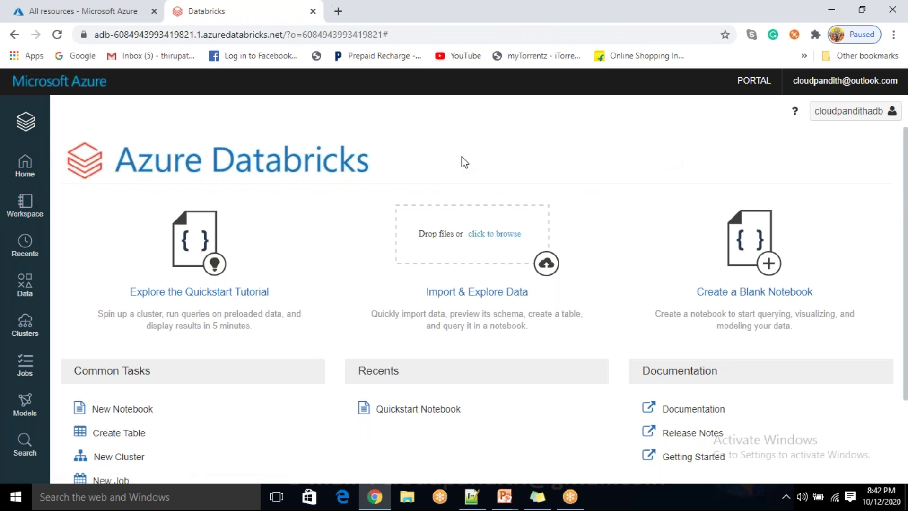
Inspect the user's home folder and go up to the Workspace root containing the Shared and Users folders
click(25, 167)
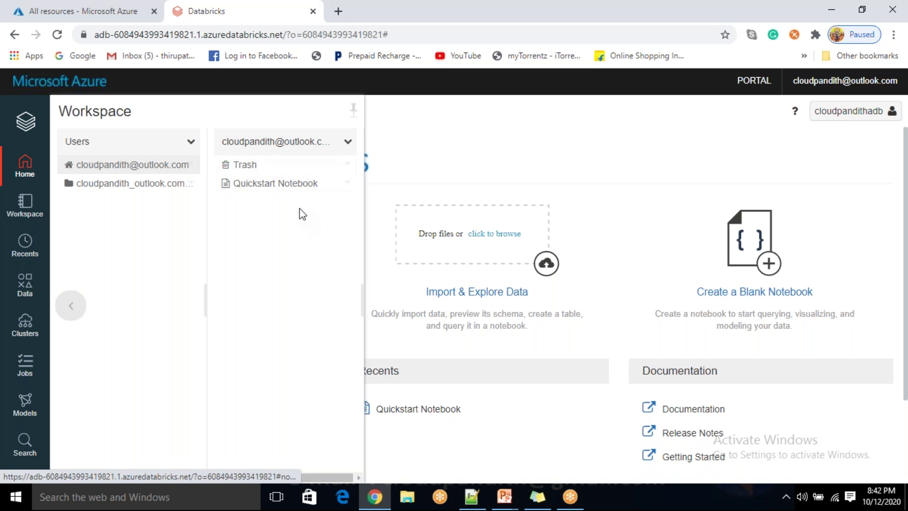
click(28, 201)
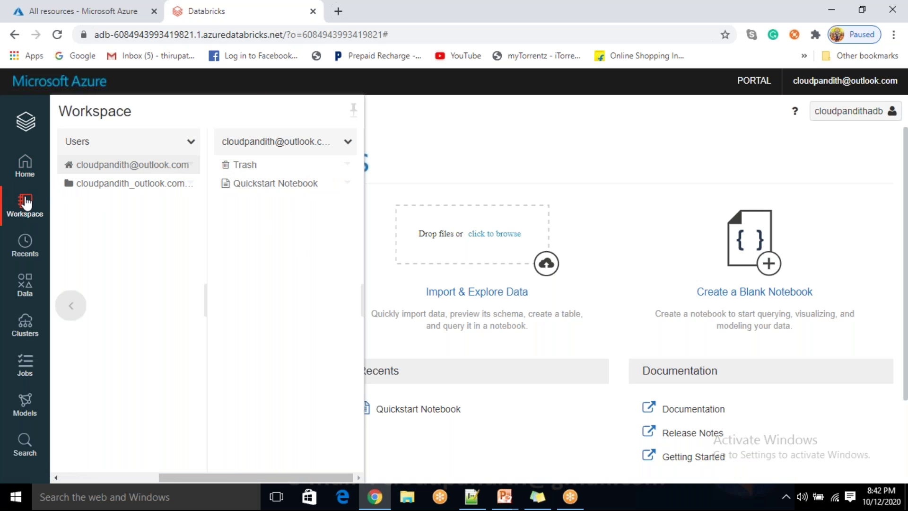
click(26, 208)
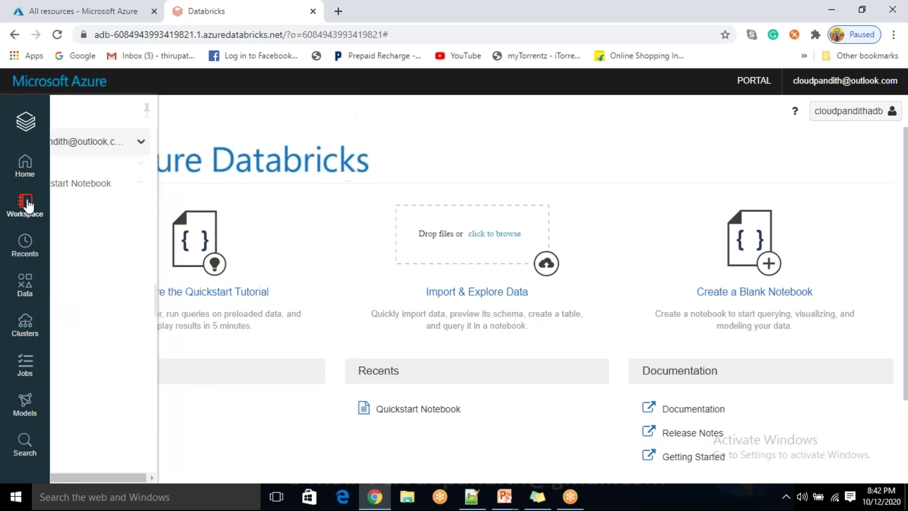
click(28, 209)
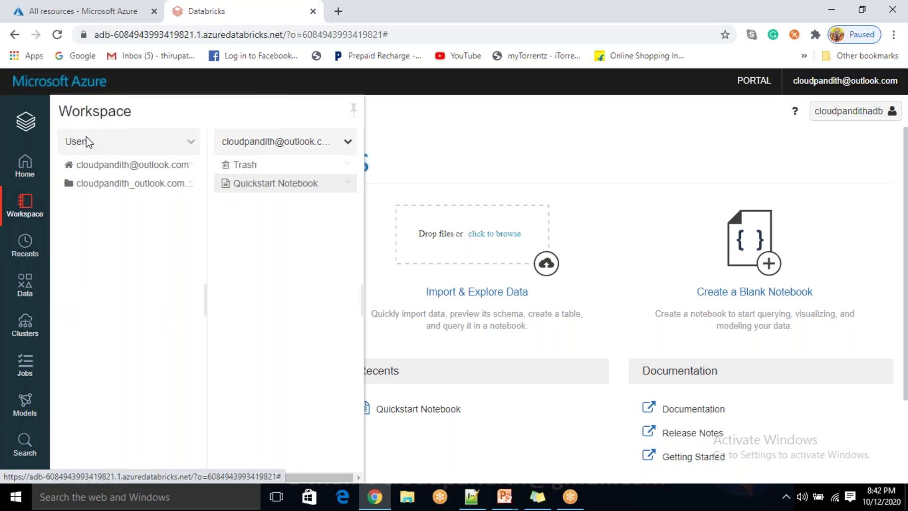
click(82, 144)
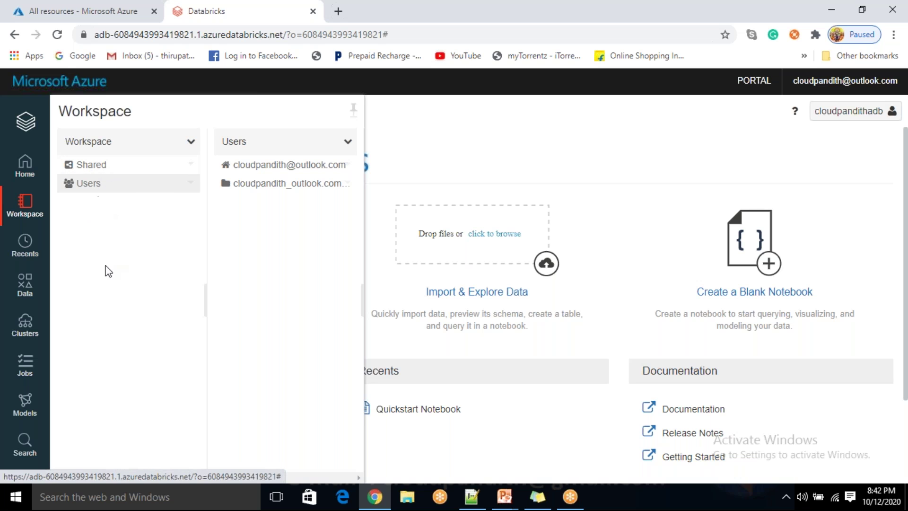
Examine the Create Notebook form for the Workspace root and cancel it
click(192, 143)
mouse_move(231, 165)
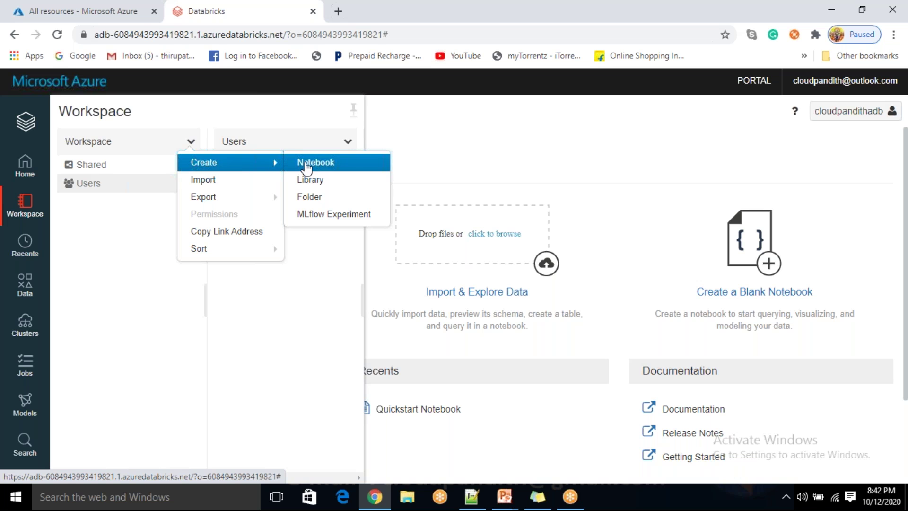
click(305, 164)
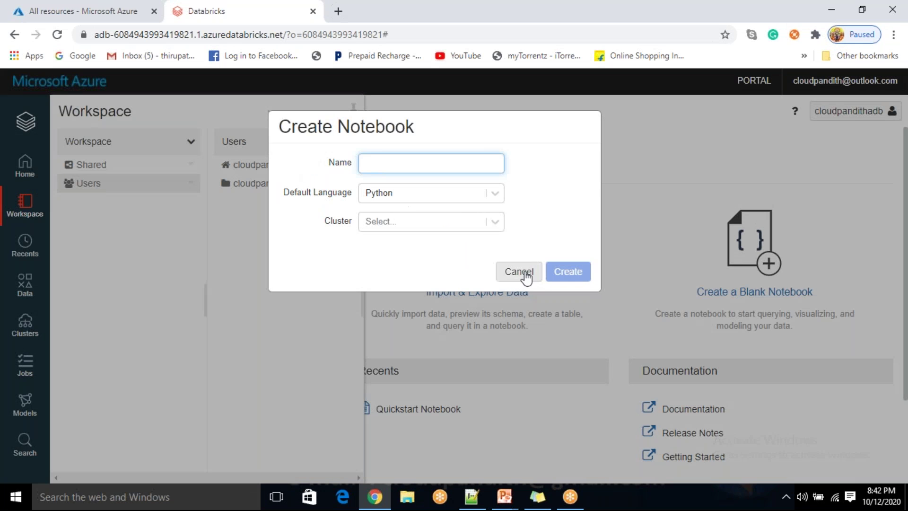
Create a folder in the Workspace root, naming it with a person's first name
click(190, 140)
click(190, 141)
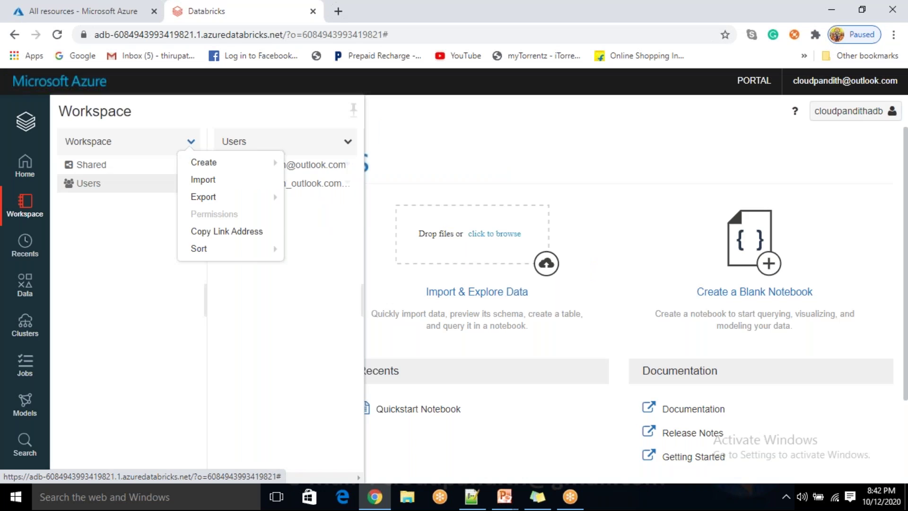
mouse_move(228, 165)
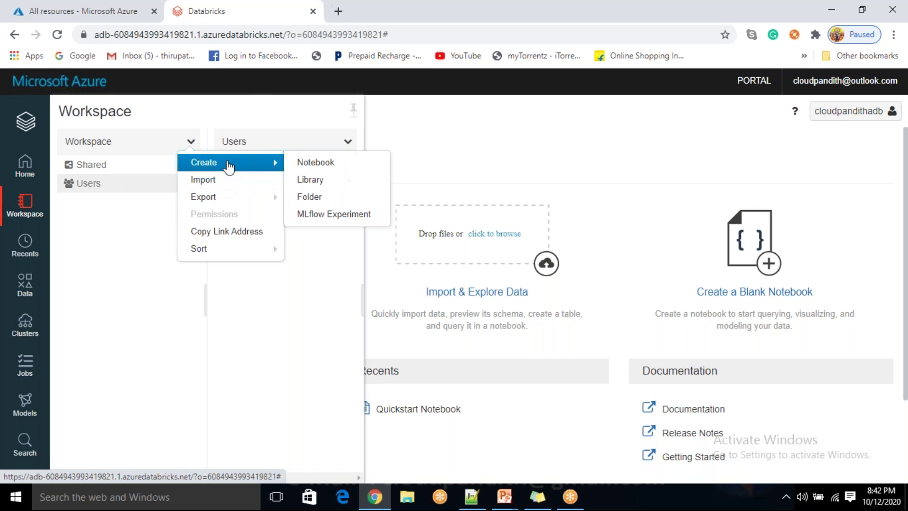
click(316, 196)
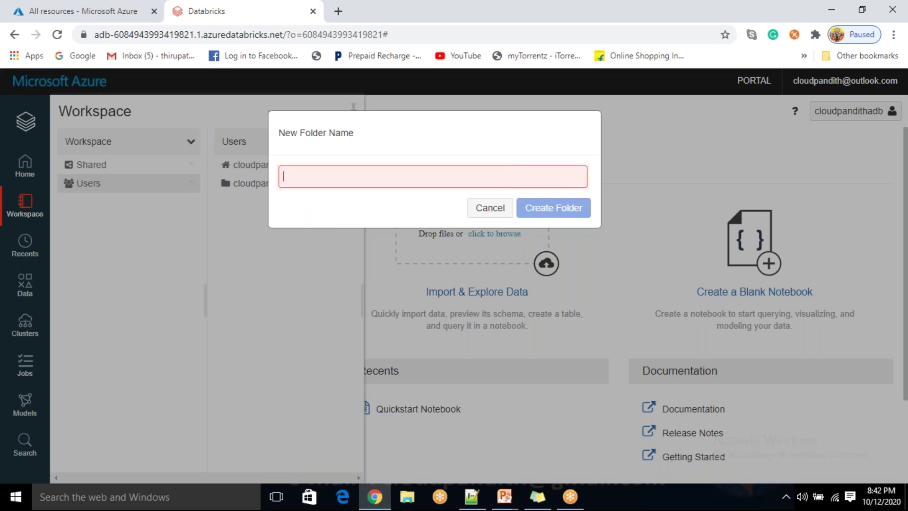
text(devendar)
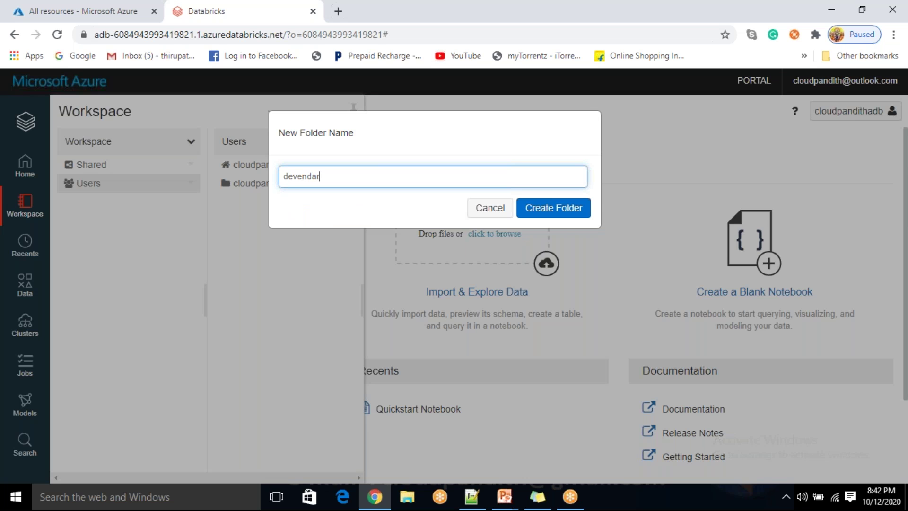
click(561, 217)
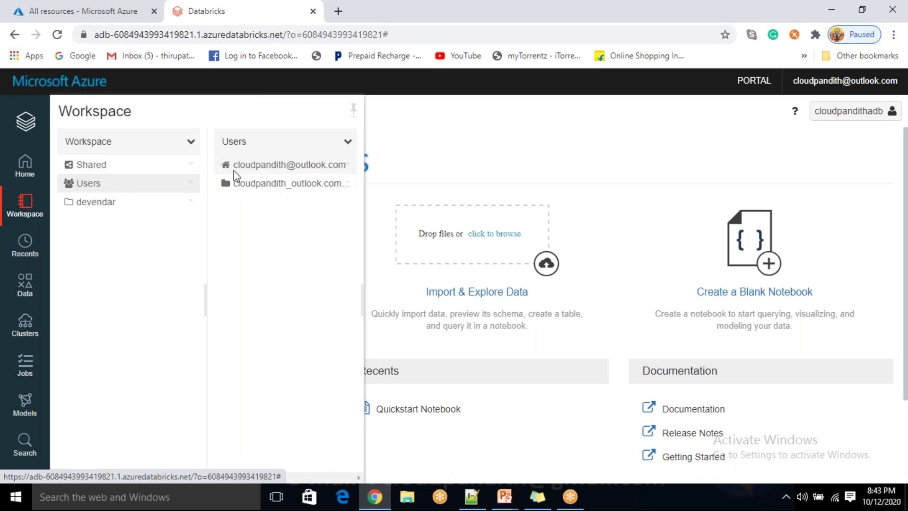
Inspect the user's home folder contents, the recent items list, and the Data area's databases and tables
click(302, 166)
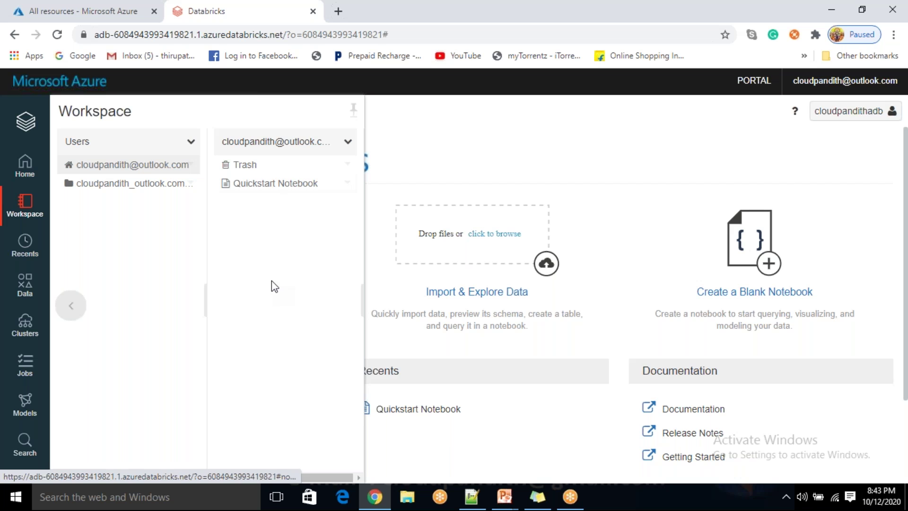
click(28, 258)
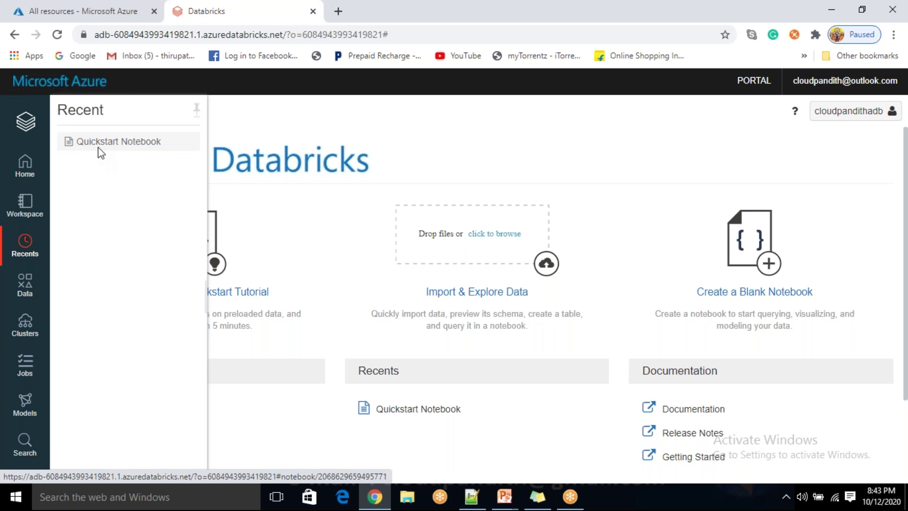
click(24, 292)
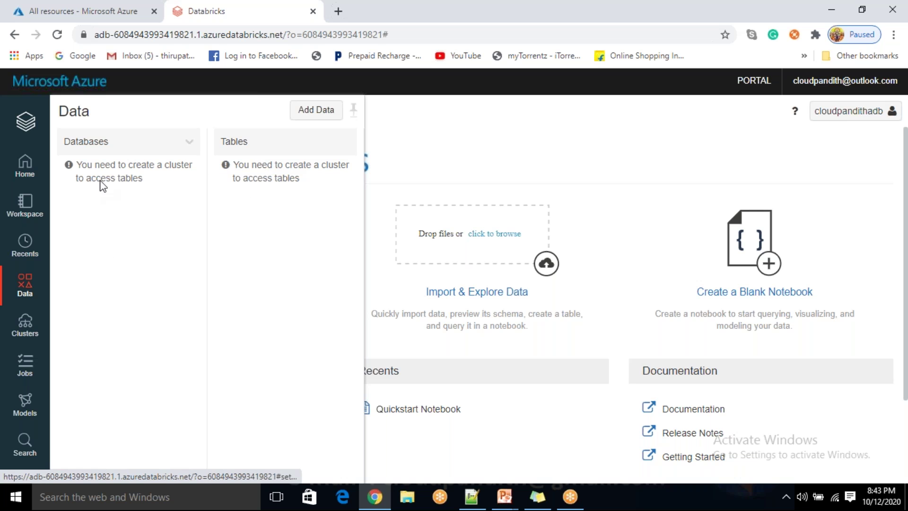
Examine the All-Purpose Clusters, Job Clusters and Pools lists, and the Jobs and Registered Models pages
click(34, 330)
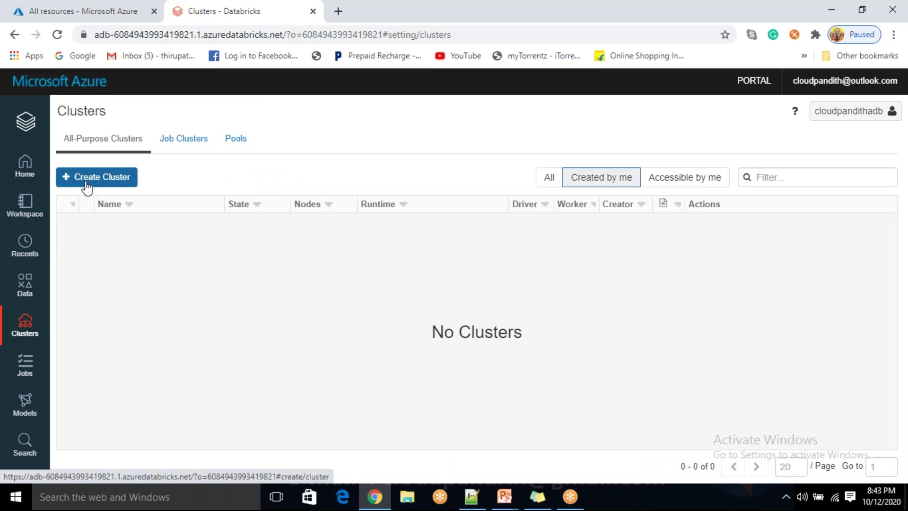
click(175, 144)
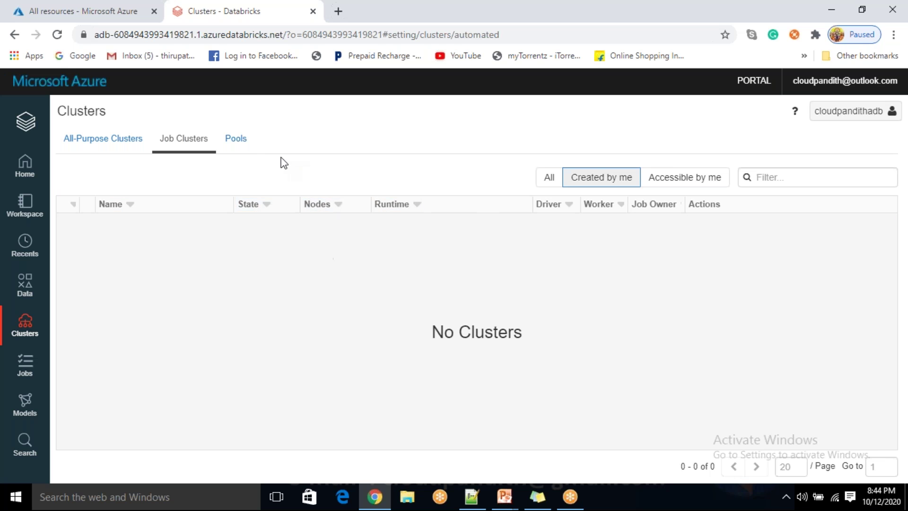
click(238, 139)
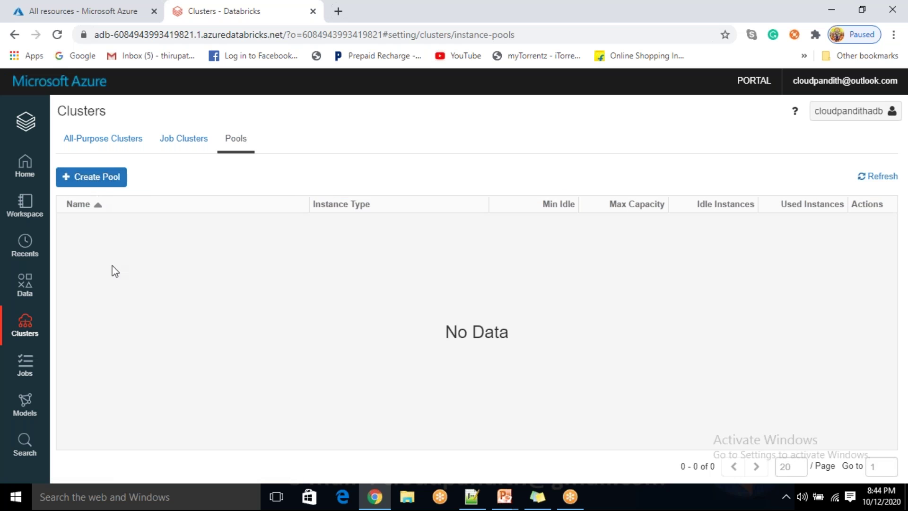
click(26, 371)
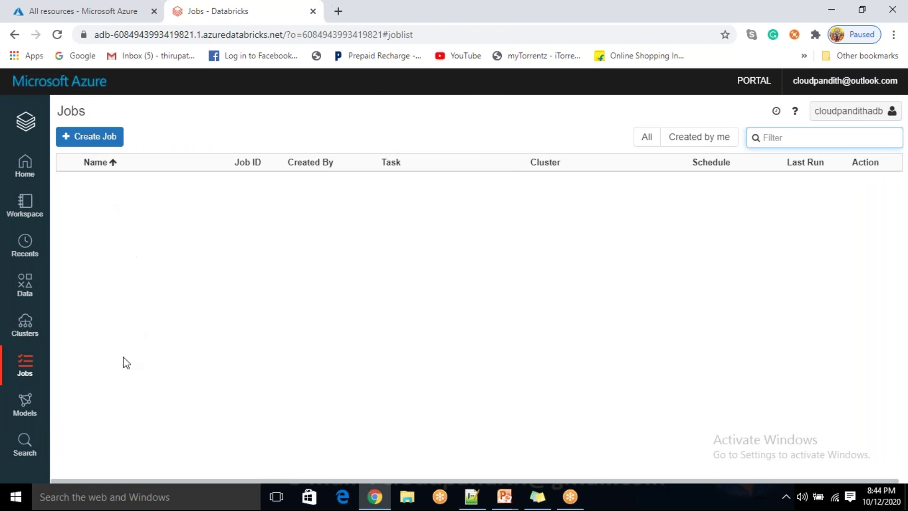
click(25, 404)
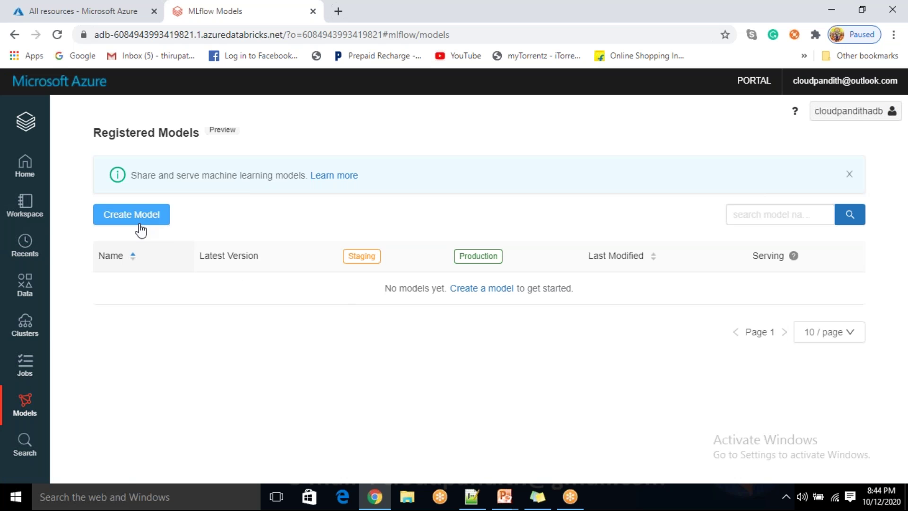
Search the workspace for "note" and for the new folder by the start of its name, and clear the search
click(24, 447)
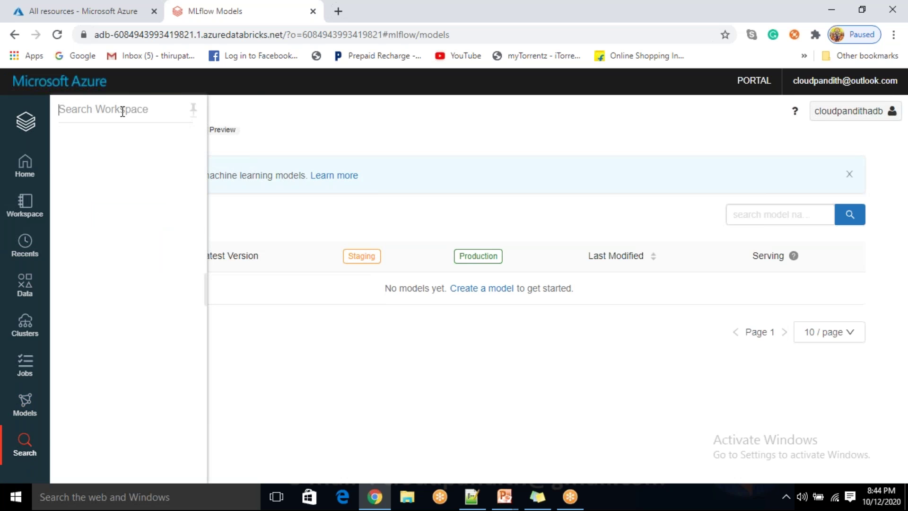
text(not)
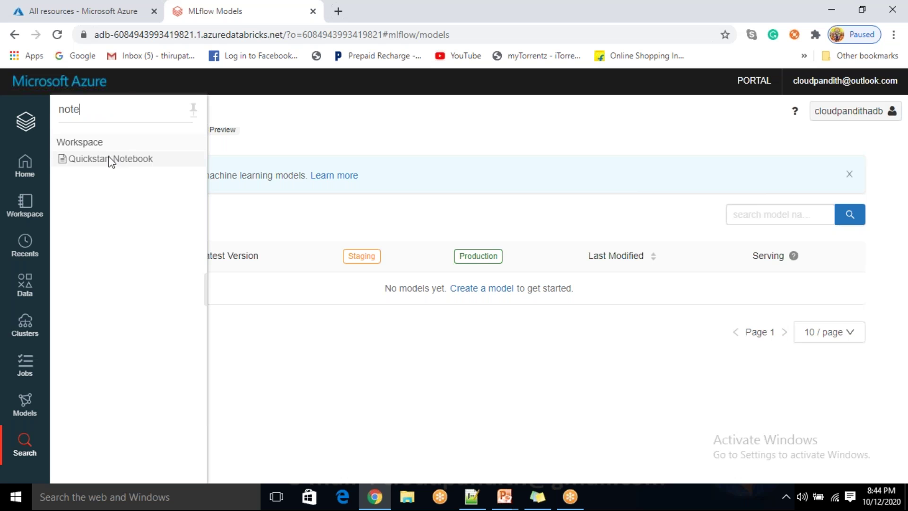
text(e)
key(BackSpace)
key(BackSpace)
key(BackSpace)
key(BackSpace)
text(deve)
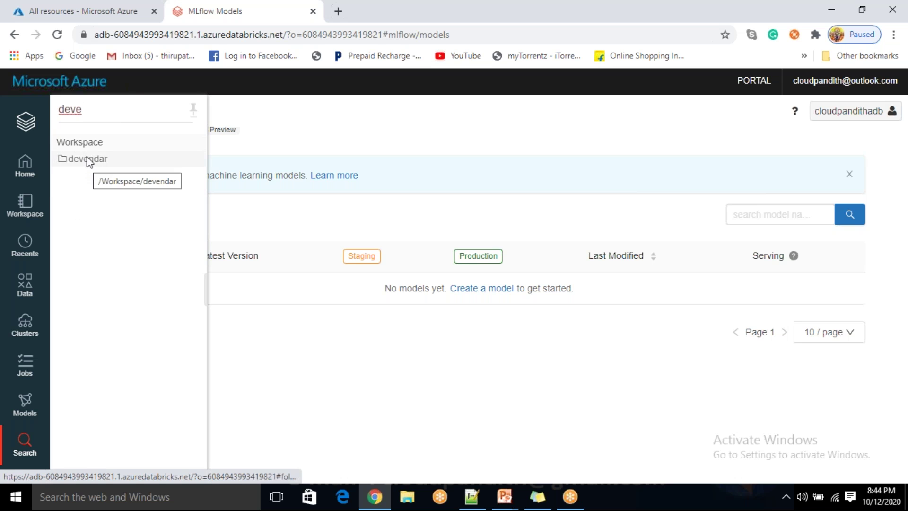
double_click(78, 108)
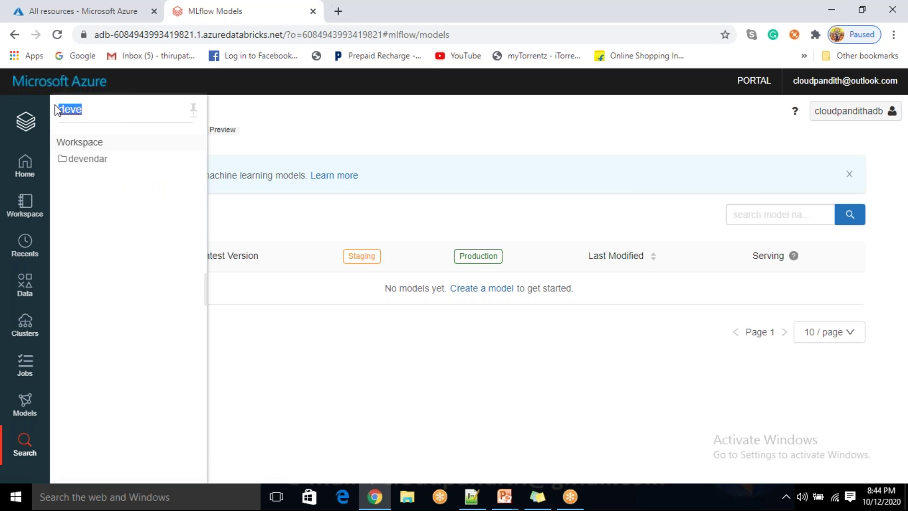
key(BackSpace)
click(361, 147)
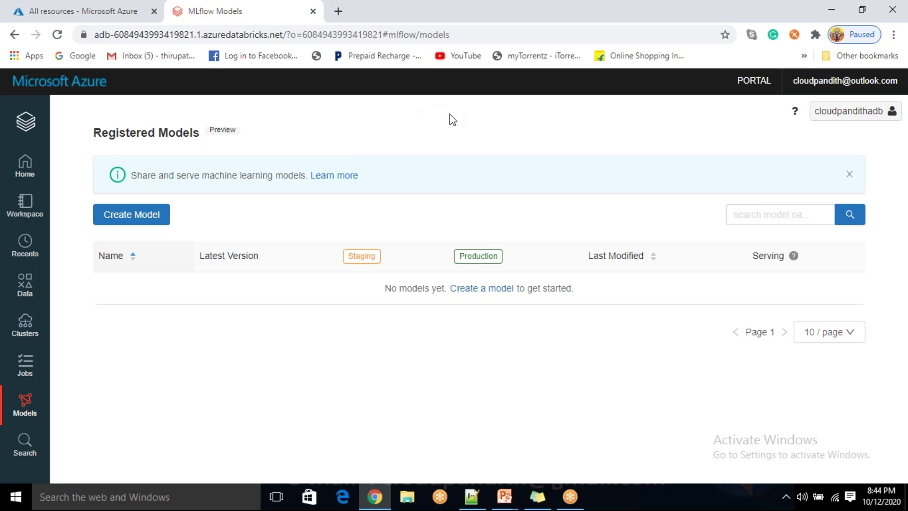
View the account and workspace options for cloudpandithadb and return to the landing page
click(891, 111)
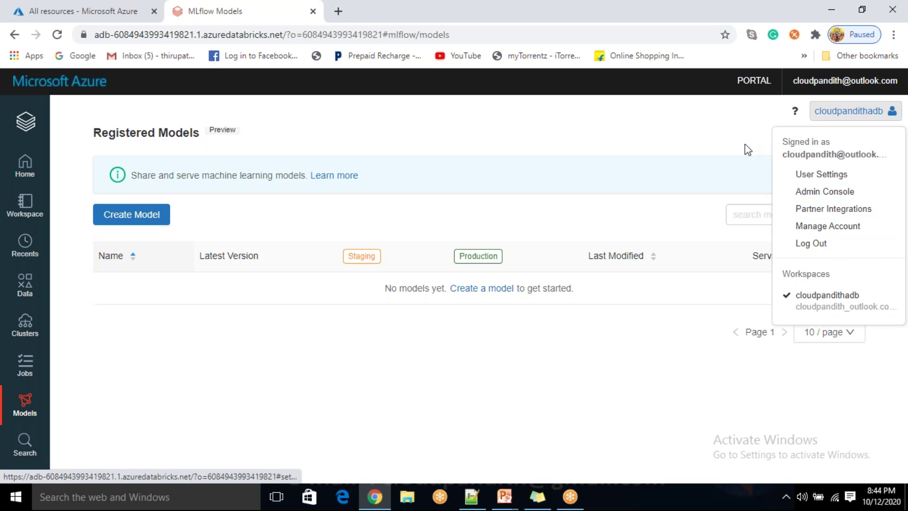
click(718, 128)
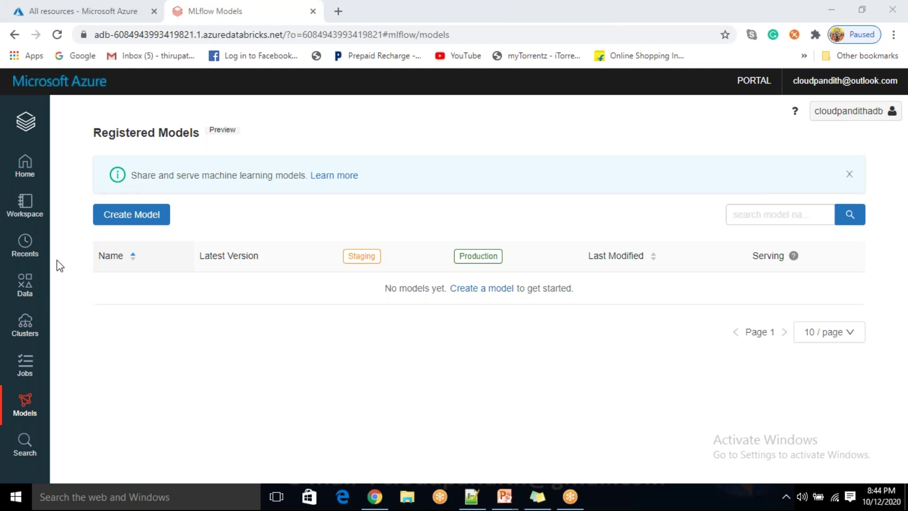
click(26, 122)
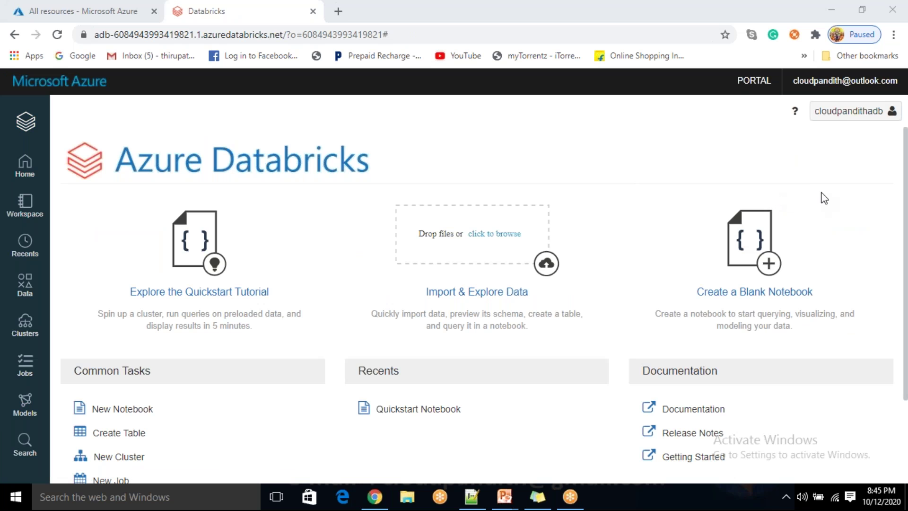
click(619, 79)
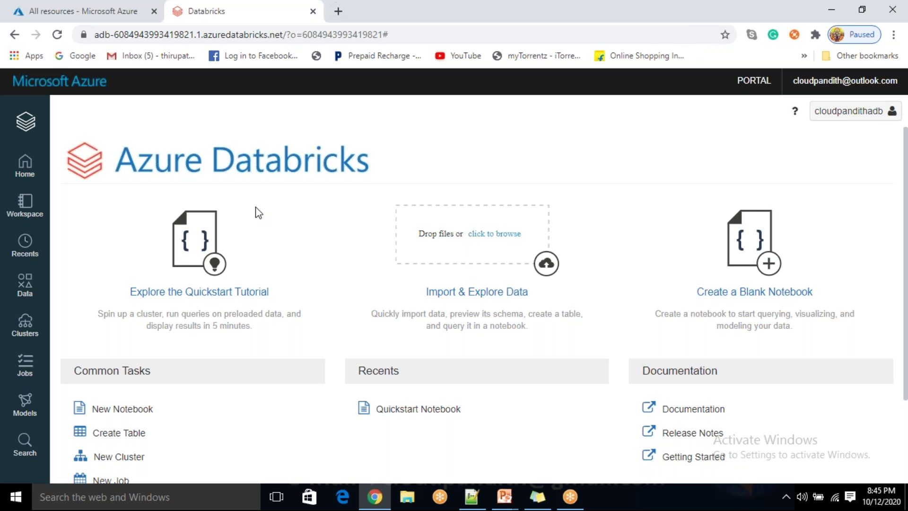
Open the New Cluster form and examine the available Databricks Runtime versions without choosing another one
click(36, 337)
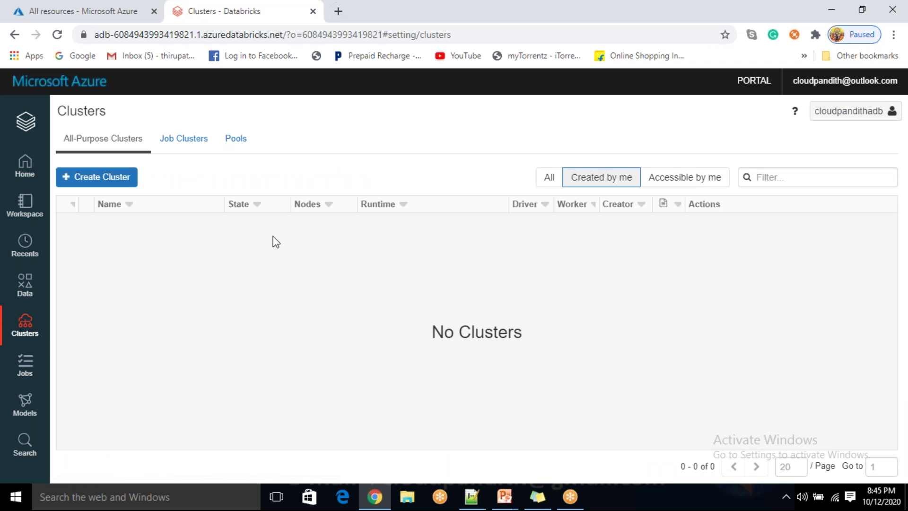
click(121, 184)
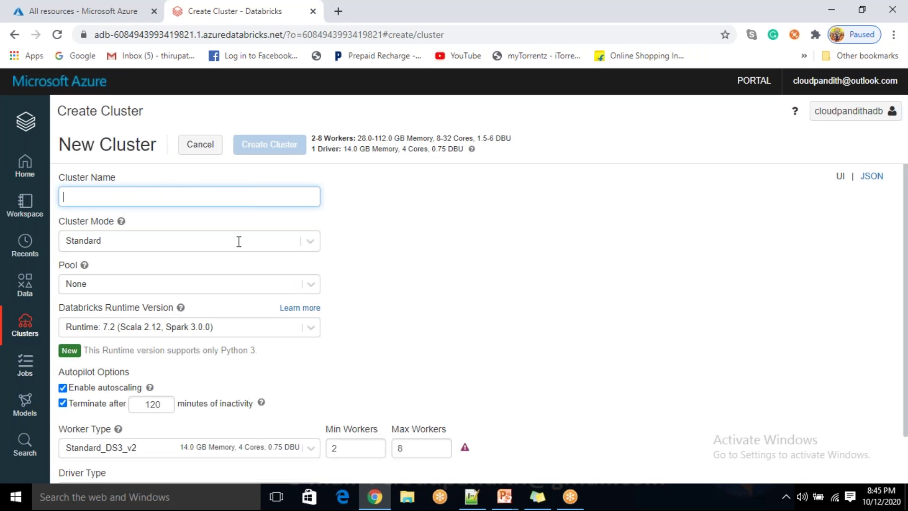
click(311, 333)
scroll(113, 439, down, 5)
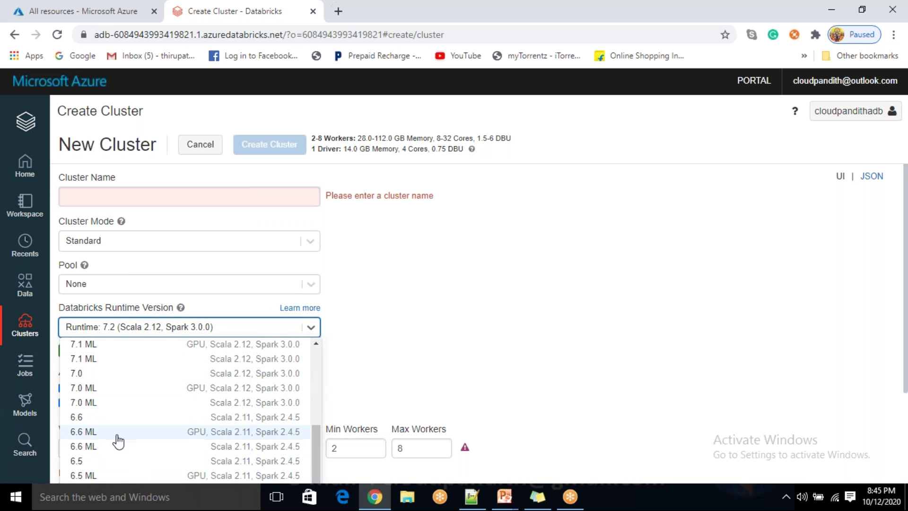
scroll(118, 438, up, 3)
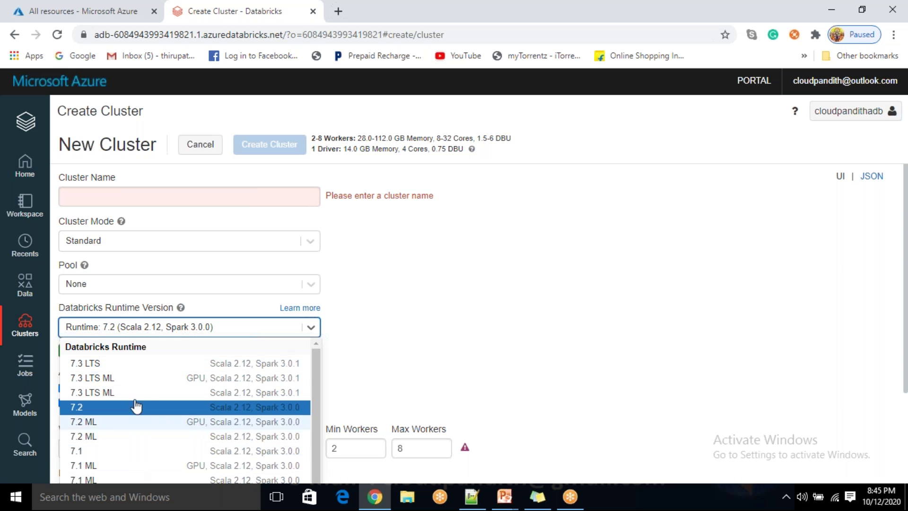
scroll(116, 420, down, 3)
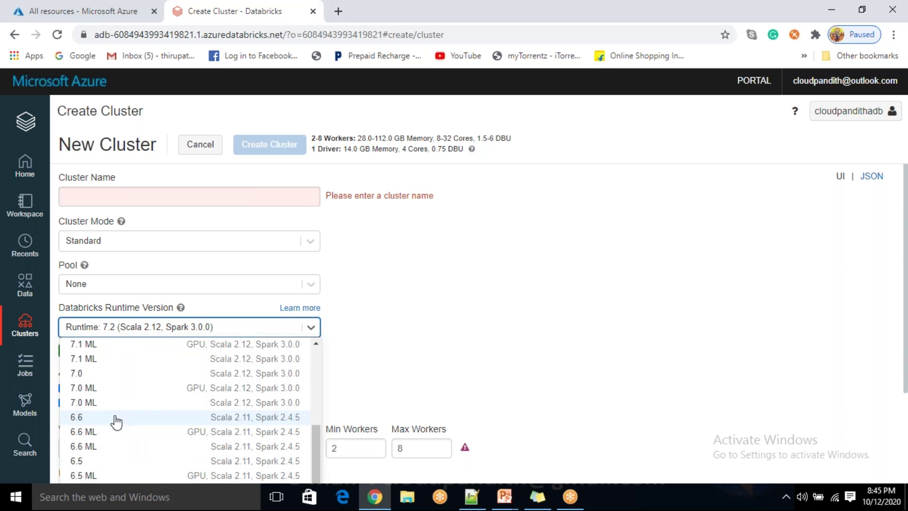
scroll(121, 468, up, 3)
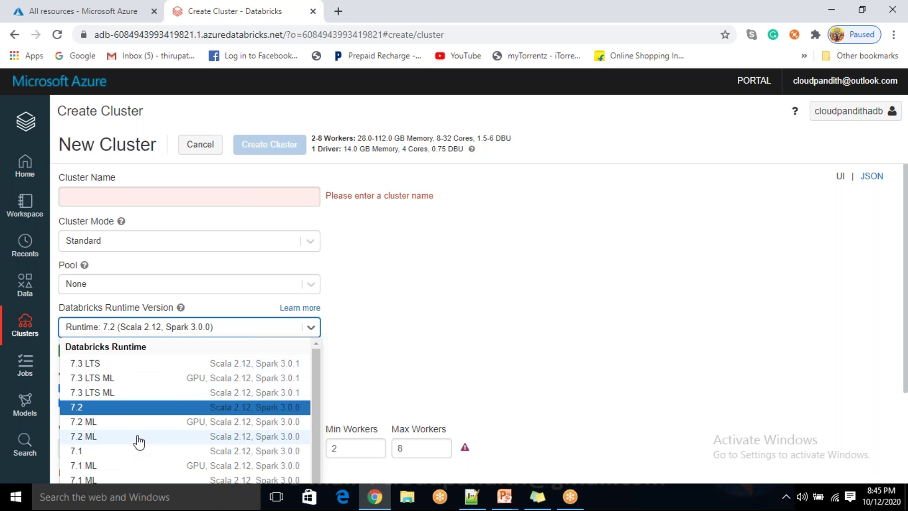
click(407, 326)
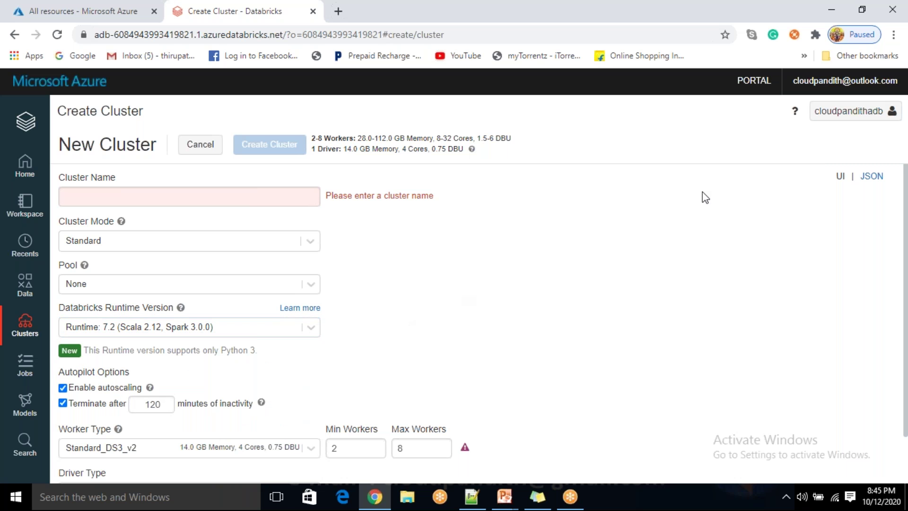
Enable Databricks Runtime for Genomics in the Admin Console's advanced settings and reload the page
click(891, 111)
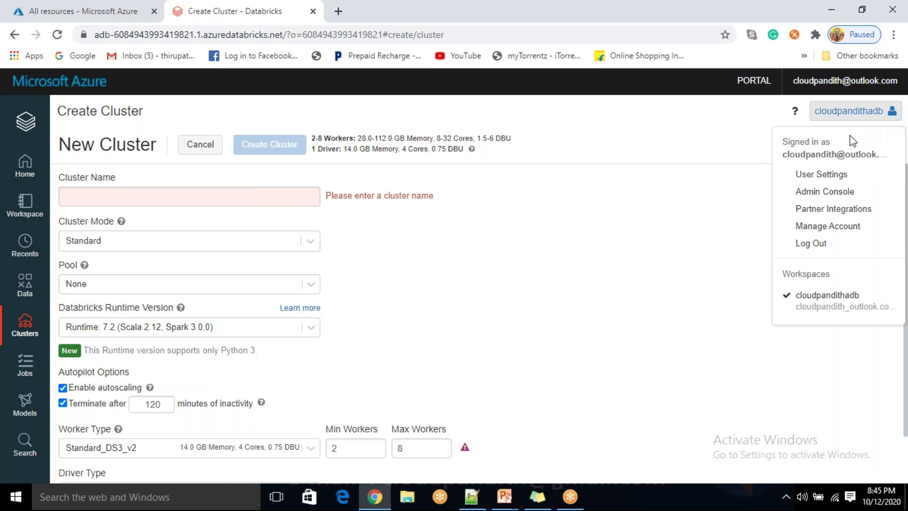
click(826, 192)
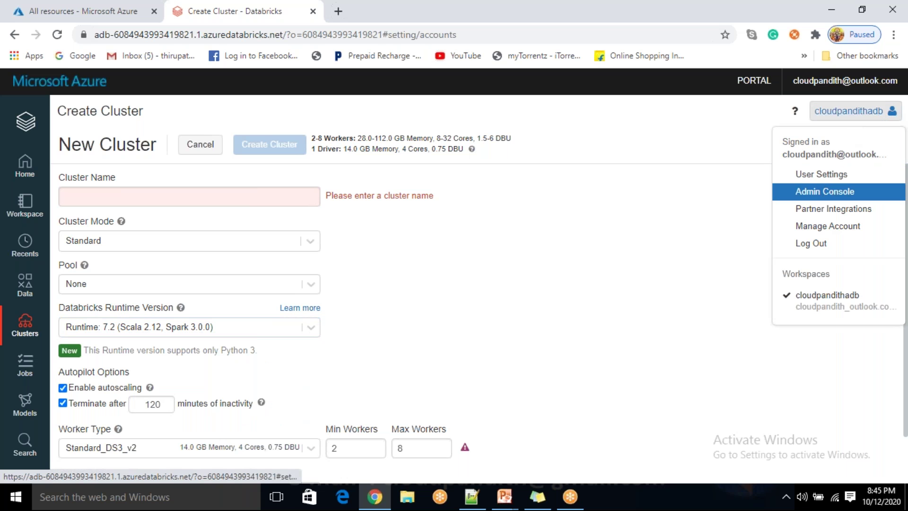
click(336, 140)
drag(126, 208, 392, 194)
drag(448, 206, 506, 206)
click(498, 247)
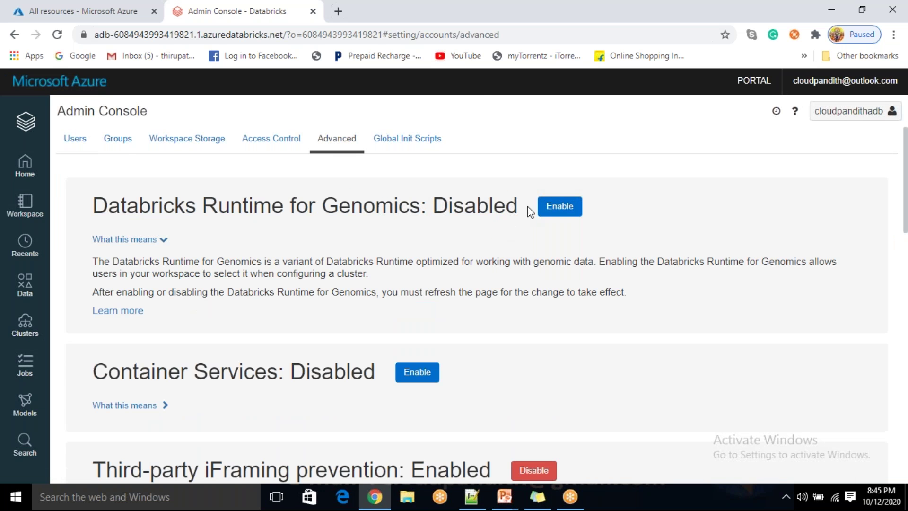
click(558, 208)
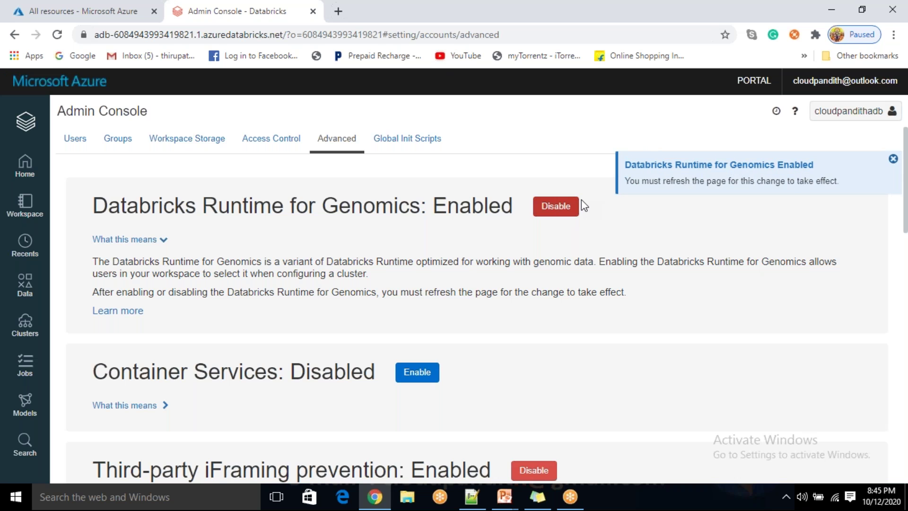
drag(648, 182, 847, 189)
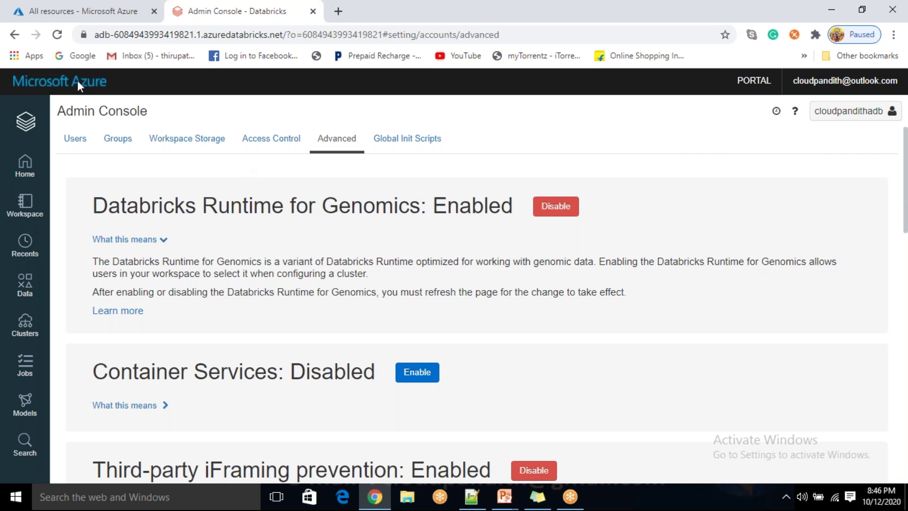
click(61, 37)
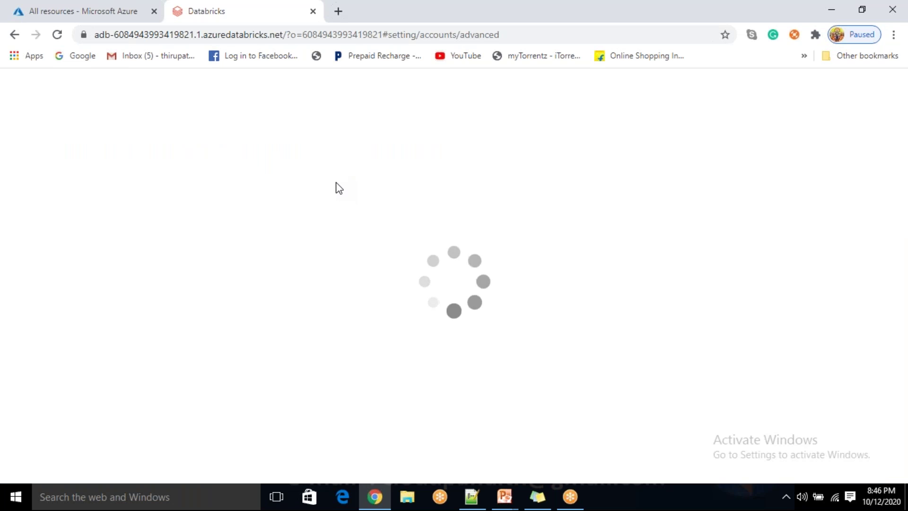
Open the New Cluster form and expand the full Databricks Runtime version list to check for Genomics runtimes
click(29, 328)
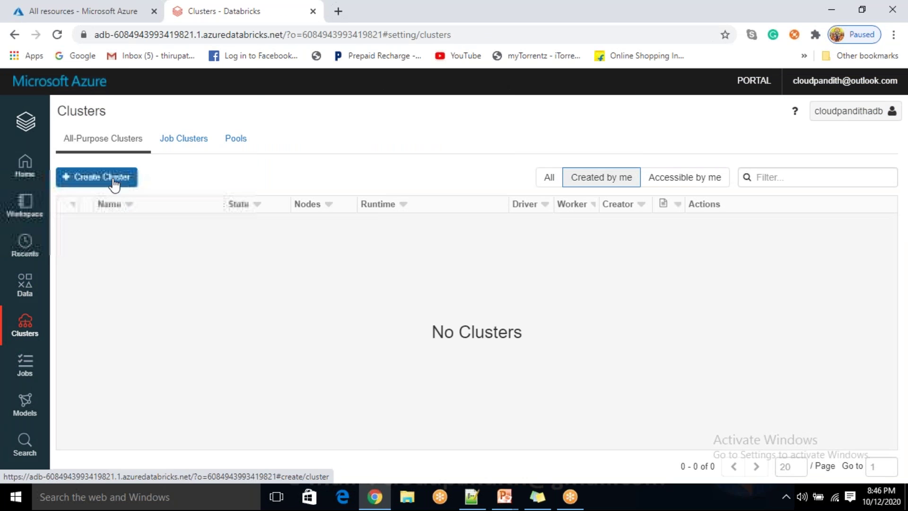
click(116, 180)
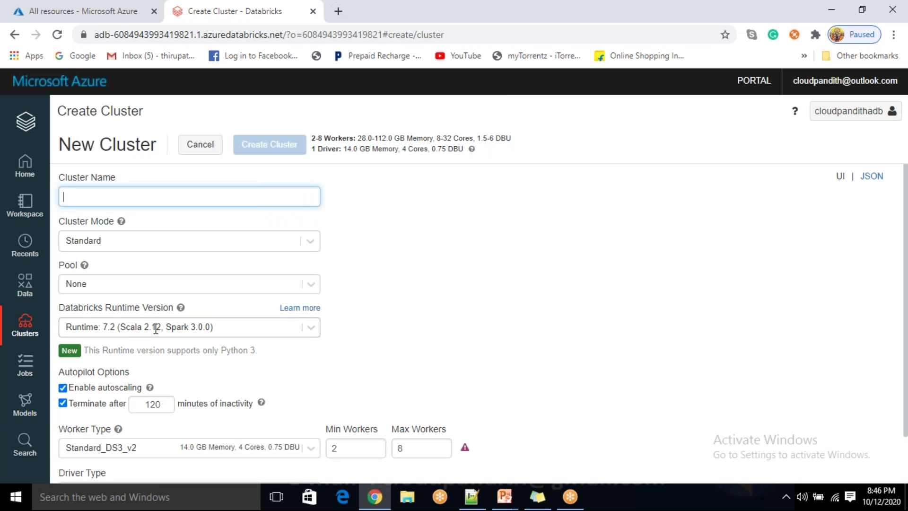
click(156, 328)
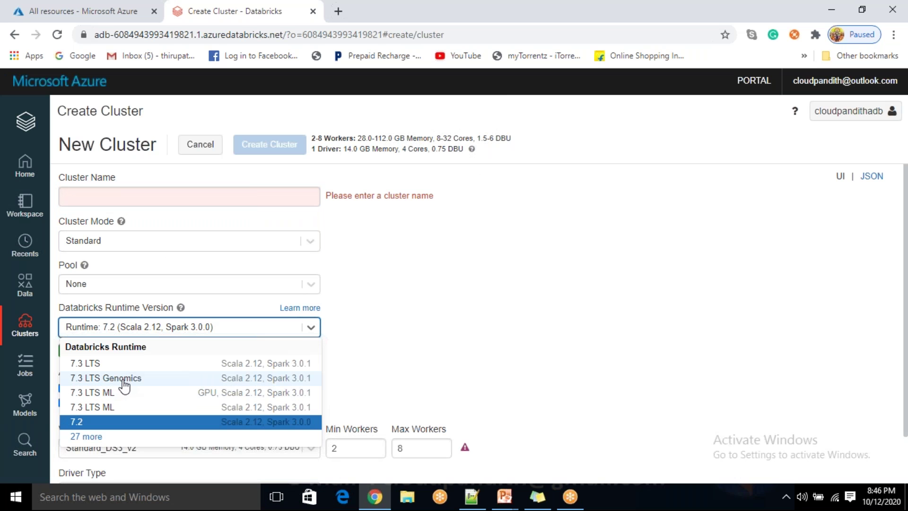
click(86, 435)
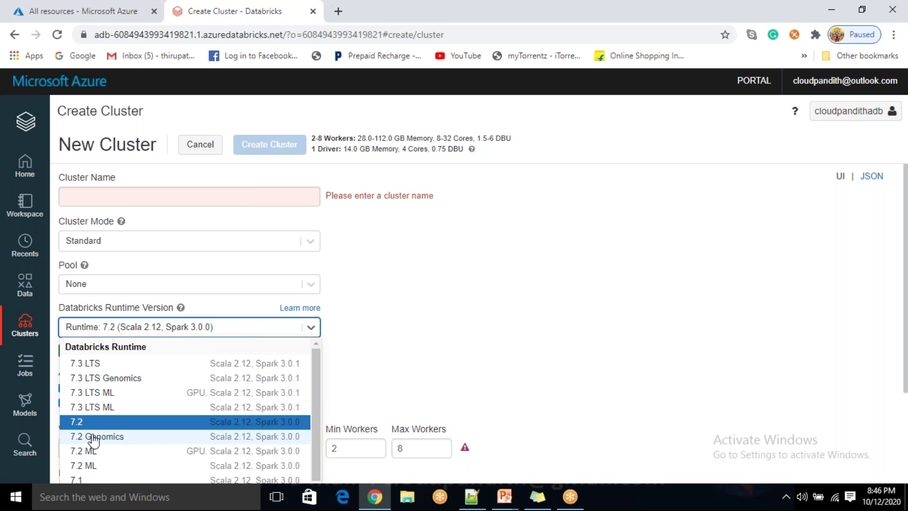
scroll(112, 423, down, 3)
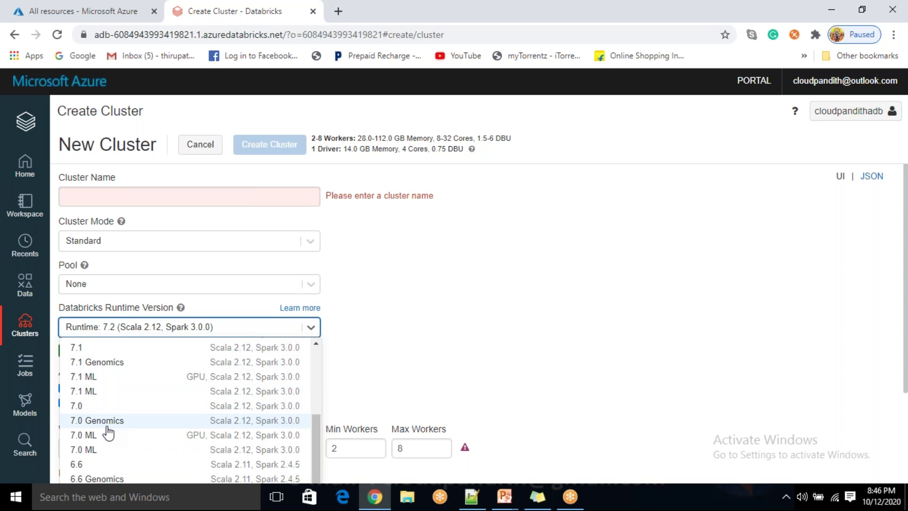
click(478, 327)
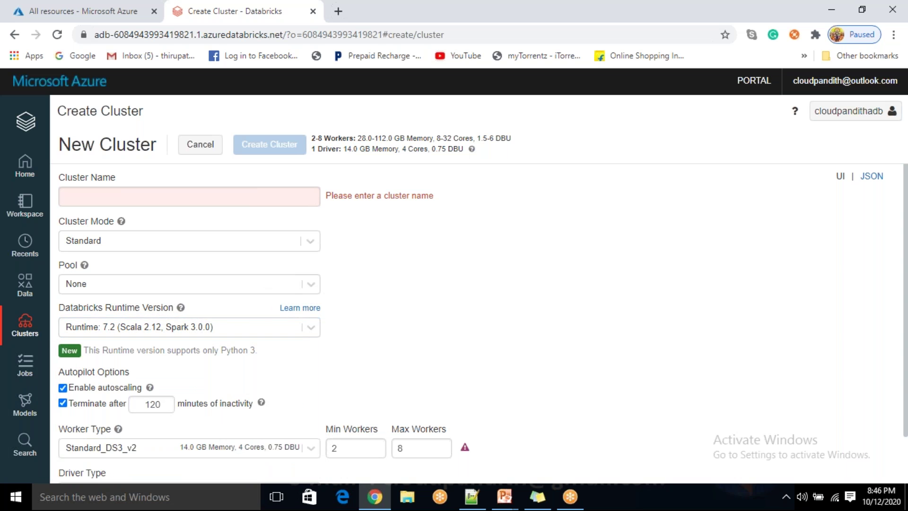
Name the new cluster cloudpandith-demo
click(117, 196)
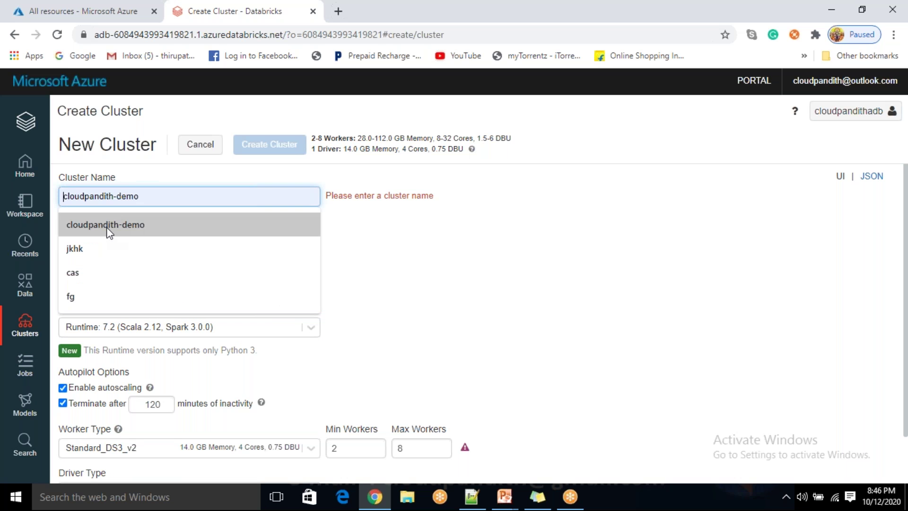
click(107, 229)
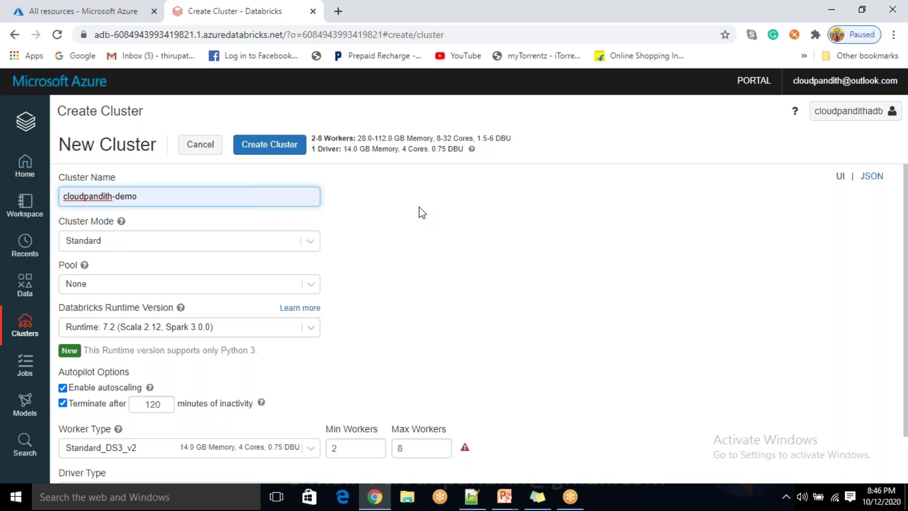
Switch the cluster mode to Single Node and check its node type setting
click(313, 244)
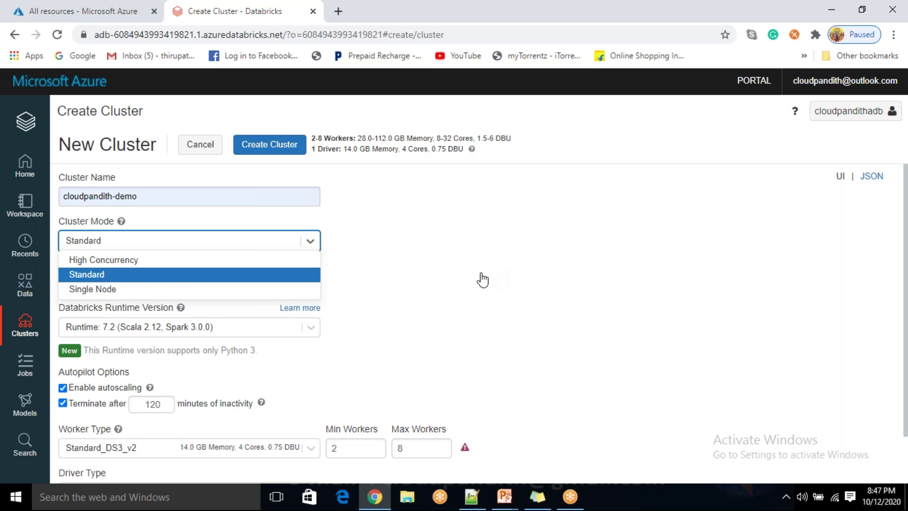
click(108, 290)
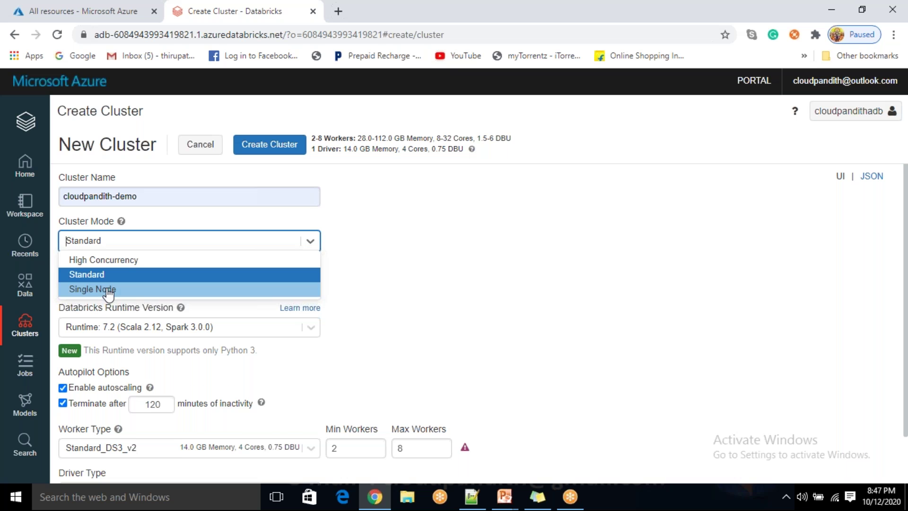
click(108, 290)
drag(62, 418, 162, 432)
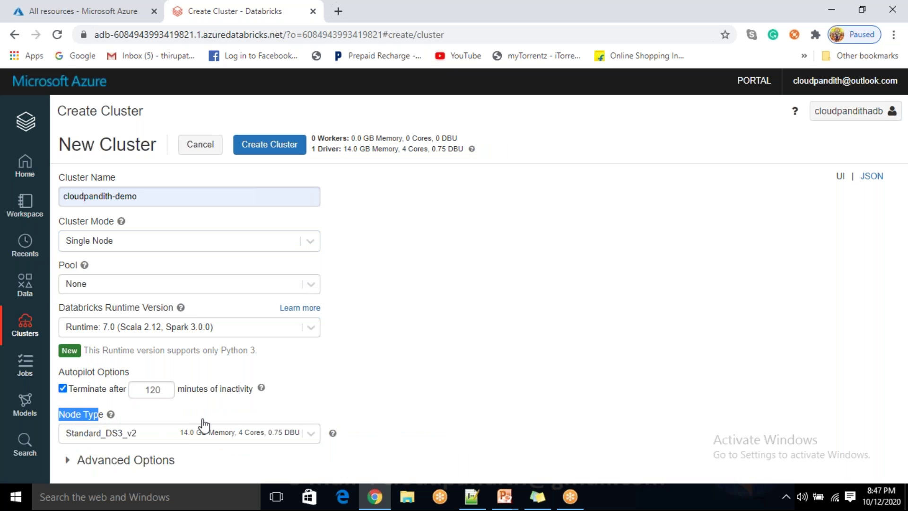
Switch the cluster mode to High Concurrency and check its worker type and driver type settings
click(311, 243)
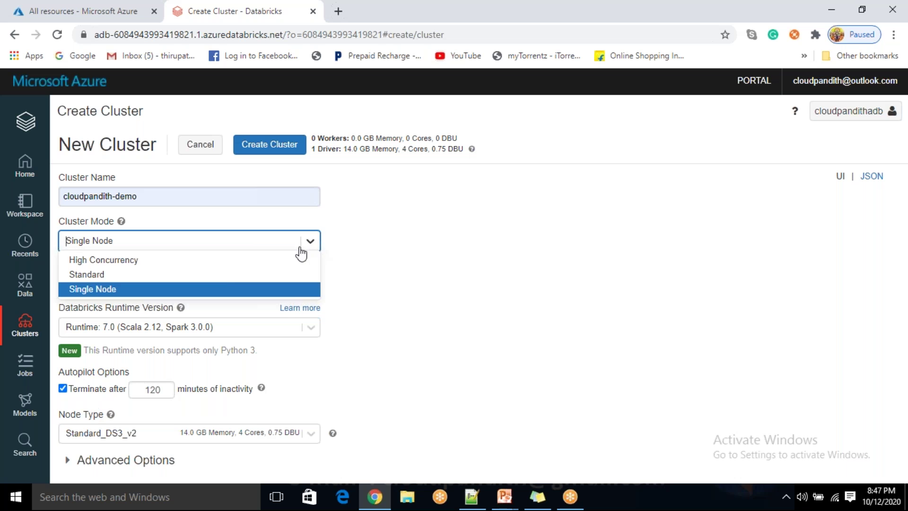
click(195, 266)
scroll(324, 391, down, 2)
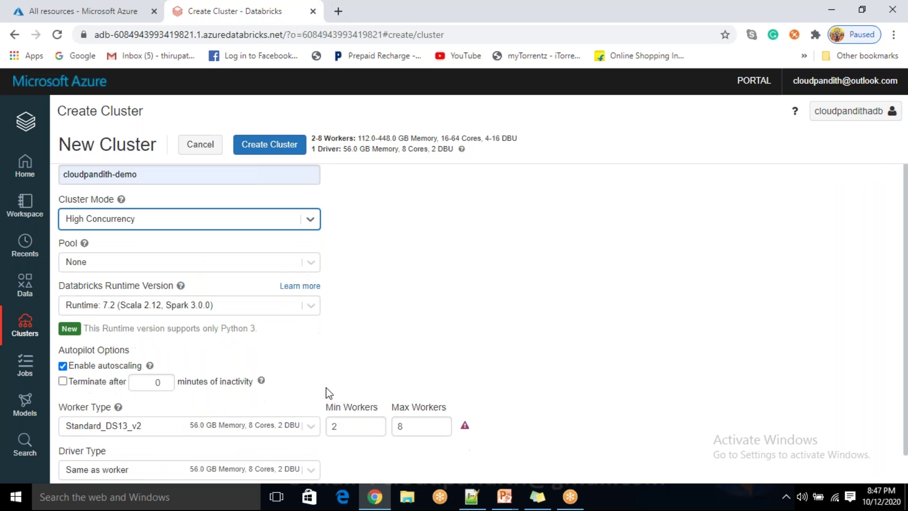
click(78, 372)
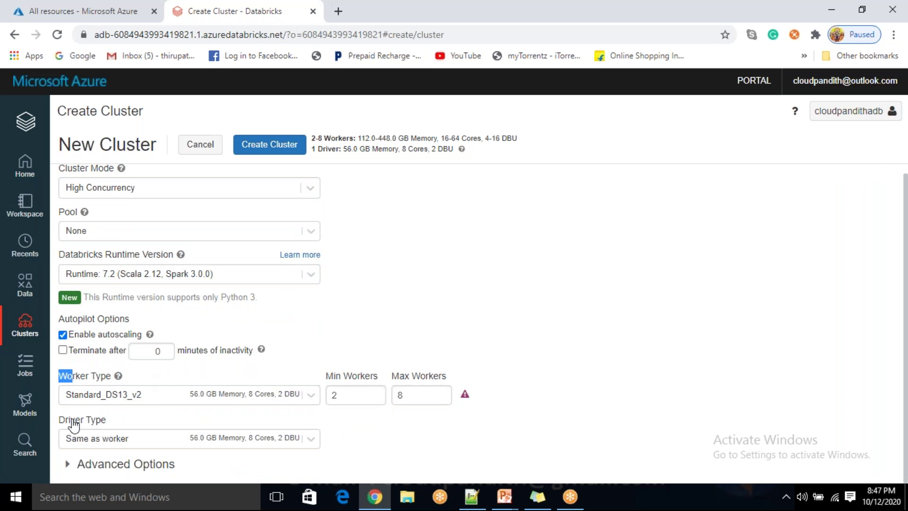
drag(71, 420, 265, 441)
scroll(355, 255, up, 2)
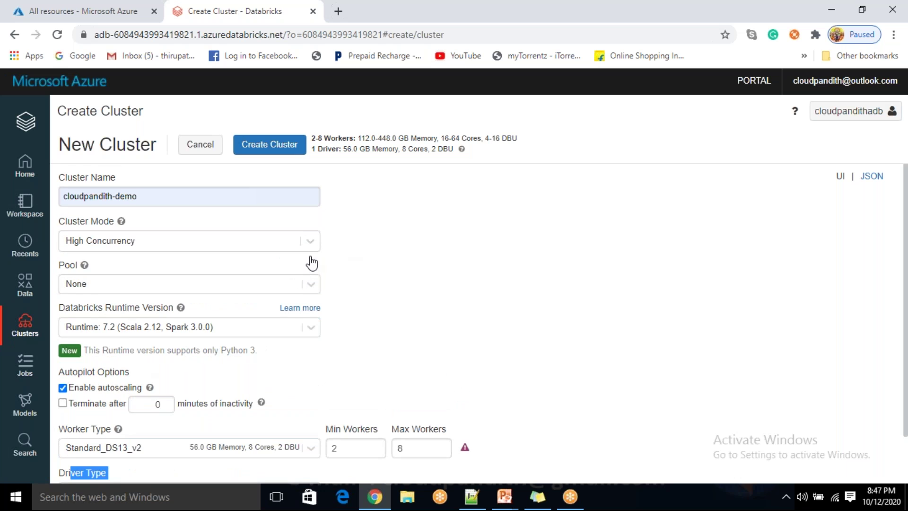
Set the cluster mode to Standard and examine its worker type and driver type settings
click(310, 241)
click(157, 277)
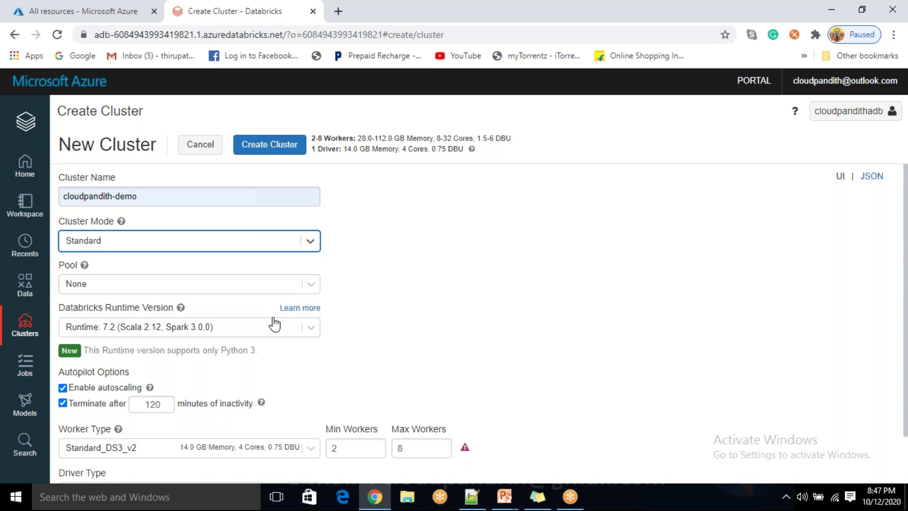
scroll(274, 320, down, 2)
drag(80, 420, 126, 419)
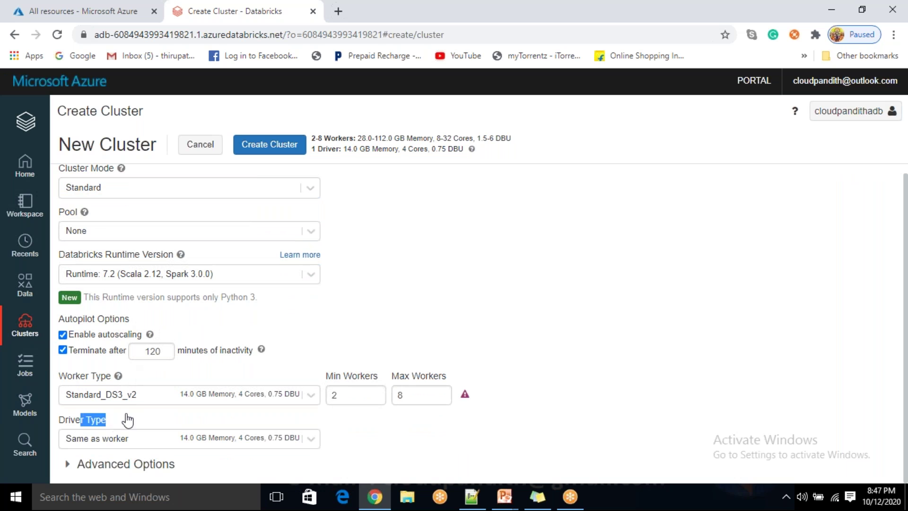
click(428, 271)
triple_click(73, 438)
triple_click(60, 431)
drag(67, 376, 109, 376)
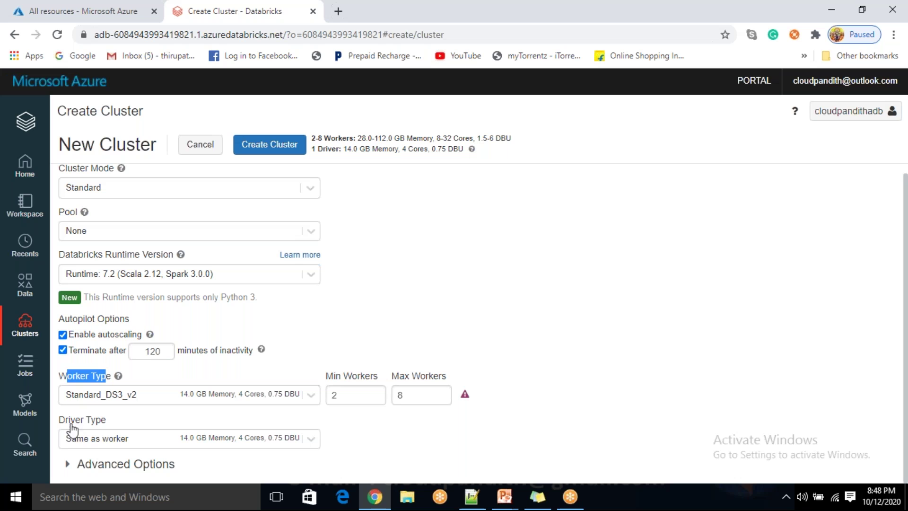
drag(66, 421, 85, 420)
click(443, 295)
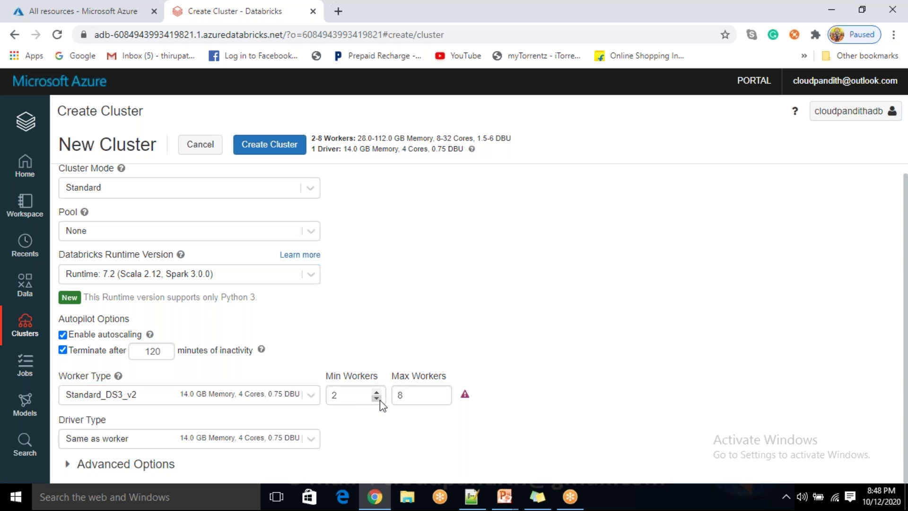
Select Standard again as the cluster mode and None as the pool
scroll(288, 367, up, 1)
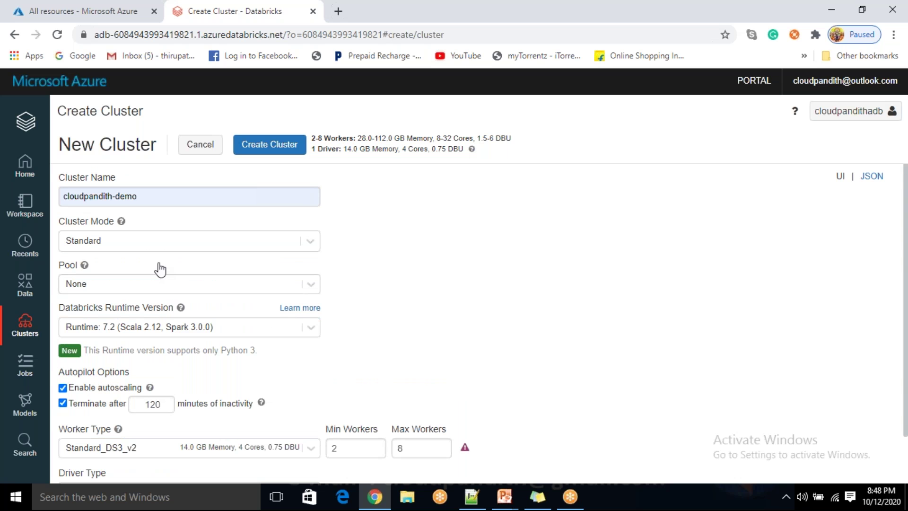
click(310, 241)
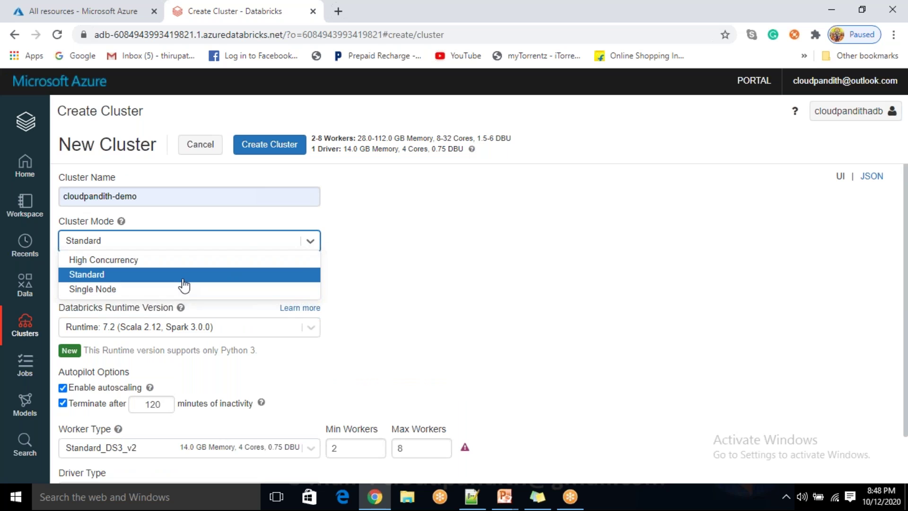
click(185, 278)
click(310, 286)
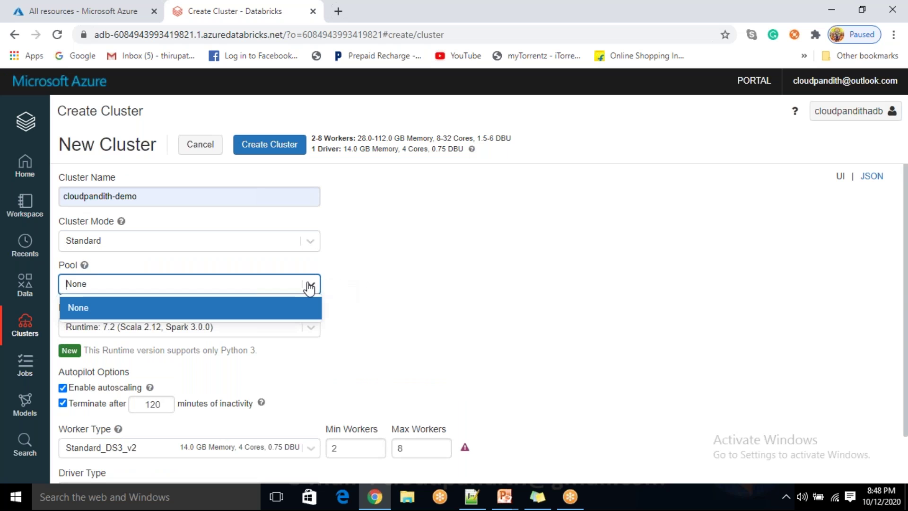
click(280, 310)
click(312, 286)
click(363, 266)
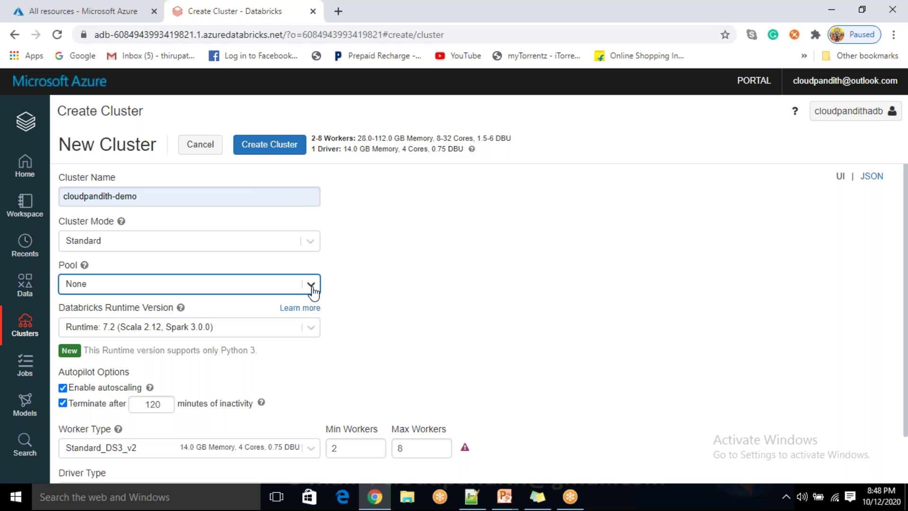
click(312, 290)
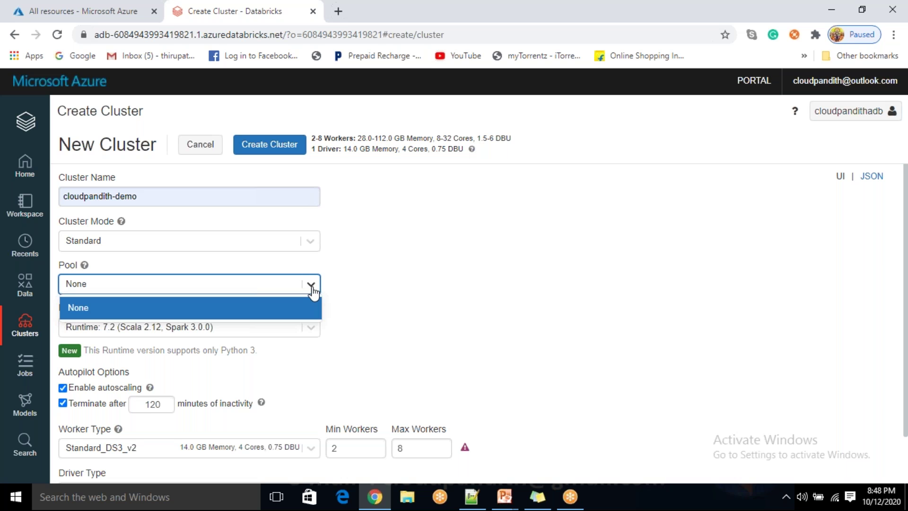
click(356, 282)
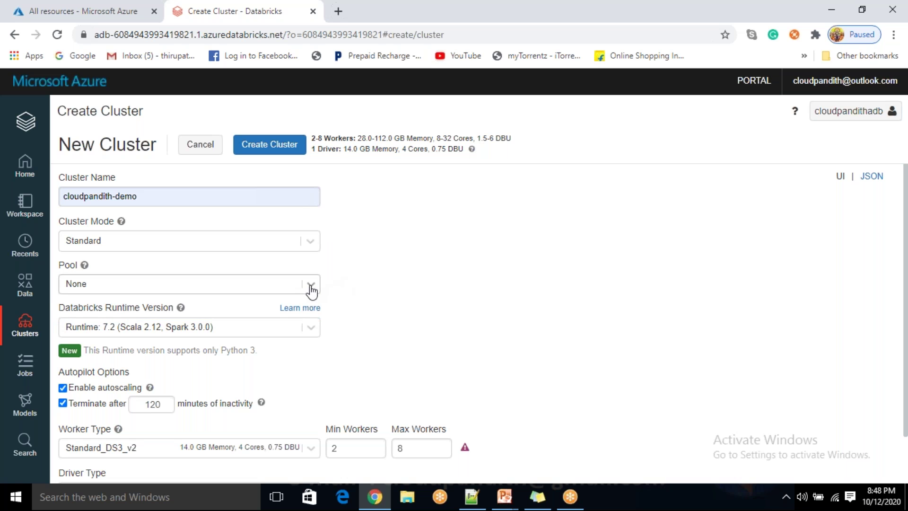
click(311, 290)
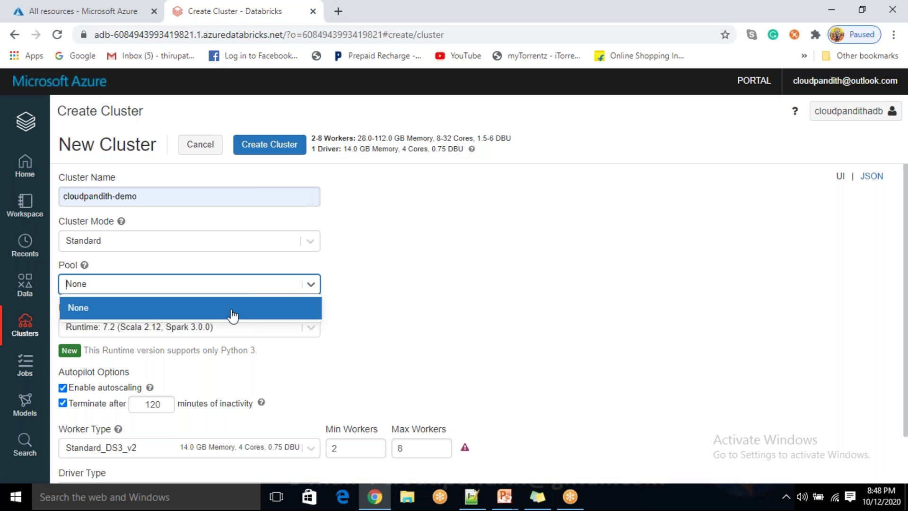
click(231, 312)
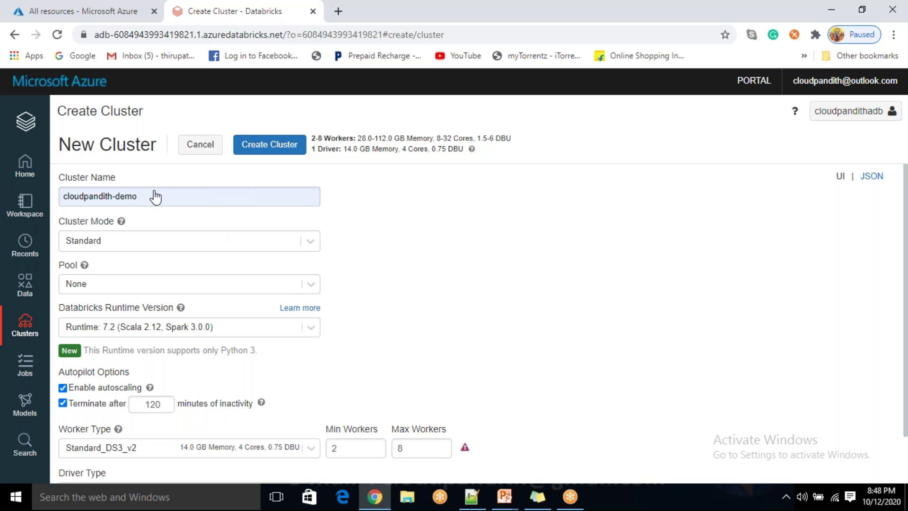
click(312, 288)
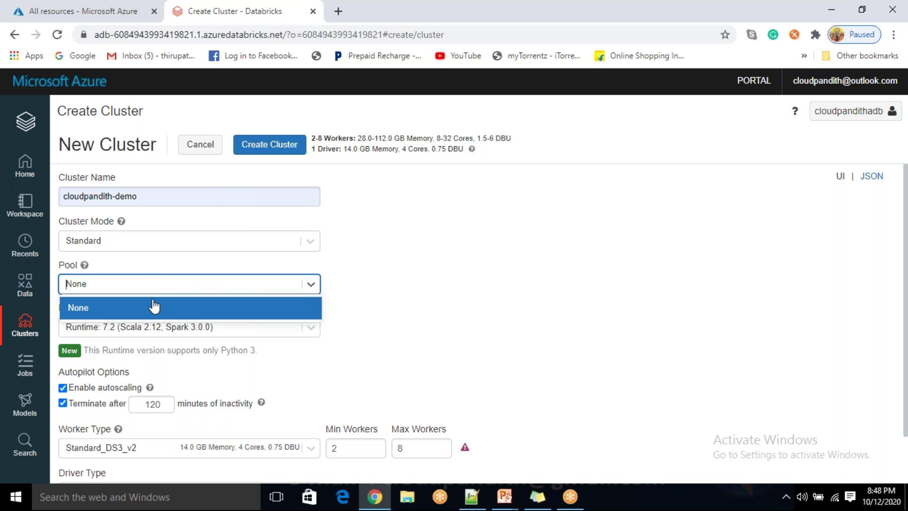
click(153, 306)
Select version 7.2 (Scala 2.12, Spark 3.0.0) as the cluster's Databricks Runtime
scroll(372, 308, down, 1)
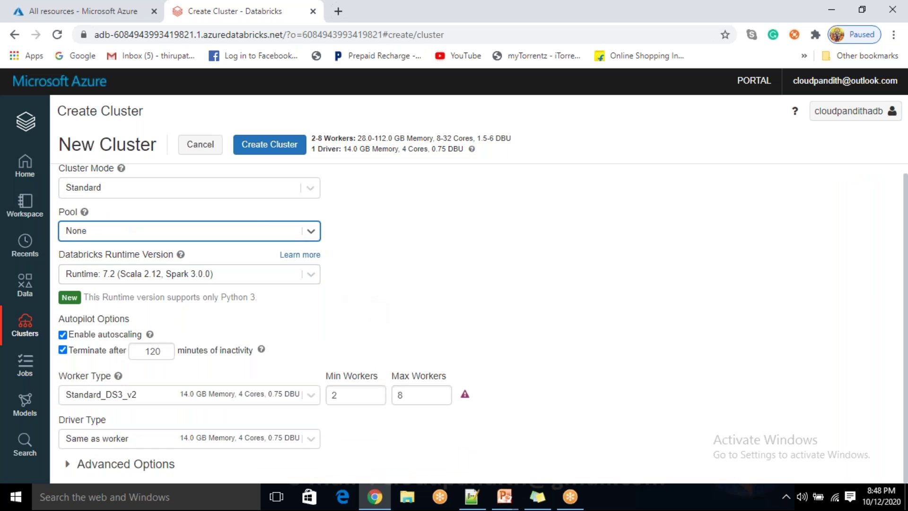
click(311, 274)
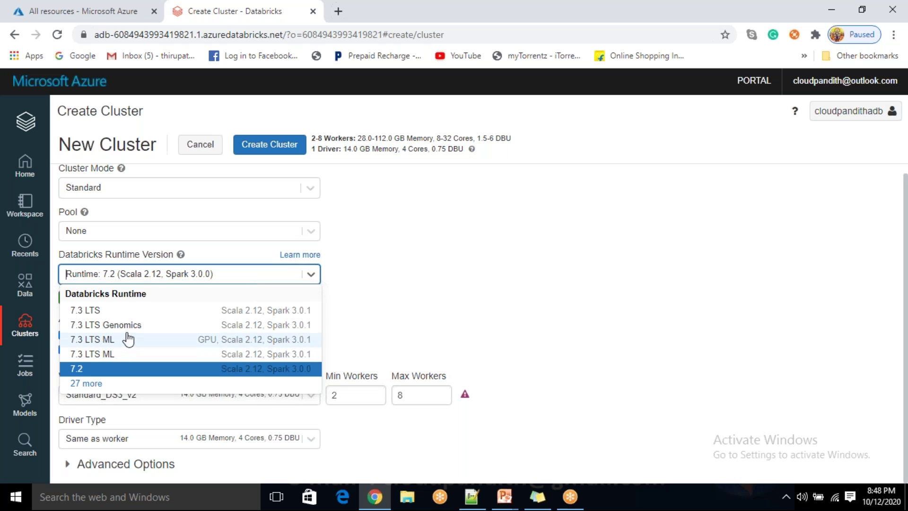
click(95, 375)
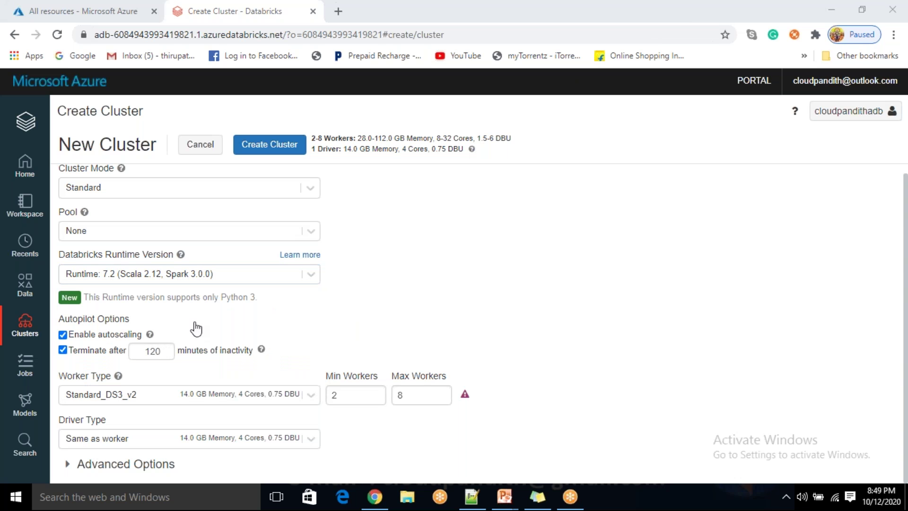
Examine the autopilot options and the minimum and maximum worker counts of the new cluster
drag(57, 316, 199, 348)
click(478, 283)
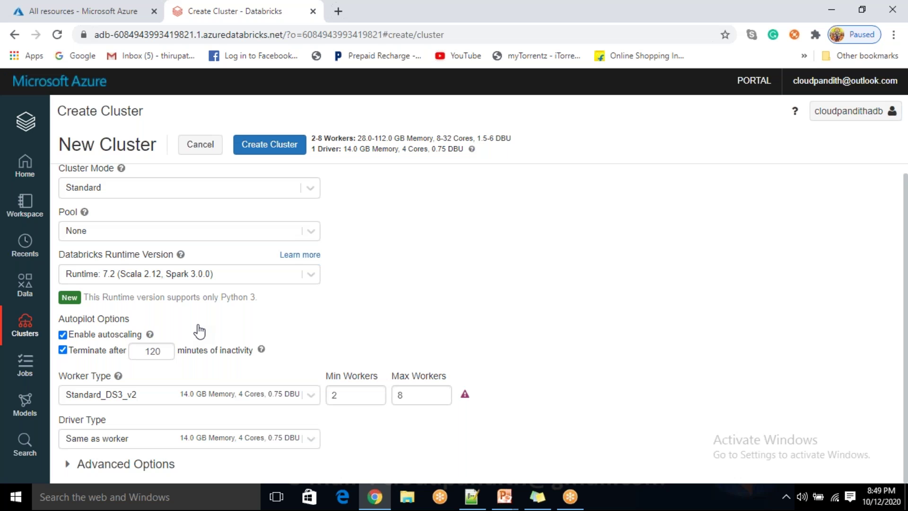
double_click(360, 395)
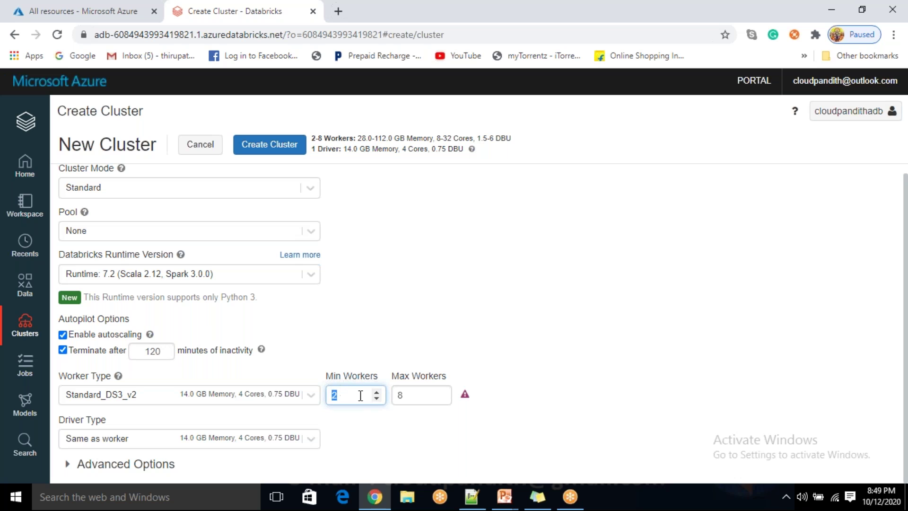
double_click(399, 394)
click(500, 301)
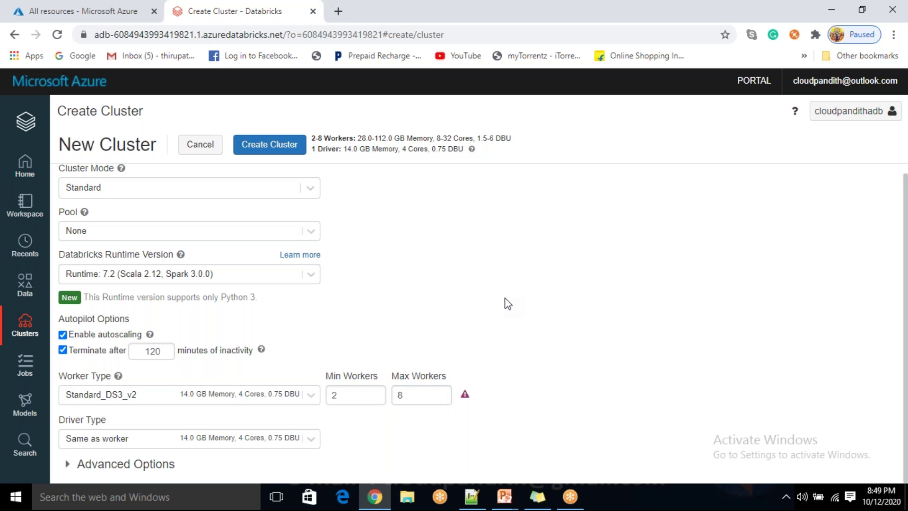
double_click(342, 395)
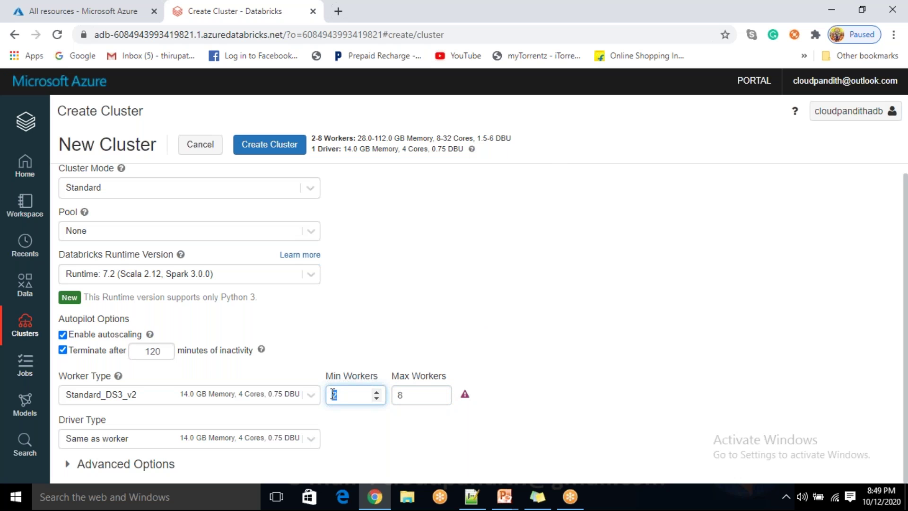
Examine the maximum worker count of the cluster's autoscaling range
click(563, 290)
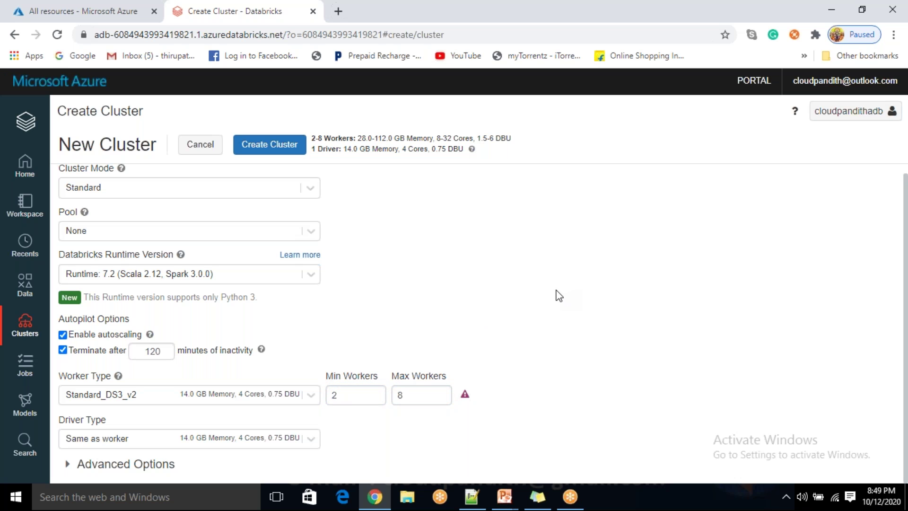
double_click(403, 395)
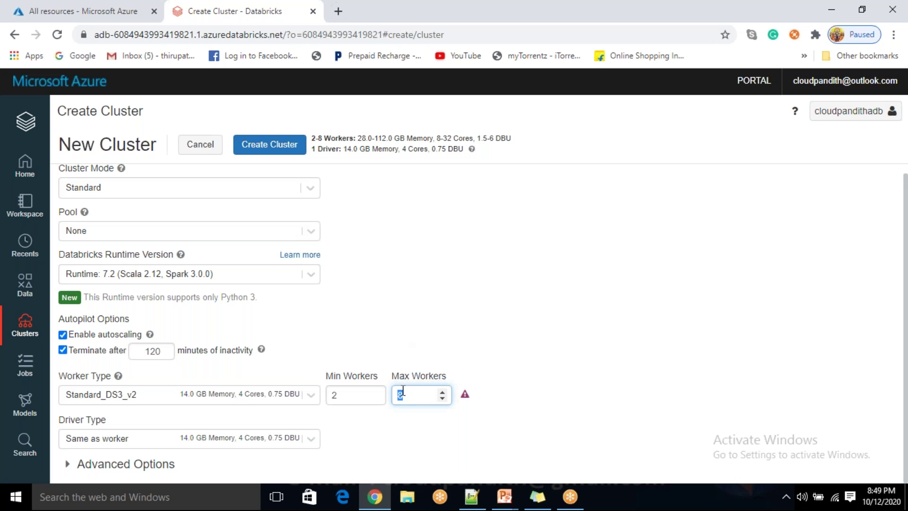
text(8)
double_click(400, 395)
click(551, 378)
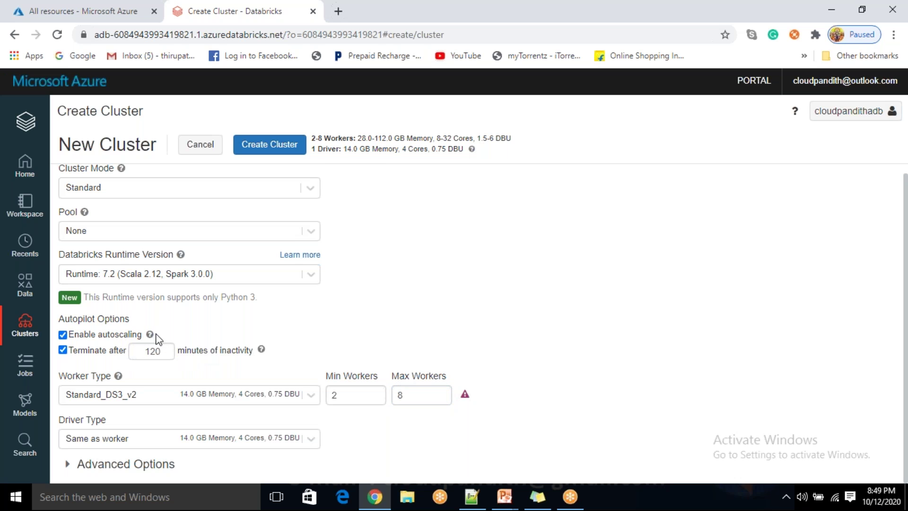
Disable autoscaling for the cluster, try a fixed worker count of 2, and set it to 0
click(98, 336)
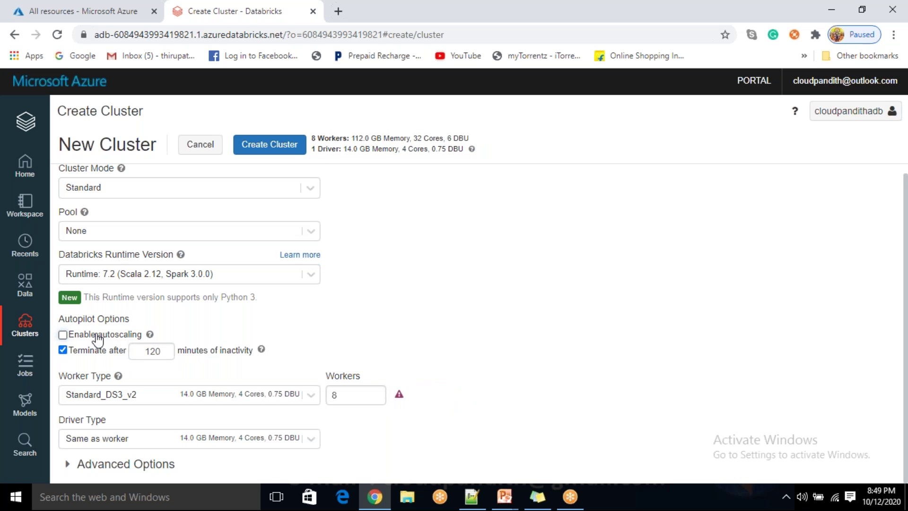
click(341, 395)
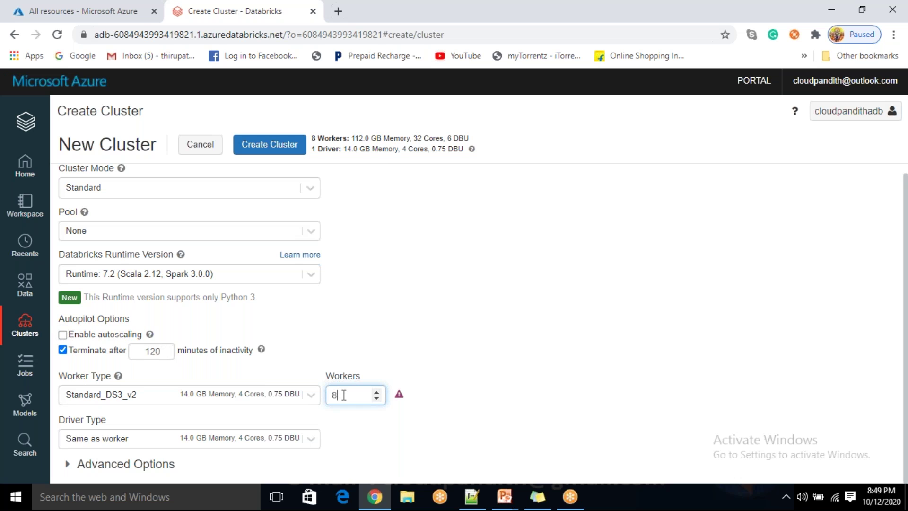
key(BackSpace)
text(0)
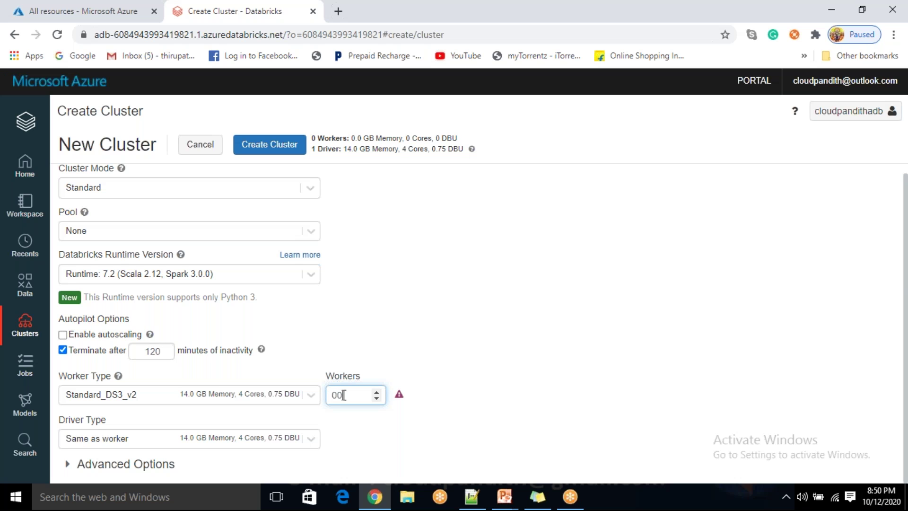
text(2)
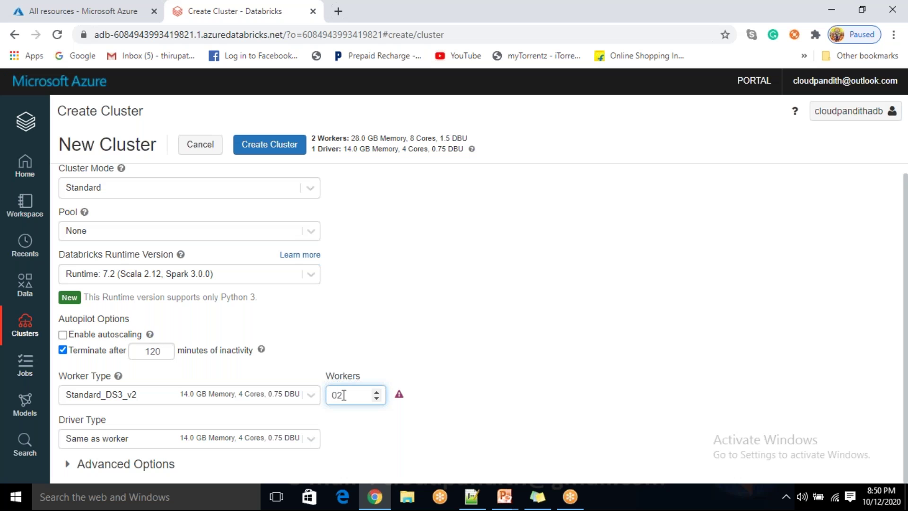
key(BackSpace)
text(0)
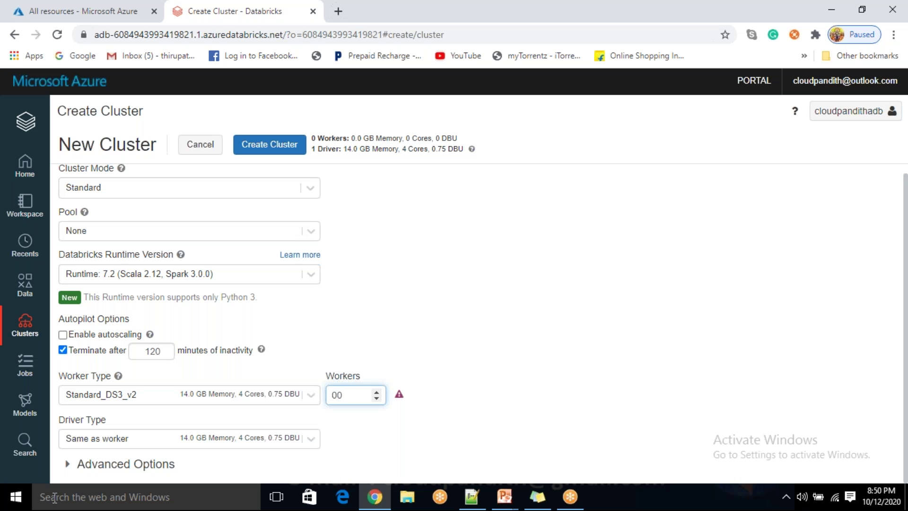
Examine the Driver Type setting of the new cluster
drag(69, 421, 127, 426)
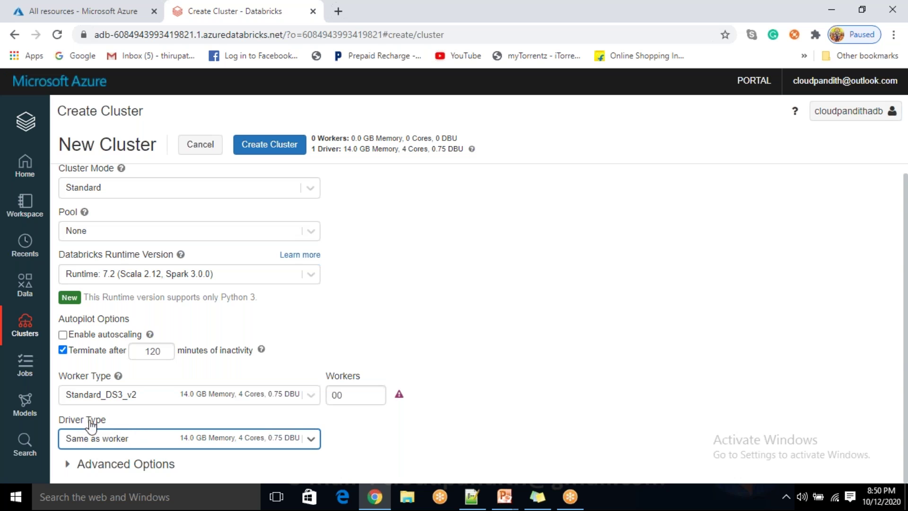
drag(76, 422, 116, 421)
drag(113, 420, 67, 419)
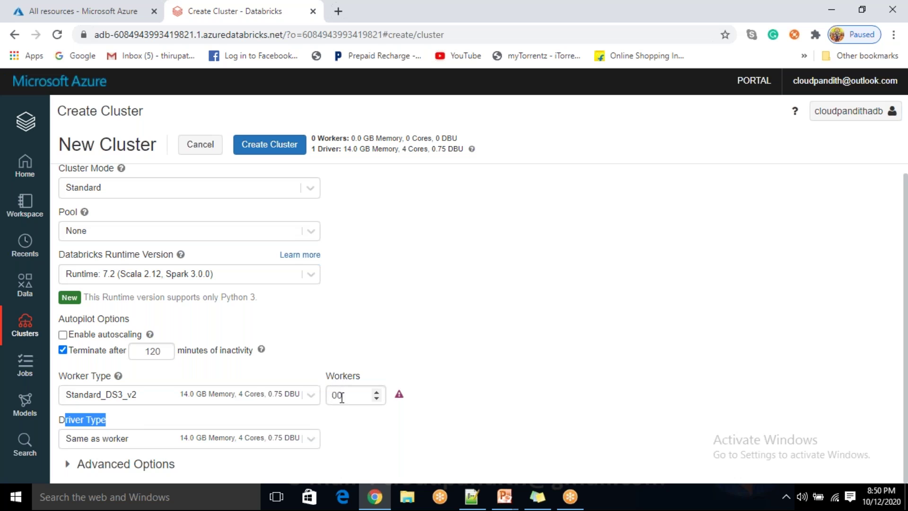
Remove the extra zero from the cluster's worker count, leaving a single 0
click(345, 395)
key(BackSpace)
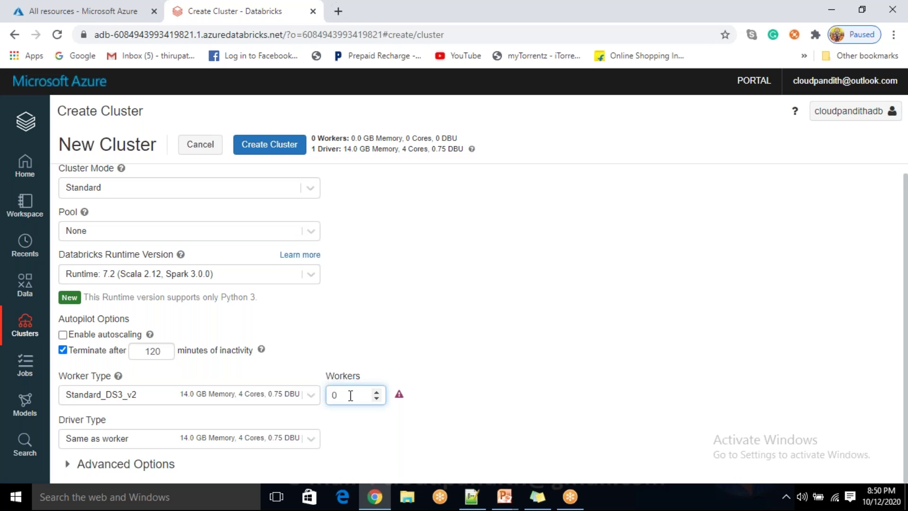
click(482, 411)
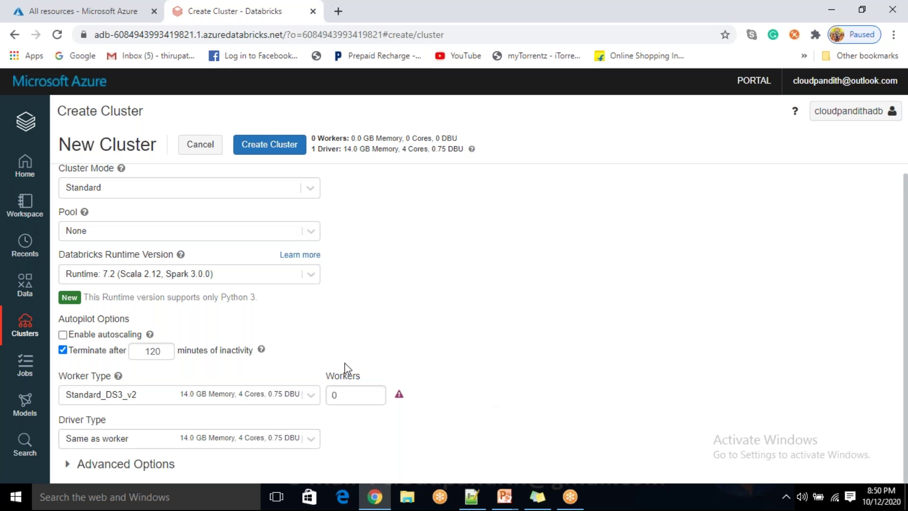
click(351, 397)
click(402, 436)
key(Tab)
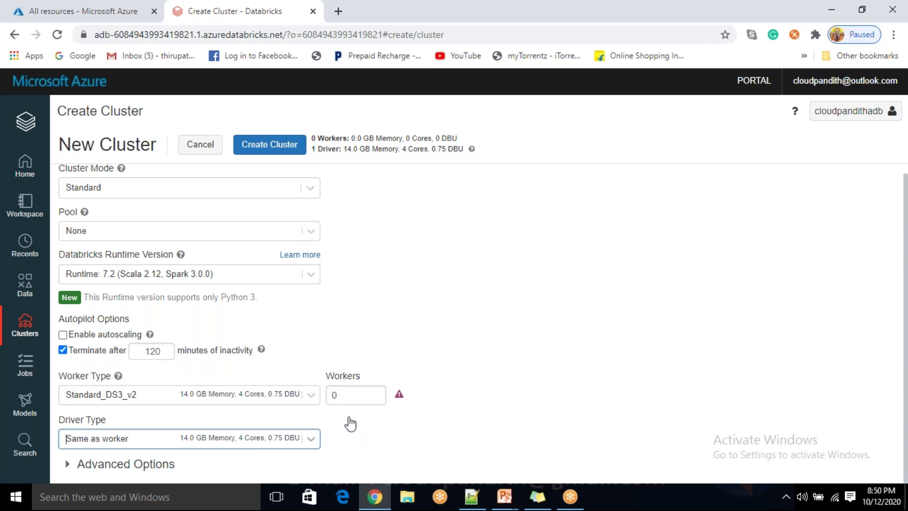
Read the help for terminating after inactivity and set the termination time to 15 minutes
mouse_move(276, 352)
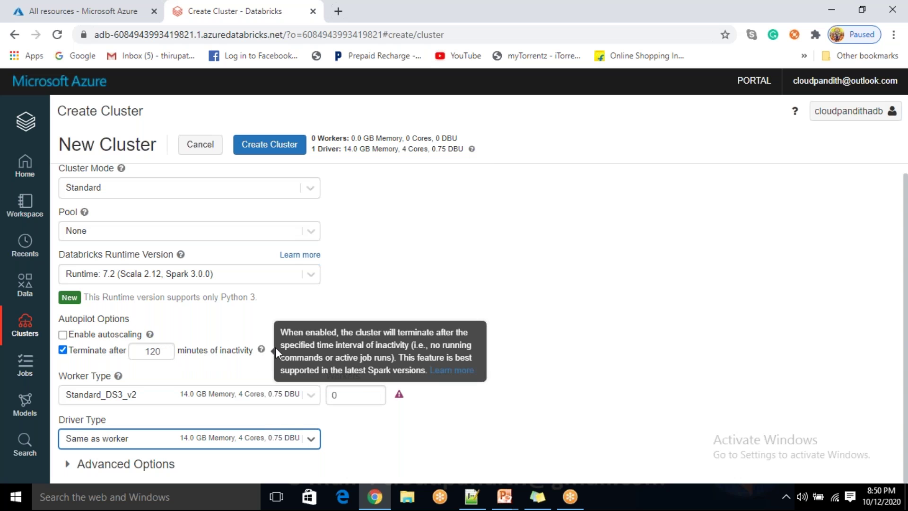
click(412, 296)
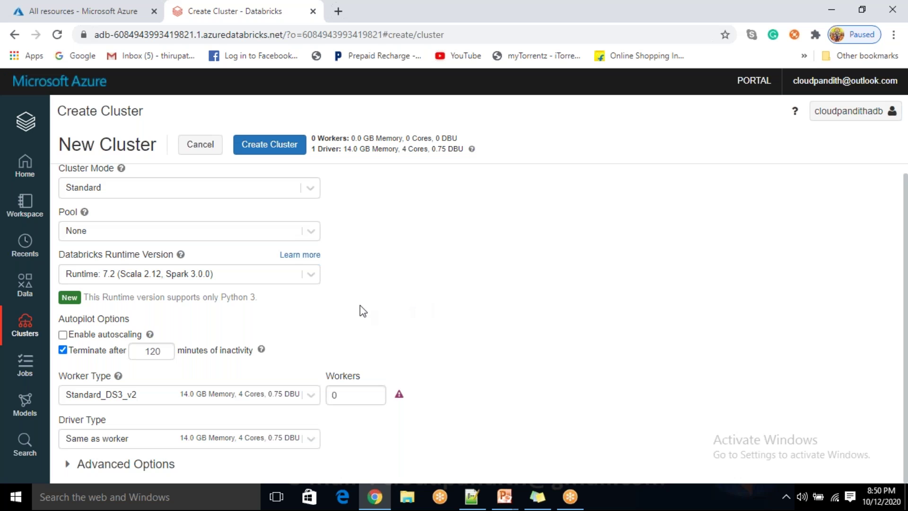
double_click(153, 350)
key(BackSpace)
text(15)
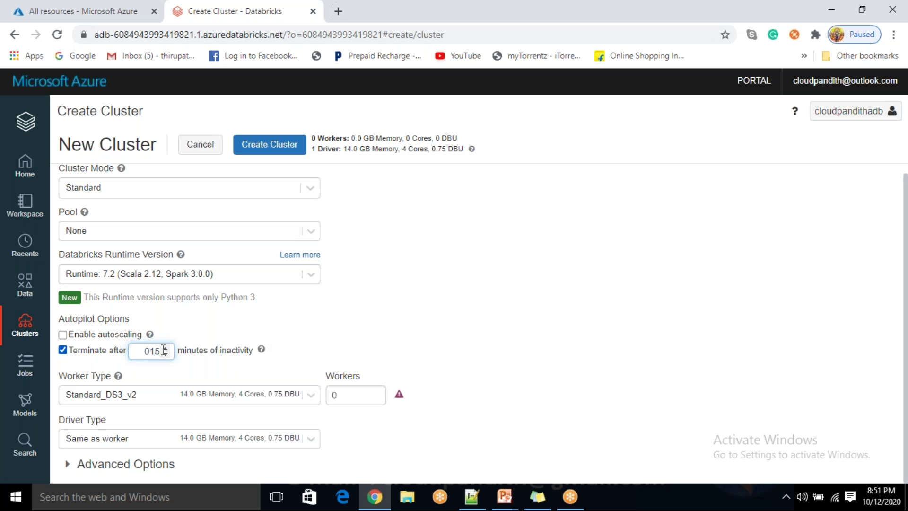
click(421, 317)
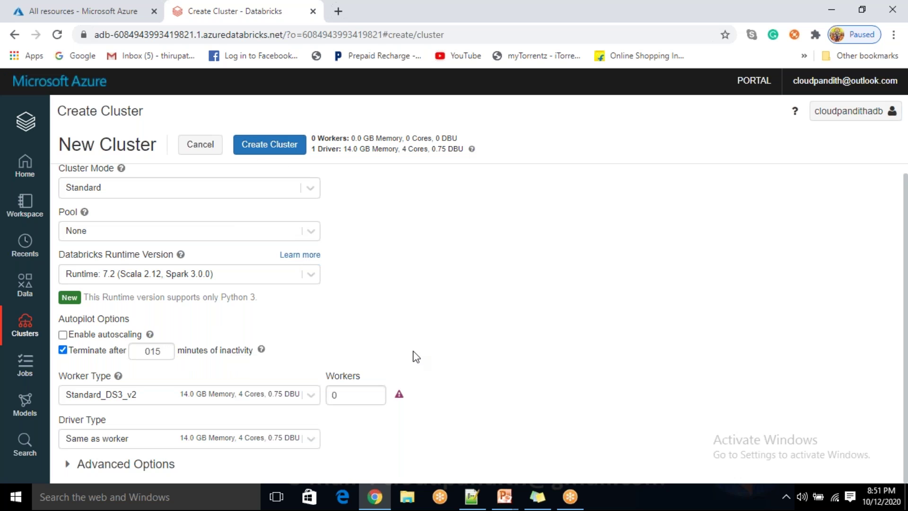
Set the cluster to terminate after 30 minutes of inactivity
drag(150, 354, 162, 352)
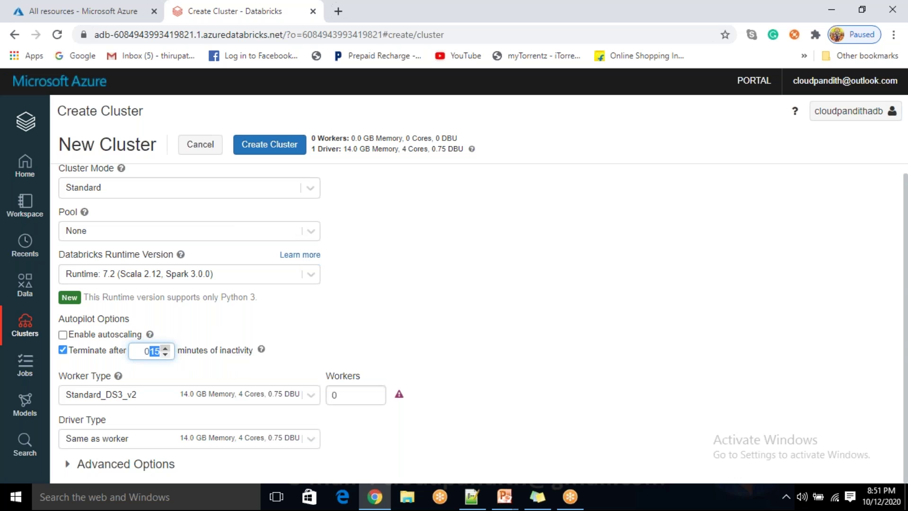
click(165, 348)
key(BackSpace)
key(BackSpace)
text(30)
drag(150, 351, 166, 344)
click(450, 341)
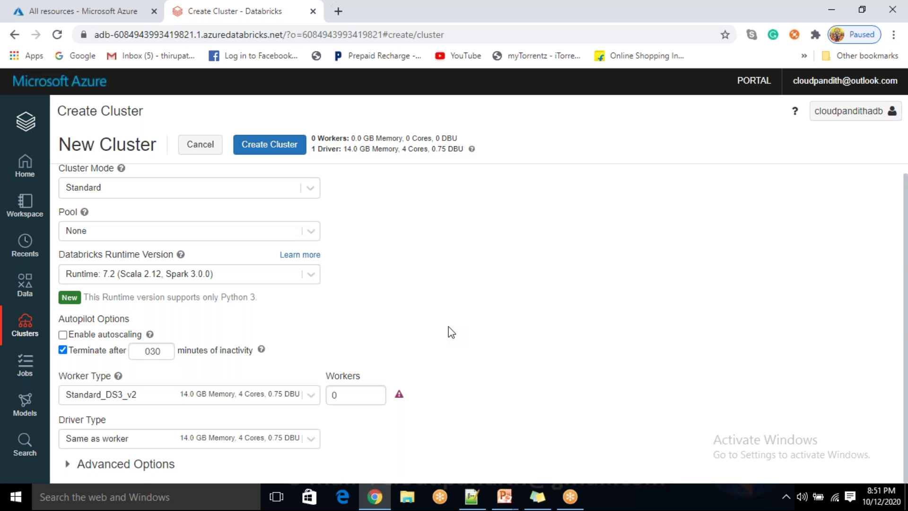
Expand the cluster's advanced options and examine the Spark configuration and environment variables
click(105, 468)
scroll(105, 469, down, 3)
scroll(105, 469, down, 3)
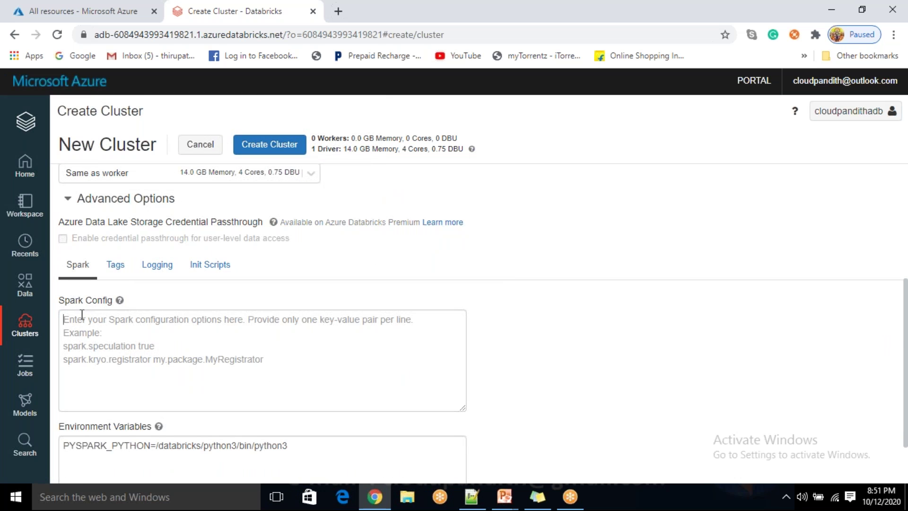
click(185, 350)
scroll(185, 350, up, 6)
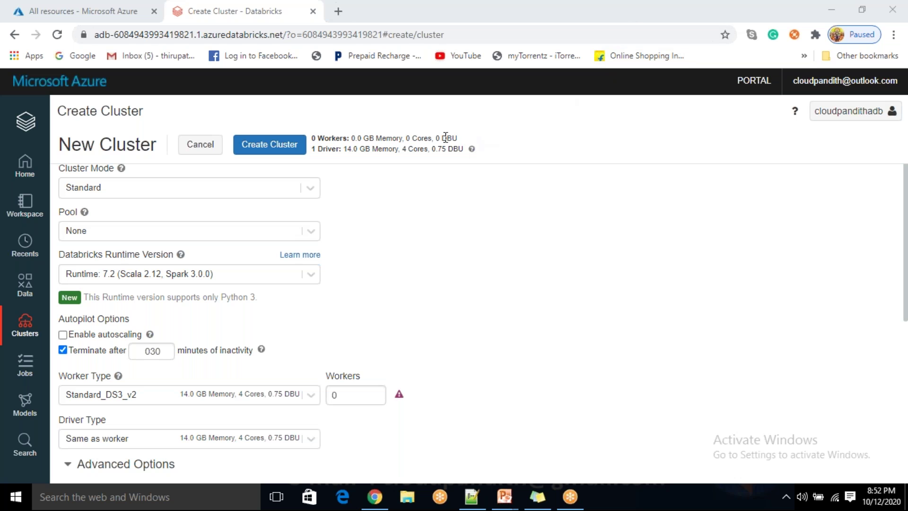
scroll(432, 270, up, 2)
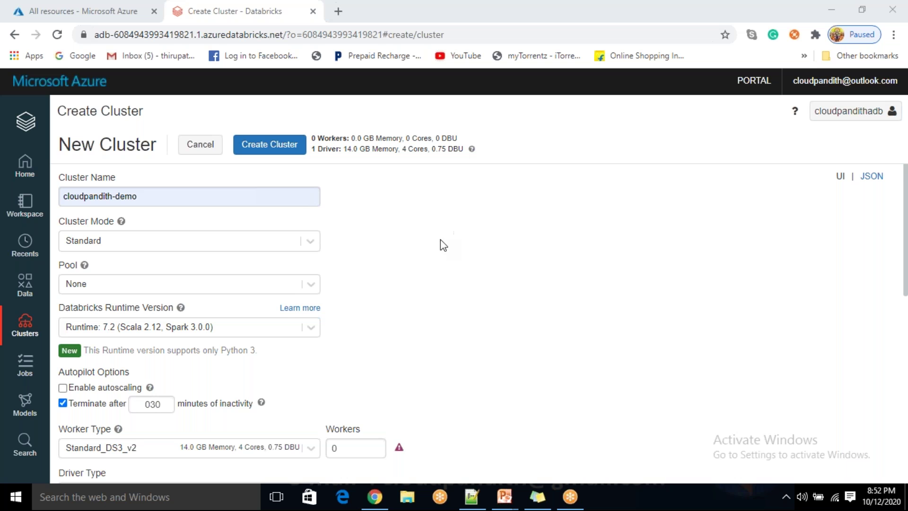
scroll(428, 261, down, 2)
scroll(428, 262, down, 8)
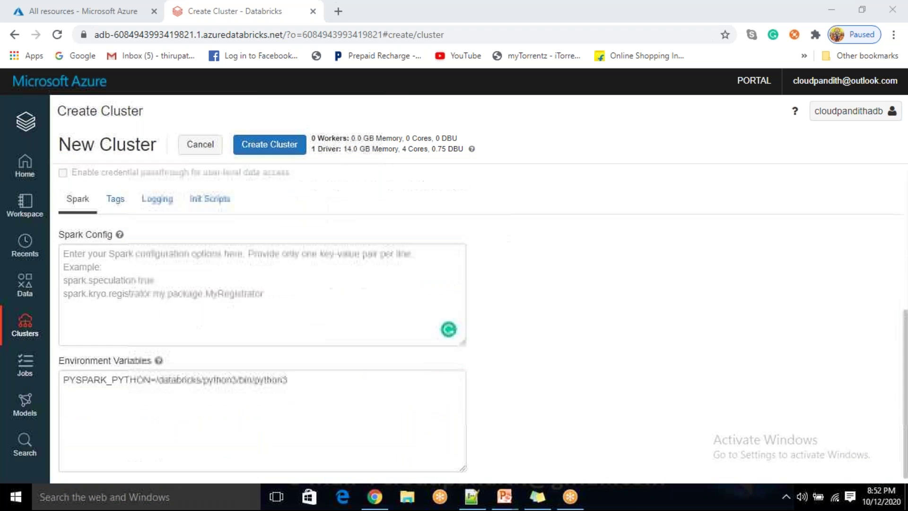
click(71, 243)
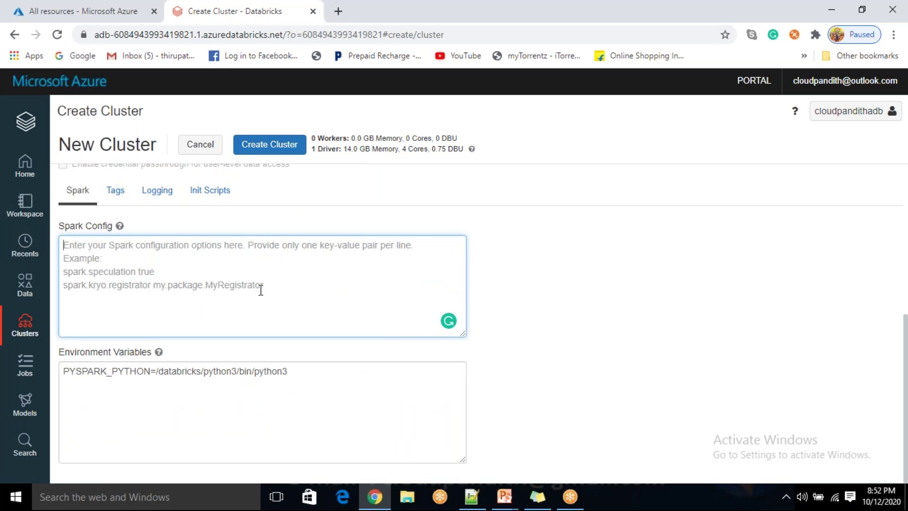
click(142, 413)
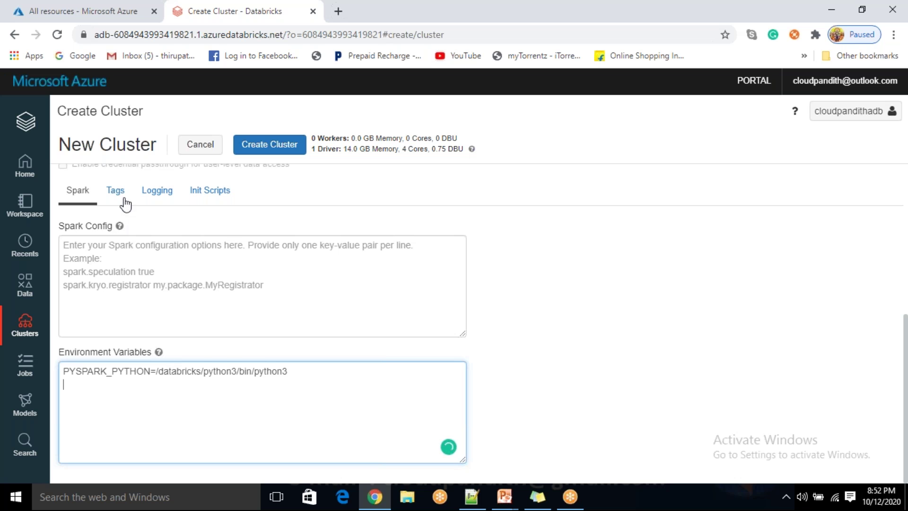
Review the cluster's automatic tags and add a custom tag with key created_by and value cloudpandith
click(124, 202)
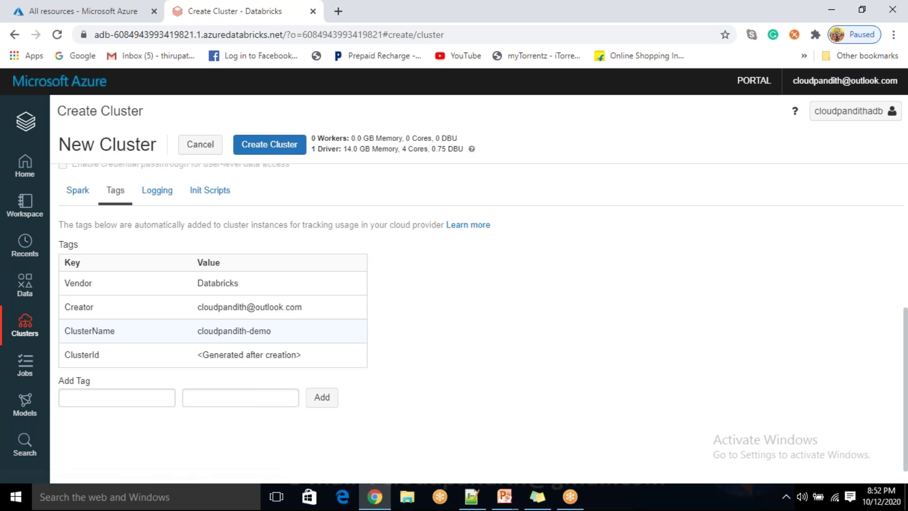
drag(293, 325, 61, 281)
drag(198, 362, 306, 359)
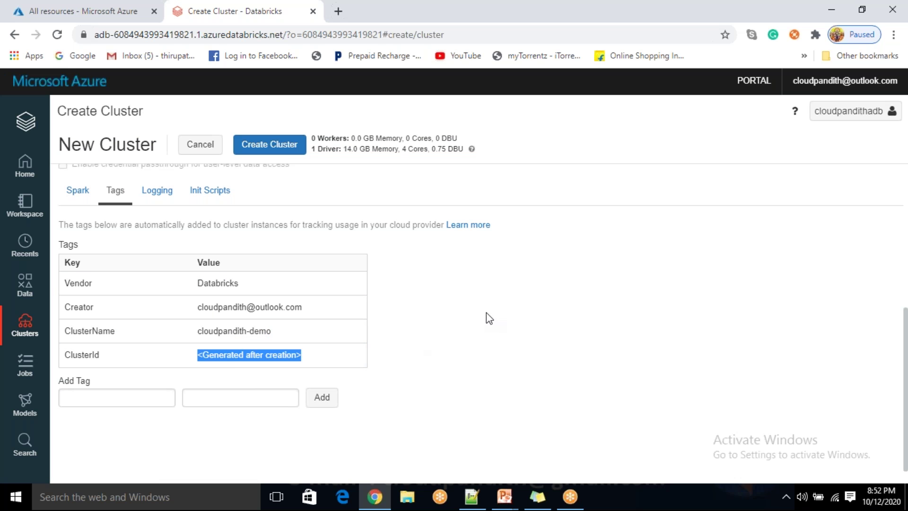
click(486, 312)
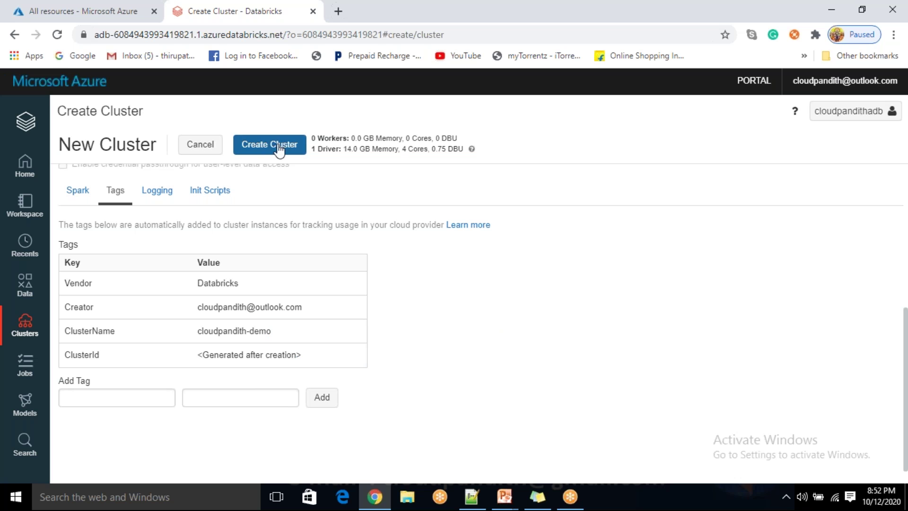
drag(216, 356, 299, 354)
click(451, 330)
click(124, 397)
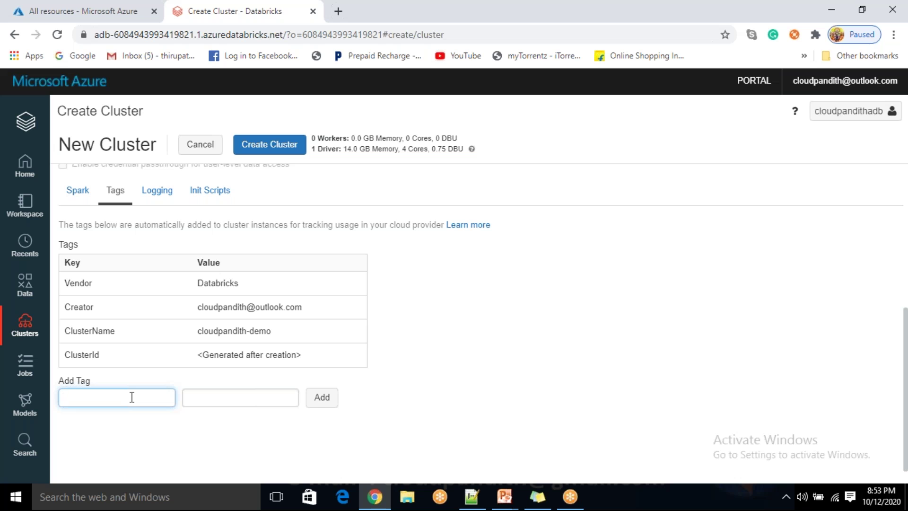
text(create)
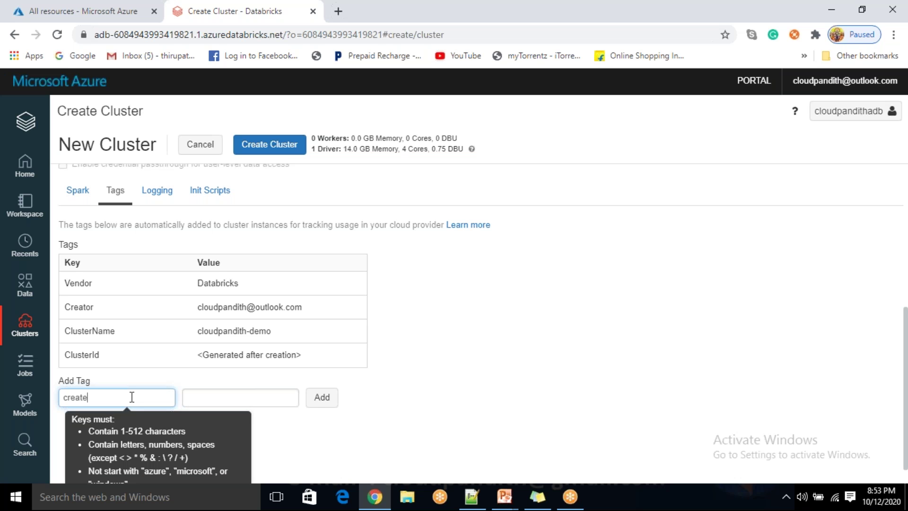
key(Tab)
text(cloudpandi)
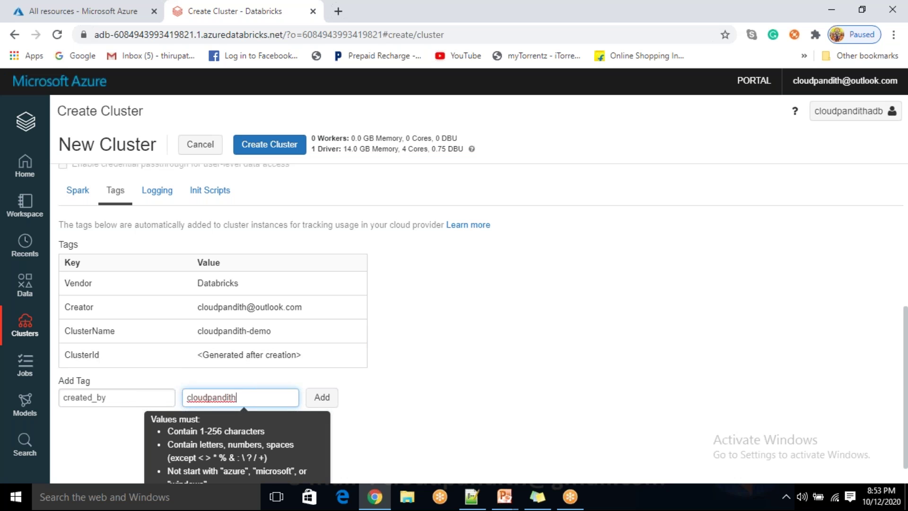
click(331, 401)
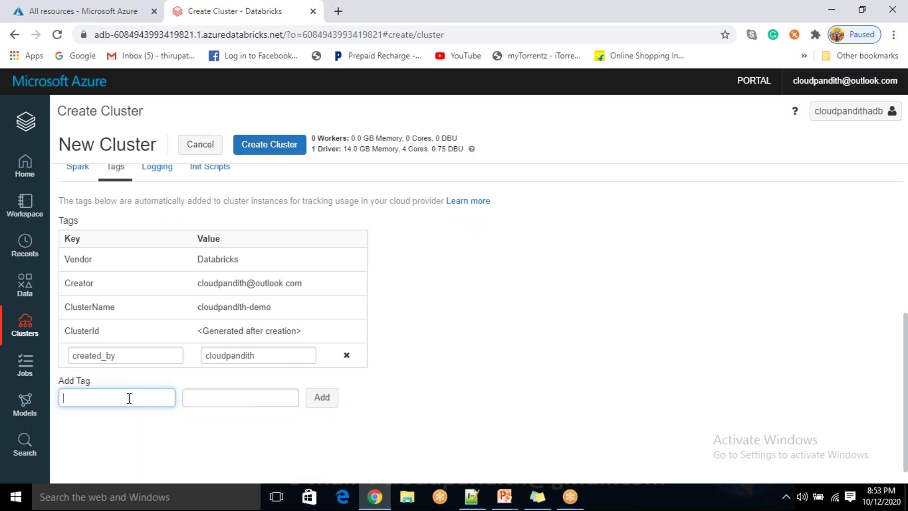
Set the cluster log destination to DBFS in the logging options and place the cursor in the log path
scroll(146, 350, up, 3)
click(166, 308)
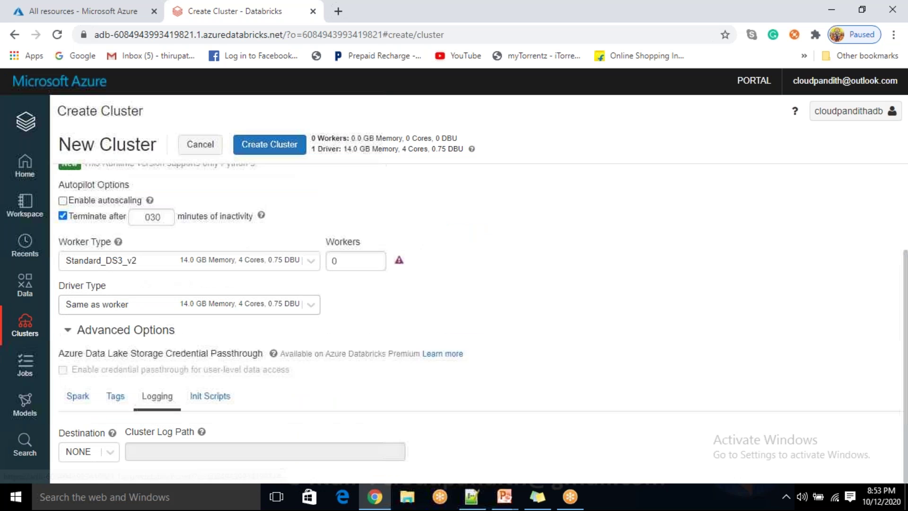
click(113, 454)
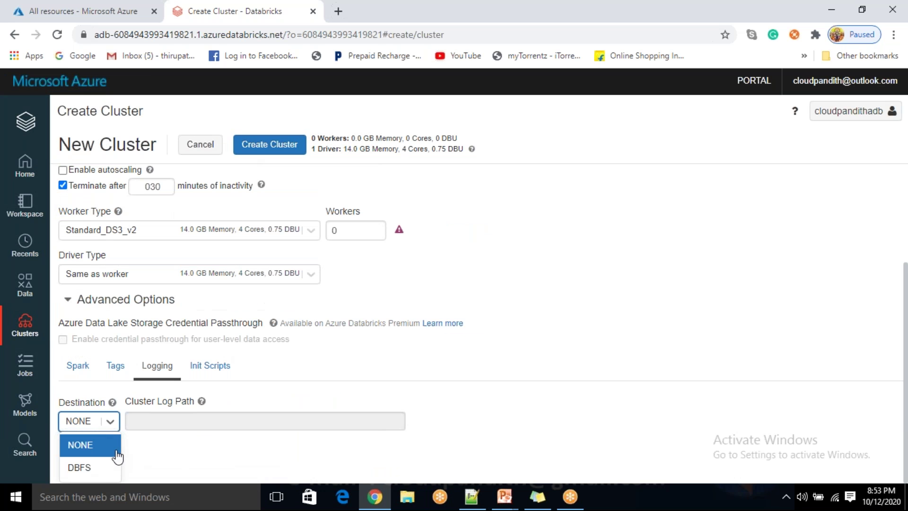
click(105, 471)
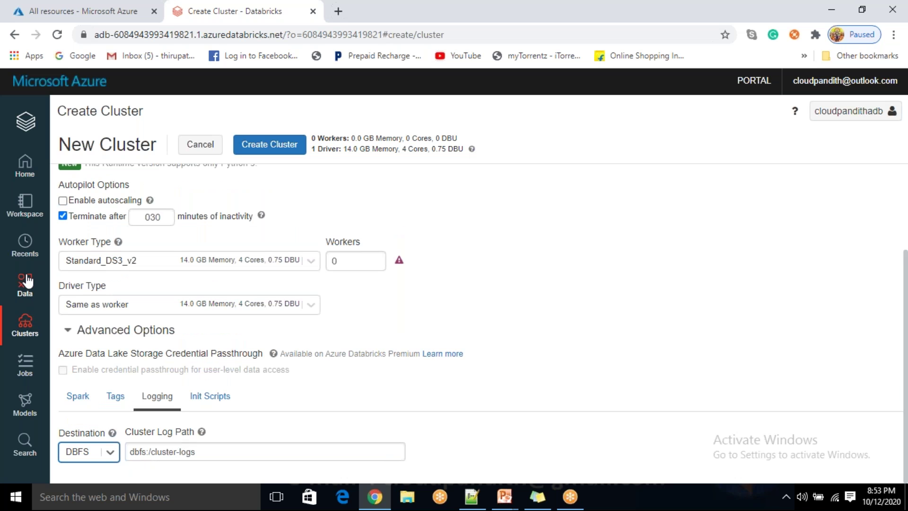
click(204, 450)
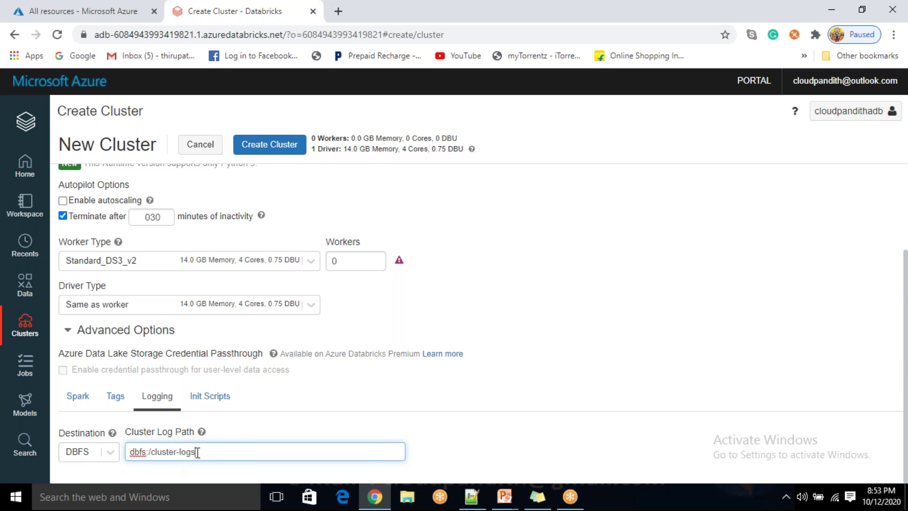
Glance at the init scripts and set the cluster log destination back to NONE
click(220, 398)
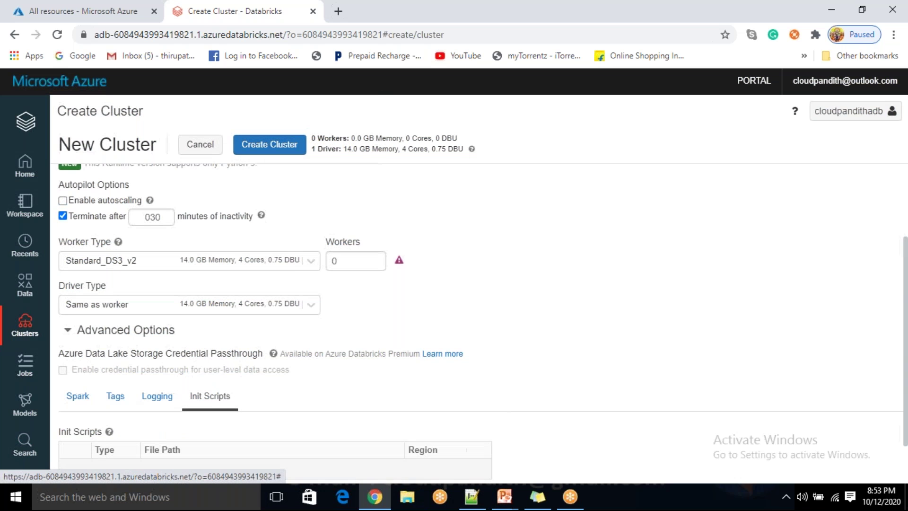
click(161, 399)
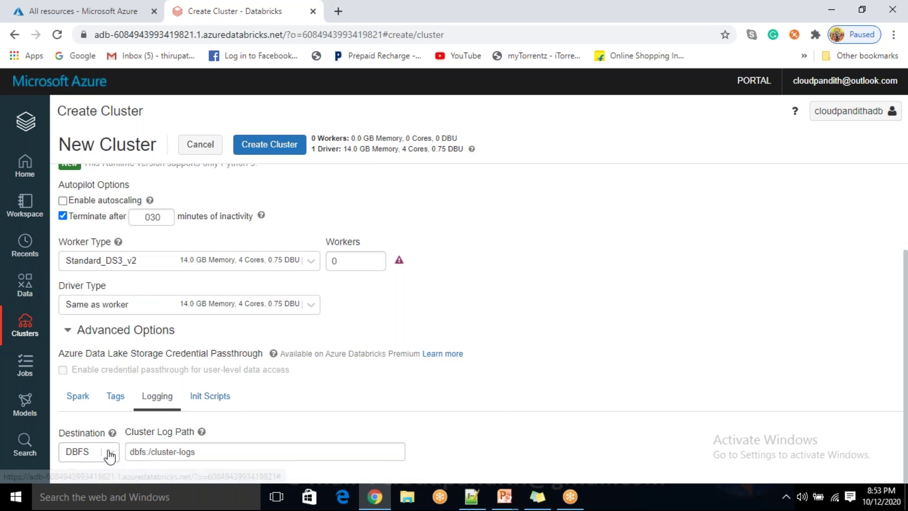
click(109, 454)
click(95, 443)
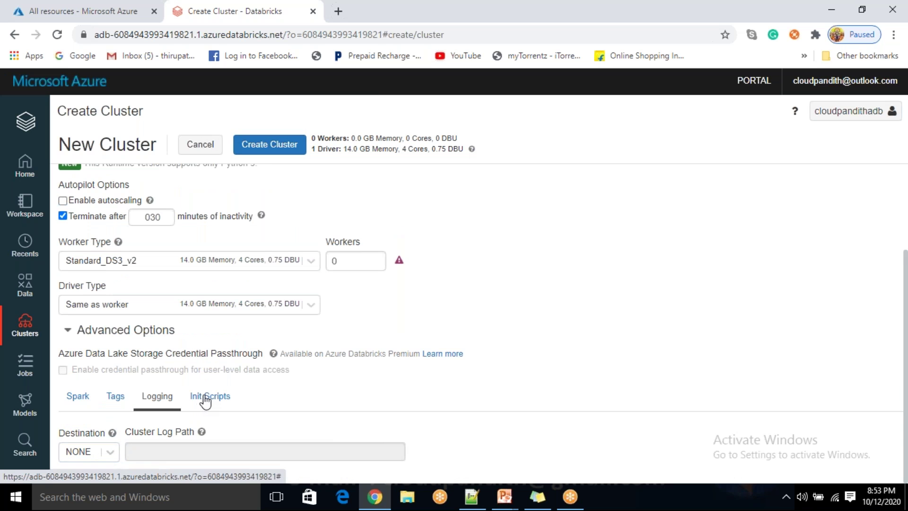
Examine the init script options, including the destination and the init script path
click(205, 398)
scroll(249, 405, down, 1)
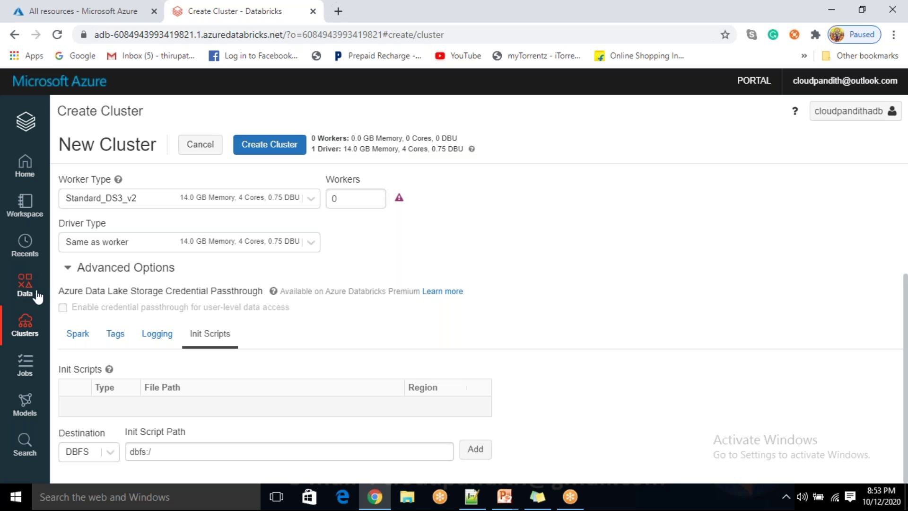
click(150, 453)
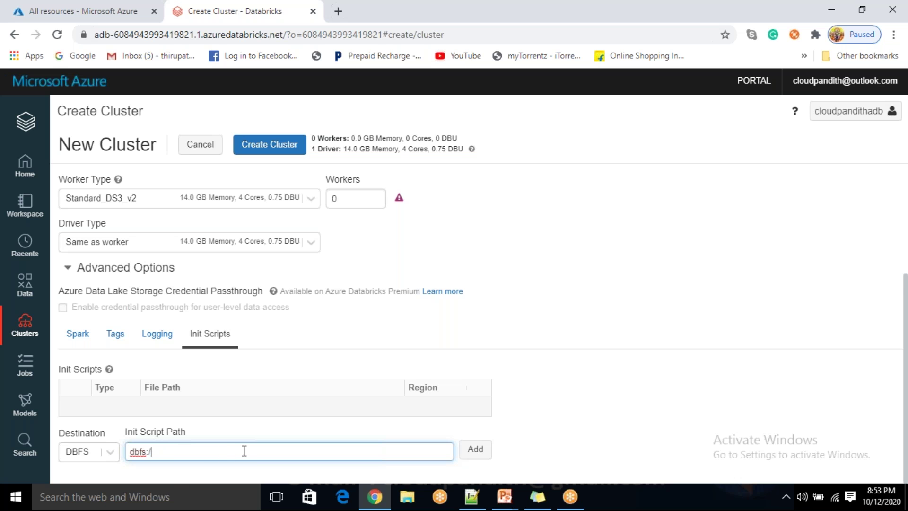
Check the cluster form once more and create the cloudpandith-demo cluster
scroll(652, 354, up, 4)
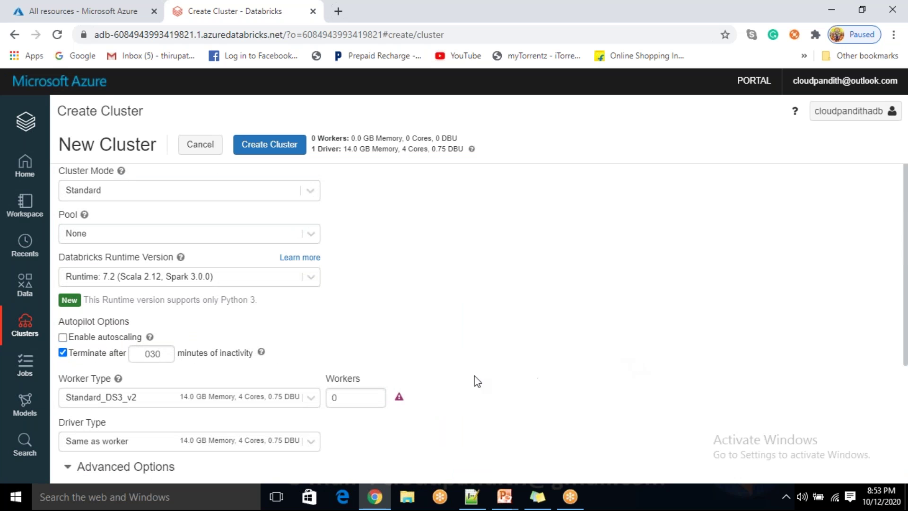
scroll(468, 383, up, 1)
scroll(468, 383, down, 5)
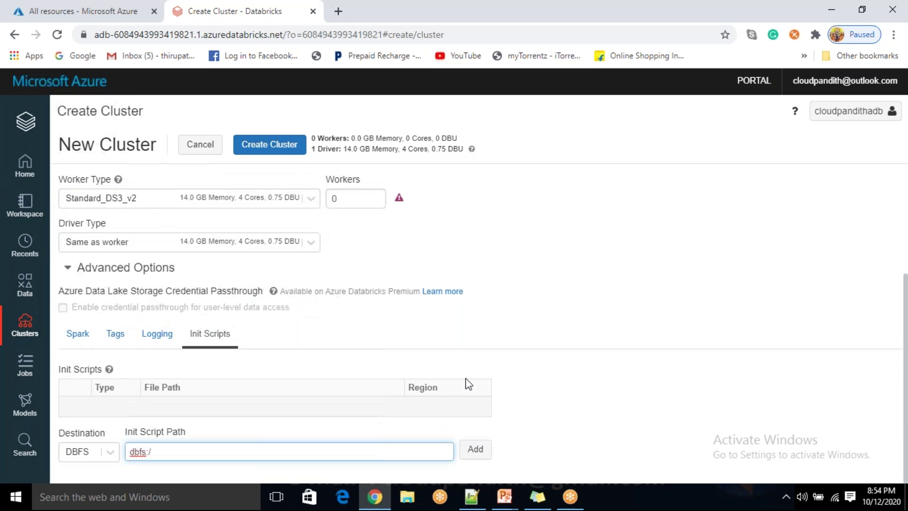
scroll(468, 384, up, 5)
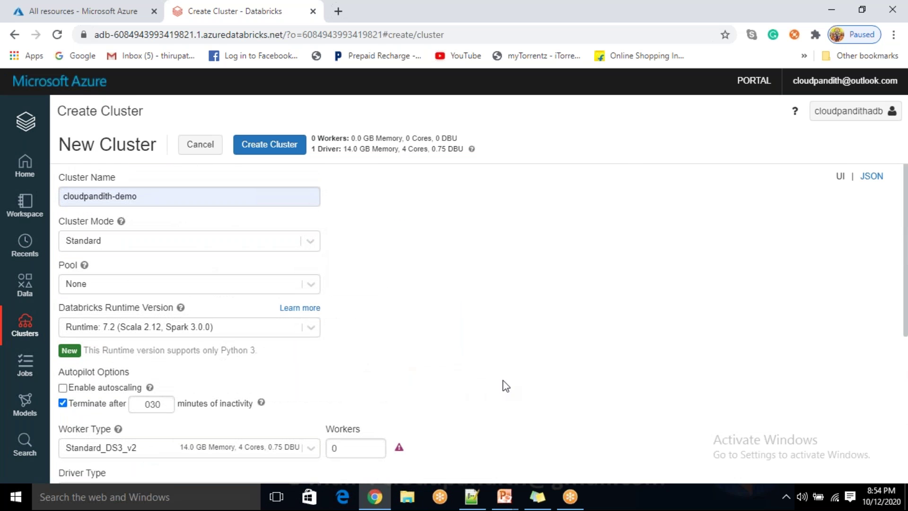
scroll(489, 215, down, 1)
scroll(453, 268, down, 4)
scroll(454, 268, up, 5)
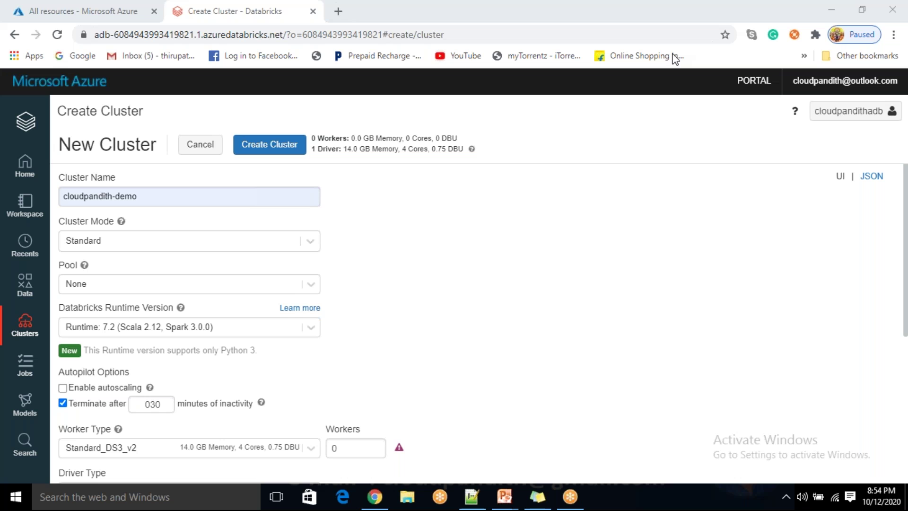
click(269, 147)
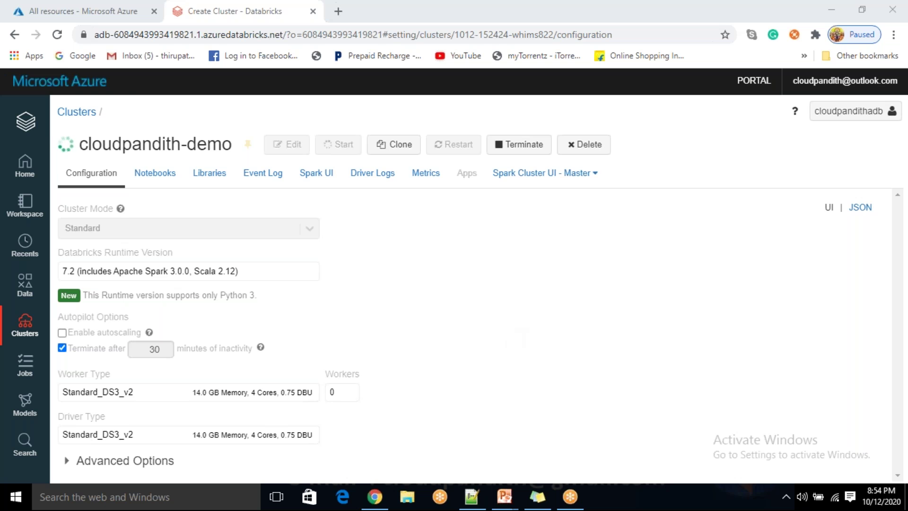
Switch to the Azure portal and refresh the All resources list repeatedly to check which resources the cluster deployment adds
click(55, 15)
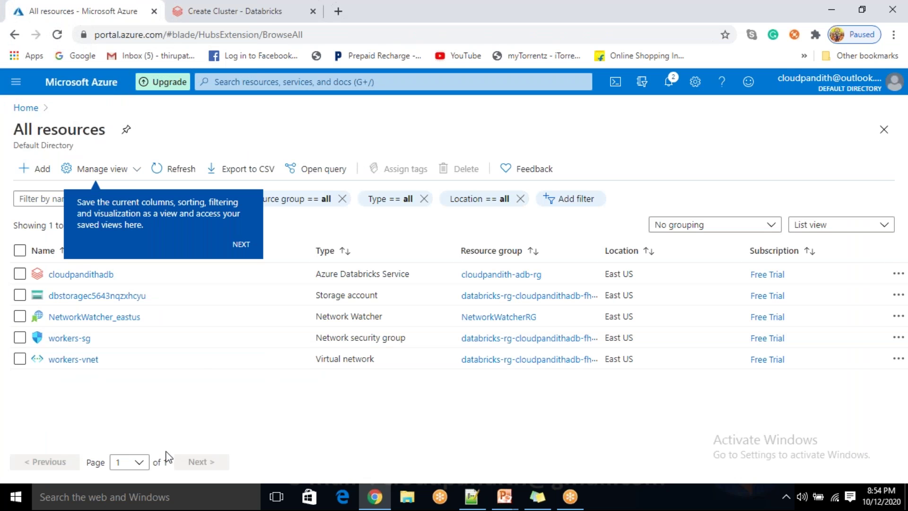
click(167, 169)
click(166, 171)
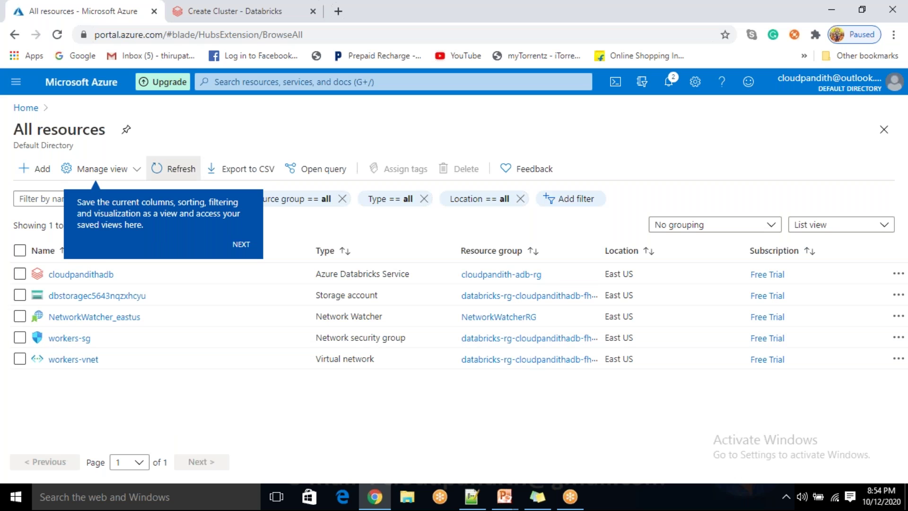
click(174, 173)
click(175, 173)
click(175, 173)
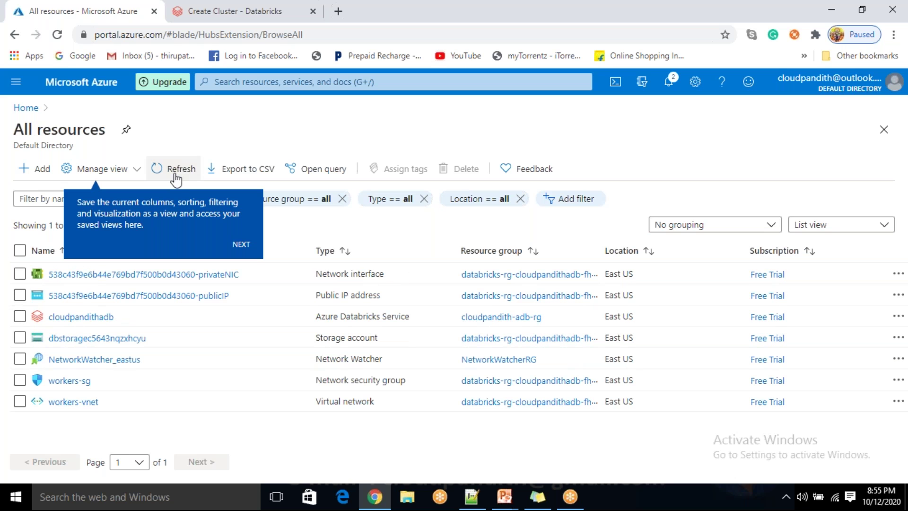
drag(395, 276, 318, 268)
drag(389, 297, 300, 286)
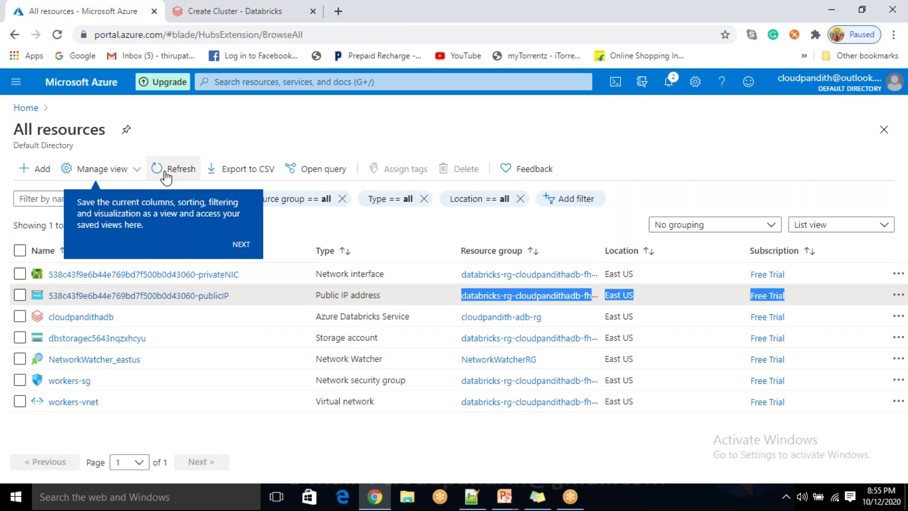
click(170, 172)
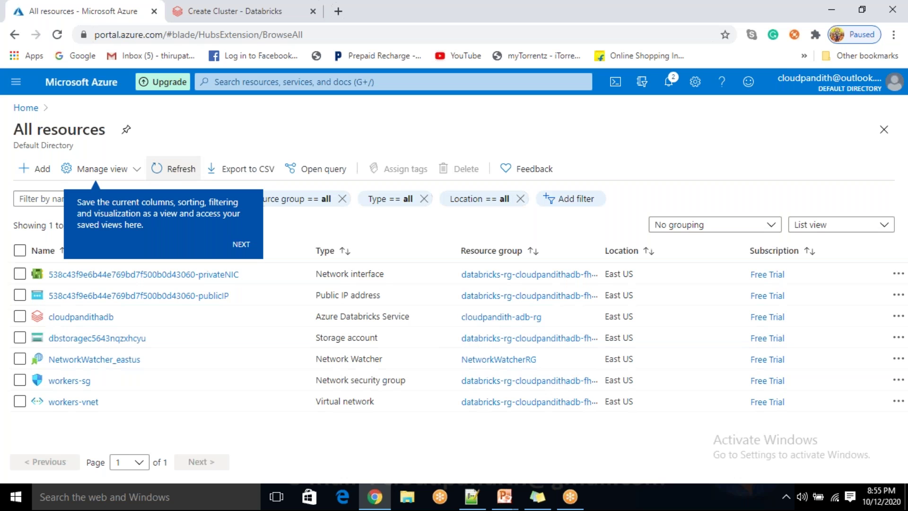
click(173, 169)
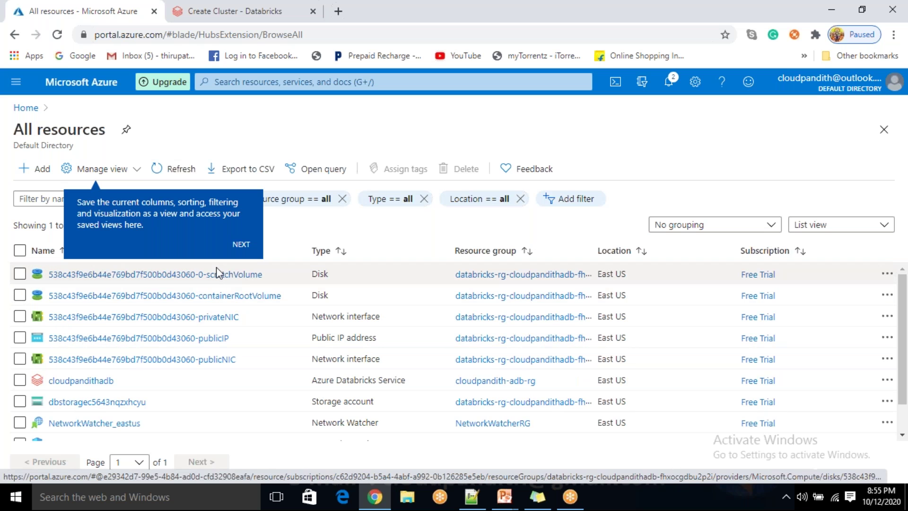
click(170, 176)
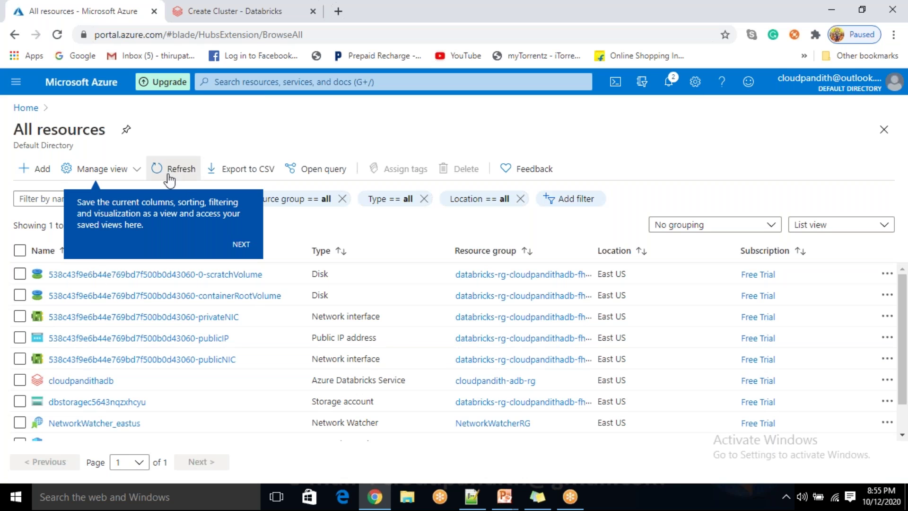
click(167, 178)
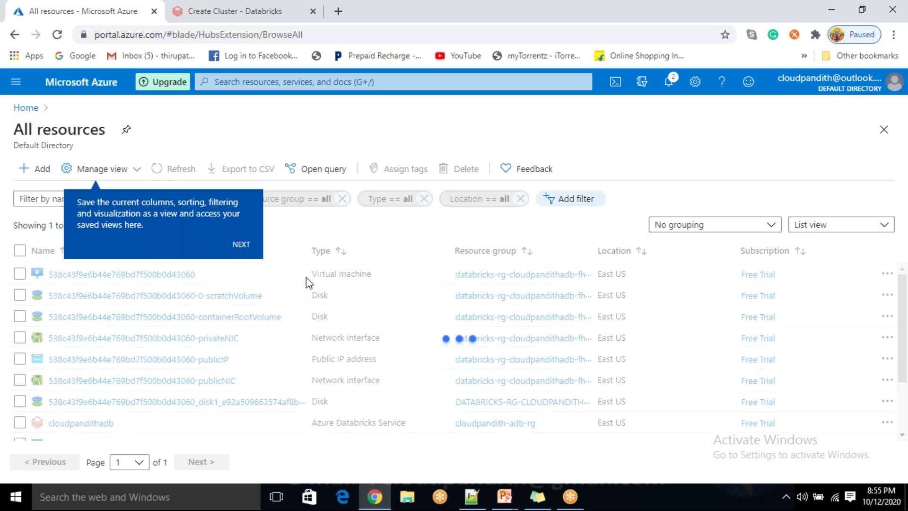
Refresh the resource list, then open the Virtual machines list and check the status of the cluster's virtual machine
drag(206, 277, 47, 275)
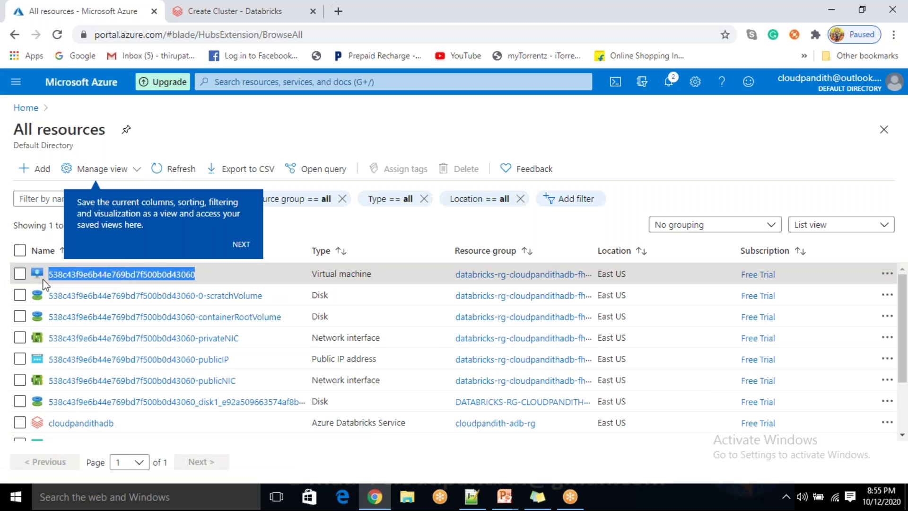
click(176, 170)
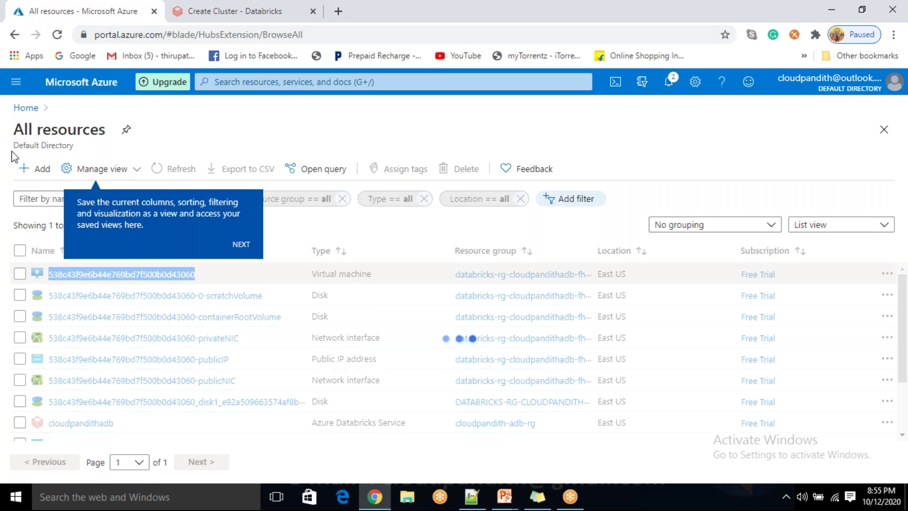
click(16, 81)
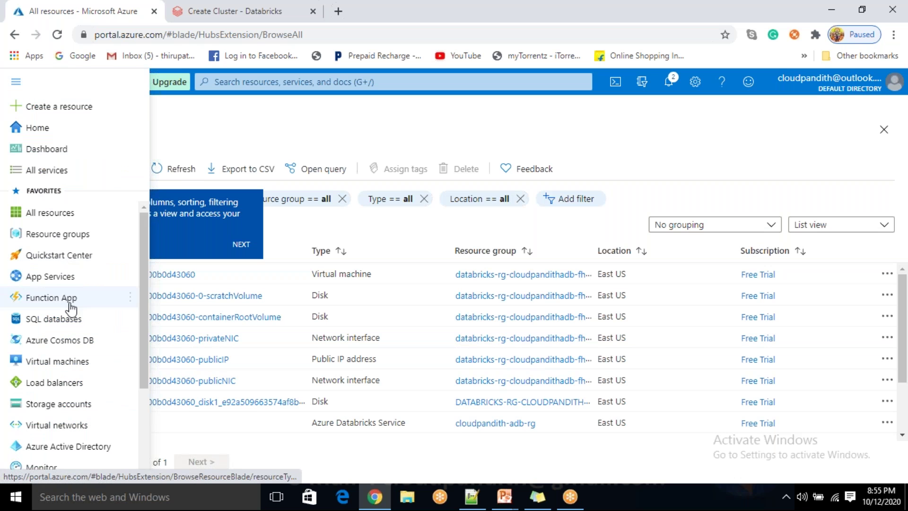
key(Escape)
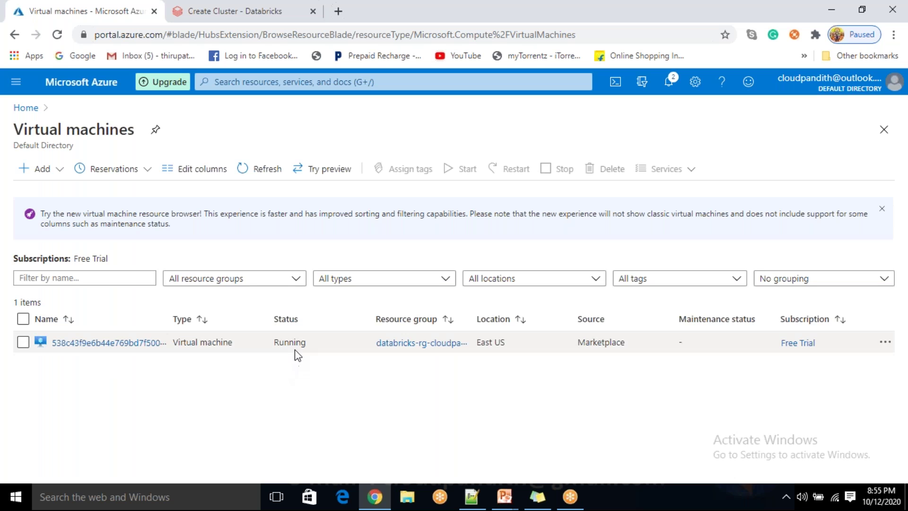
double_click(279, 344)
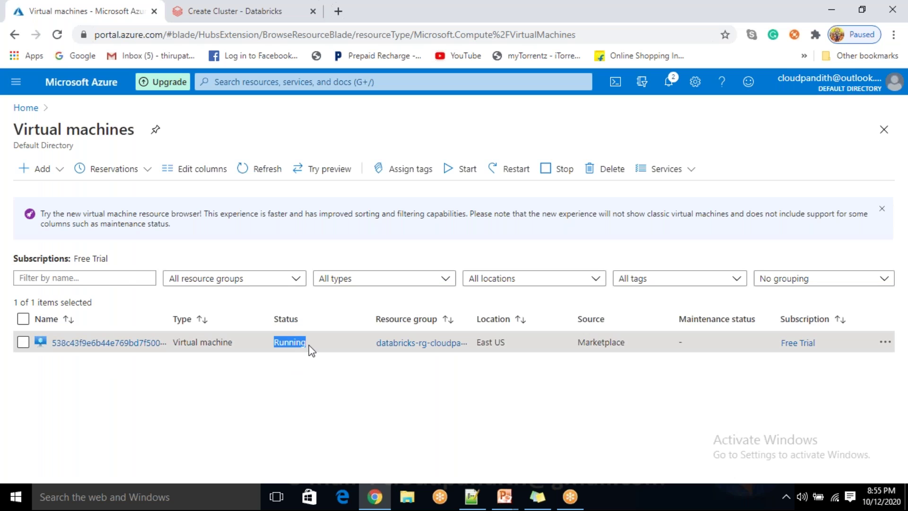
click(301, 389)
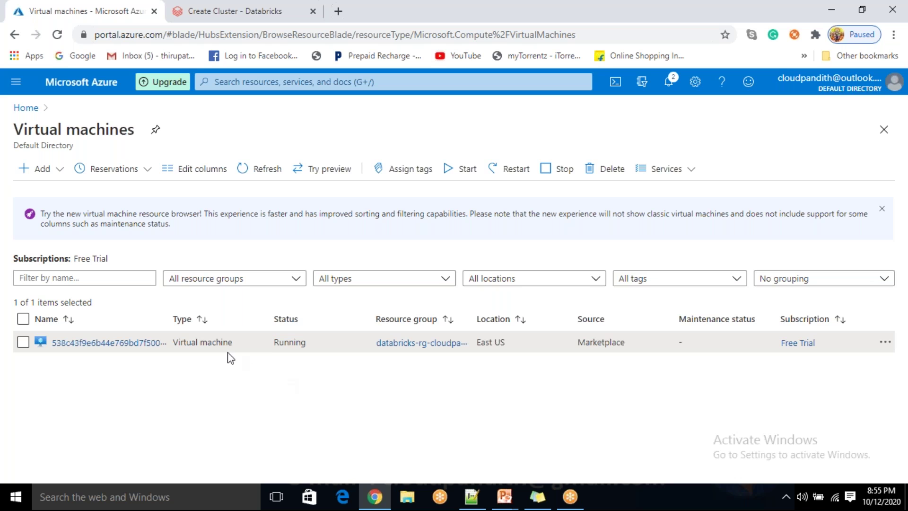
Switch to the Databricks workspace, check the cloudpandith-demo cluster in the clusters list, and return to the workspace start page
click(218, 14)
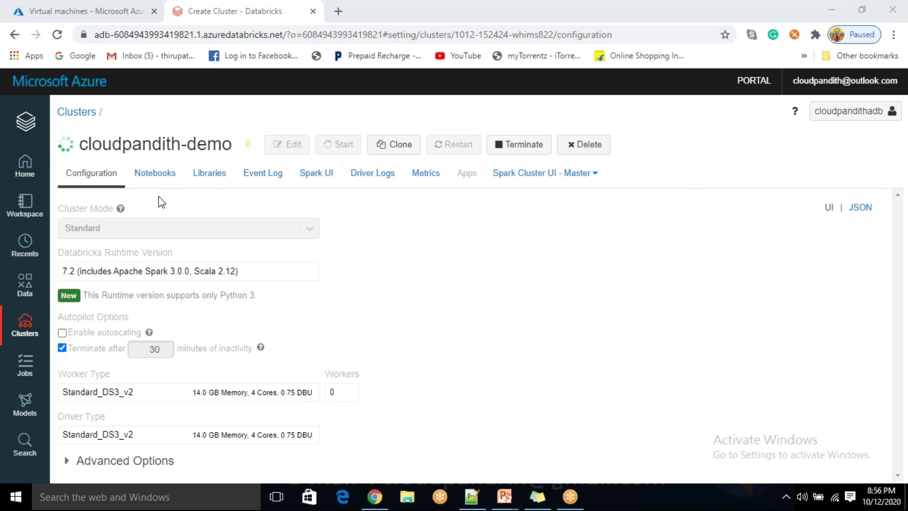
click(72, 113)
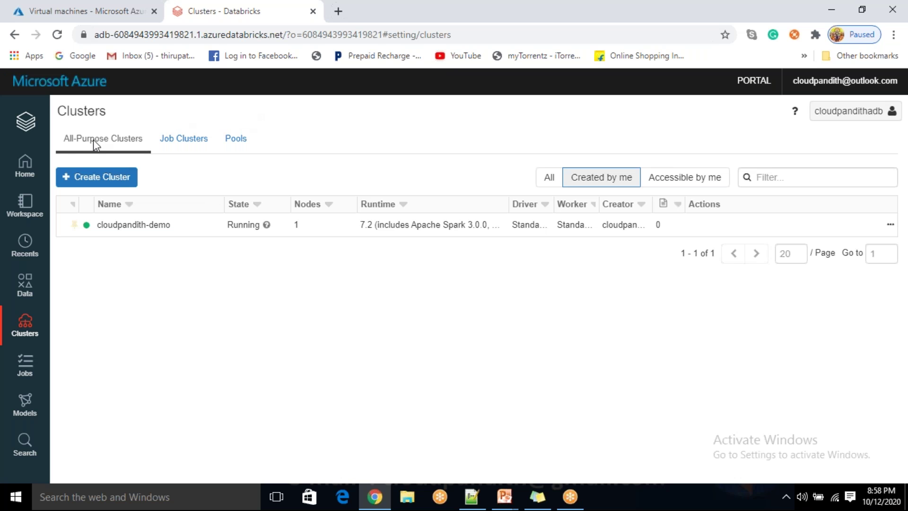
click(30, 129)
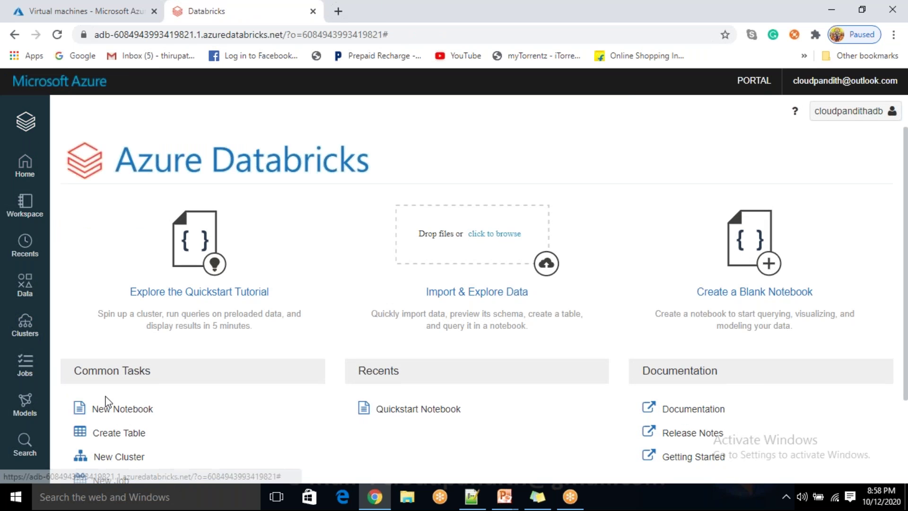
click(118, 418)
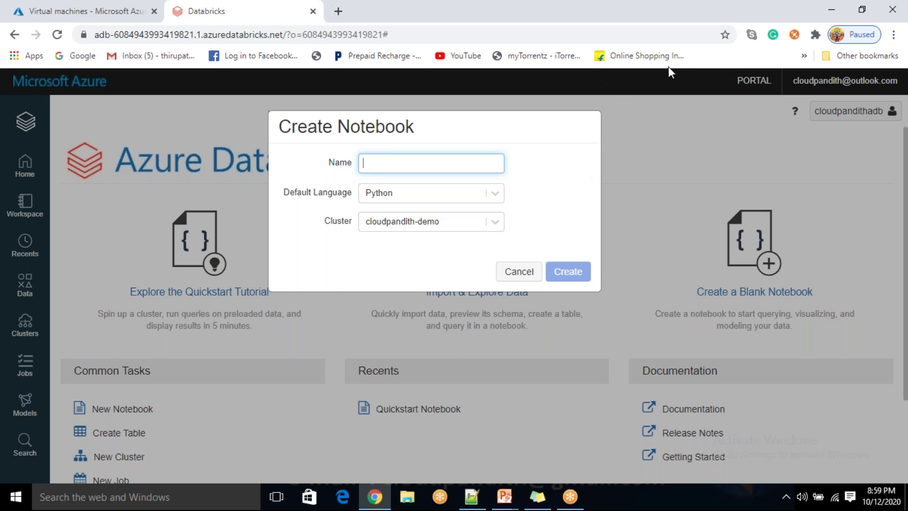
click(679, 56)
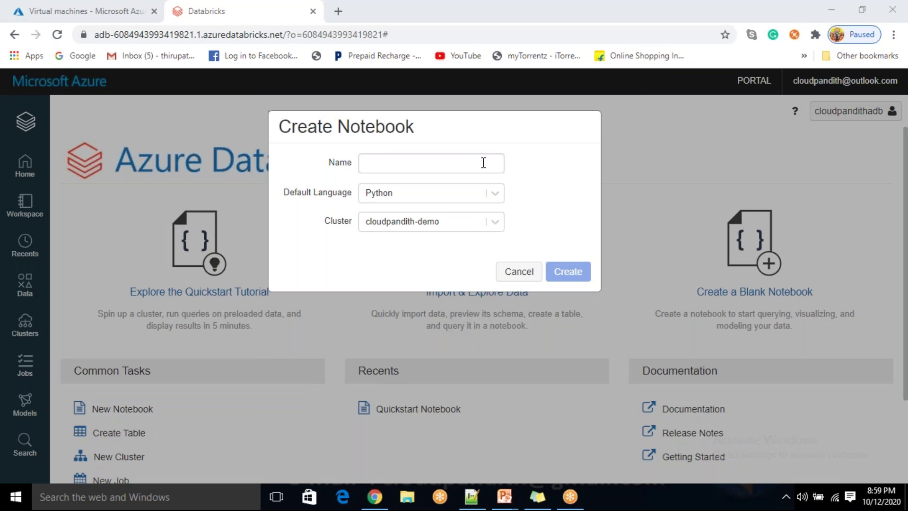
click(518, 271)
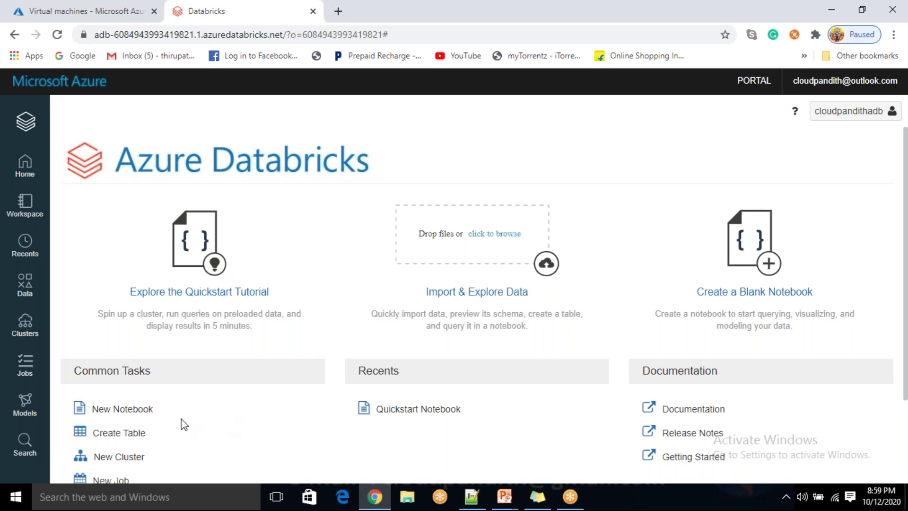
Create a notebook named cloudpandith-python-demo with Python as default language and cloudpandith-demo as its cluster
click(128, 409)
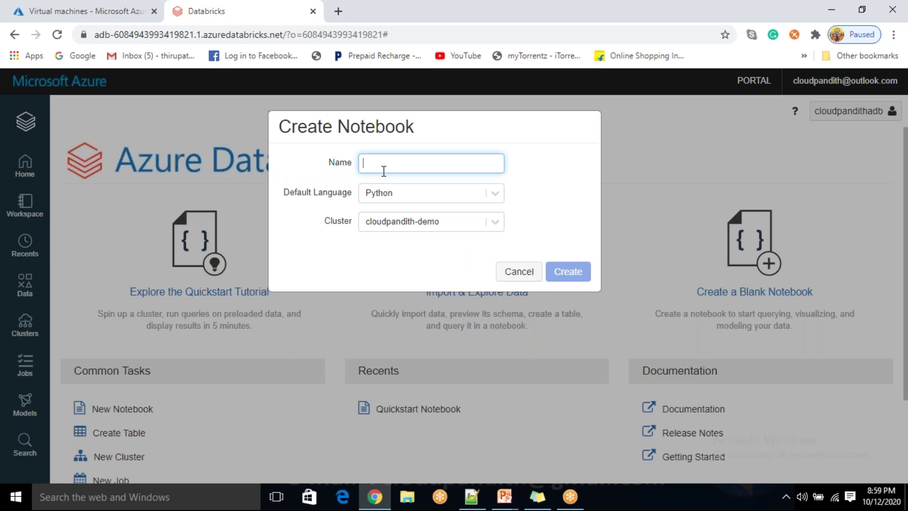
text(cloudpandith-python-demo)
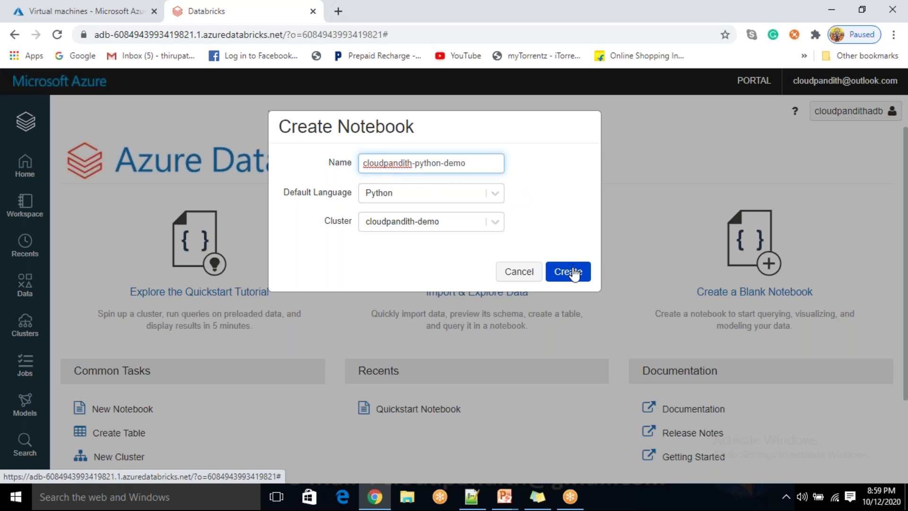
click(489, 197)
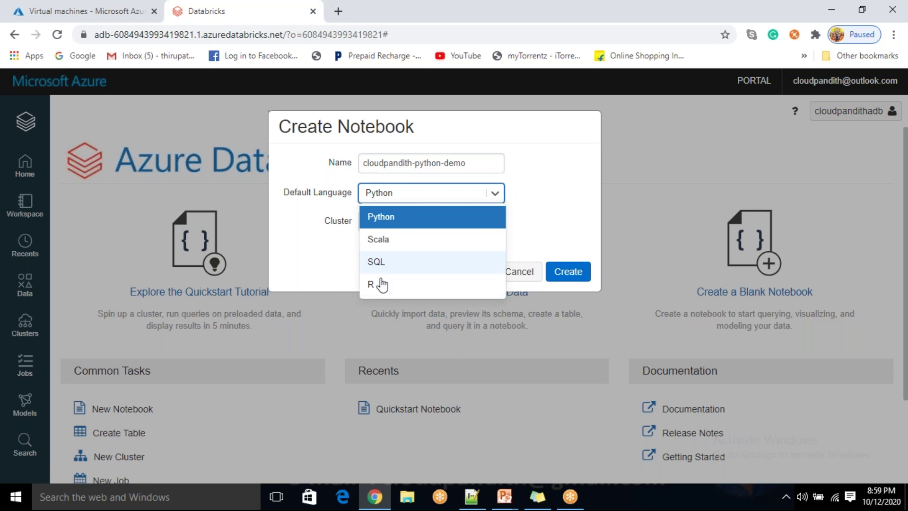
click(462, 224)
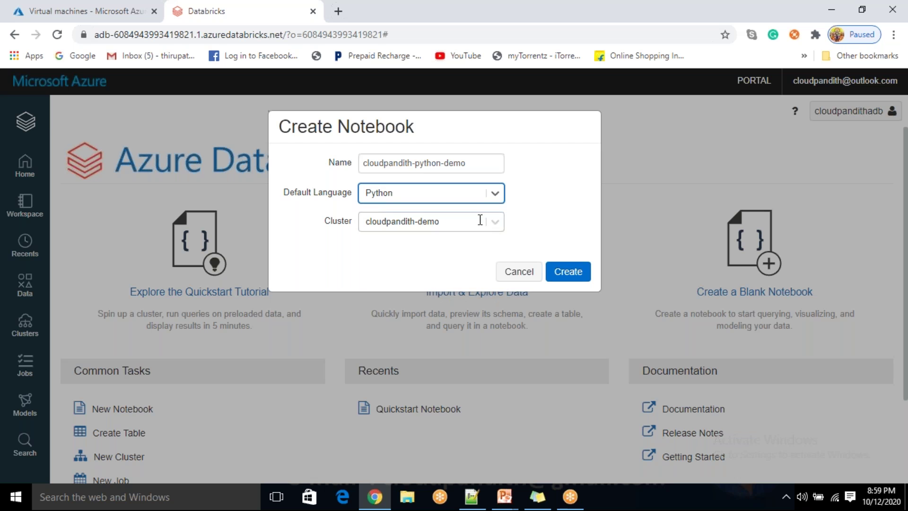
click(495, 224)
click(420, 247)
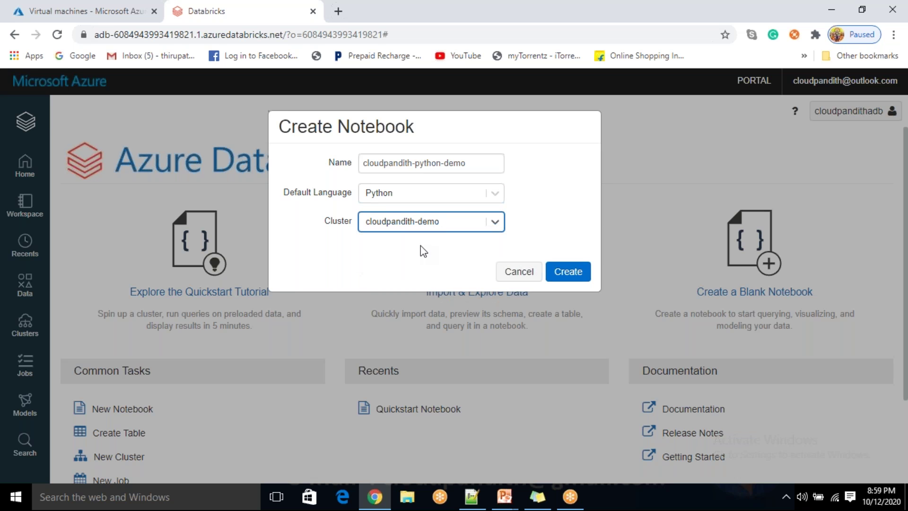
click(567, 274)
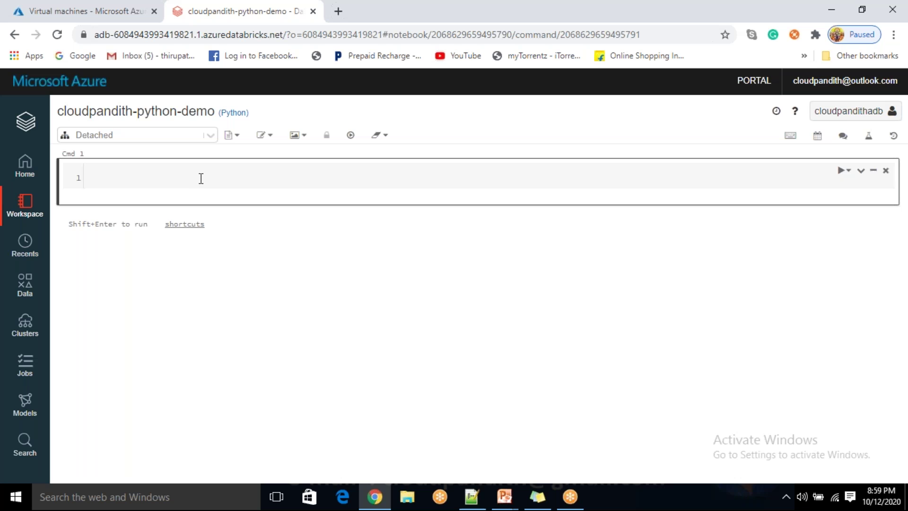
Write print("this is cell1"), a=10 and type(a) in three consecutive cells of the notebook
click(197, 177)
mouse_move(475, 222)
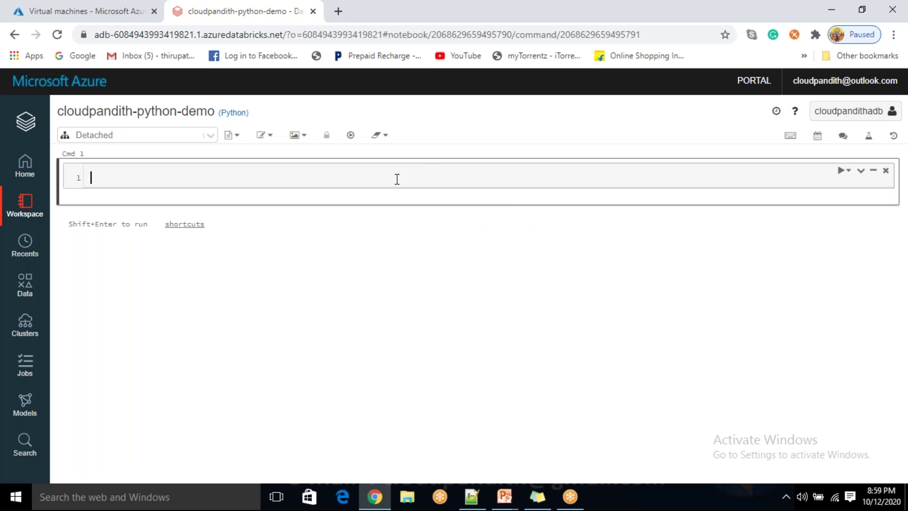
text(print("this iu)
text(s cekk)
click(486, 211)
text(a=10)
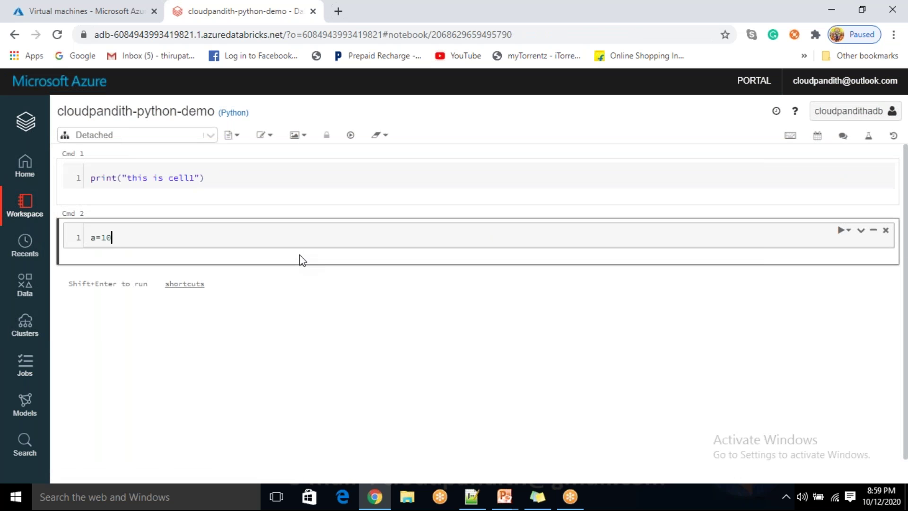
click(484, 270)
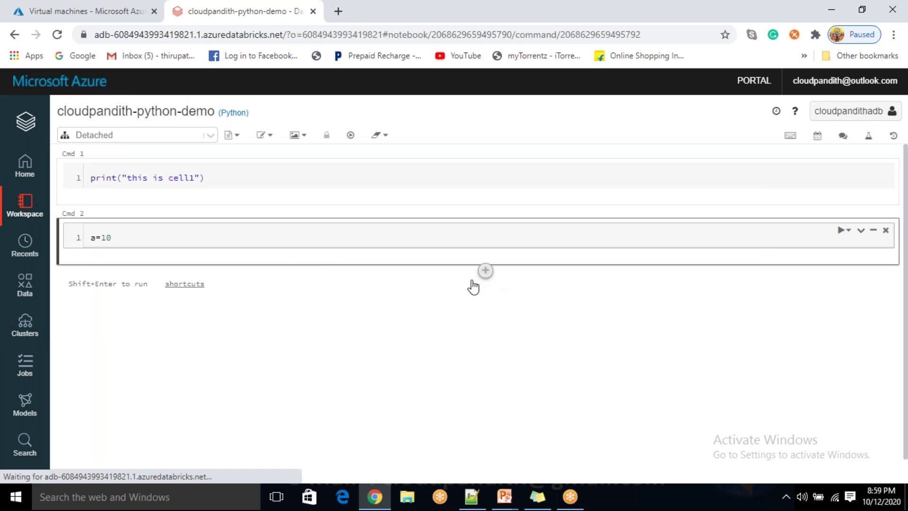
text(type(a)
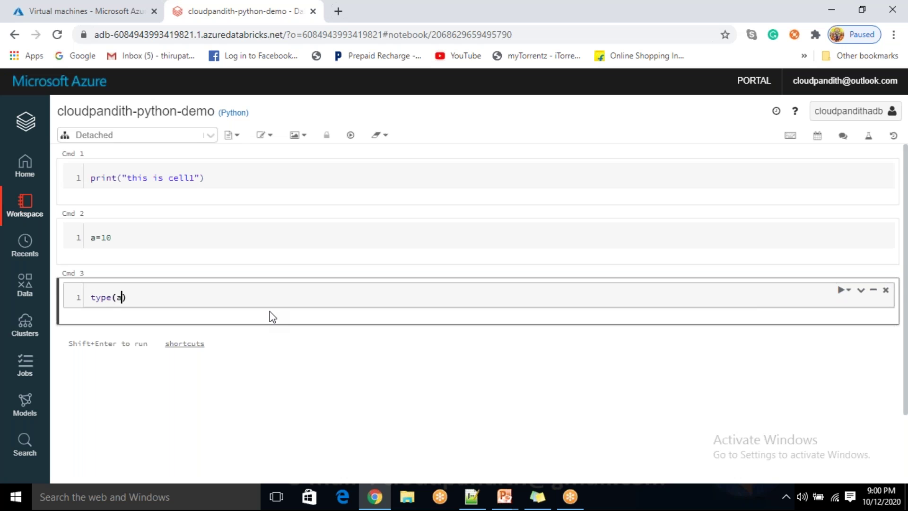
Run the print, a=10 and type(a) cells one after another, each on its own
click(241, 171)
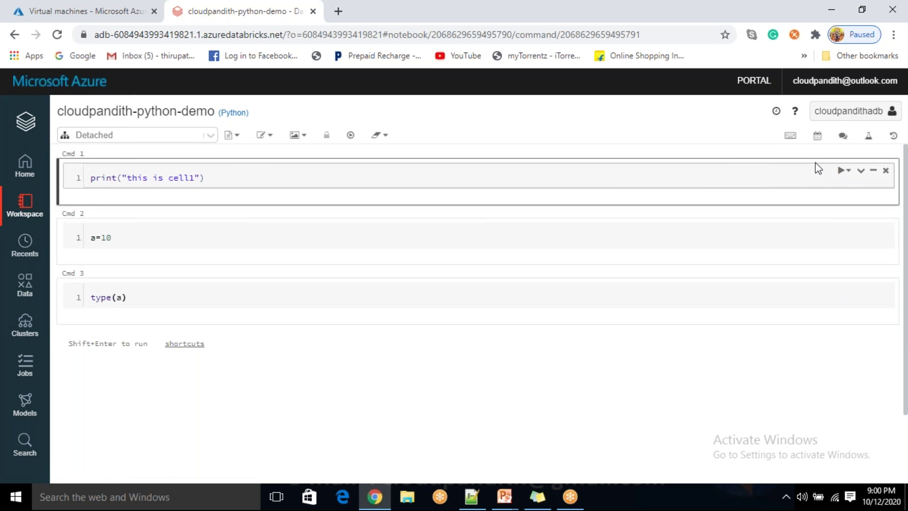
click(847, 171)
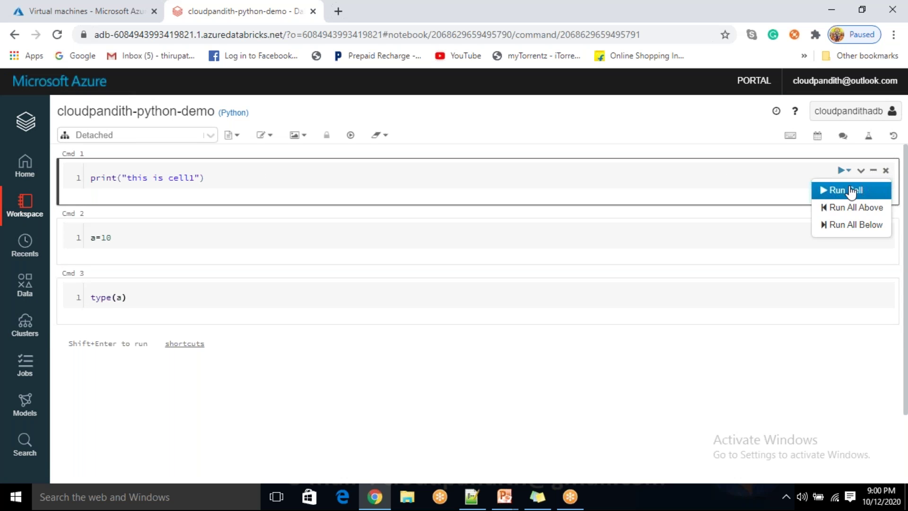
click(850, 190)
click(429, 266)
click(845, 263)
click(846, 282)
click(689, 350)
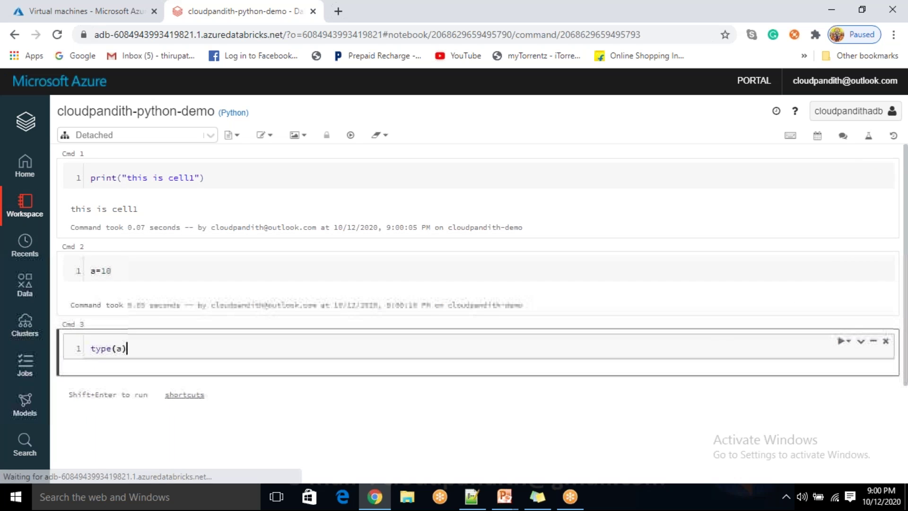
click(846, 341)
click(847, 360)
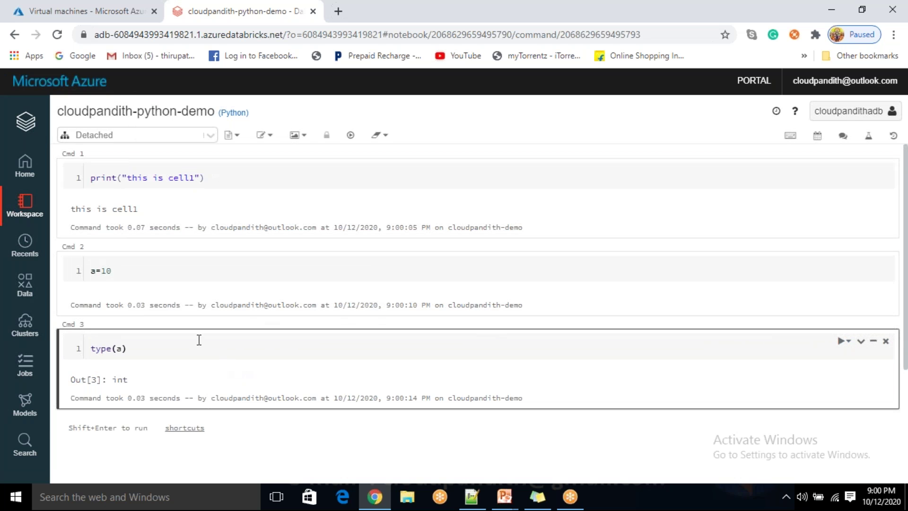
Delete the type(a) cell at the end of the notebook
click(195, 347)
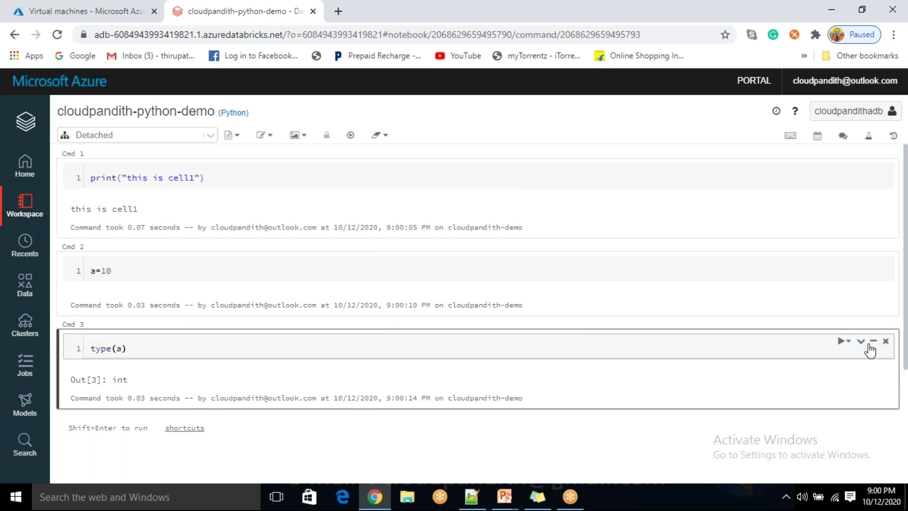
click(886, 340)
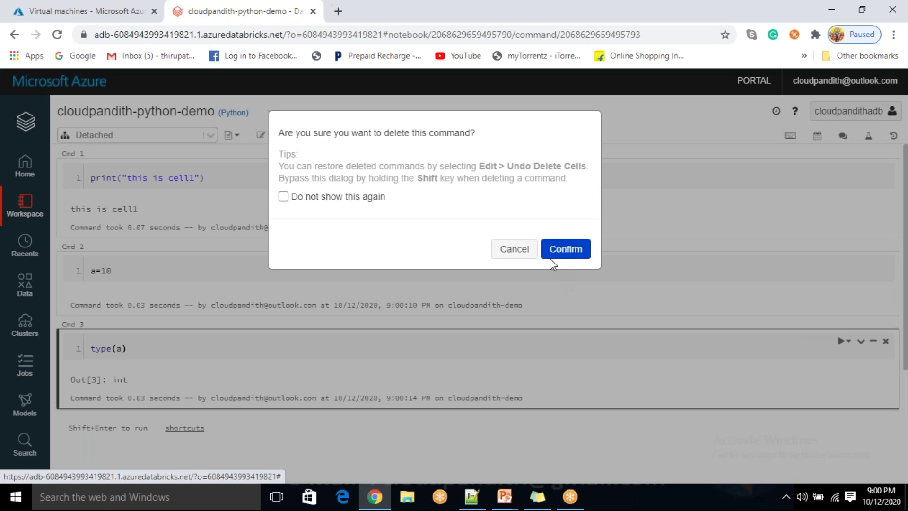
click(564, 248)
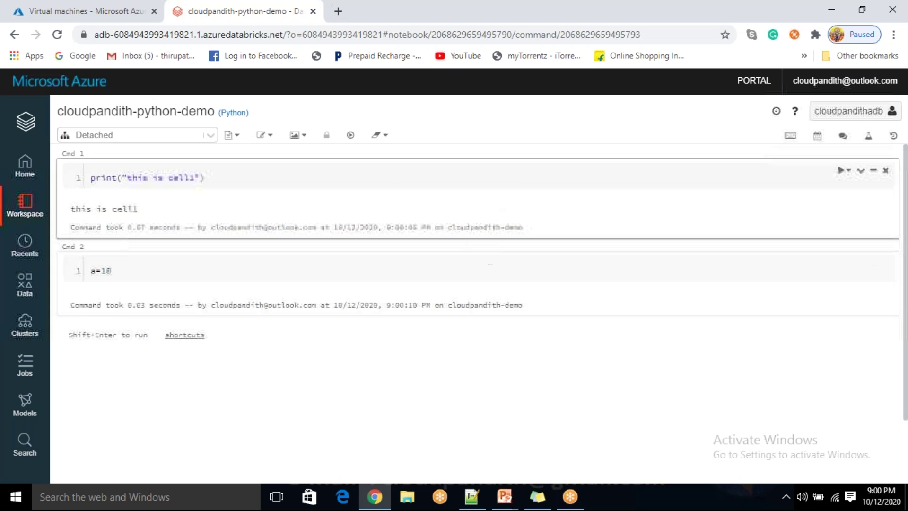
Insert an empty cell between the print and a=10 cells, and a first cell assigning a person's name to the variable name
mouse_move(489, 186)
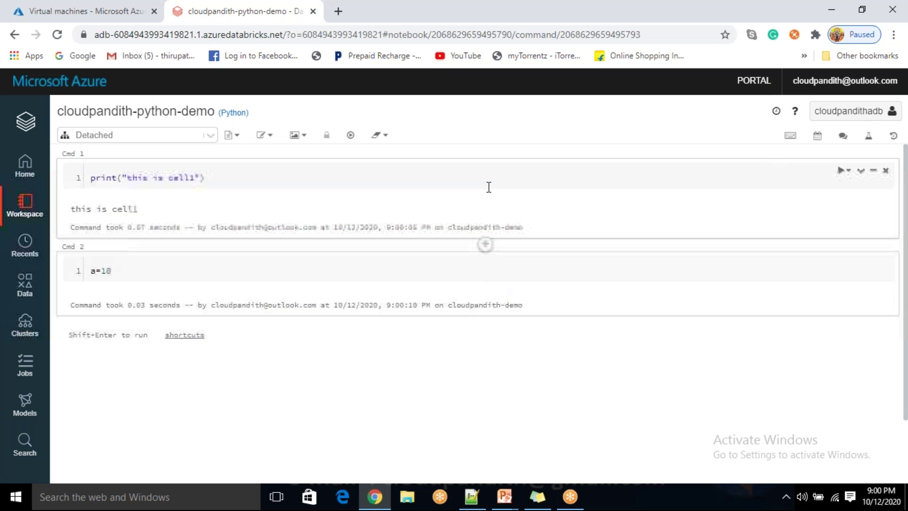
click(486, 244)
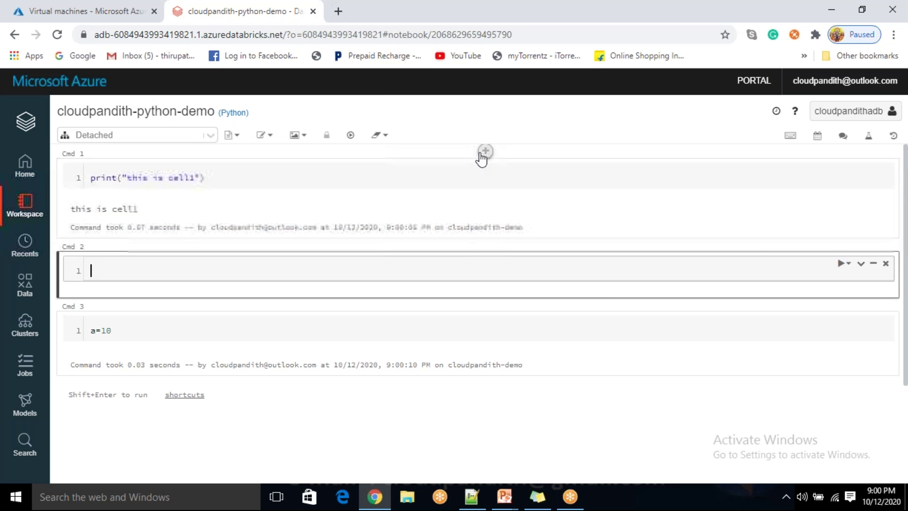
click(484, 154)
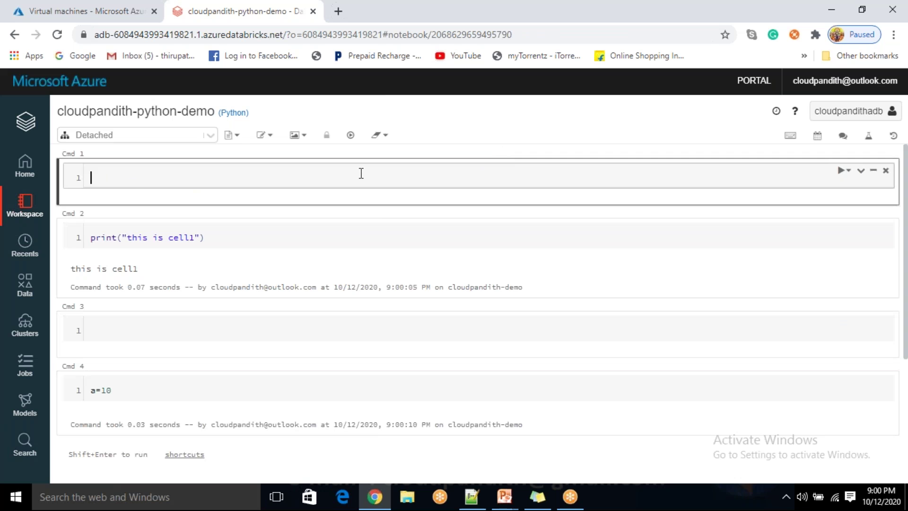
text(name="ramakrishna)
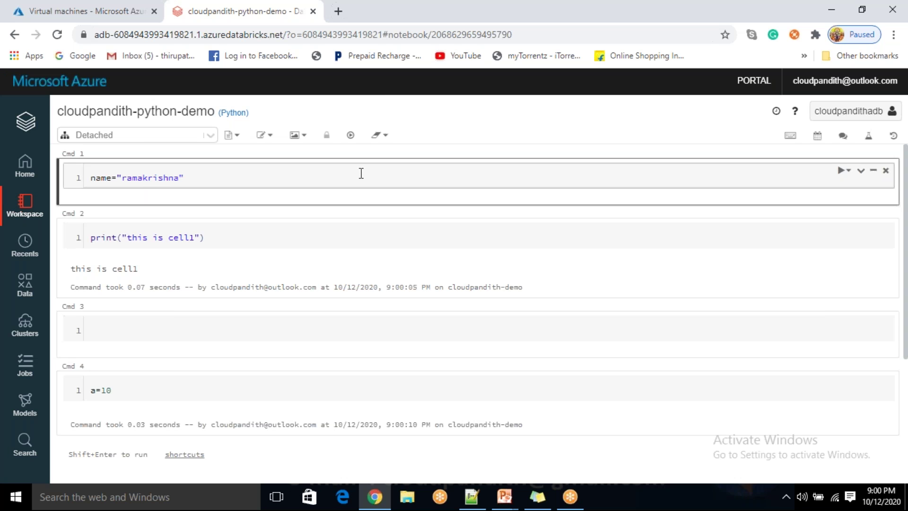
Enter type(name) in the empty cell above a=10 and run that cell
click(138, 335)
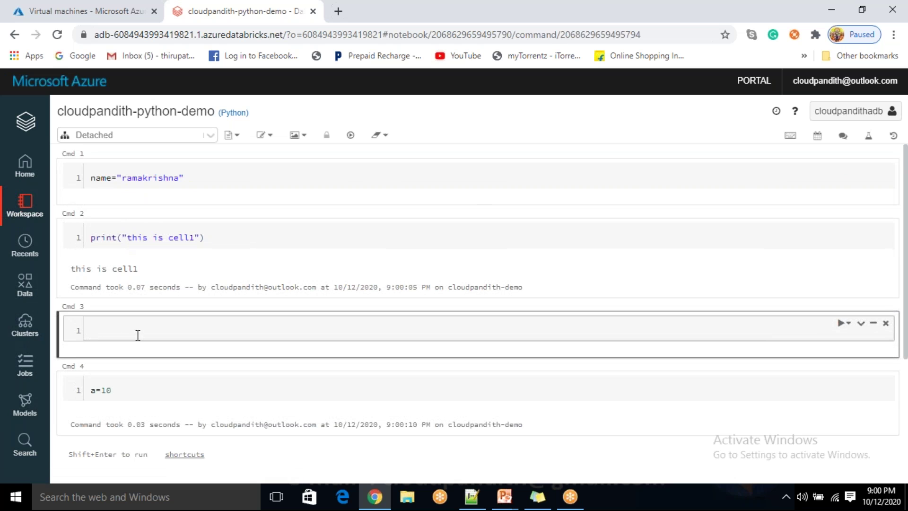
text(type(name)
key(shift+Return)
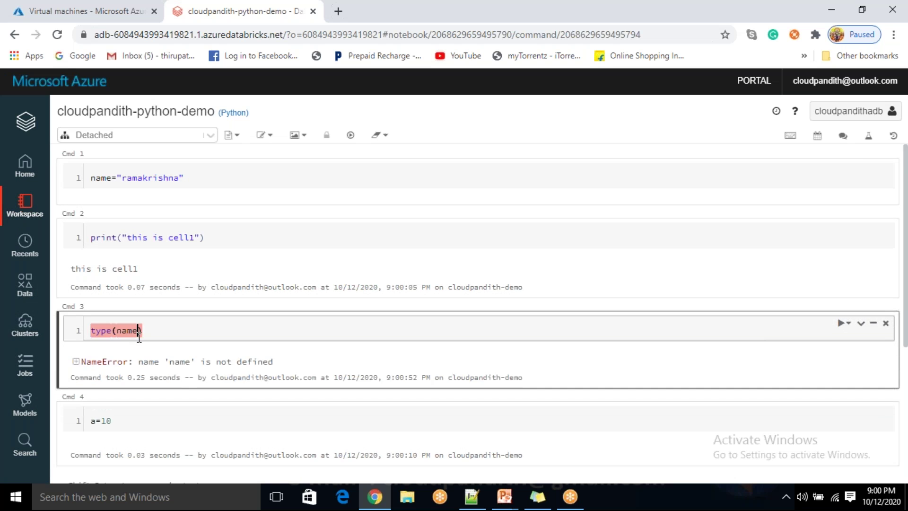
Run the first cell that assigns the name variable, and rerun the type(name) cell
click(162, 330)
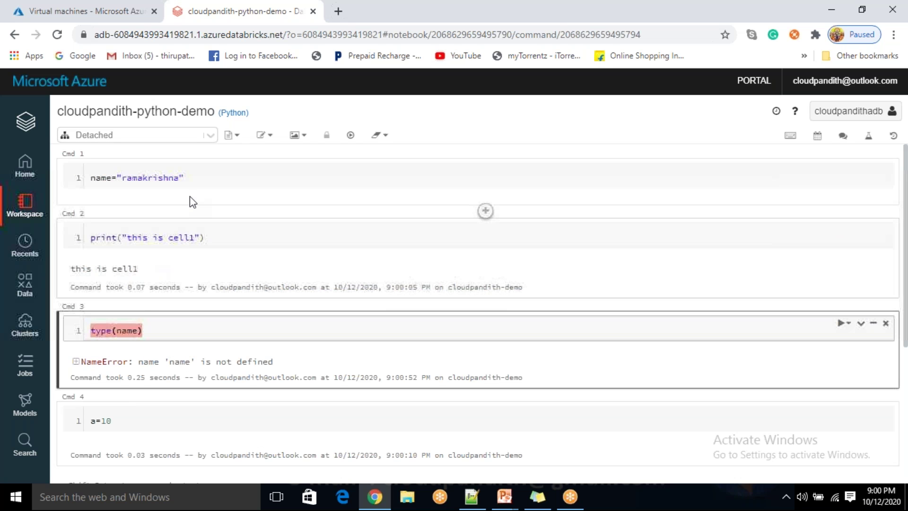
click(200, 177)
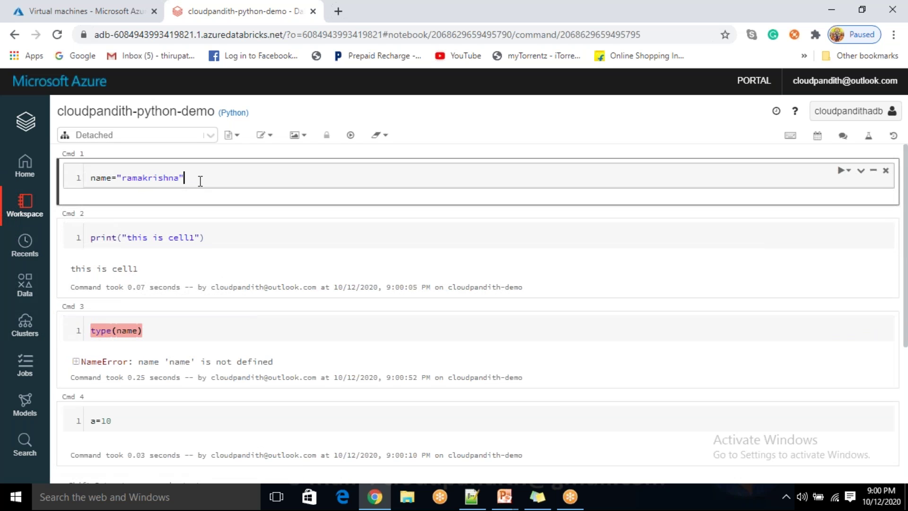
click(846, 173)
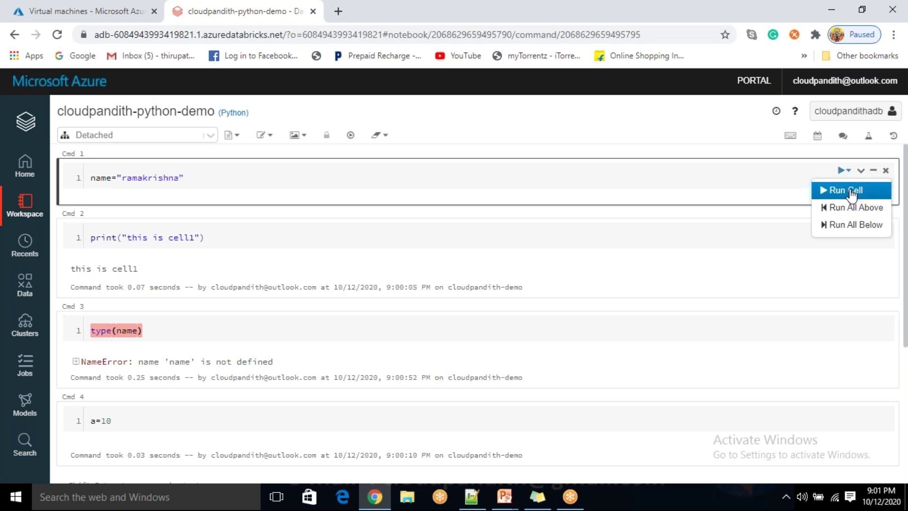
click(847, 190)
click(378, 348)
click(846, 340)
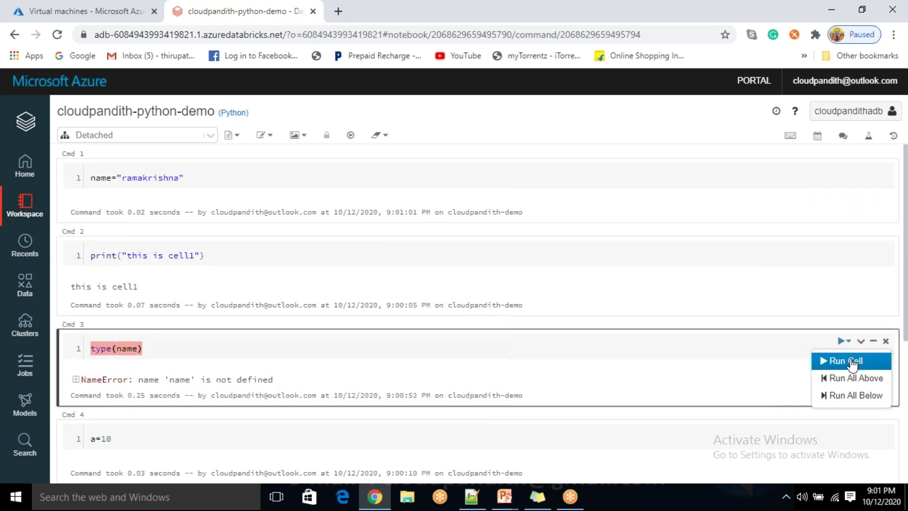
click(848, 360)
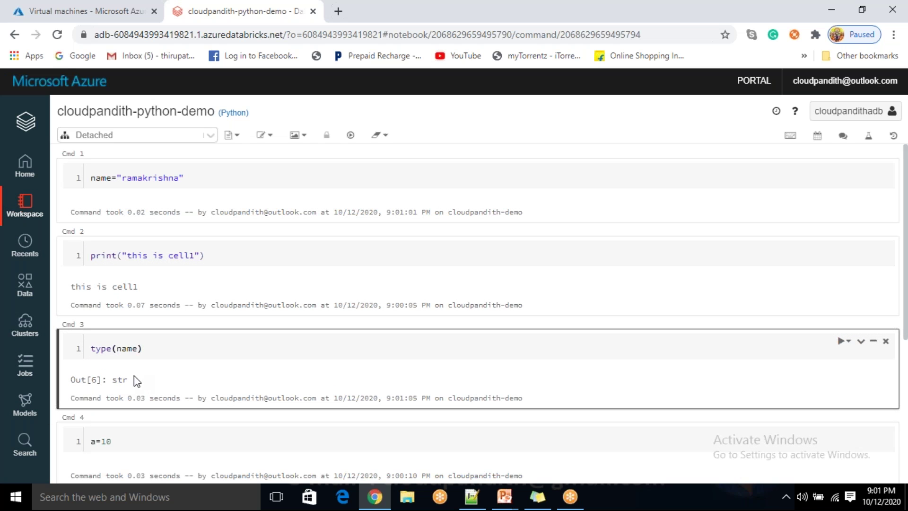
Review the notebook's separate cells from the name assignment down to a=10, including the output of type(name)
drag(157, 177, 183, 177)
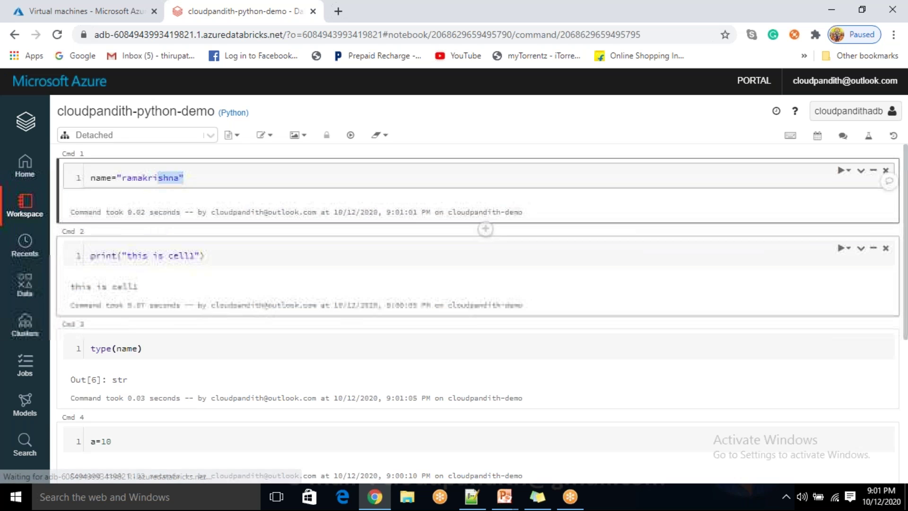
click(246, 174)
click(249, 255)
click(188, 348)
click(136, 438)
click(169, 338)
click(214, 254)
click(198, 179)
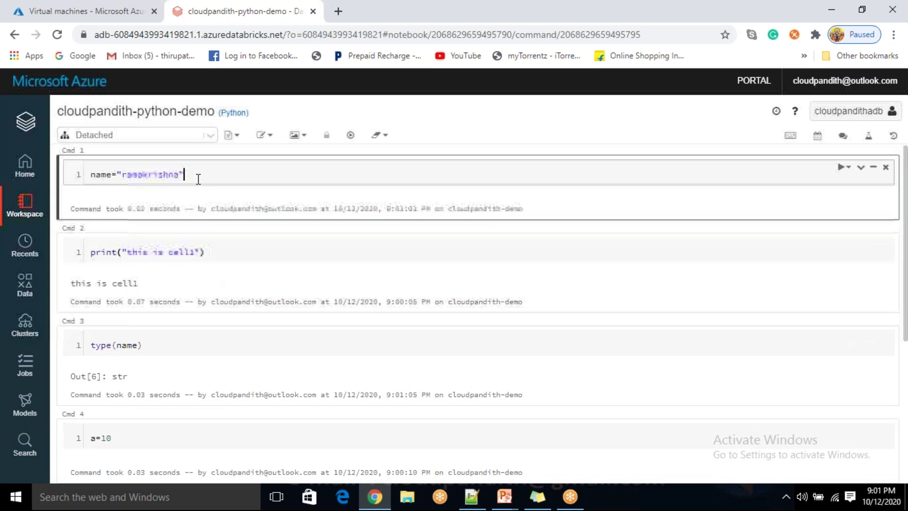
click(223, 251)
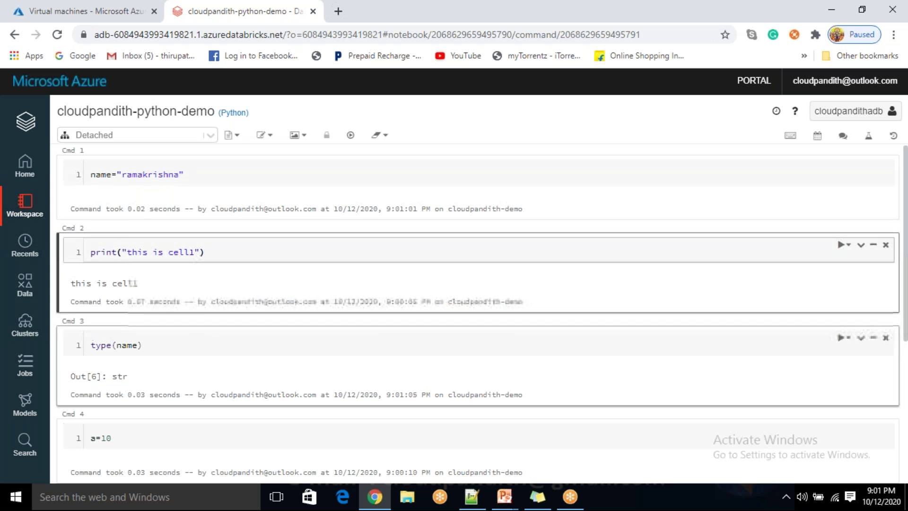
click(91, 344)
click(133, 433)
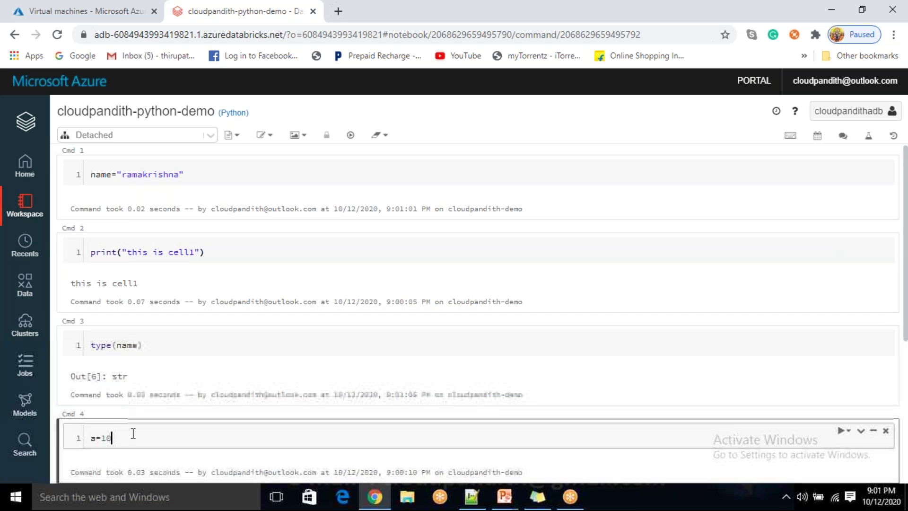
click(170, 340)
click(219, 242)
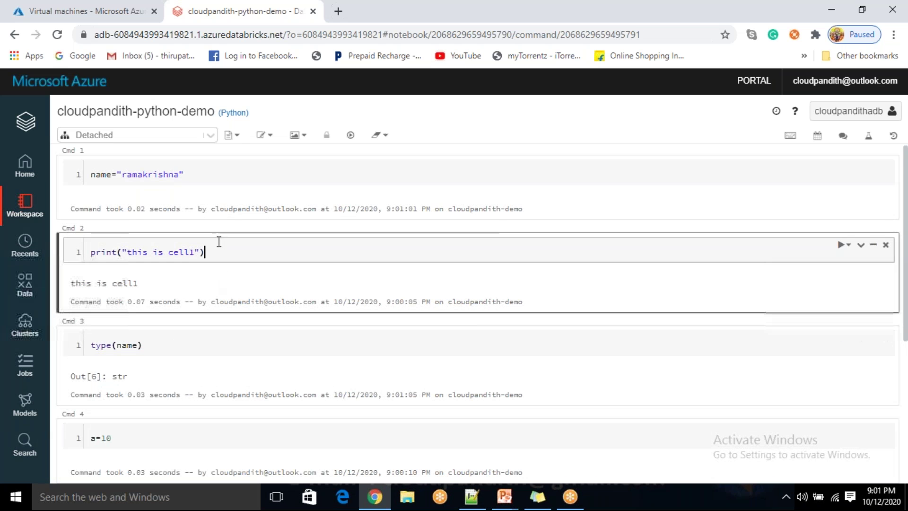
click(200, 173)
click(223, 244)
click(166, 344)
click(128, 438)
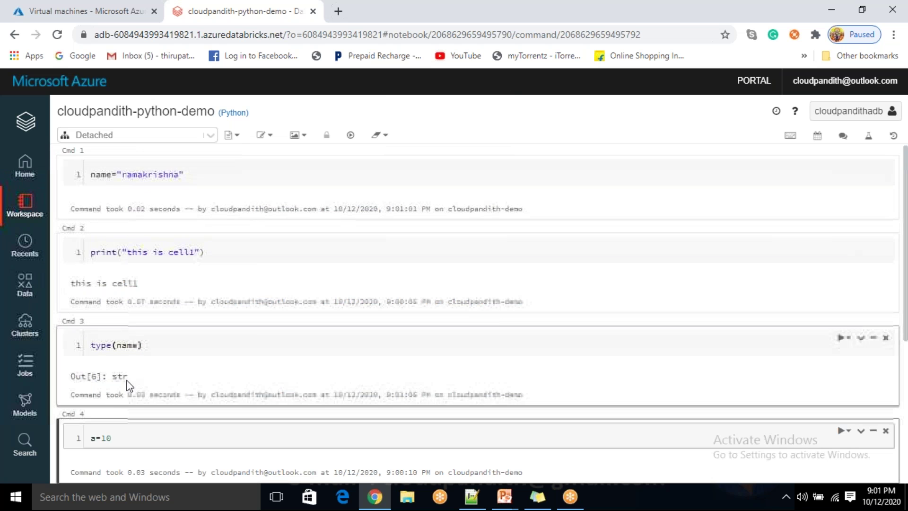
Create a notebook named cloudpandith-scala-demo with Scala as default language on the cloudpandith-demo cluster
click(25, 124)
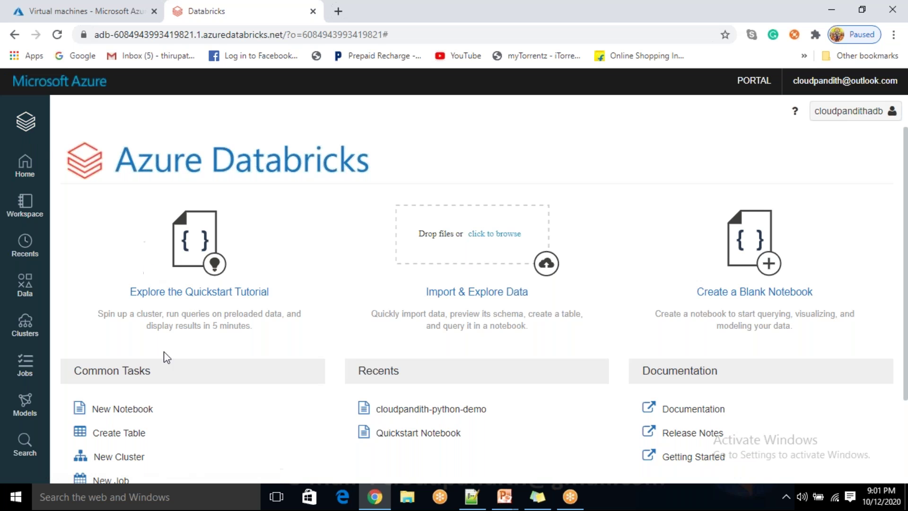
click(140, 414)
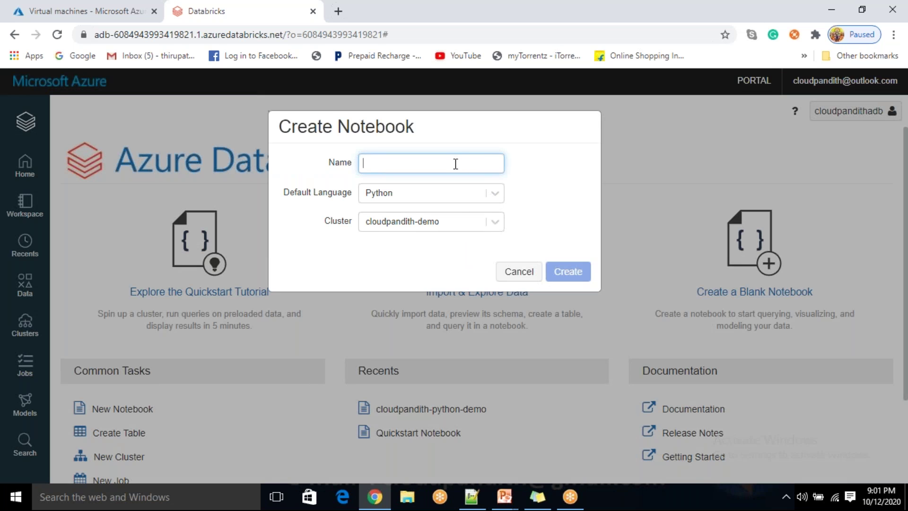
text(cloudpandith-scala-demo)
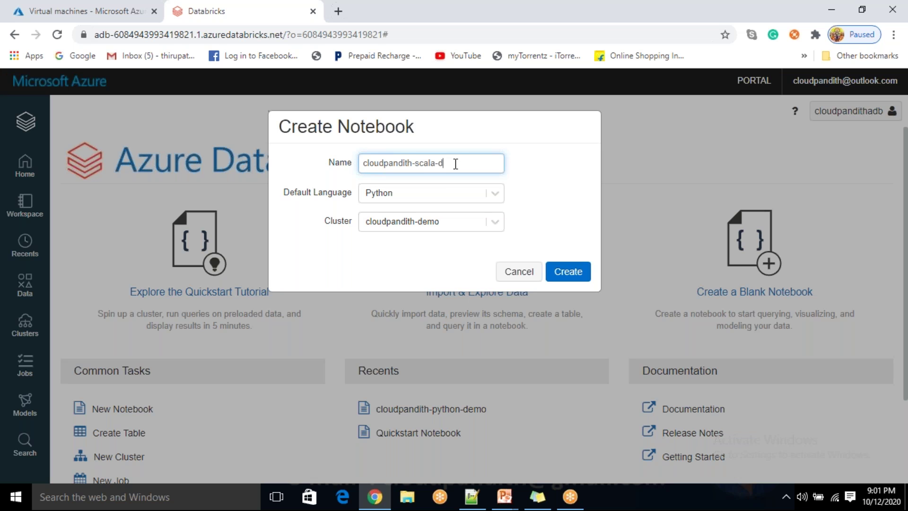
click(495, 194)
click(427, 242)
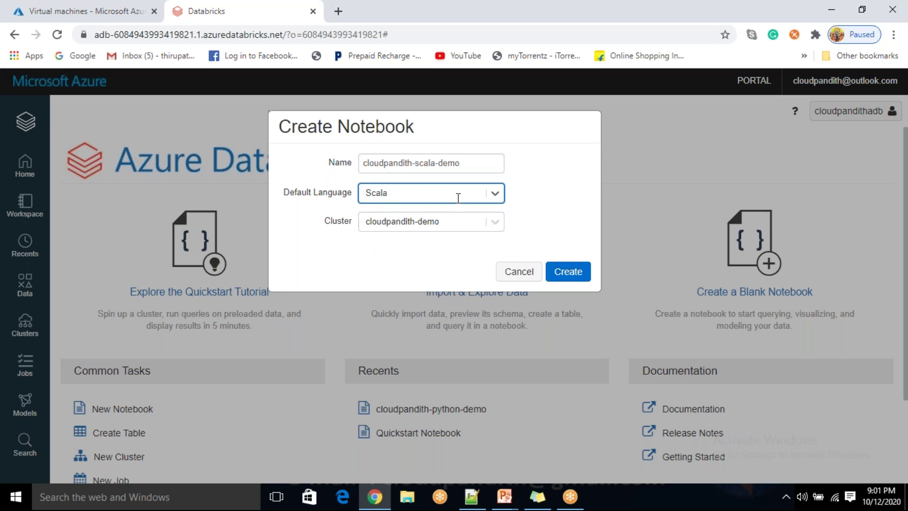
click(492, 226)
click(447, 259)
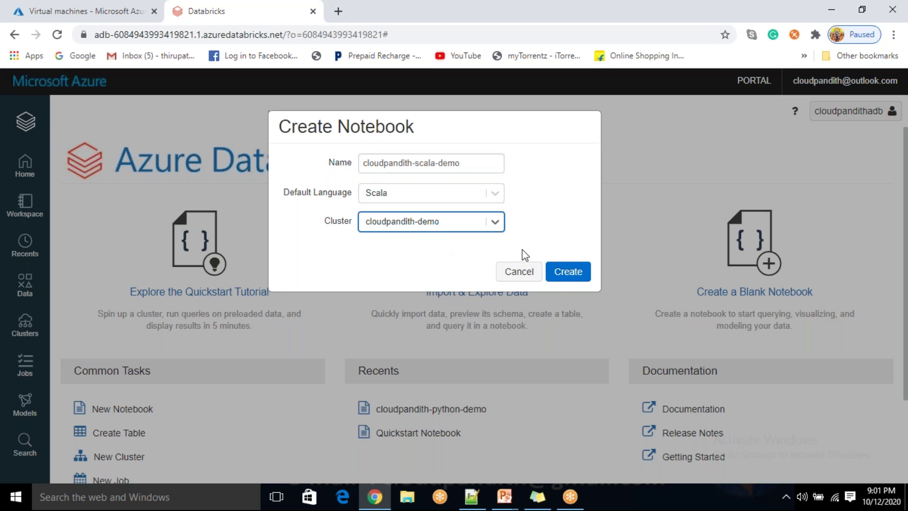
click(567, 273)
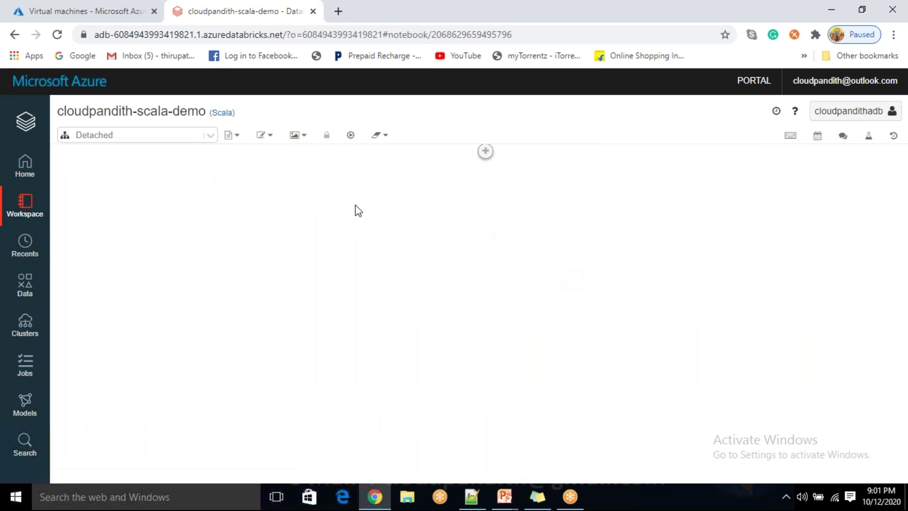
Enter a=10 in the first cell of the Scala notebook and run it
click(156, 177)
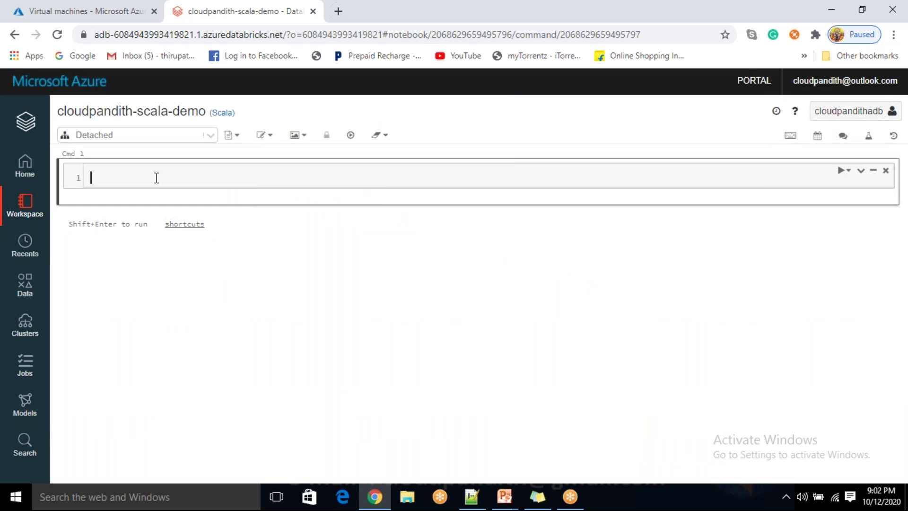
text(a=10)
key(shift+Return)
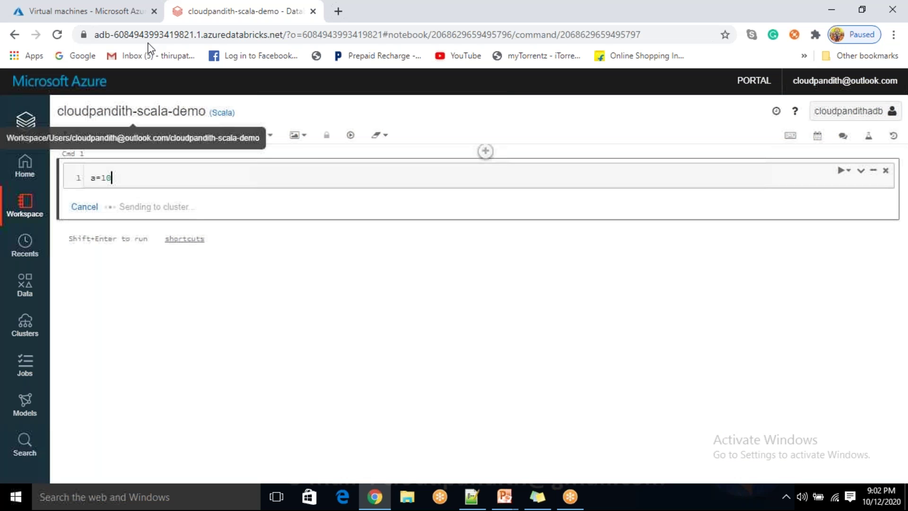
Change the first cell's code to var a=10 and rerun it
double_click(97, 175)
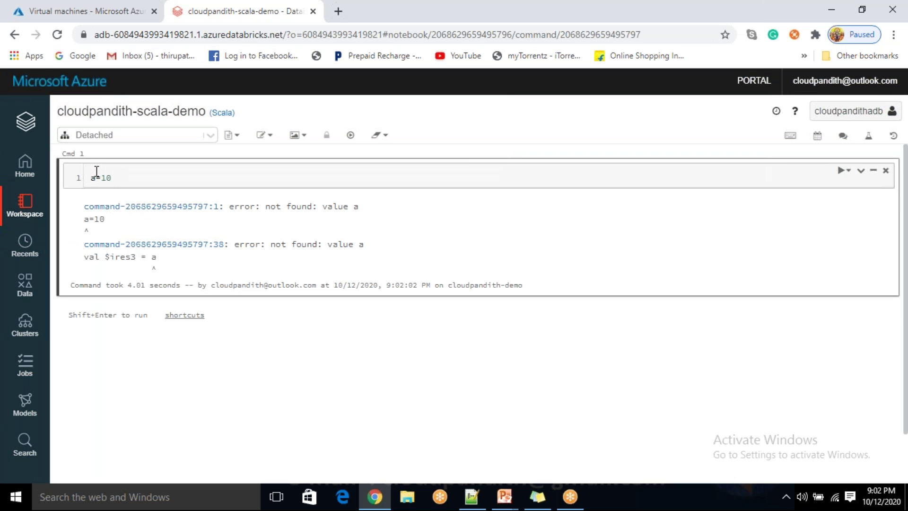
text(var)
key(shift+Return)
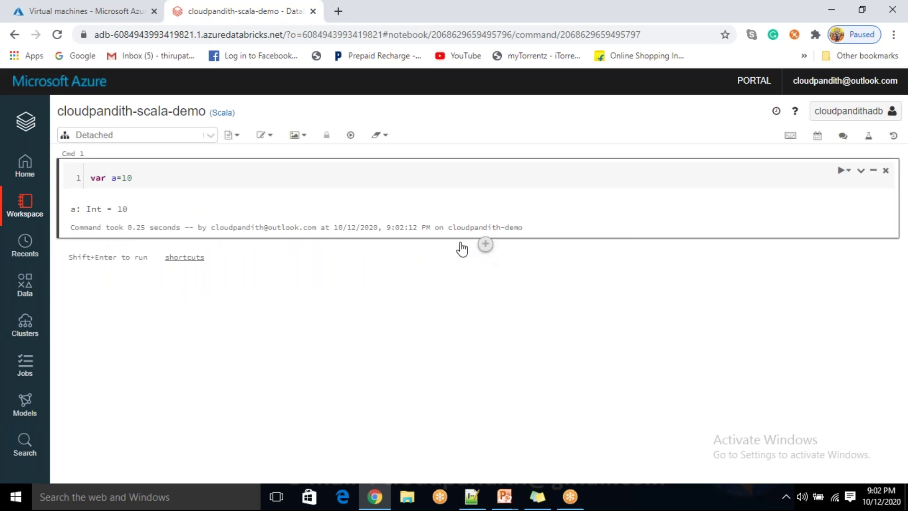
Add a cell below var a=10 containing a=50 and run it
click(461, 245)
text(a=50)
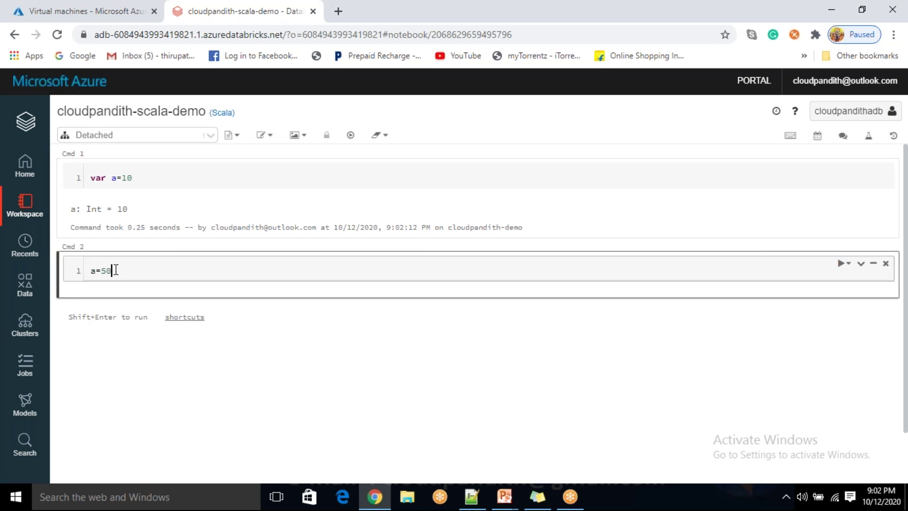
key(shift+Return)
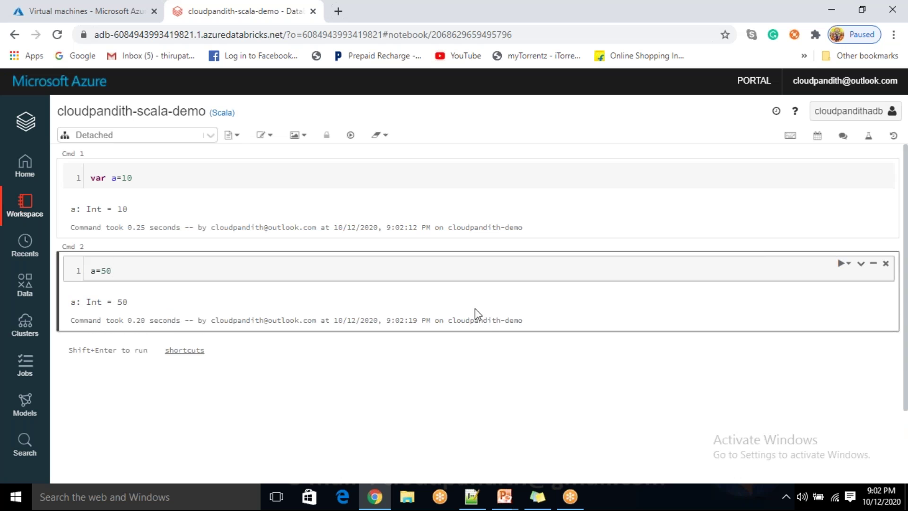
Add and run a cell with val b=40 at the end of the notebook, followed by one with b=100
click(485, 340)
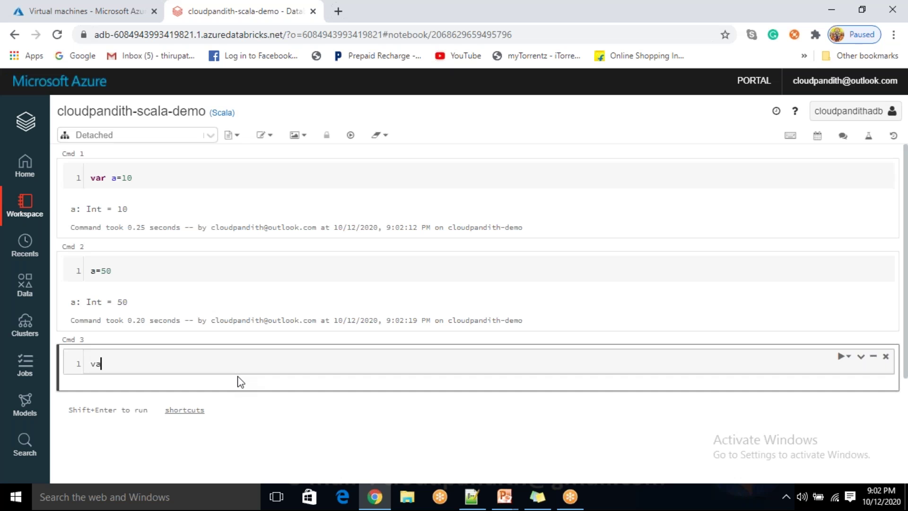
text(val b=40)
key(shift+Return)
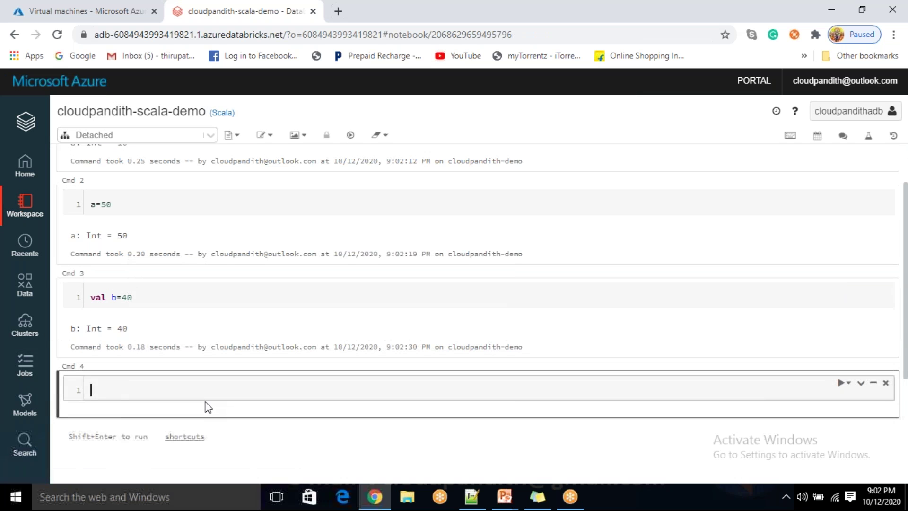
text(b=100)
key(shift+Return)
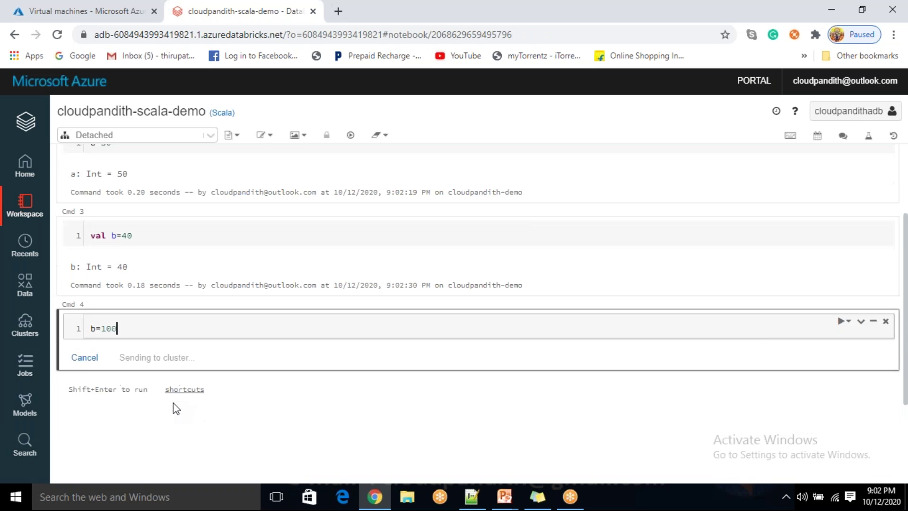
Examine the output of the b=100 cell and compare the val b declaration with the var a cells
drag(275, 350, 371, 351)
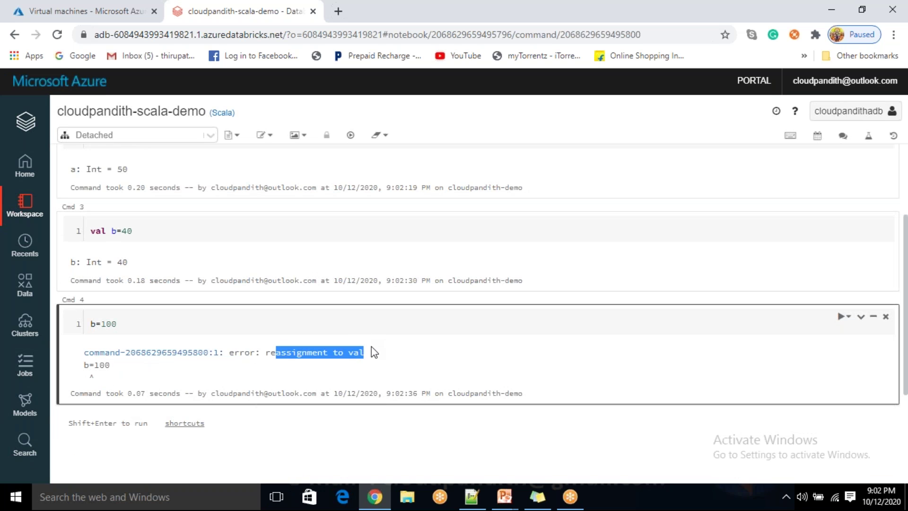
click(97, 227)
double_click(114, 230)
drag(139, 231, 119, 231)
double_click(113, 231)
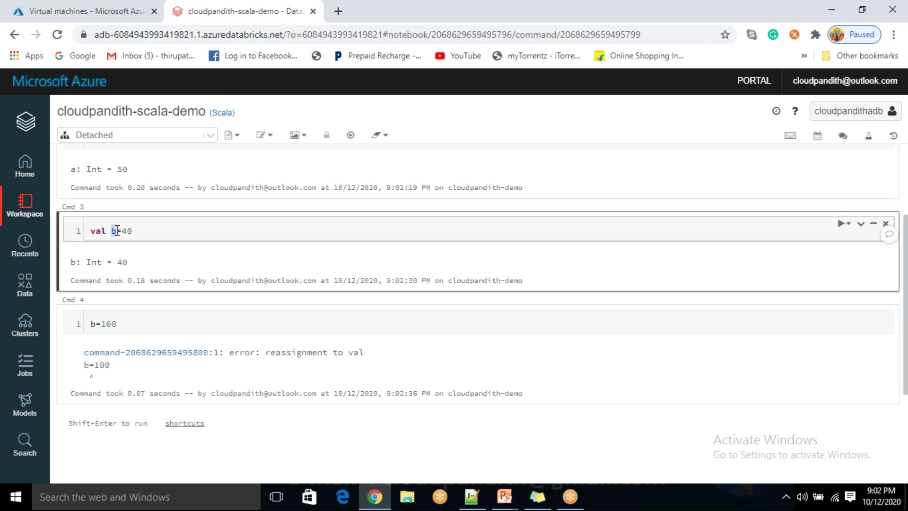
double_click(111, 324)
click(131, 323)
scroll(130, 323, up, 3)
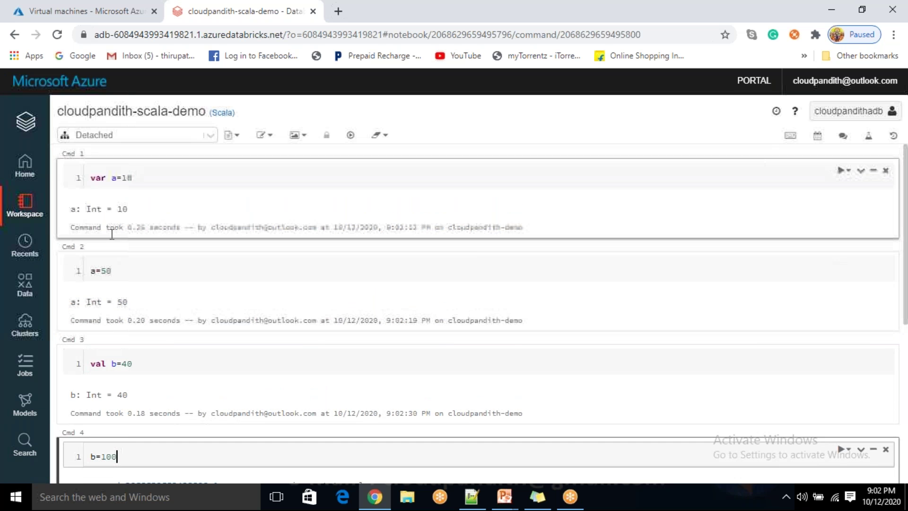
double_click(97, 177)
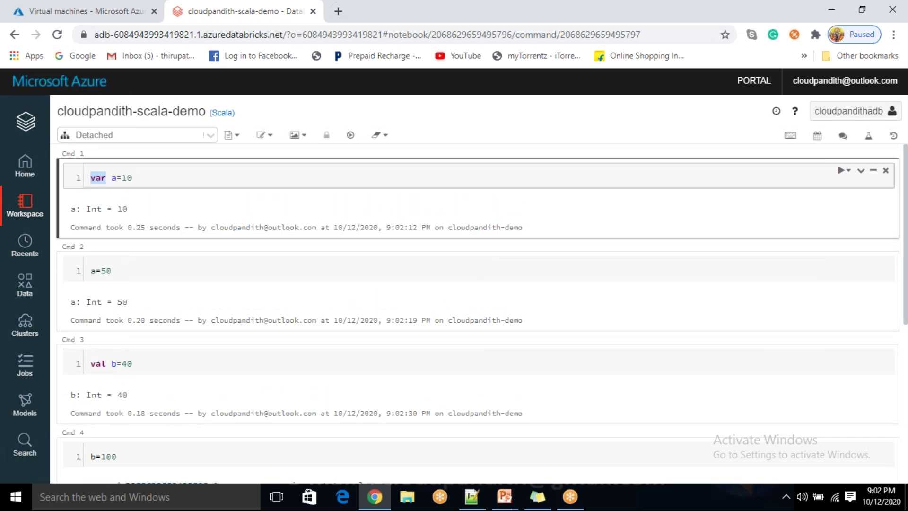
double_click(93, 270)
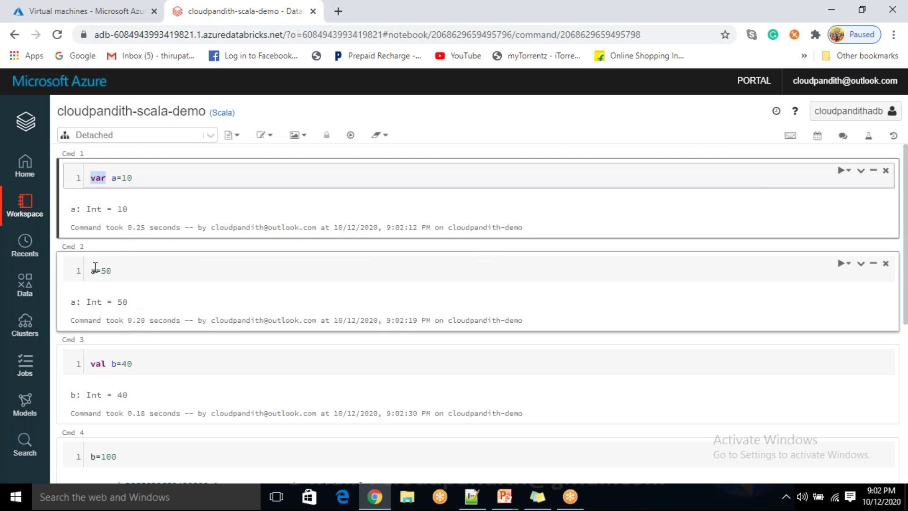
Insert a cell containing a between the a=50 and val b=40 cells and run it
scroll(340, 293, down, 6)
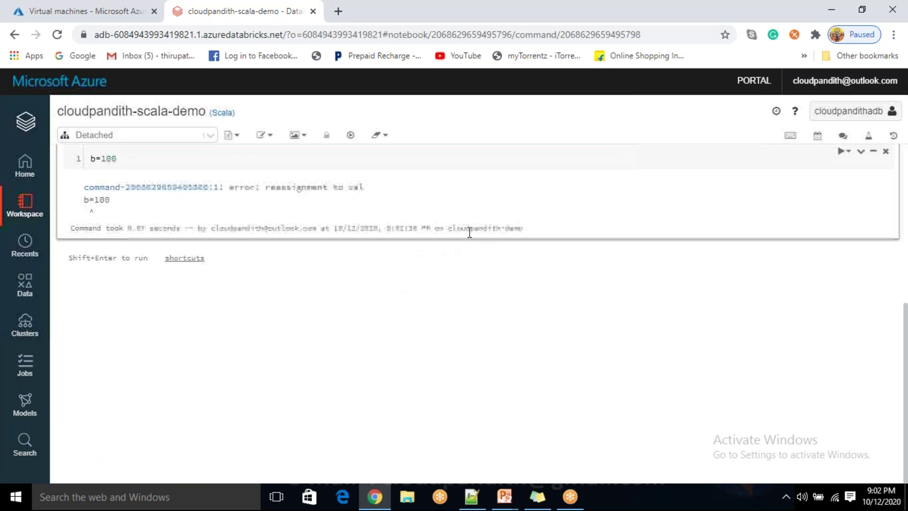
scroll(475, 253, up, 4)
scroll(471, 257, up, 3)
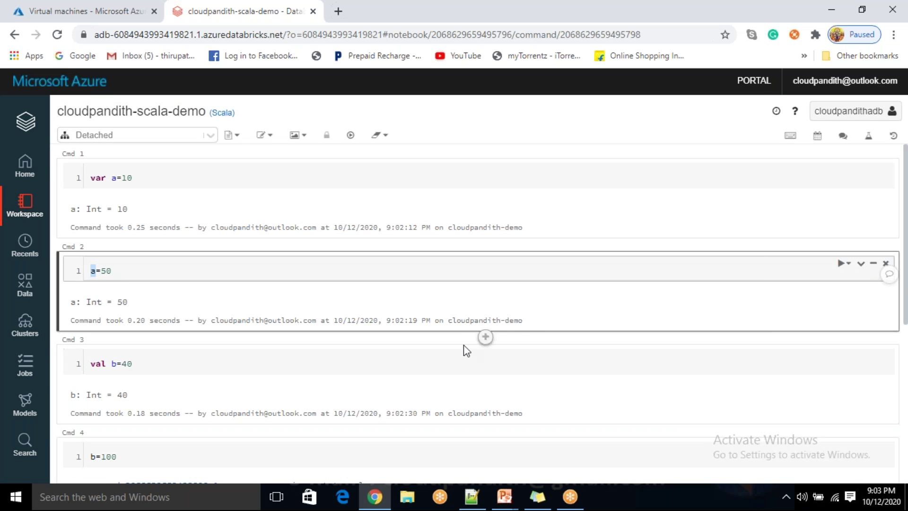
click(491, 341)
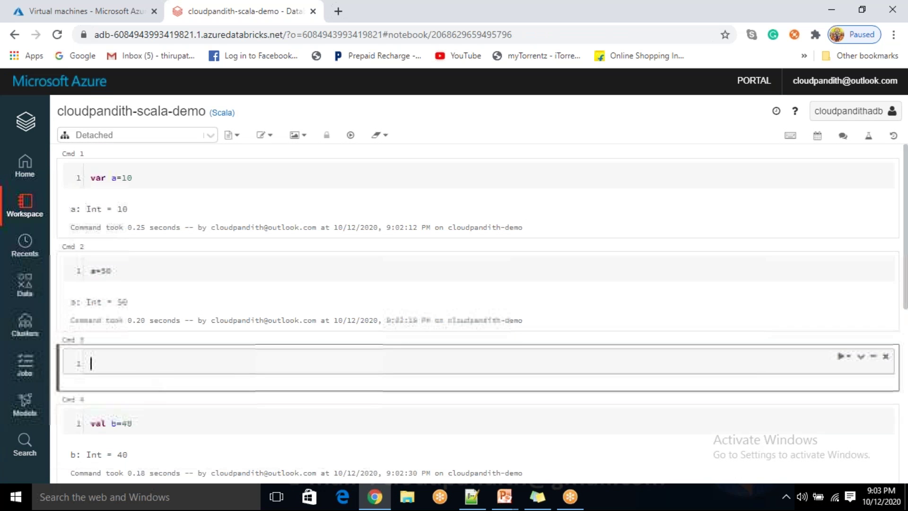
key(ctrl+Return)
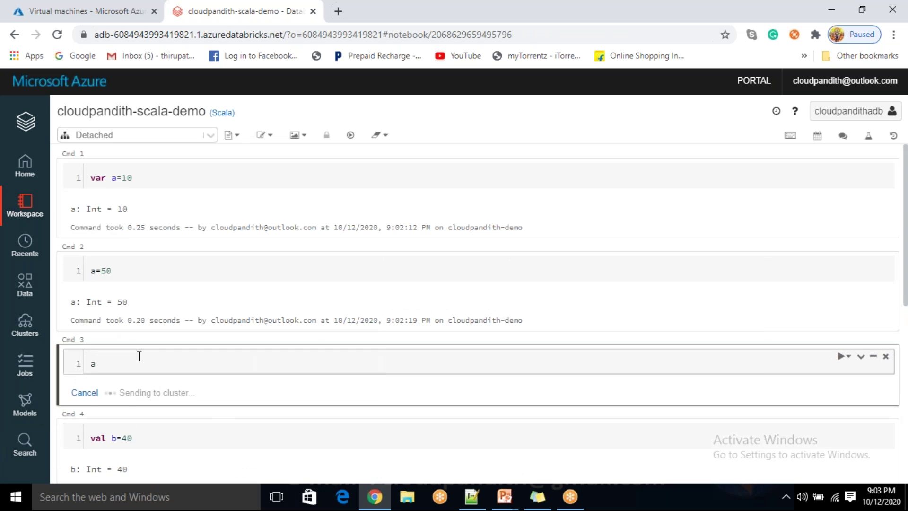
Rerun the cell containing a that sits below the a=50 cell
click(846, 358)
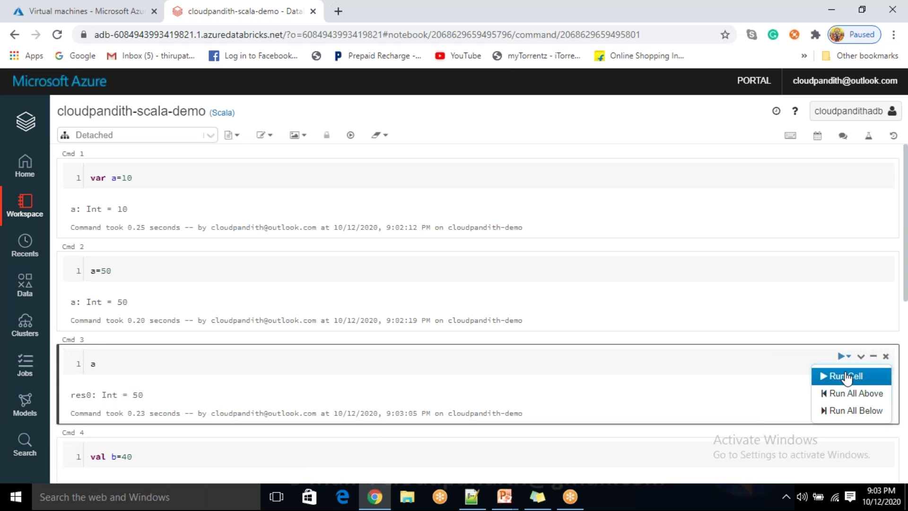
click(846, 377)
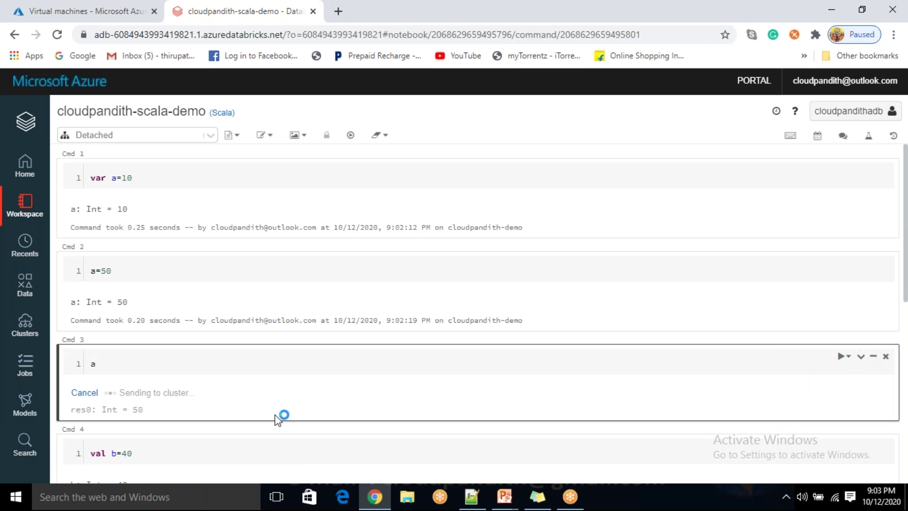
click(127, 363)
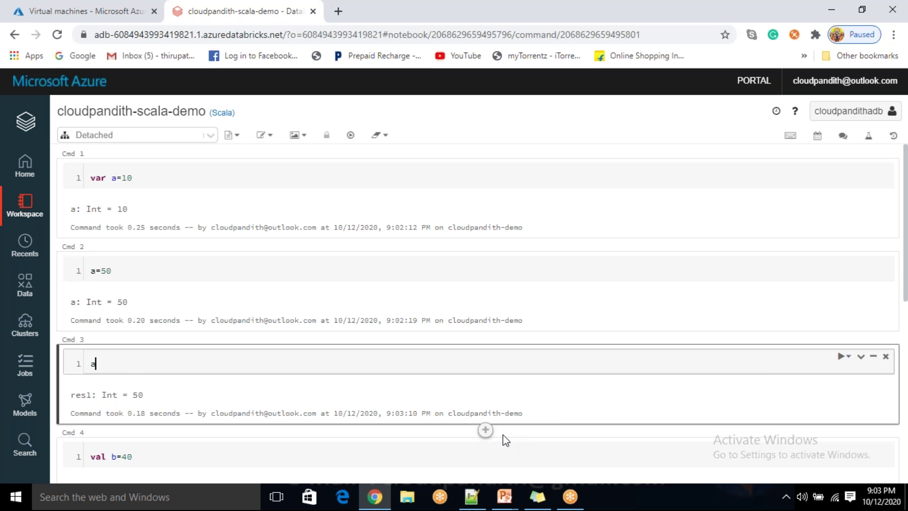
Insert a cell containing type(a) between the a and val b=40 cells and run it
click(485, 431)
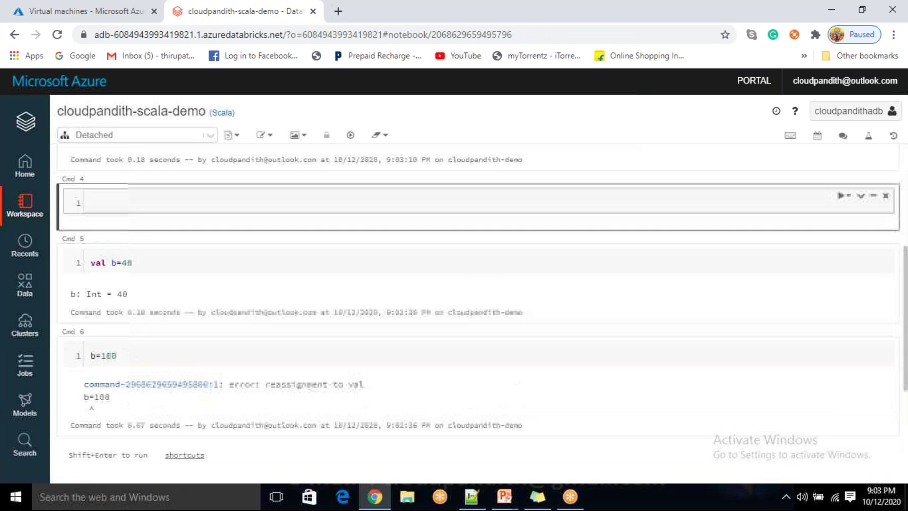
drag(102, 327, 152, 326)
click(120, 384)
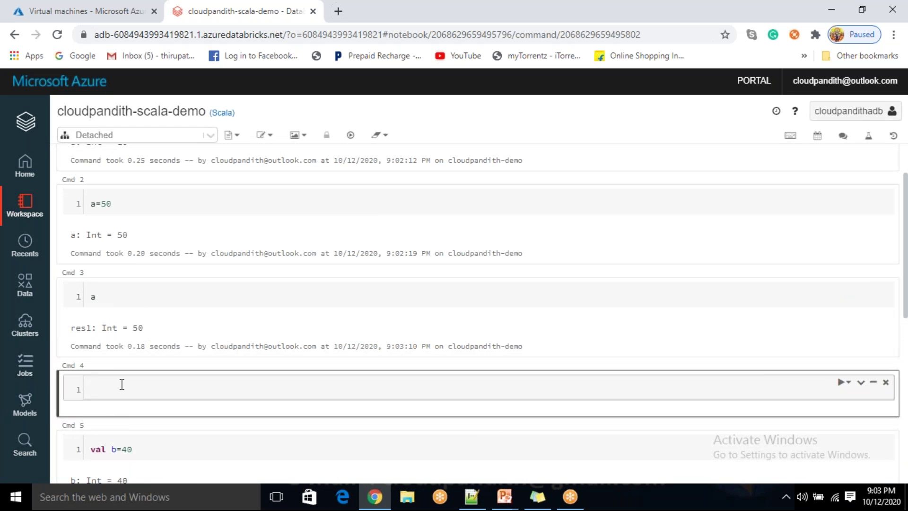
text(type(a))
key(shift+Return)
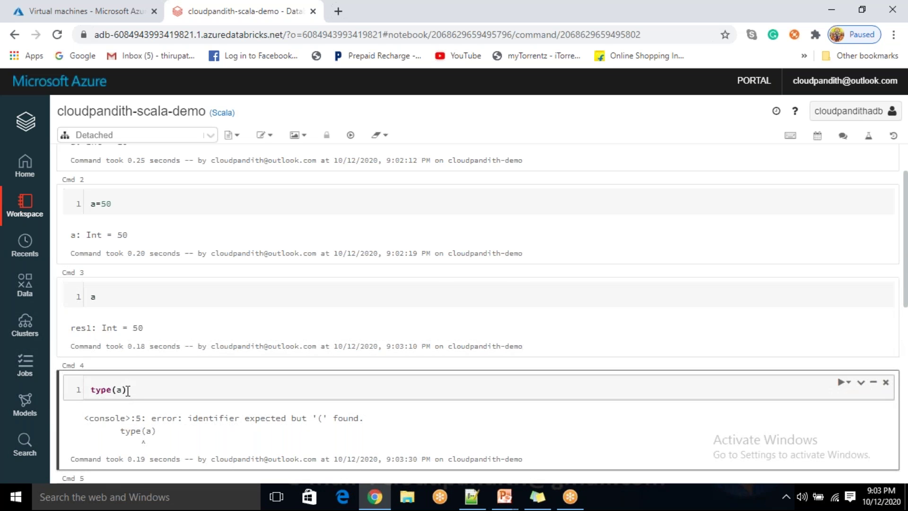
scroll(127, 378, down, 1)
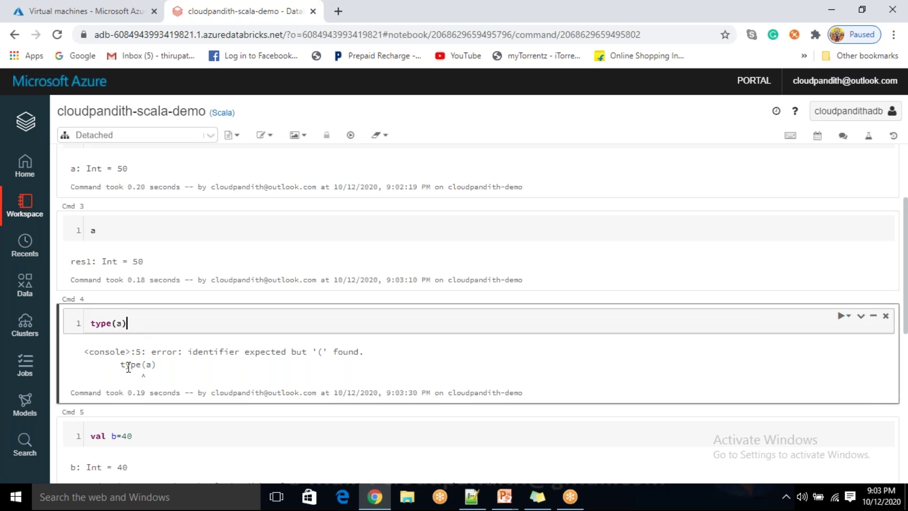
Clear the type(a) code and delete its cell from the notebook
drag(126, 323, 96, 326)
key(BackSpace)
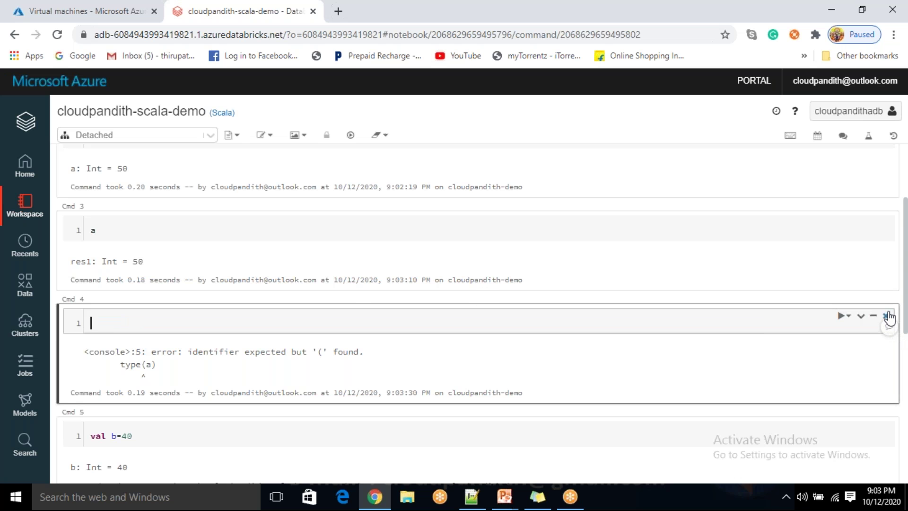
click(886, 316)
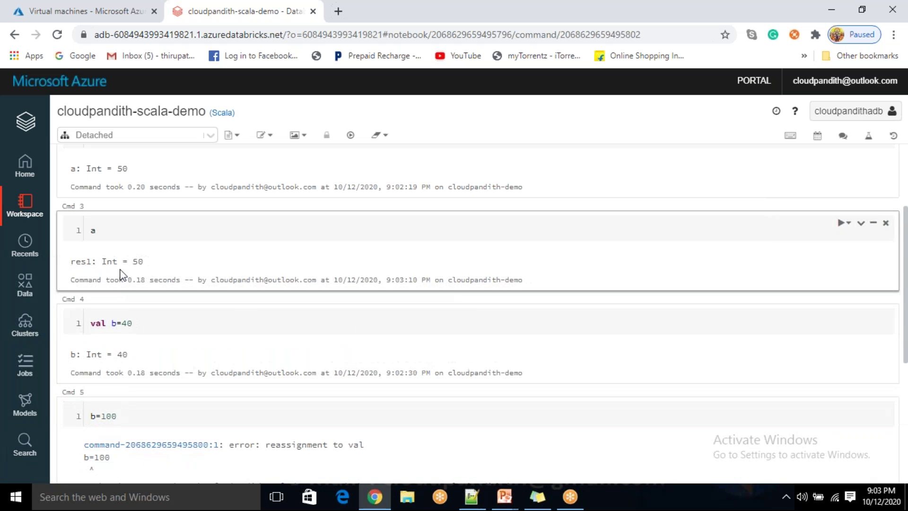
Insert a cell below the a cell with b=a.tostring on the first line and b on the second
double_click(114, 261)
click(485, 297)
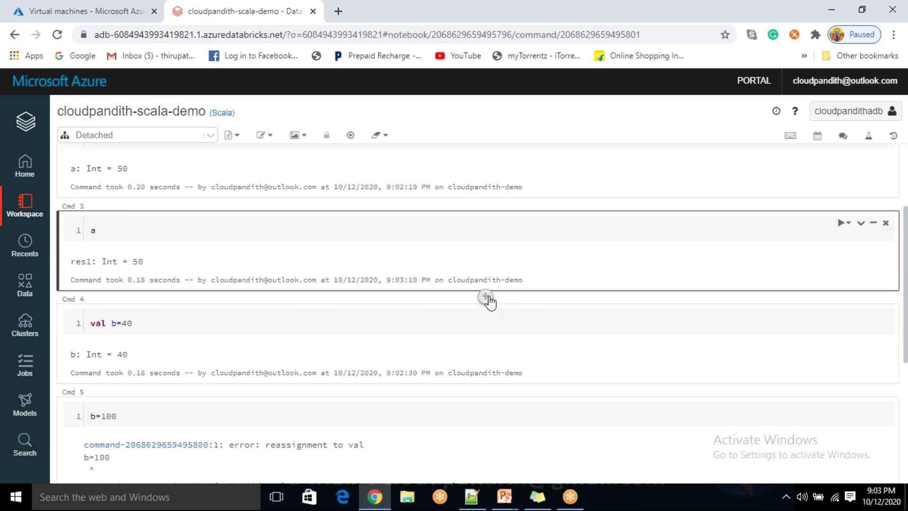
click(173, 316)
double_click(93, 230)
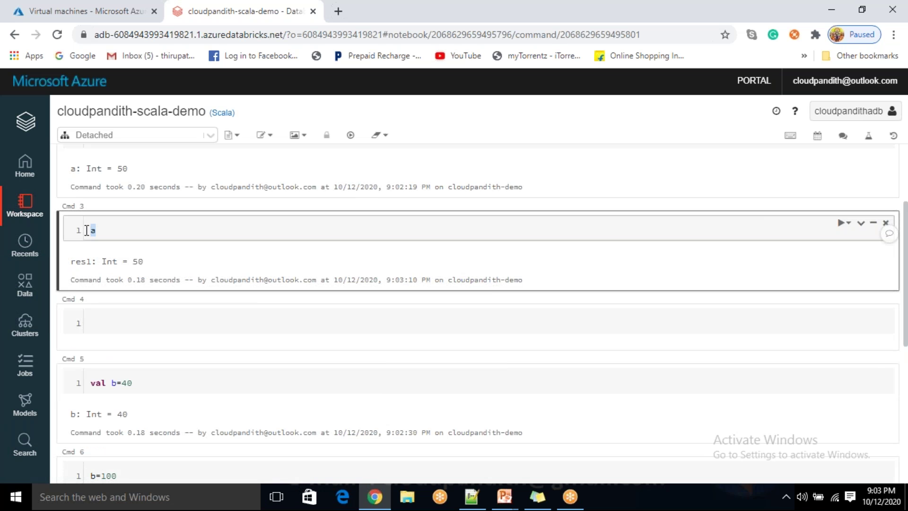
click(108, 316)
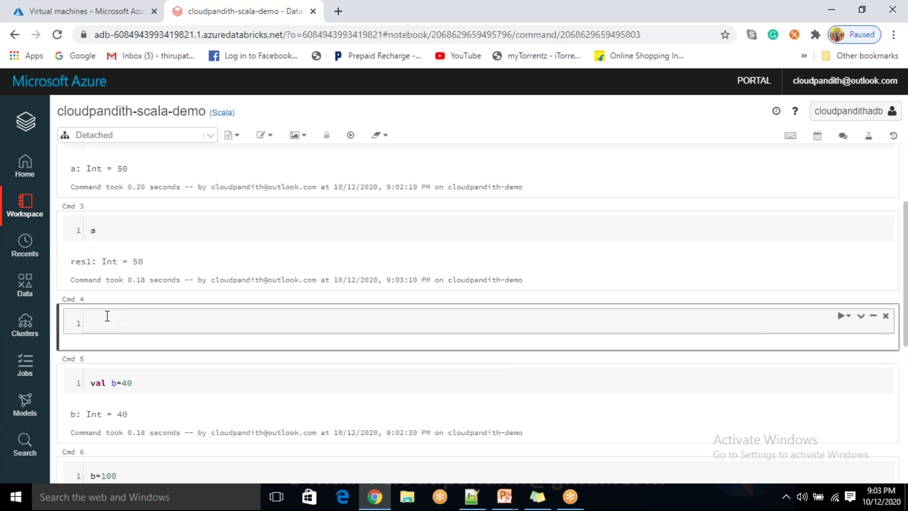
click(109, 261)
double_click(109, 261)
click(112, 318)
text(a.tostr)
text(ing)
text(b=)
key(Return)
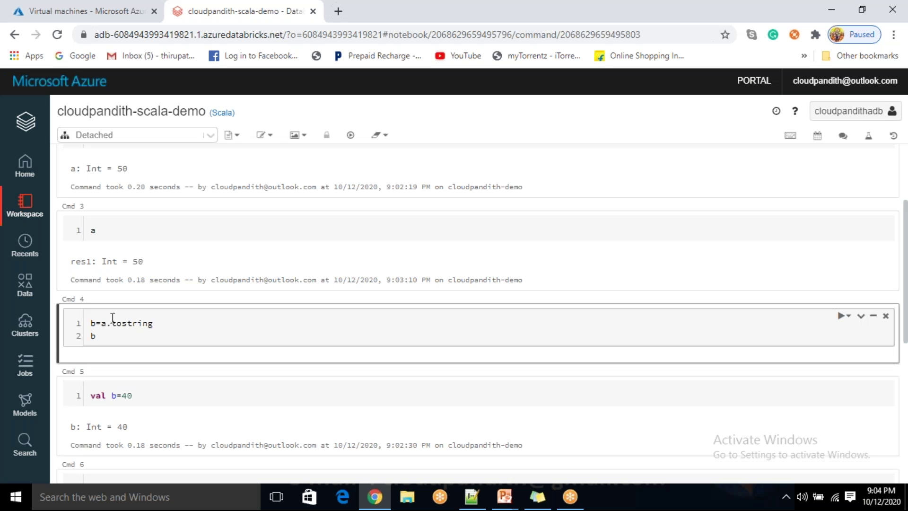
Run the new cell that assigns a.tostring to b
double_click(110, 261)
double_click(134, 323)
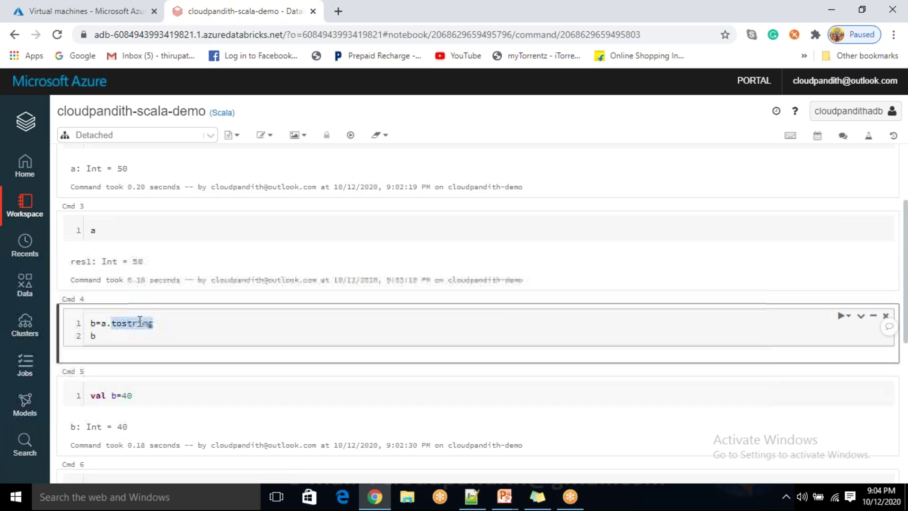
click(112, 331)
key(ctrl+Return)
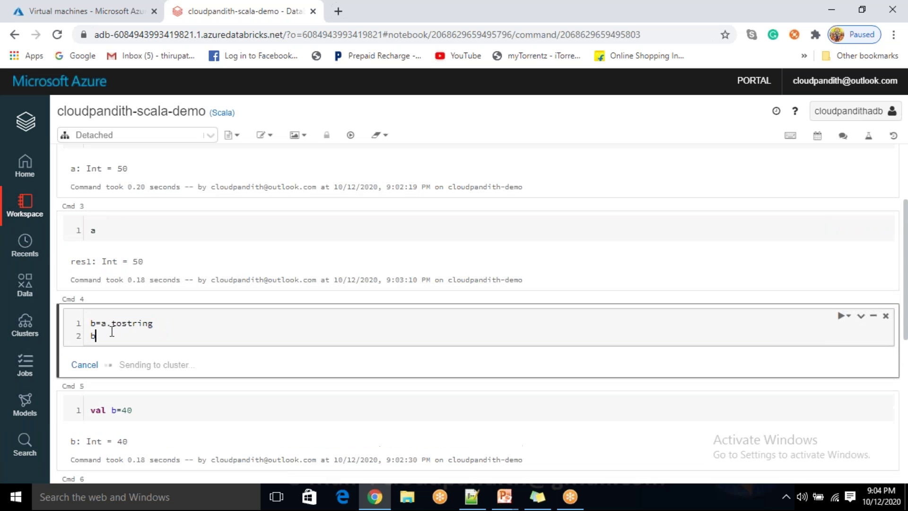
key(ctrl+Return)
key(Escape)
click(109, 338)
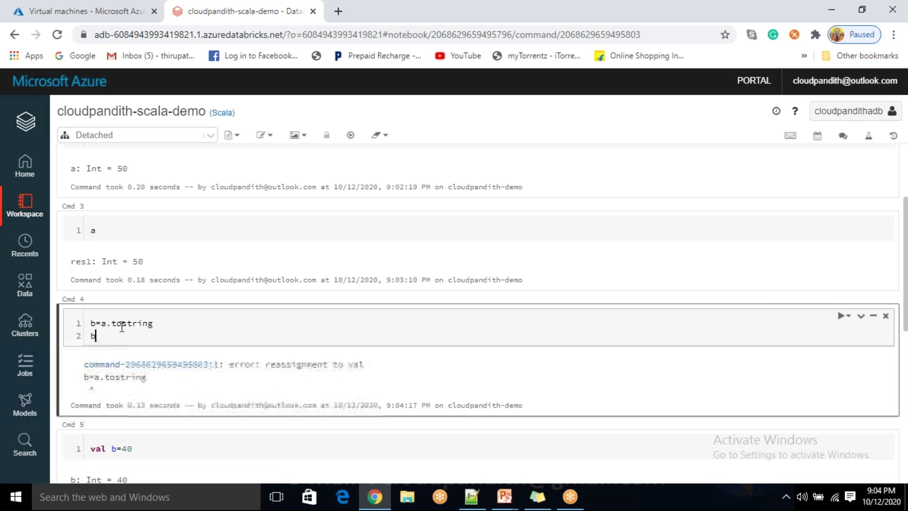
Capitalize the S so the conversion line reads b=a.toString, and rerun the cell
click(128, 325)
key(BackSpace)
text(S)
key(ctrl+Return)
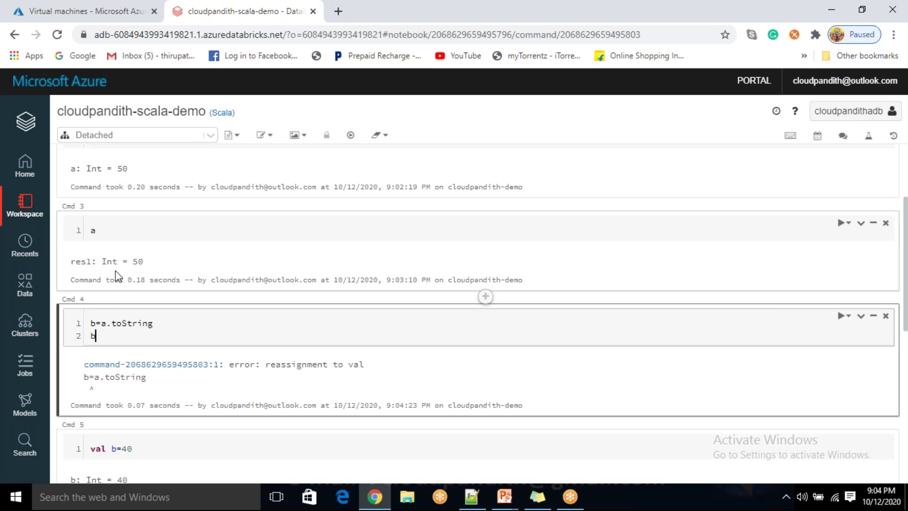
Change toString back to lowercase tostring in the b conversion cell and rerun it
click(116, 232)
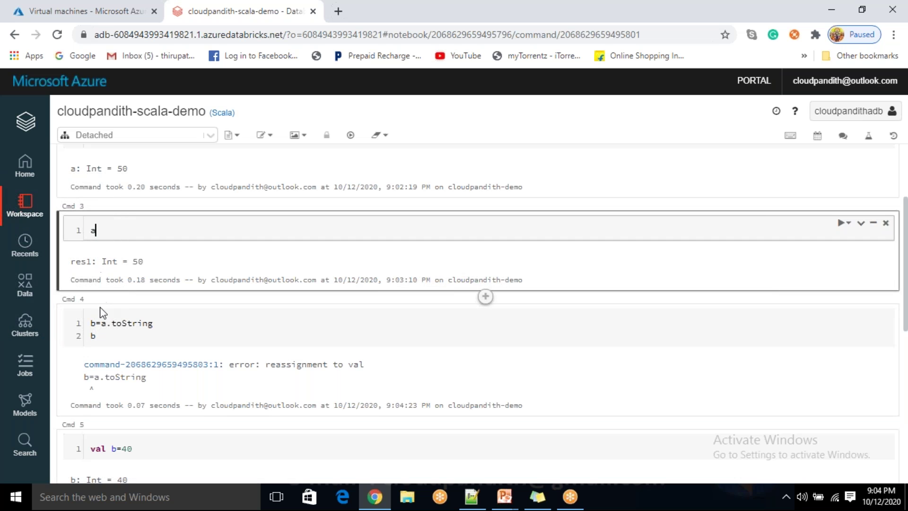
scroll(108, 326, up, 3)
scroll(113, 330, down, 3)
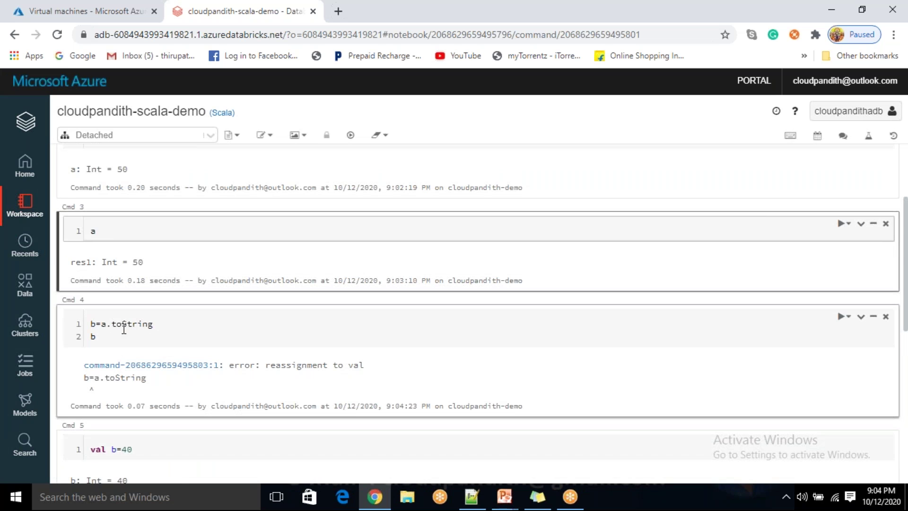
click(127, 324)
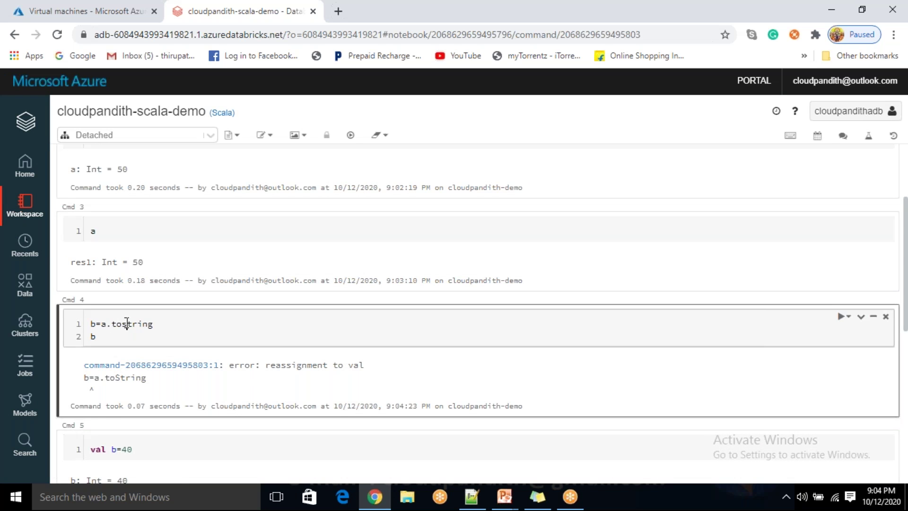
key(ctrl+Return)
Replace b with c on both lines of the conversion cell, giving c=a.tostring and c, and run it
scroll(181, 338, up, 3)
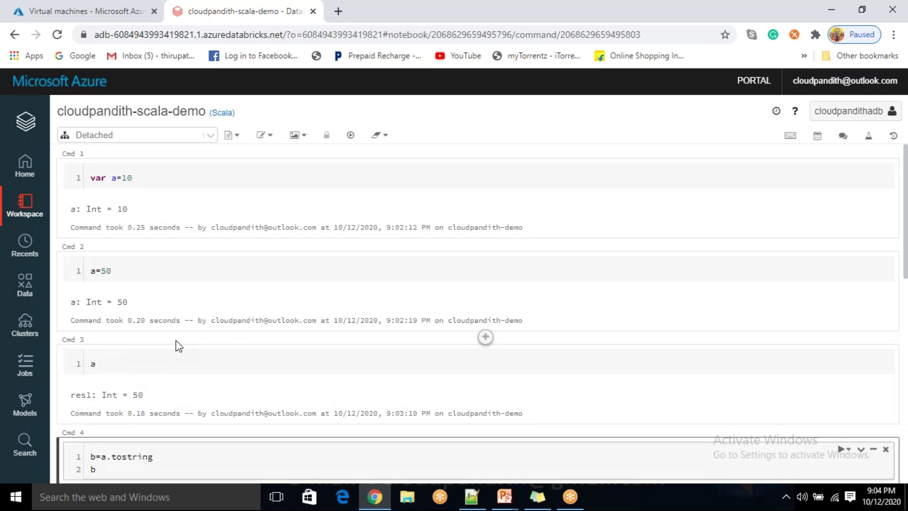
scroll(178, 345, down, 5)
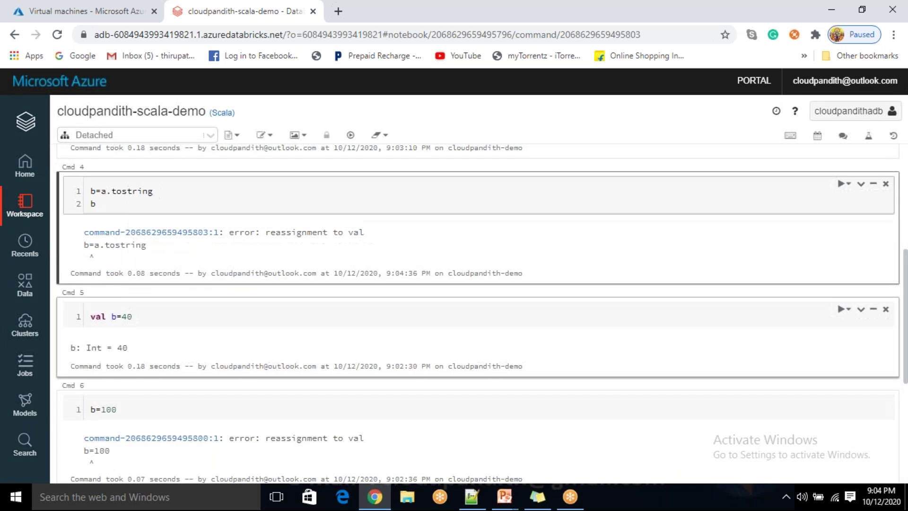
scroll(109, 469, up, 5)
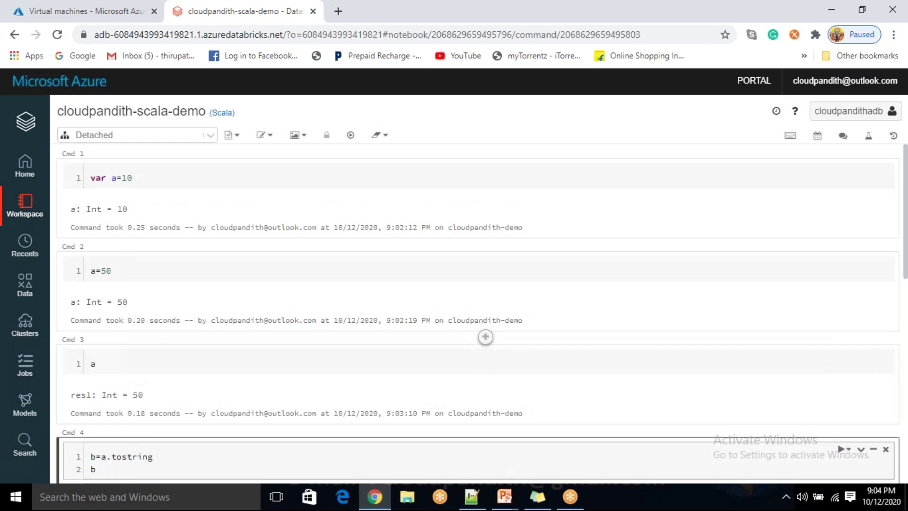
scroll(109, 468, down, 1)
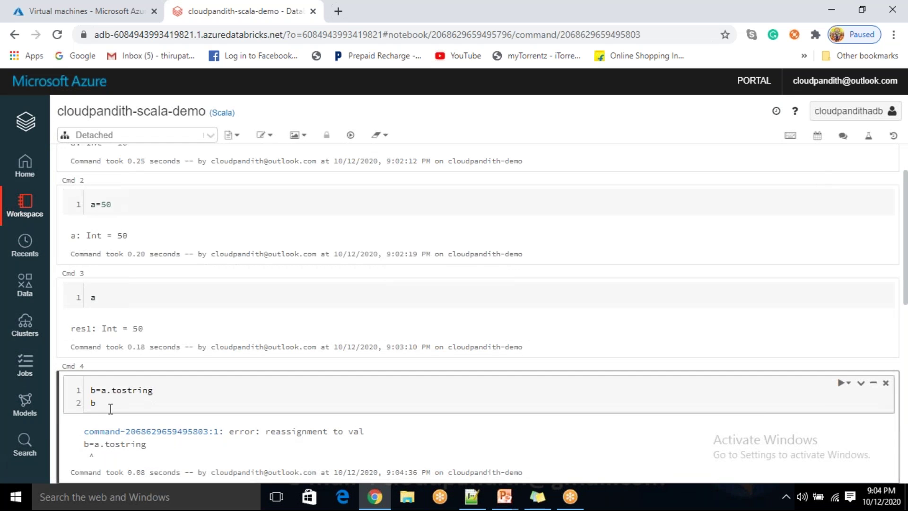
click(109, 405)
click(96, 390)
key(BackSpace)
text(c)
key(Return)
text(c)
key(shift+Return)
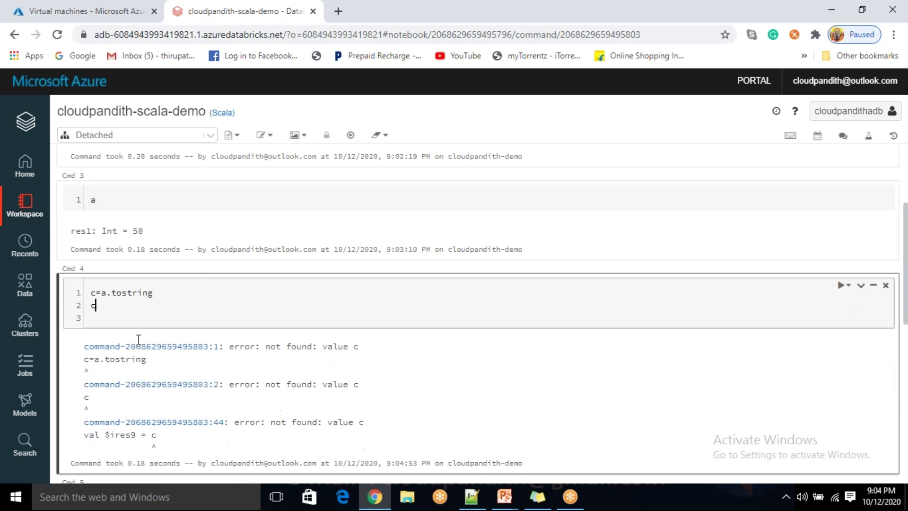
Correct the method name to toString in the c conversion cell and rerun it
scroll(133, 324, up, 2)
click(127, 325)
key(BackSpace)
text(S)
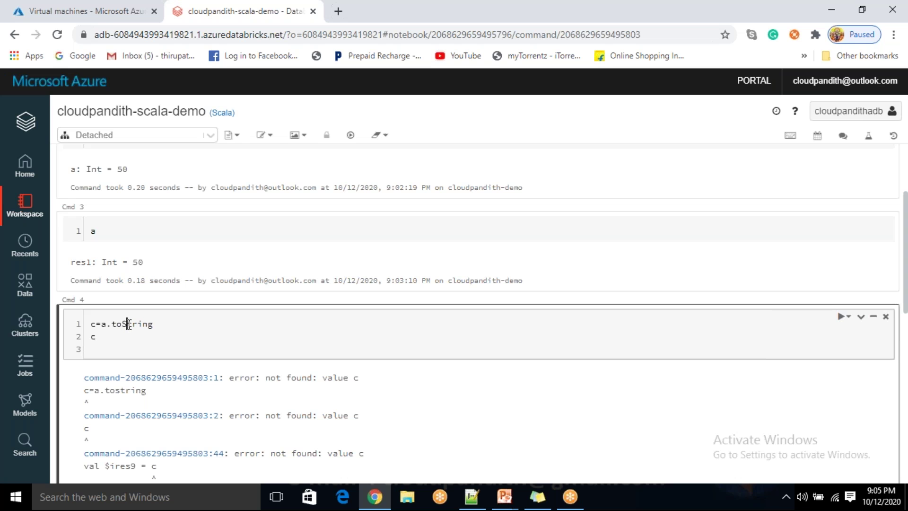
key(ctrl+Return)
click(116, 340)
scroll(116, 340, down, 2)
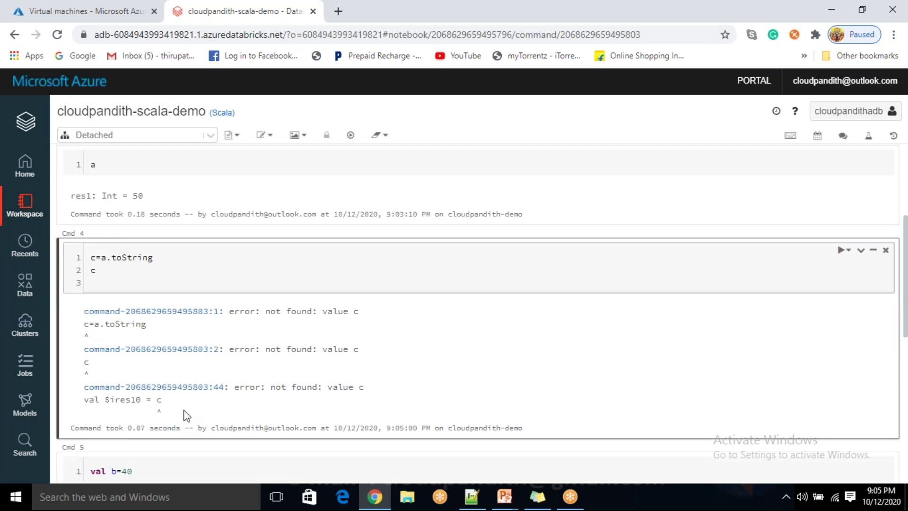
Declare c with val so the line reads val c=a.toString, and rerun the cell
click(91, 257)
text(val)
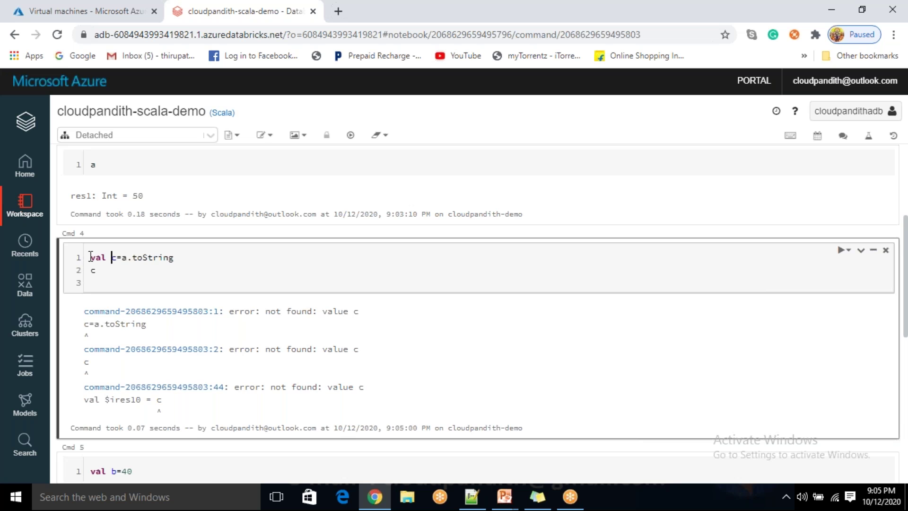
key(ctrl+Return)
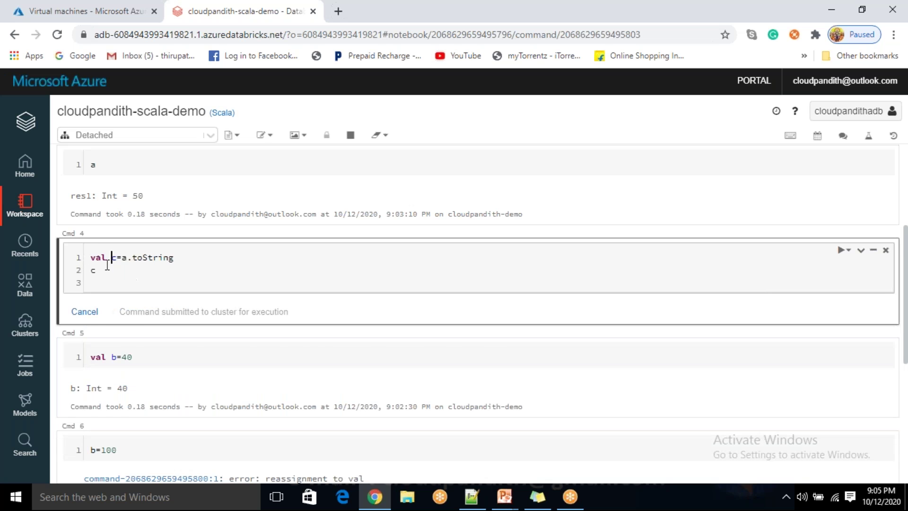
click(105, 270)
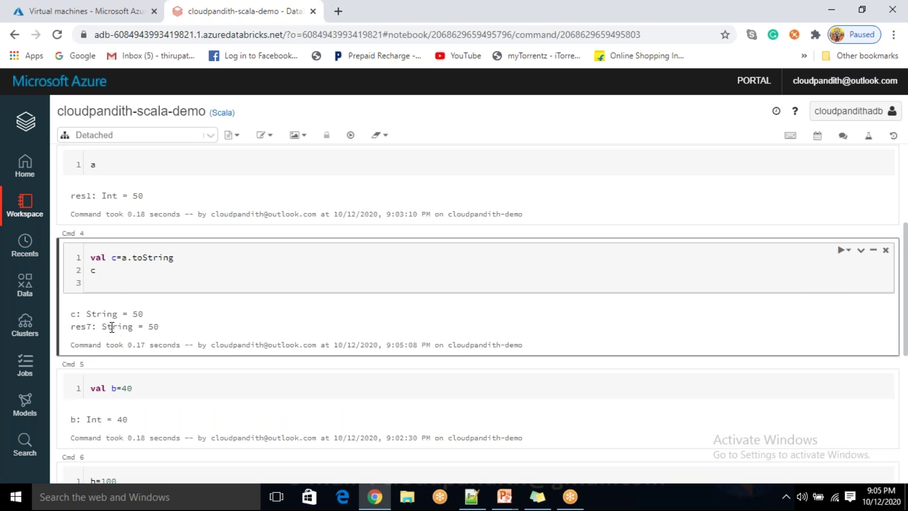
Examine the output type and val declaration of the c=a.toString cell and compare them with the a cells above
drag(112, 326, 163, 327)
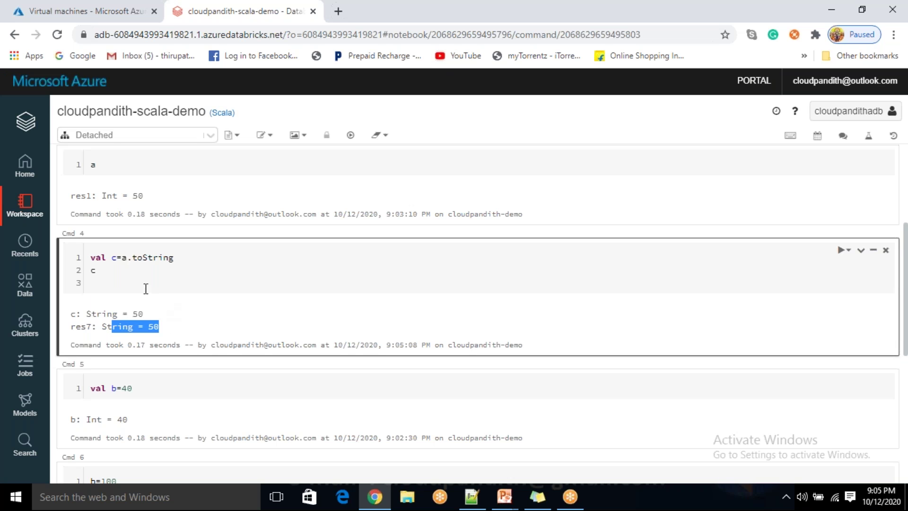
click(95, 283)
drag(108, 272, 80, 259)
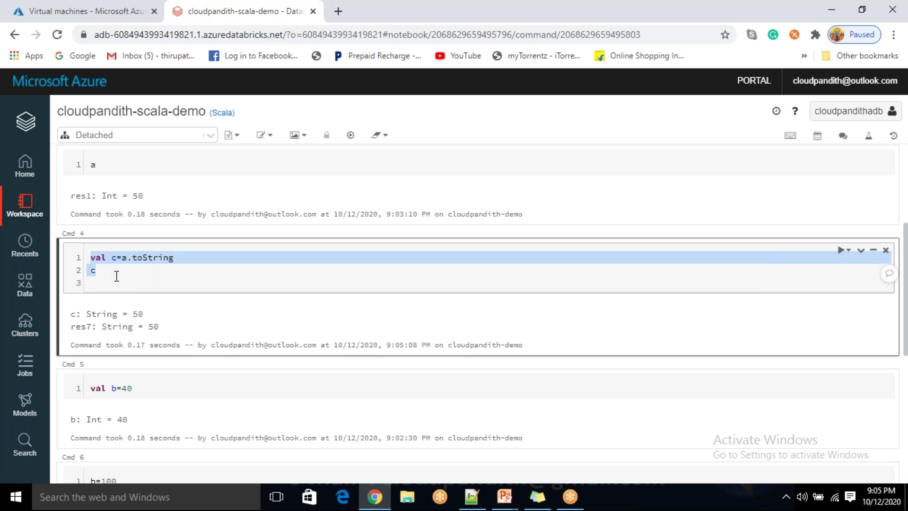
click(116, 275)
double_click(97, 261)
click(116, 273)
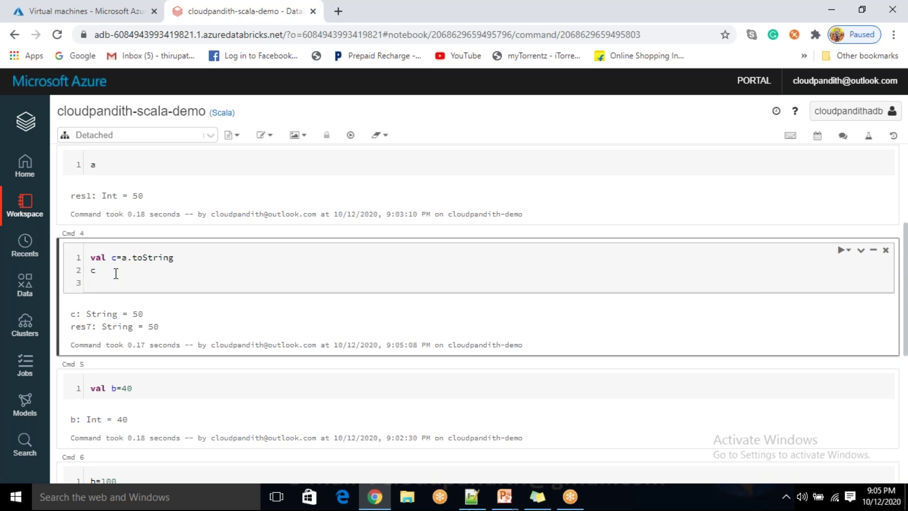
double_click(98, 255)
click(112, 270)
scroll(165, 263, up, 4)
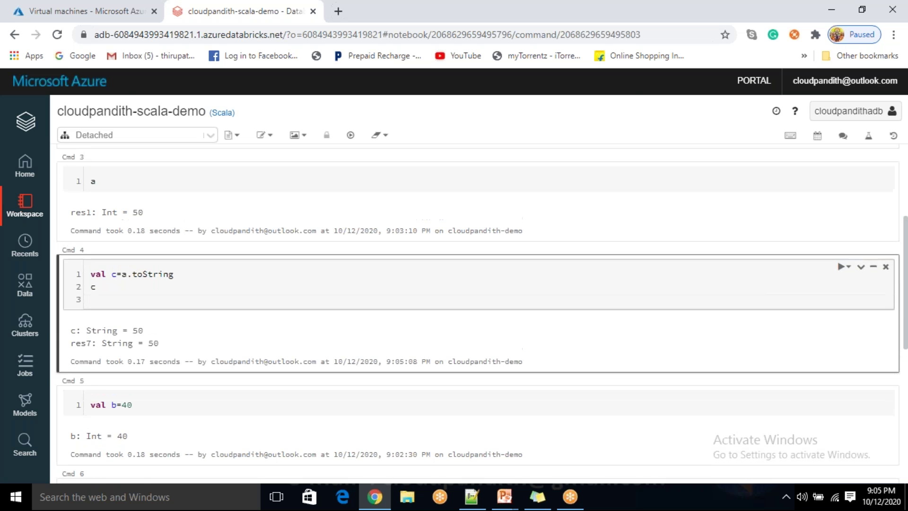
click(140, 265)
click(130, 367)
scroll(146, 371, down, 3)
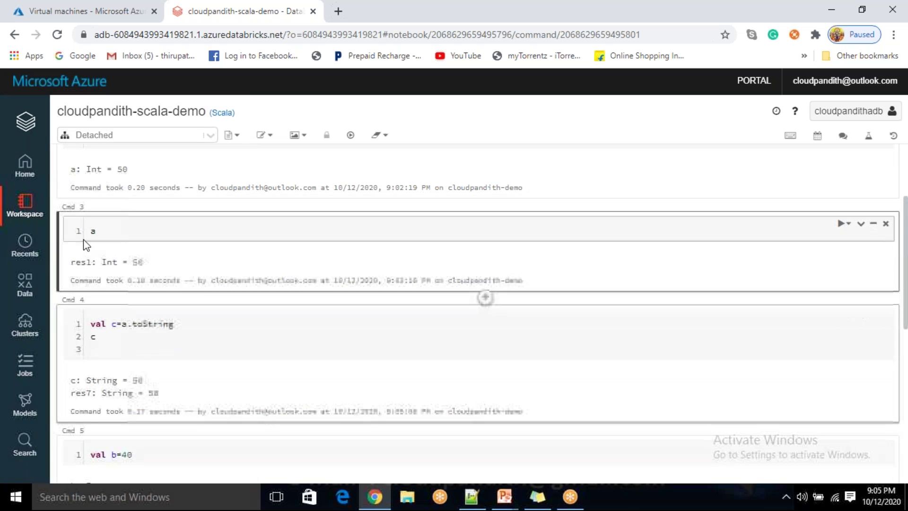
Create a notebook named cloudpandith-demo with SQL as the default language on the cloudpandith-demo cluster
click(26, 123)
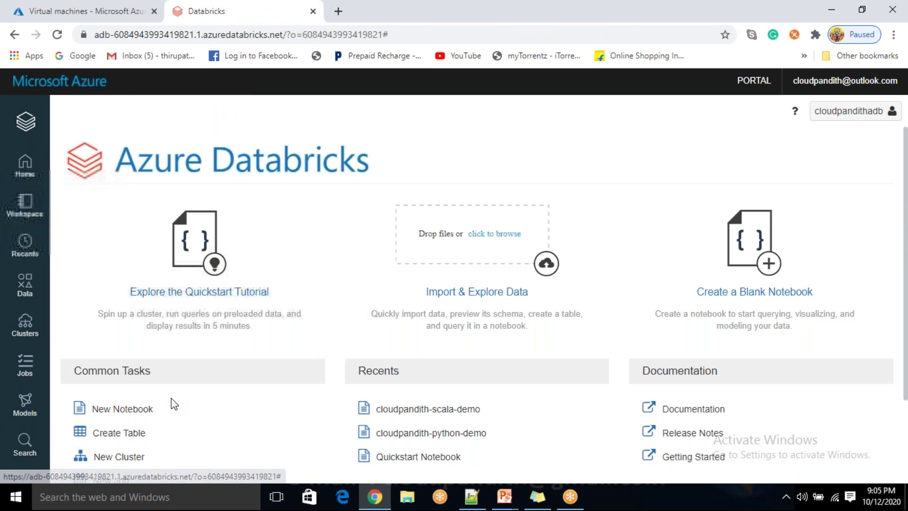
click(115, 342)
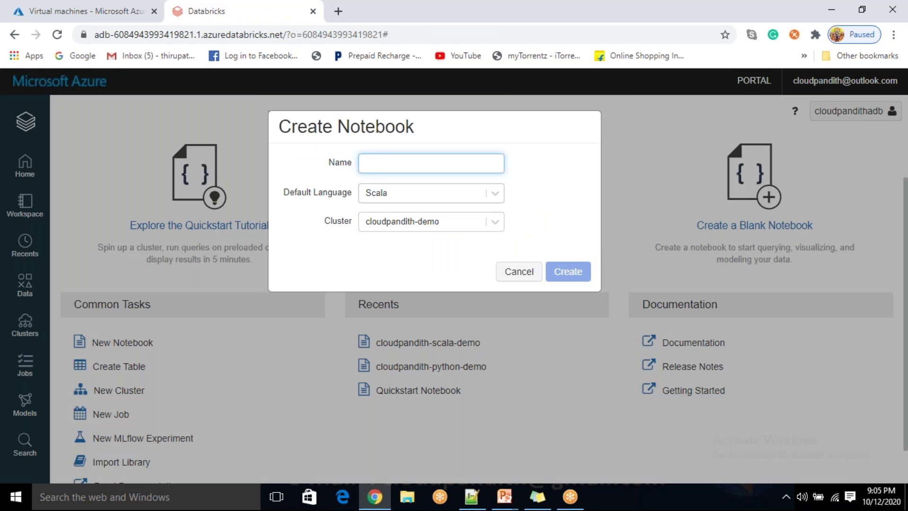
click(492, 194)
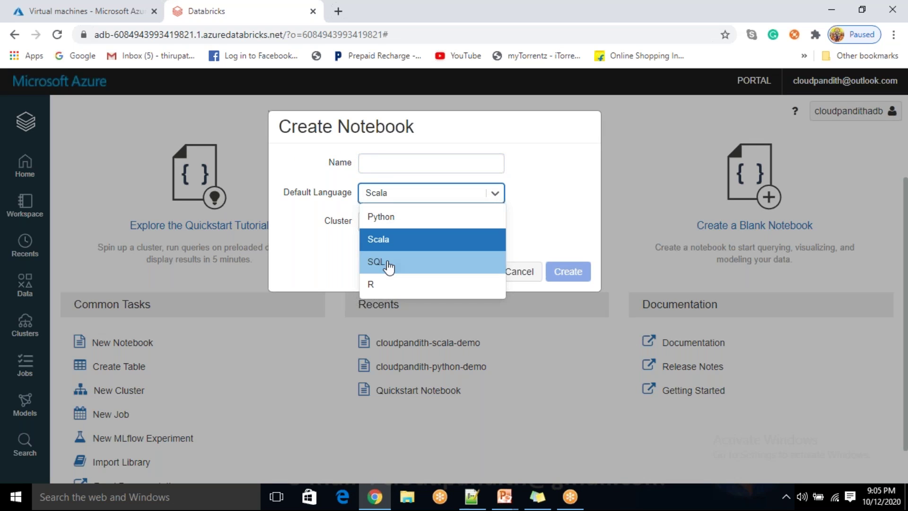
click(385, 260)
click(382, 163)
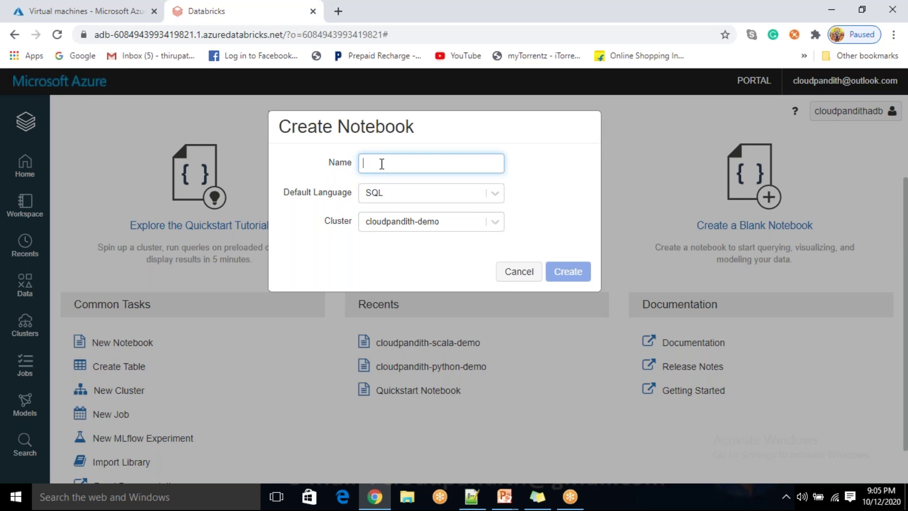
text(cloudpand)
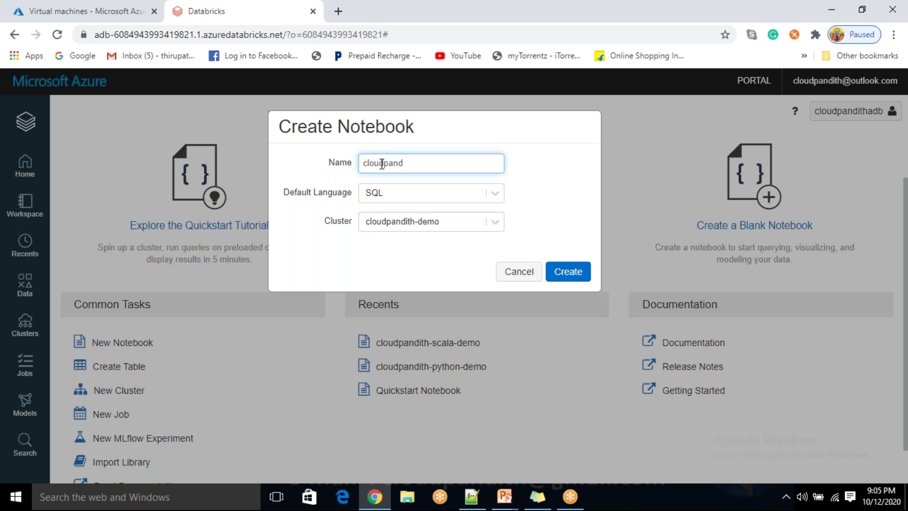
text(ith-demo)
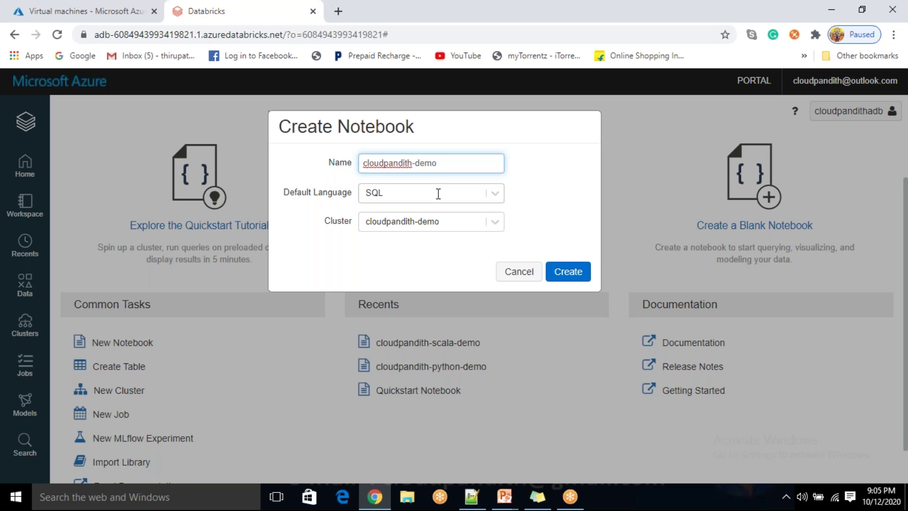
click(574, 270)
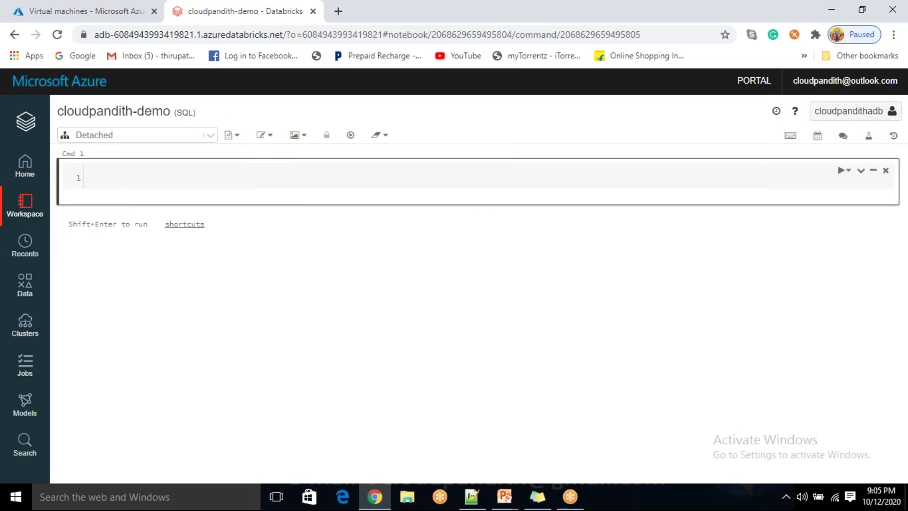
Rename the new SQL notebook as cloudpandith-sql-demo
click(238, 134)
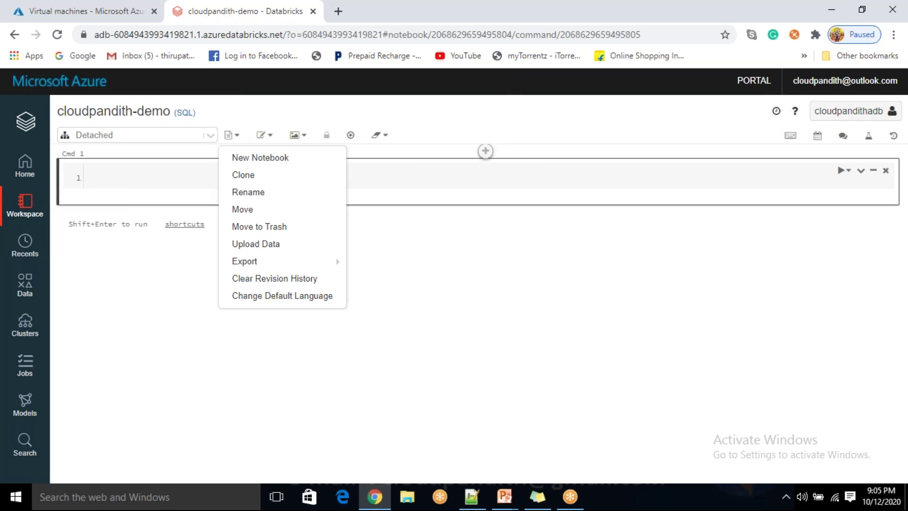
click(248, 194)
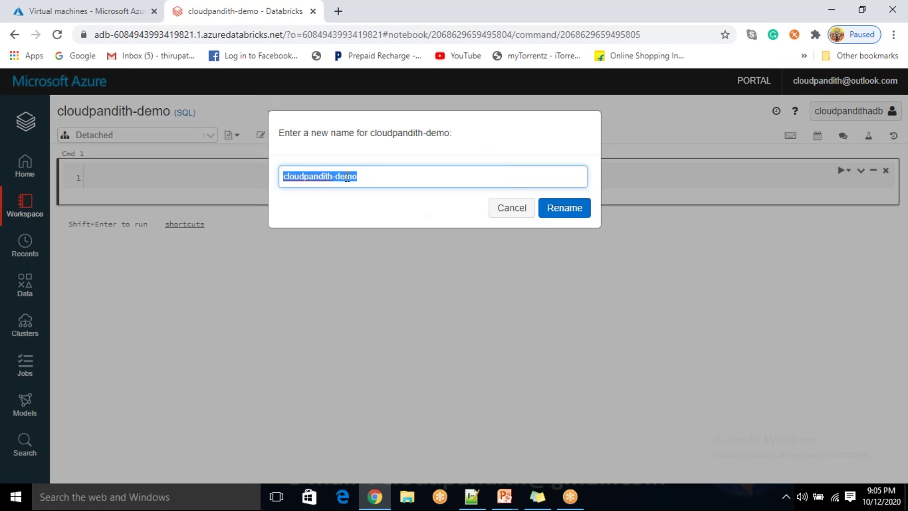
click(335, 176)
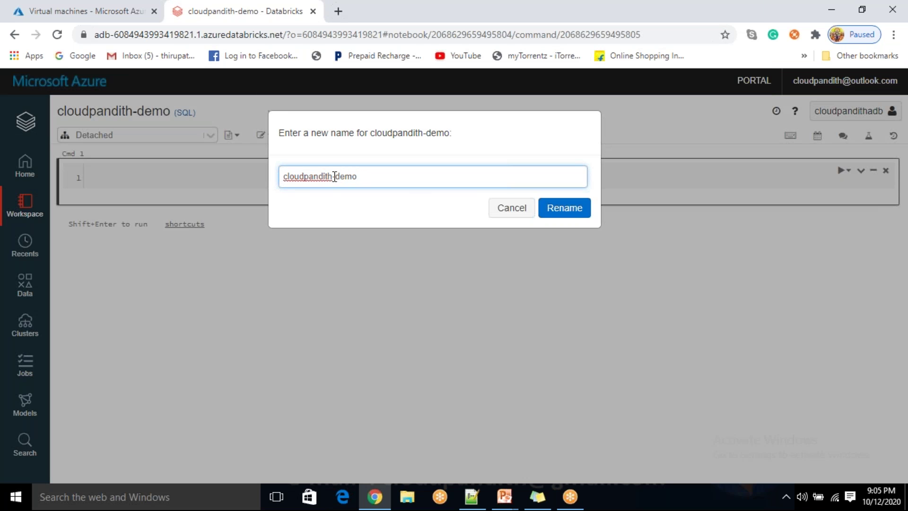
text(sql-)
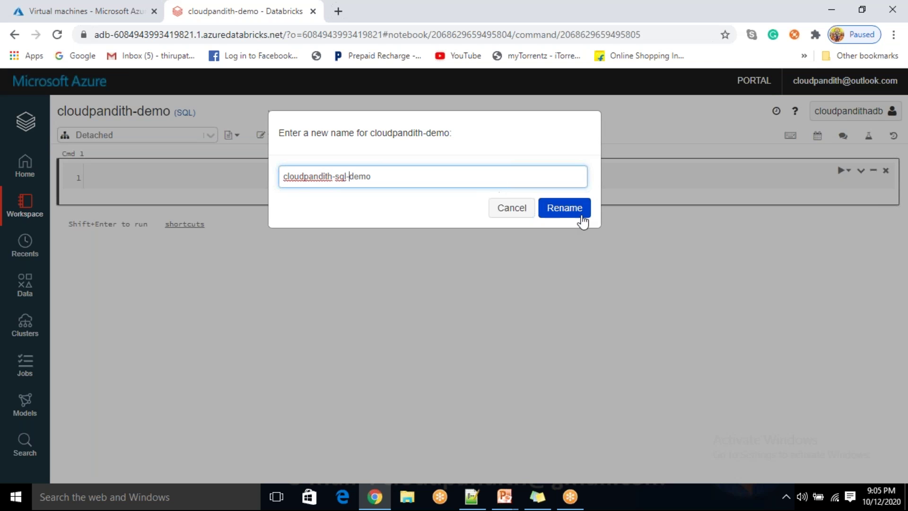
click(580, 213)
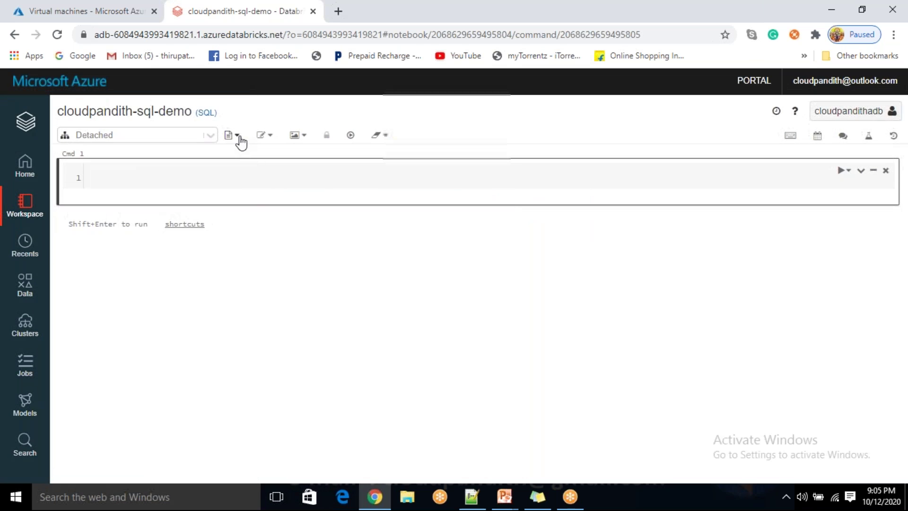
Enter the query select current_date() in the first cell and run it
click(247, 174)
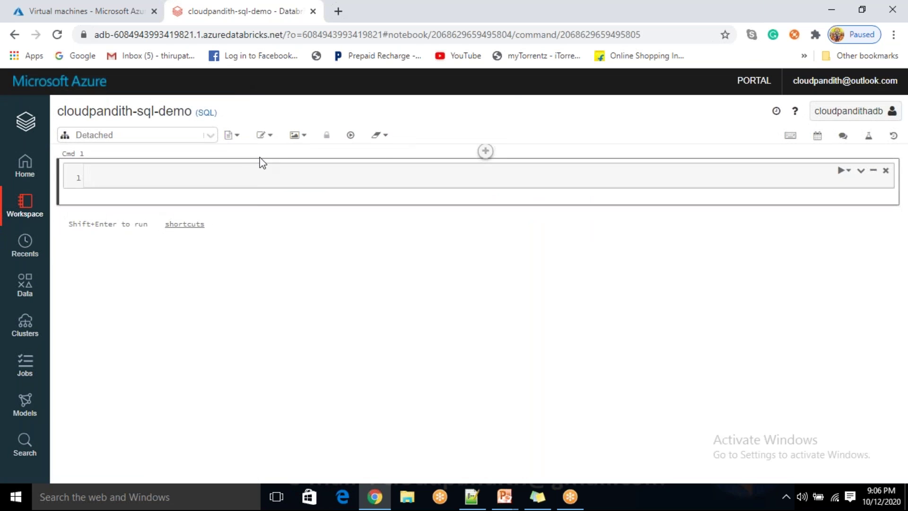
click(237, 136)
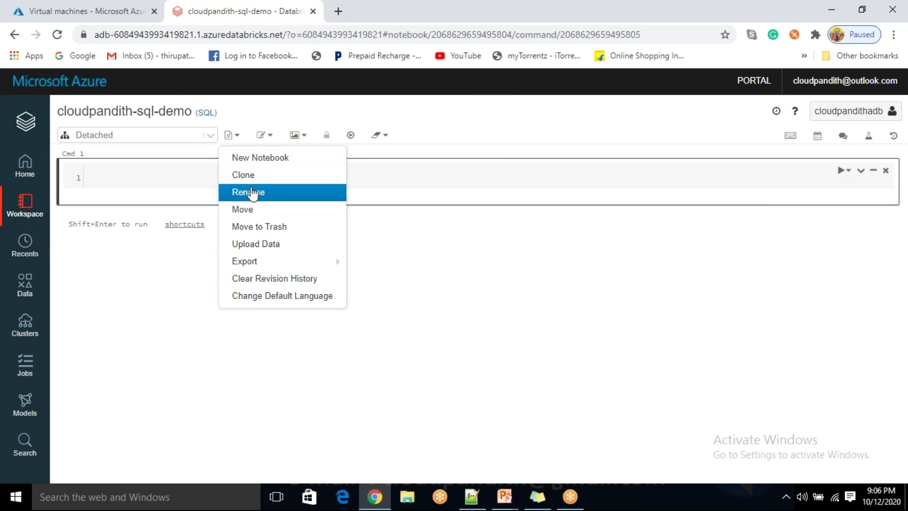
click(196, 171)
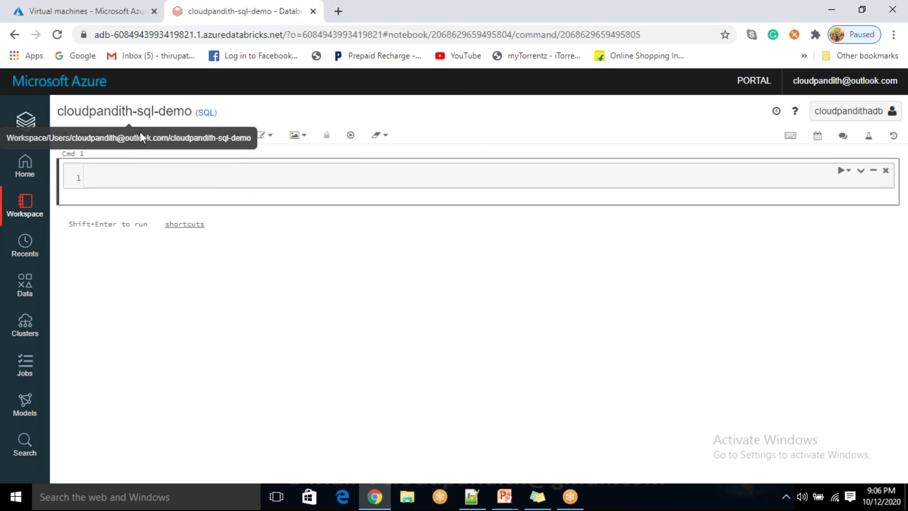
text(select current_date()
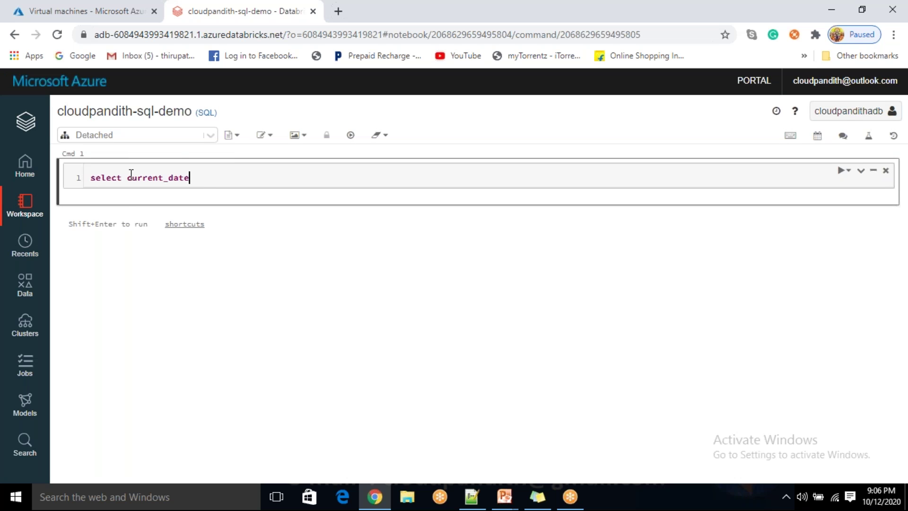
key(shift+Return)
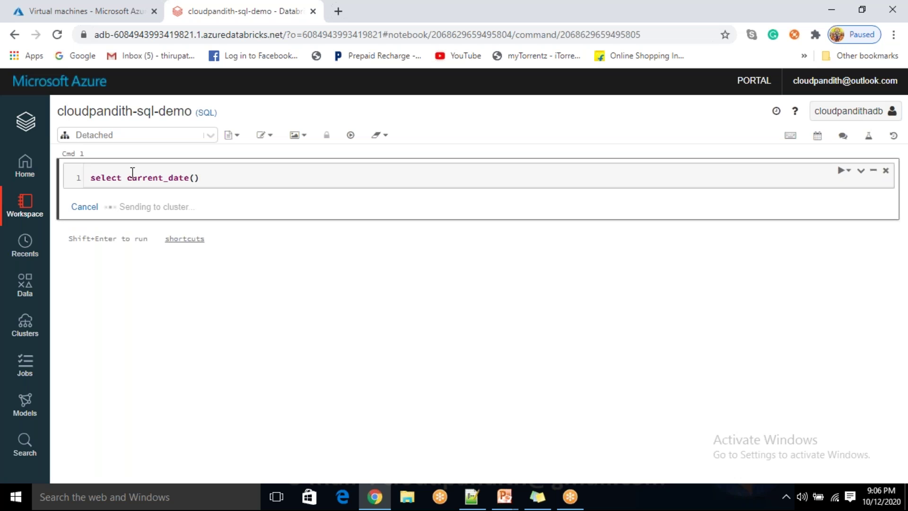
Add a second cell with the query select "azure databricks" as coursename and run it
click(485, 227)
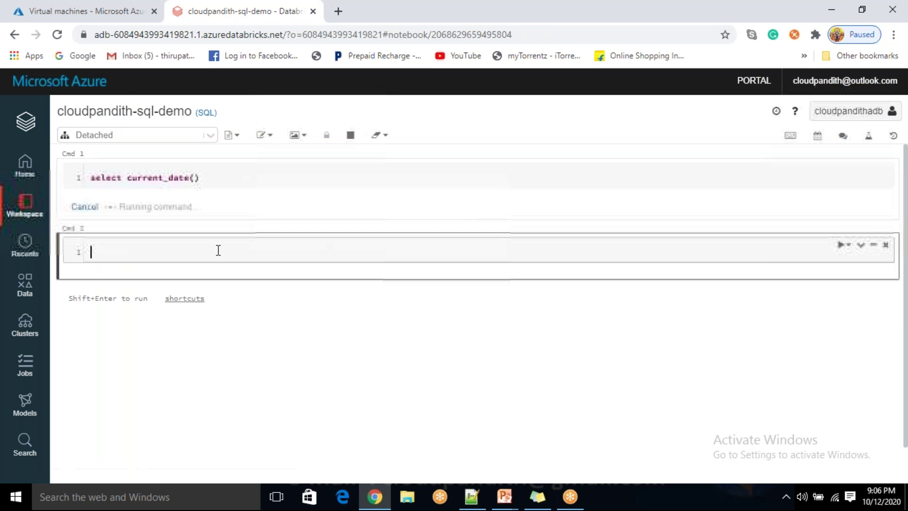
text(select "ramakrishna")
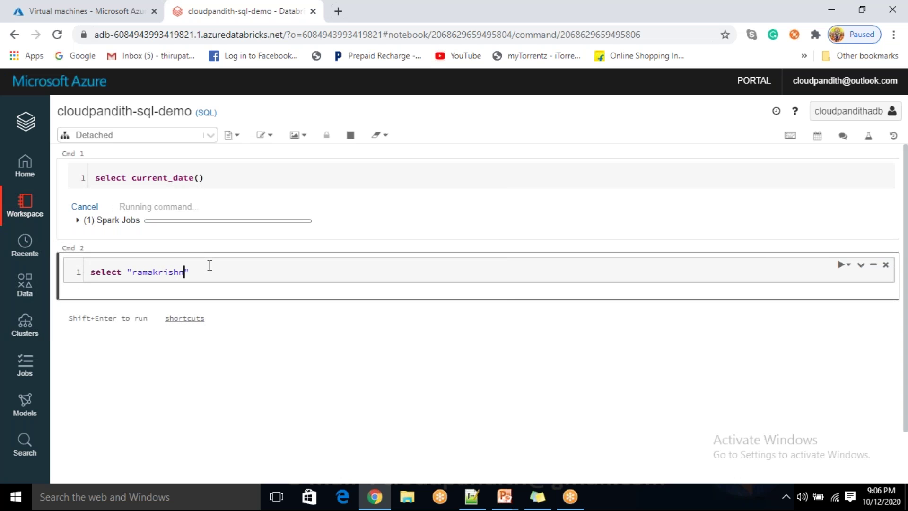
text( as)
key(BackSpace)
key(BackSpace)
key(BackSpace)
key(BackSpace)
key(BackSpace)
key(BackSpace)
key(BackSpace)
key(BackSpace)
key(BackSpace)
key(BackSpace)
key(BackSpace)
key(BackSpace)
key(BackSpace)
key(BackSpace)
key(BackSpace)
text(azure databricks" as coursename)
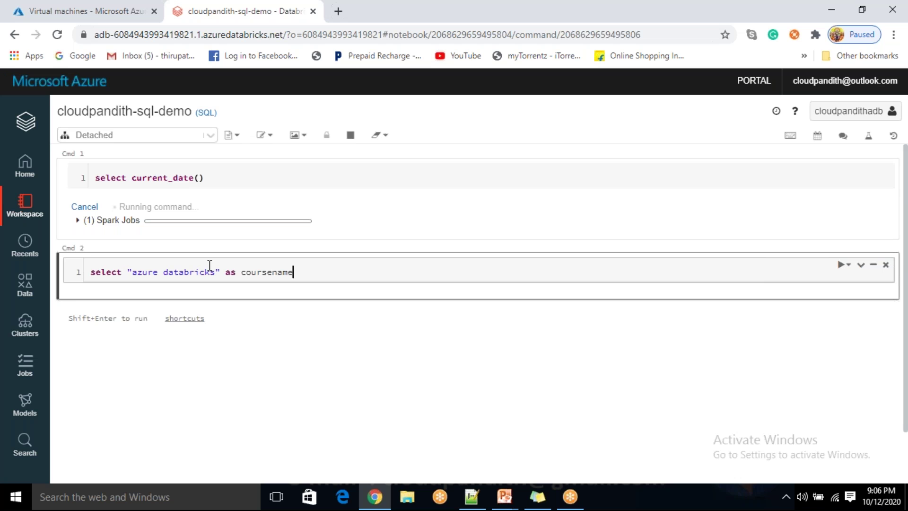
key(ctrl+Return)
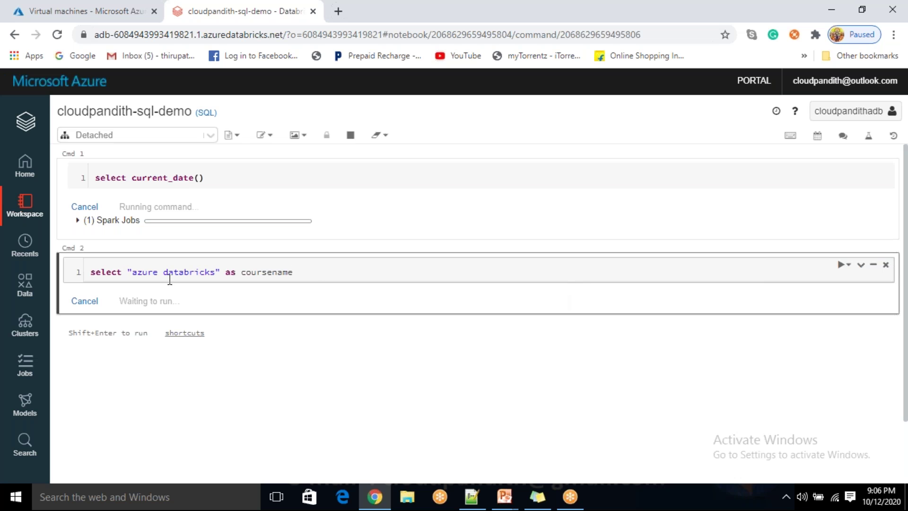
Examine the run status of the current_date() and coursename query cells
click(76, 335)
drag(75, 336, 123, 369)
click(114, 365)
click(124, 367)
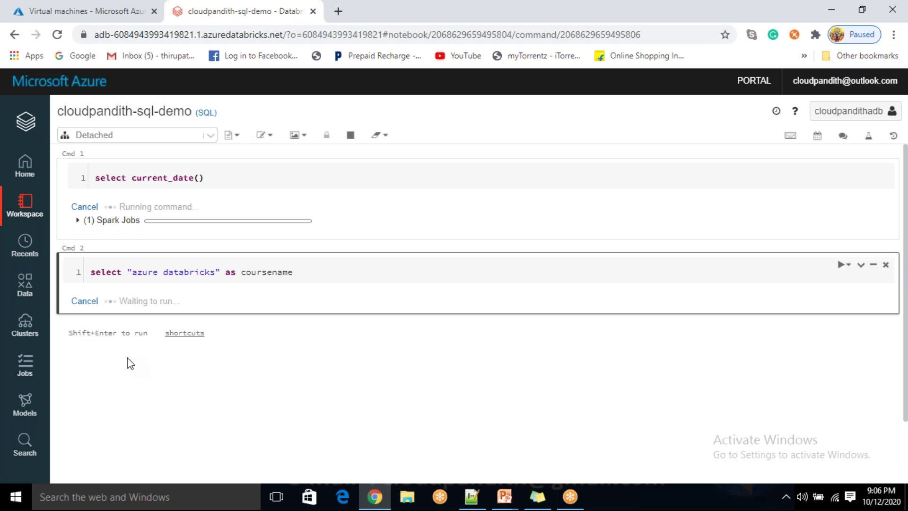
drag(128, 207, 188, 208)
click(198, 203)
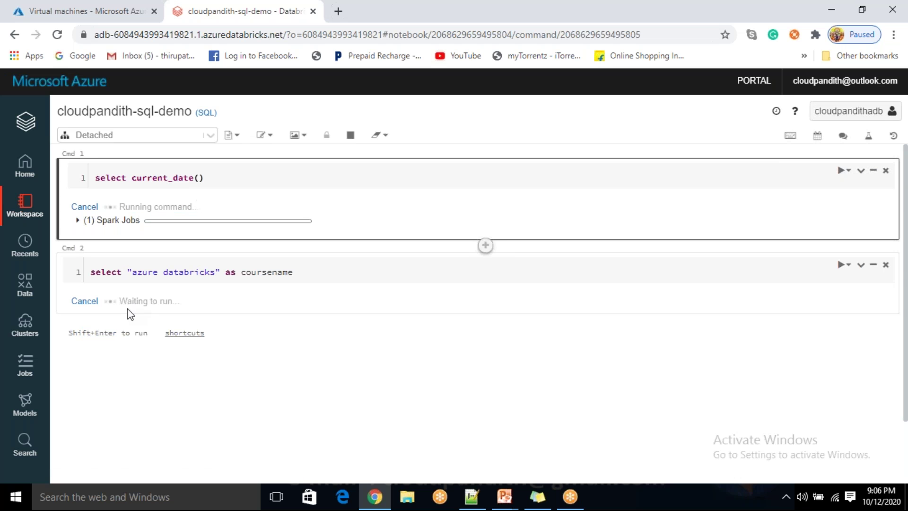
drag(127, 301, 174, 301)
click(105, 300)
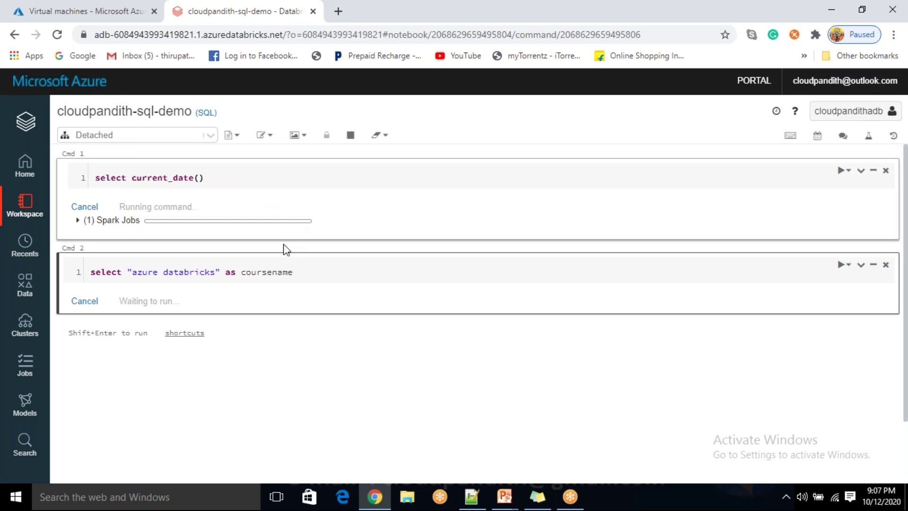
drag(210, 179, 90, 179)
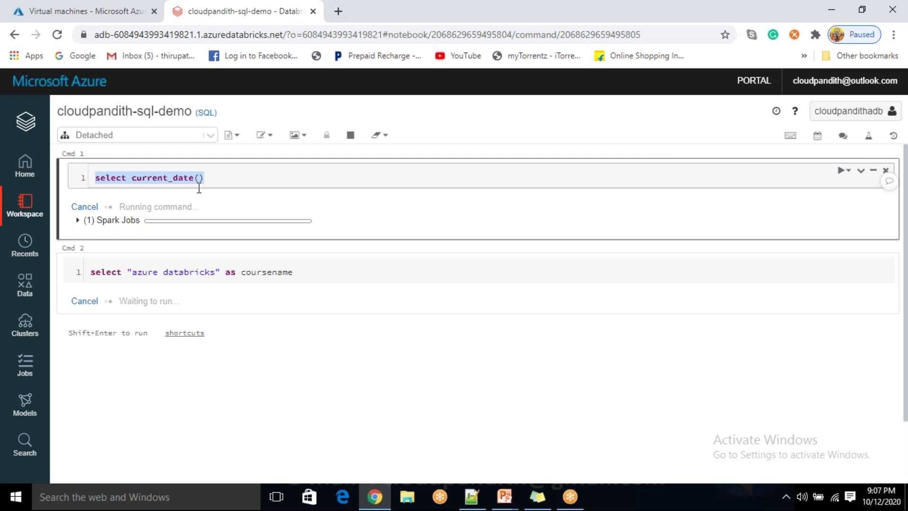
click(211, 177)
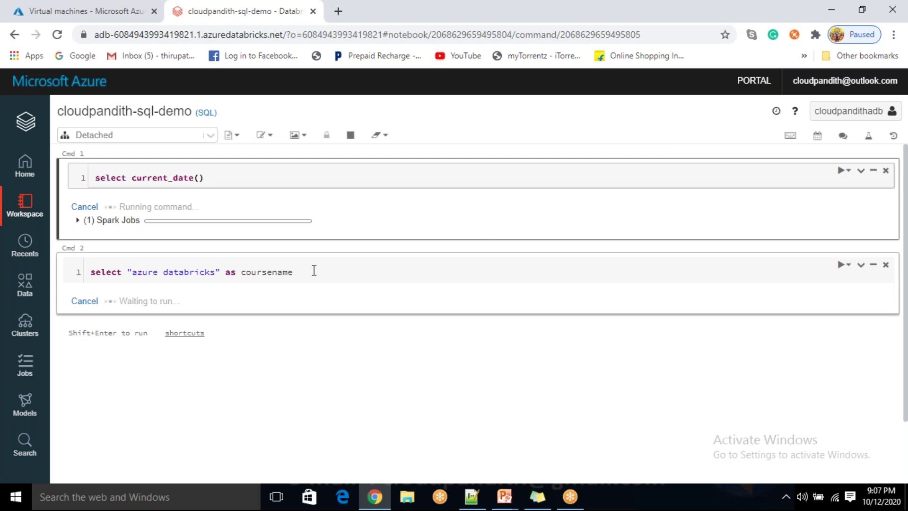
drag(201, 271, 307, 279)
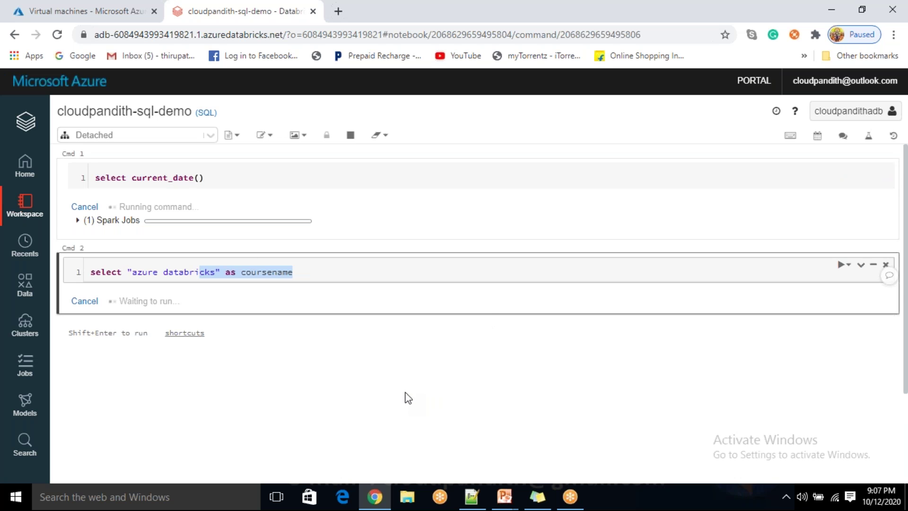
click(248, 184)
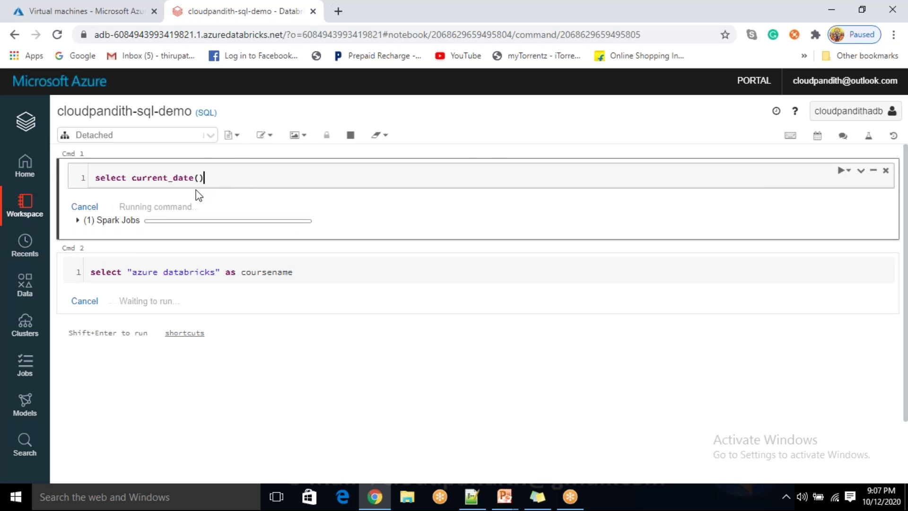
Check which clusters the notebook can attach to and inspect the Spark Jobs entry of the current_date() cell
click(210, 137)
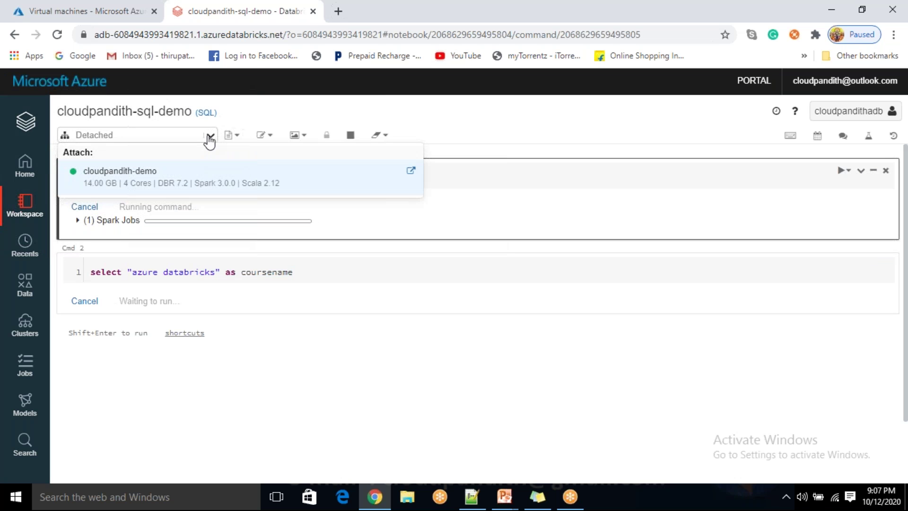
click(448, 185)
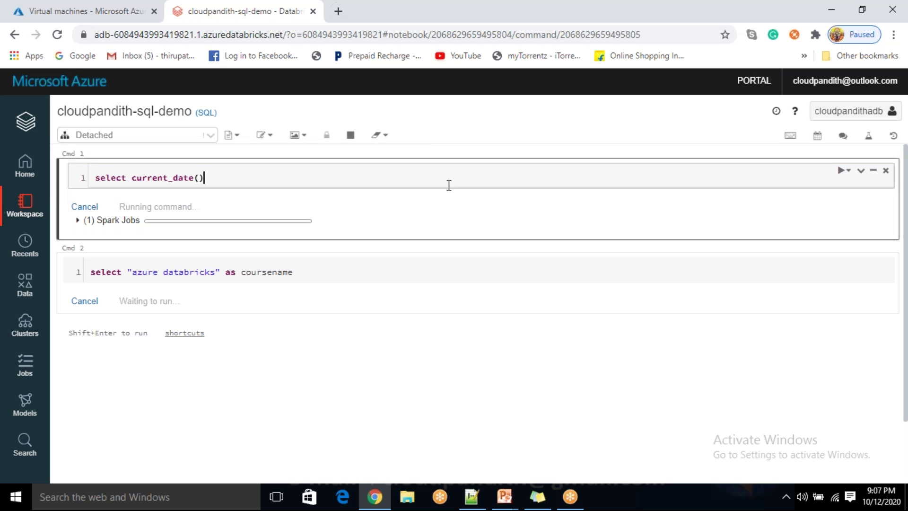
click(77, 221)
click(78, 221)
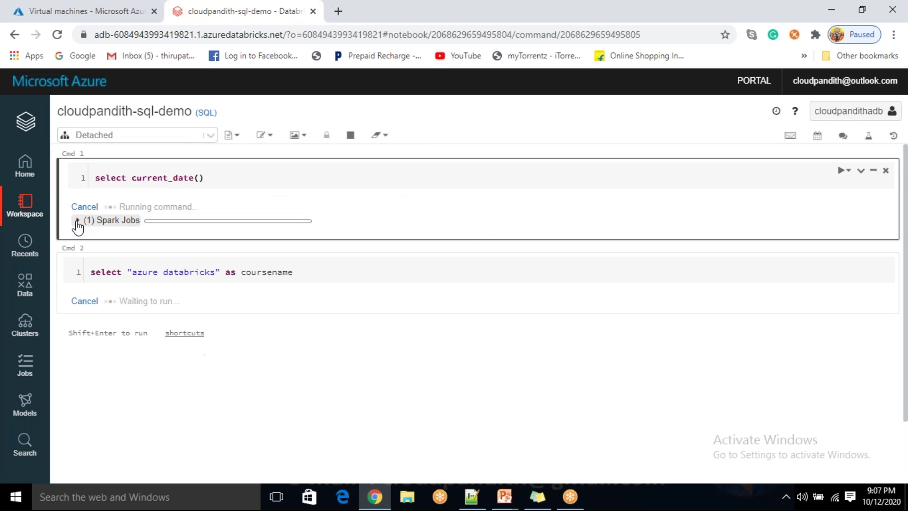
click(77, 222)
click(78, 221)
Cancel the running current_date() query and select the whole coursename query in the second cell
click(221, 178)
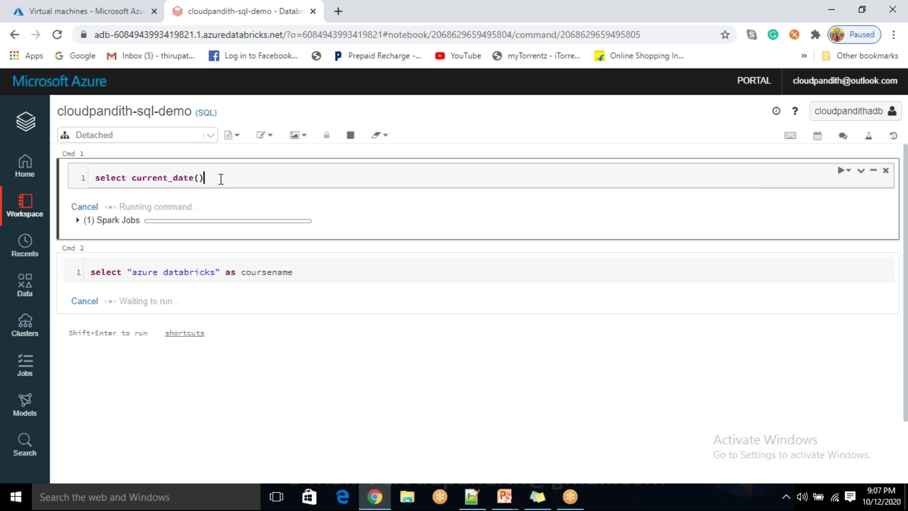
click(84, 207)
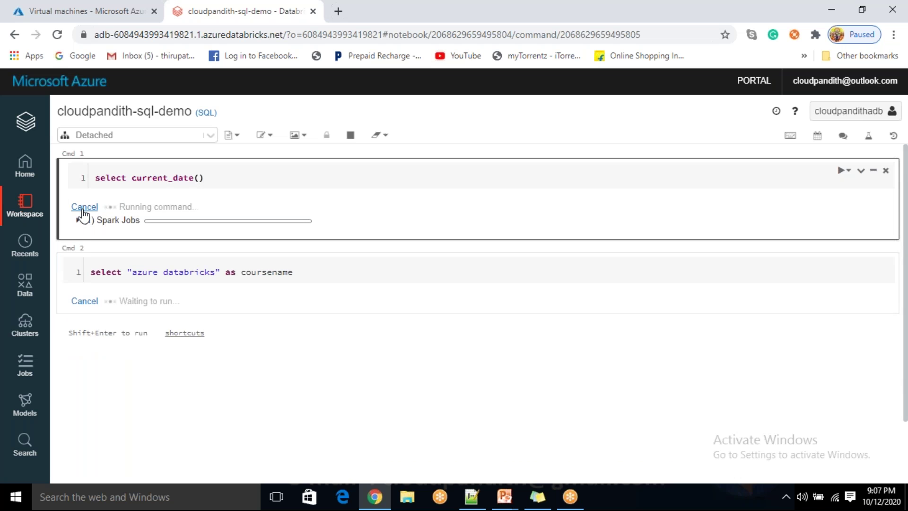
click(317, 286)
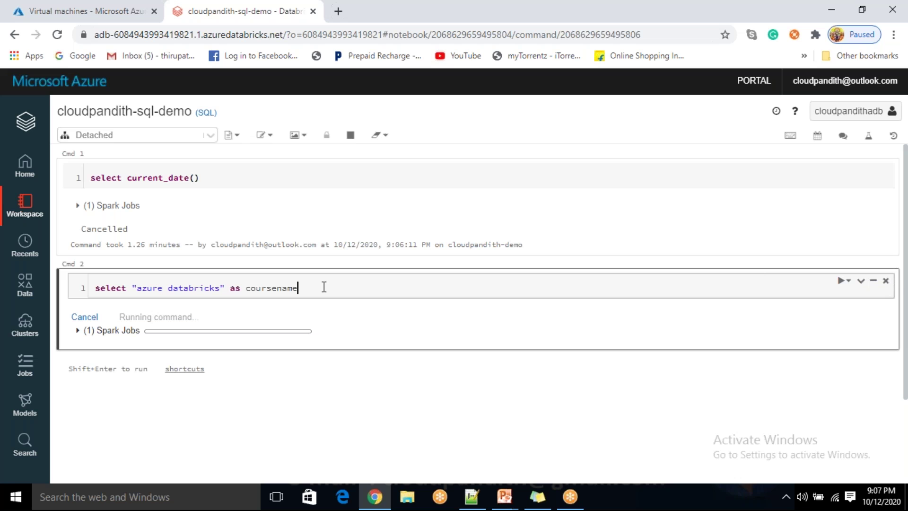
drag(316, 285, 105, 288)
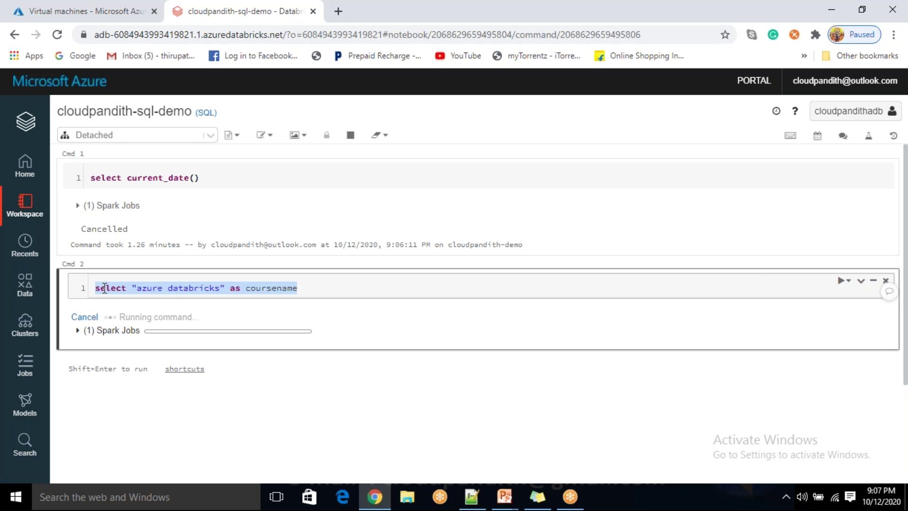
Review the coursename query in the second cell and the current_date() query in the first cell
double_click(194, 288)
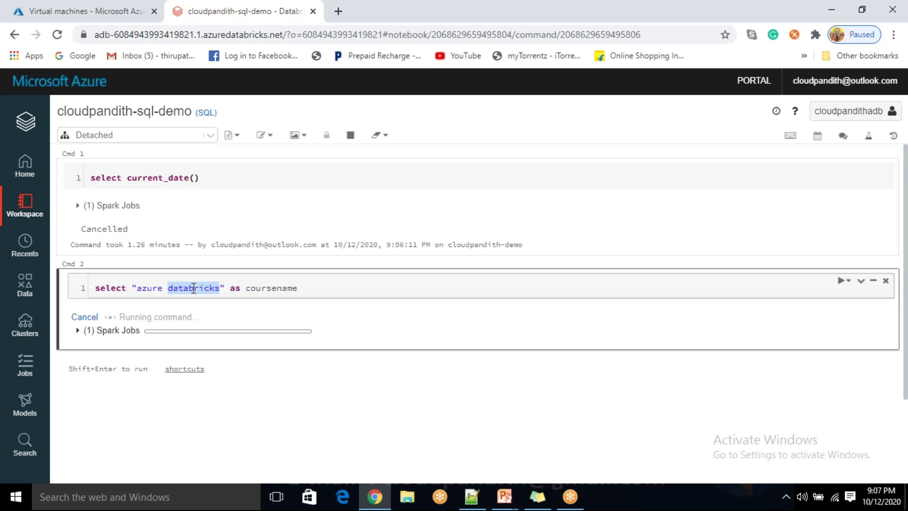
double_click(270, 288)
click(316, 288)
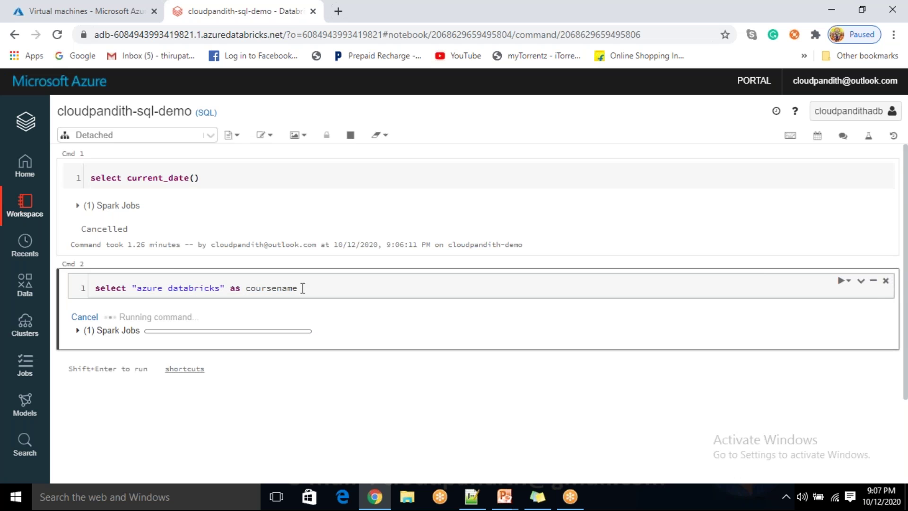
drag(301, 288, 179, 282)
click(106, 295)
triple_click(91, 293)
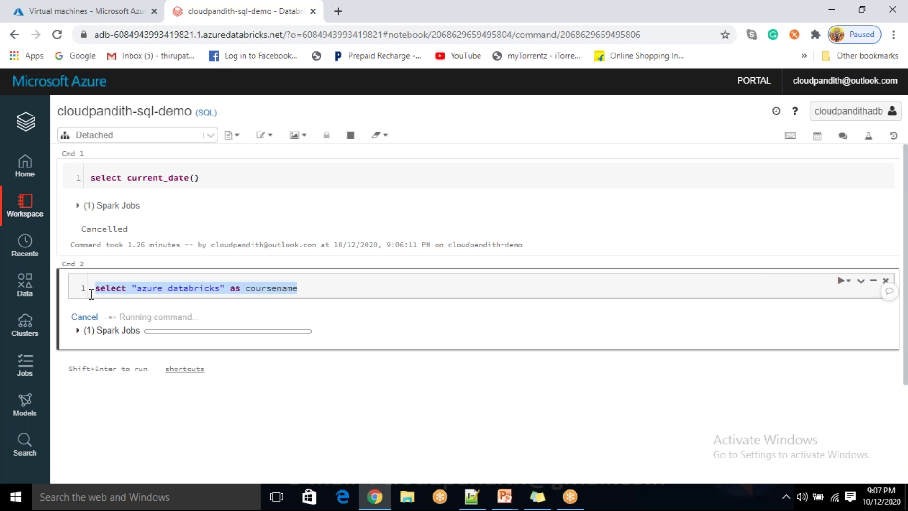
click(320, 287)
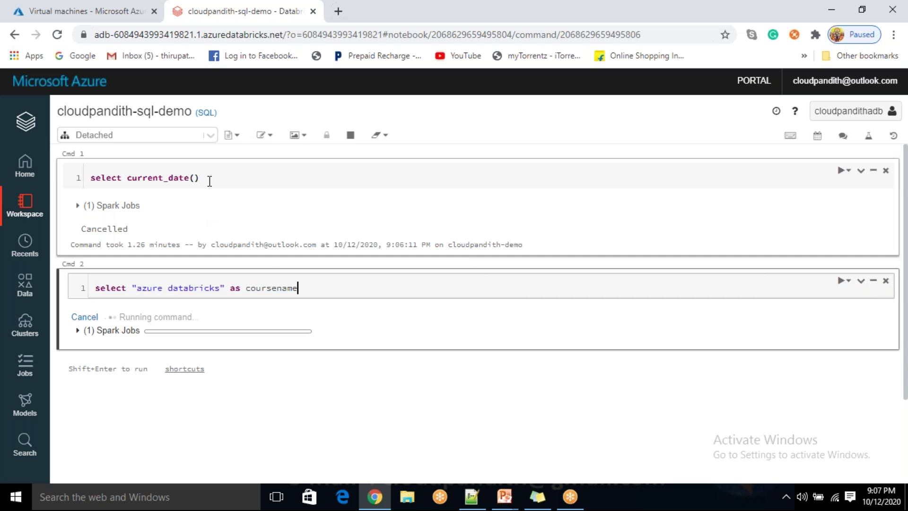
triple_click(175, 179)
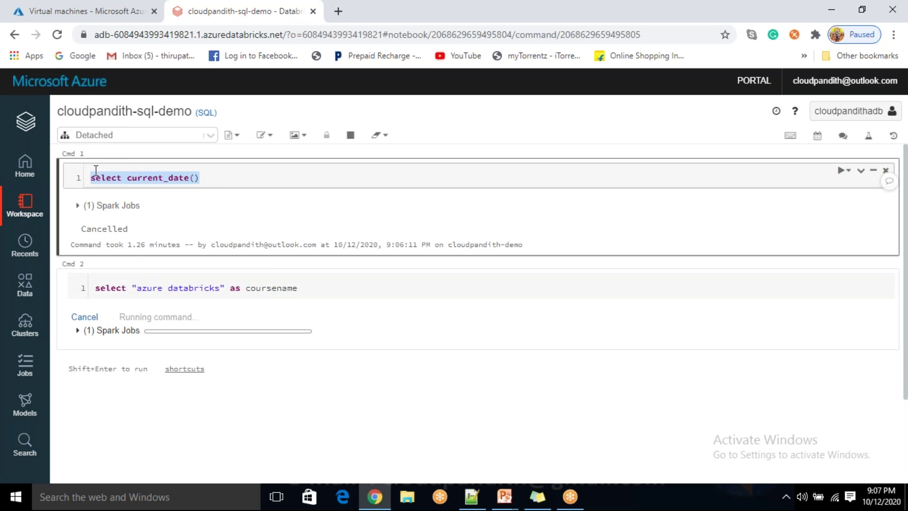
click(218, 176)
click(148, 277)
drag(96, 287, 102, 283)
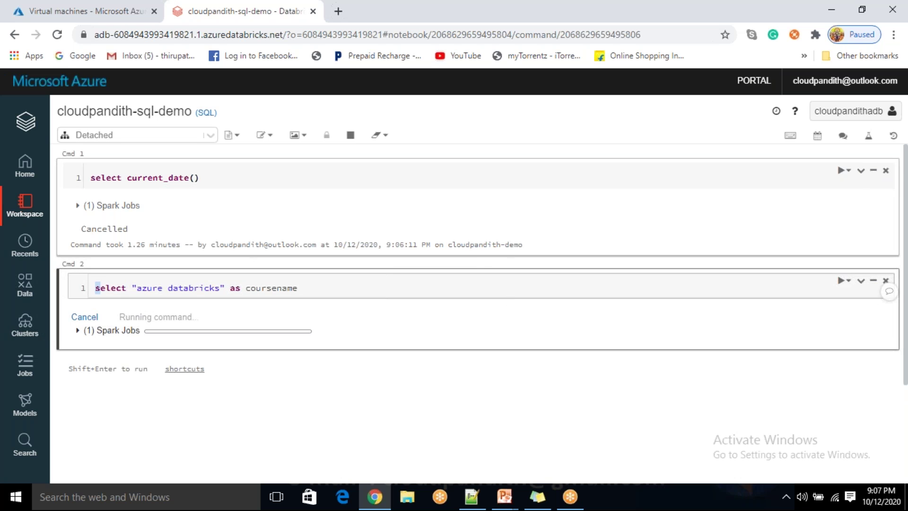
Cancel the running coursename query and select the whole current_date() query in the first cell
click(85, 317)
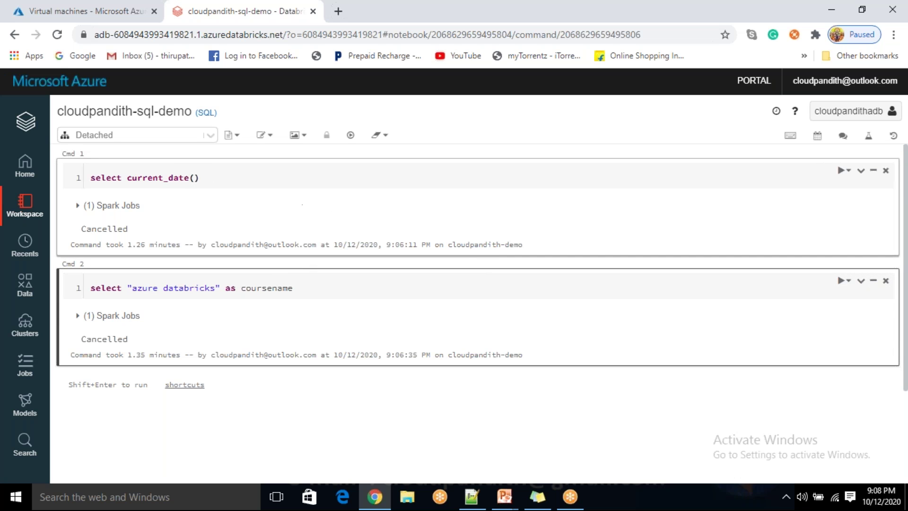
drag(202, 178, 93, 176)
drag(218, 177, 87, 171)
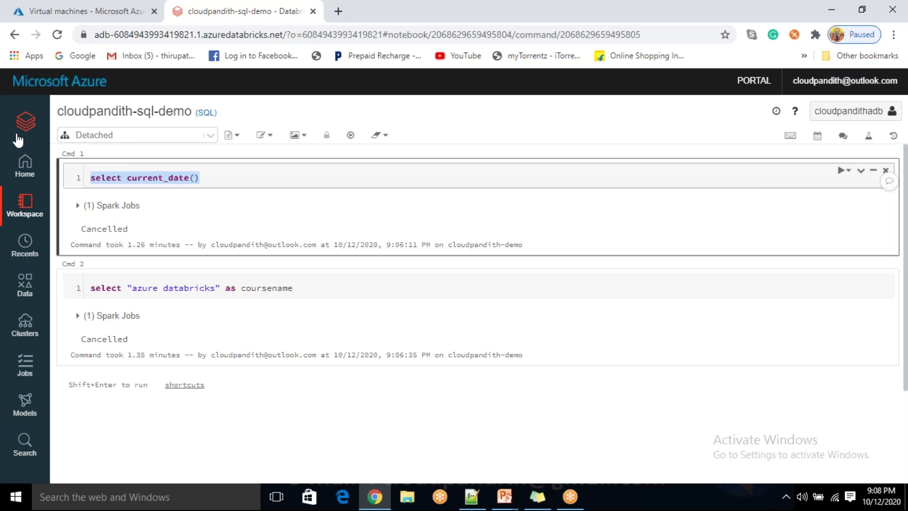
Create a new notebook named cloudpandith-r-demo with R as default language on the cloudpandith-demo cluster
click(21, 124)
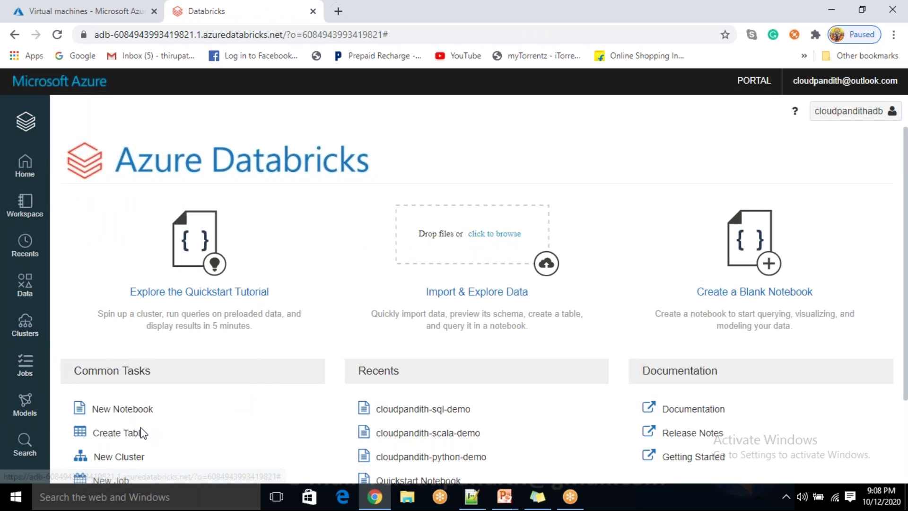
click(132, 409)
click(494, 194)
click(429, 285)
click(398, 160)
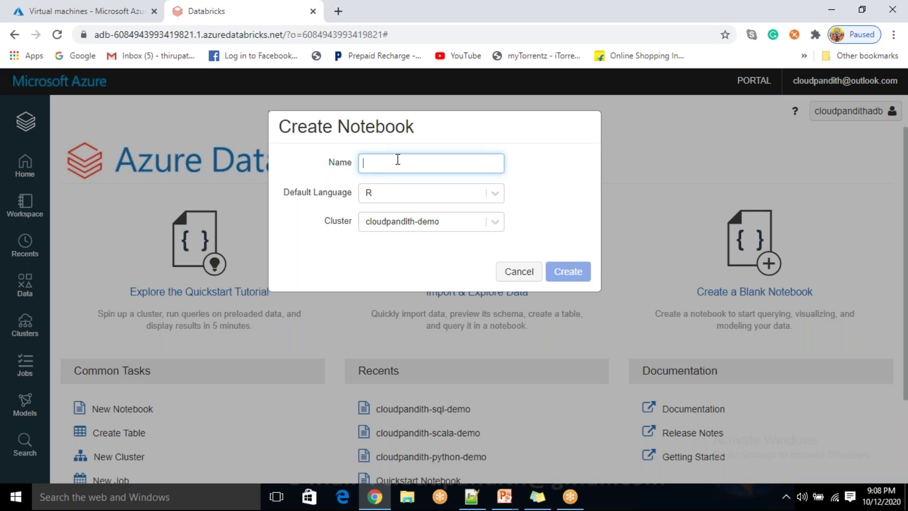
text(cloudpandi)
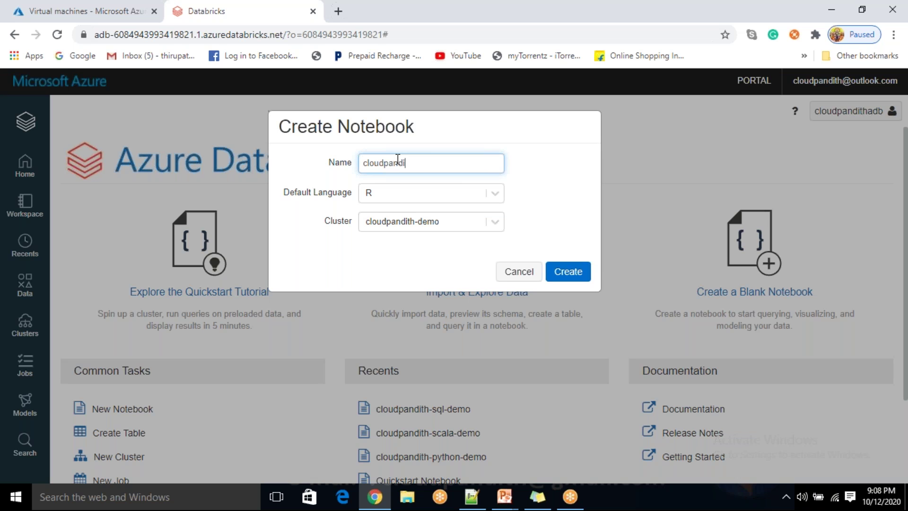
text(th-r-demo)
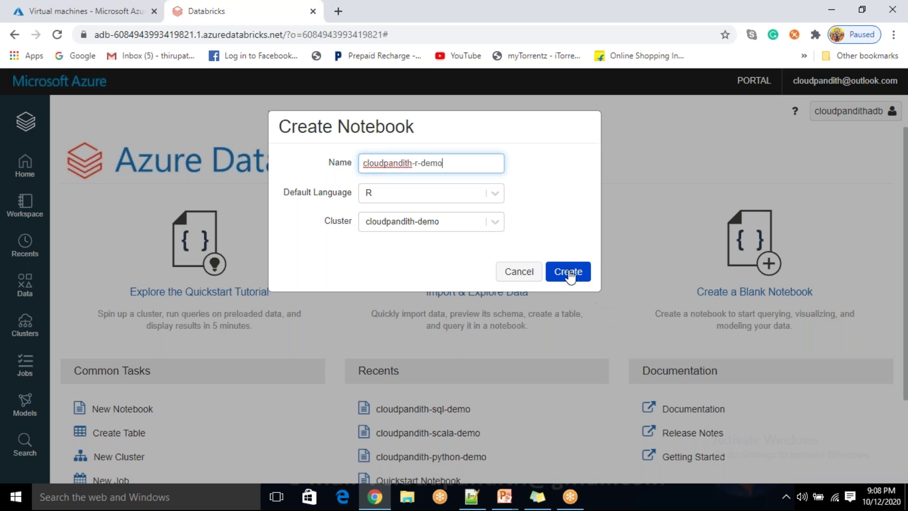
click(569, 273)
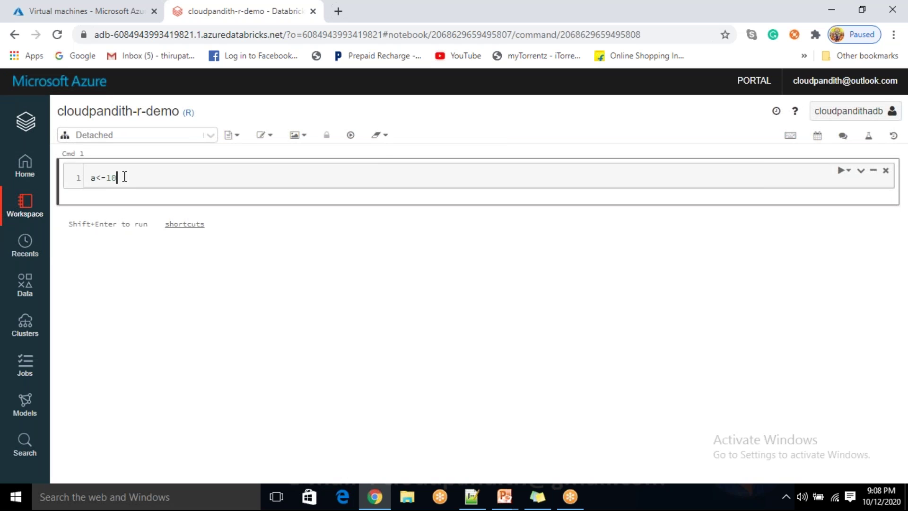
Run a<-10 in the first cell, and add and run a second cell containing a
key(shift+Return)
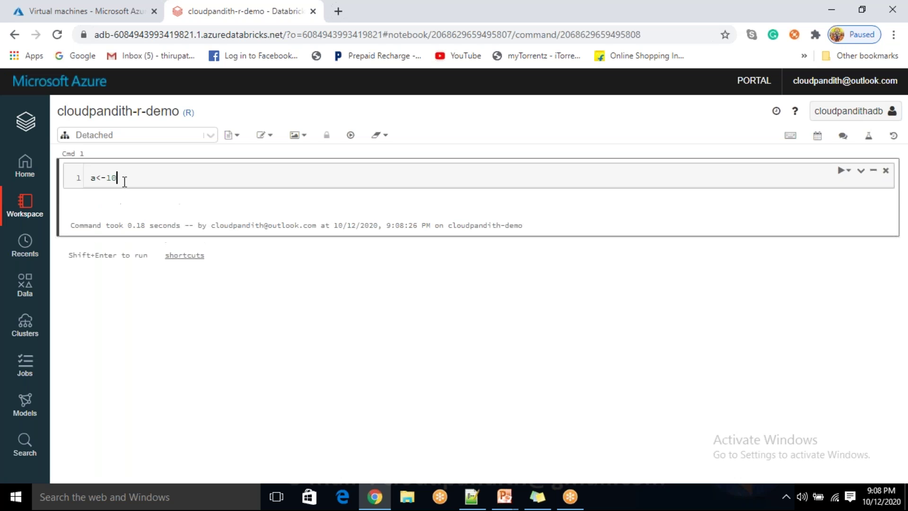
click(484, 241)
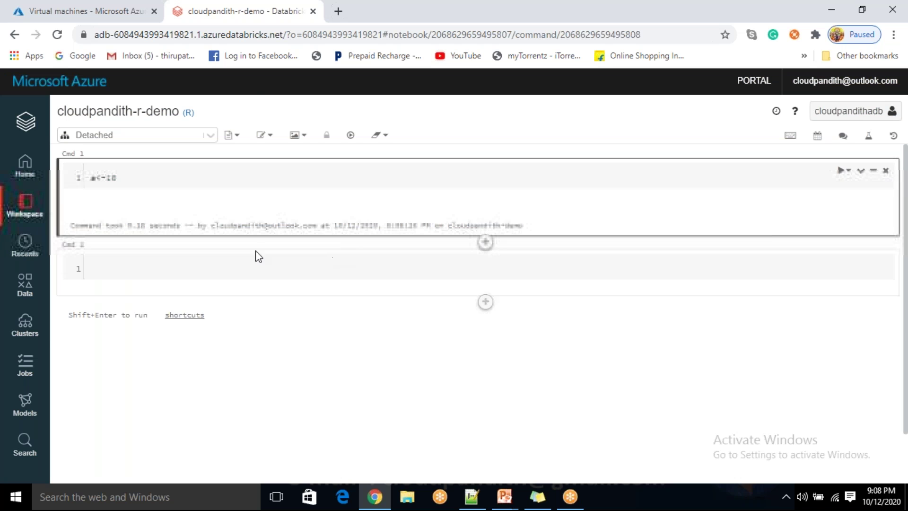
key(shift+Return)
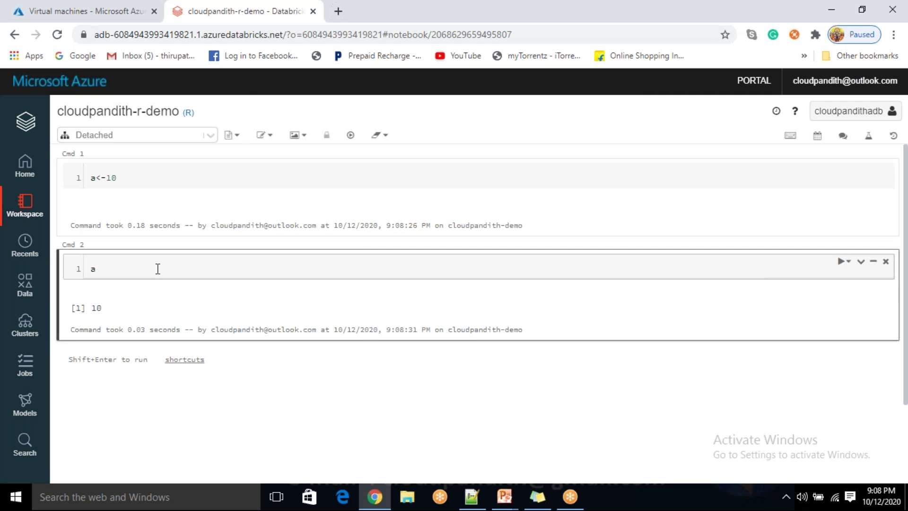
Add a third cell with class(a), run it and highlight the returned type
scroll(157, 269, down, 2)
click(484, 282)
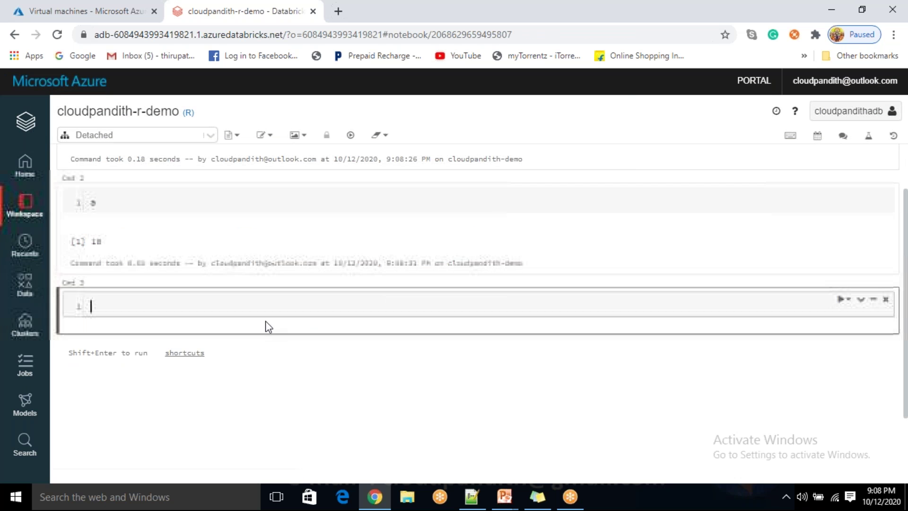
text(class(a))
key(shift+Return)
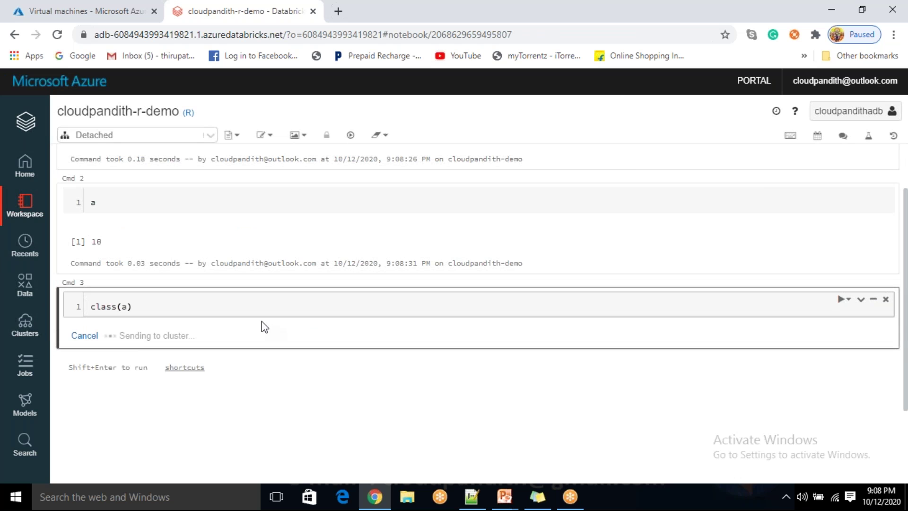
double_click(119, 348)
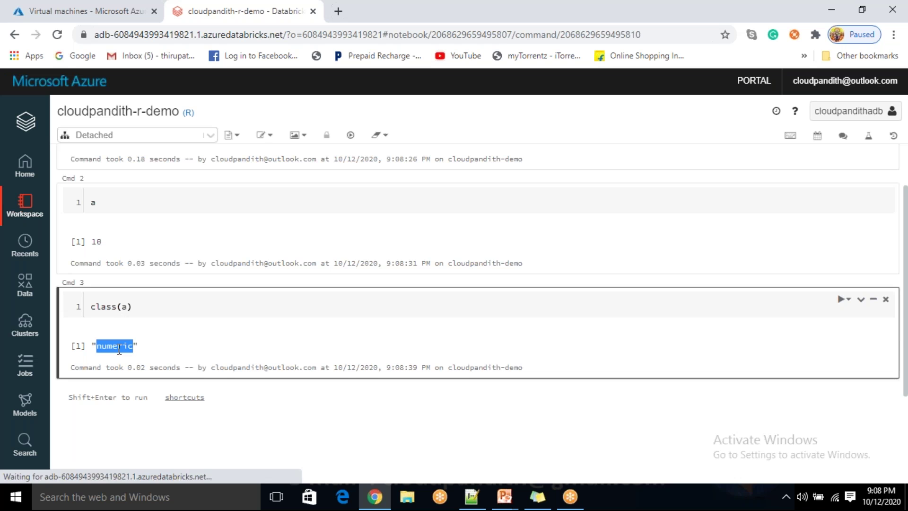
Add a fourth cell that converts a to an integer with b=as.integer(a)
click(485, 384)
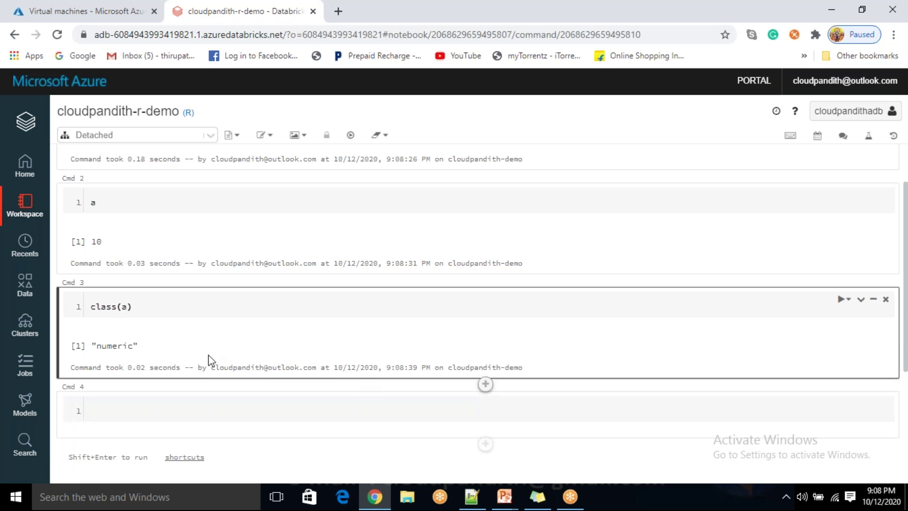
text(as)
text(.integer)
text((a)
text(b=)
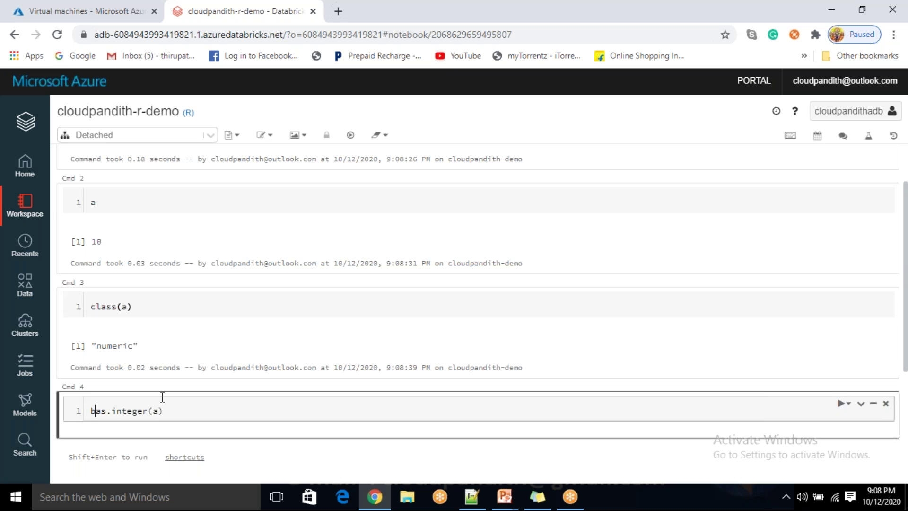
key(End)
key(Return)
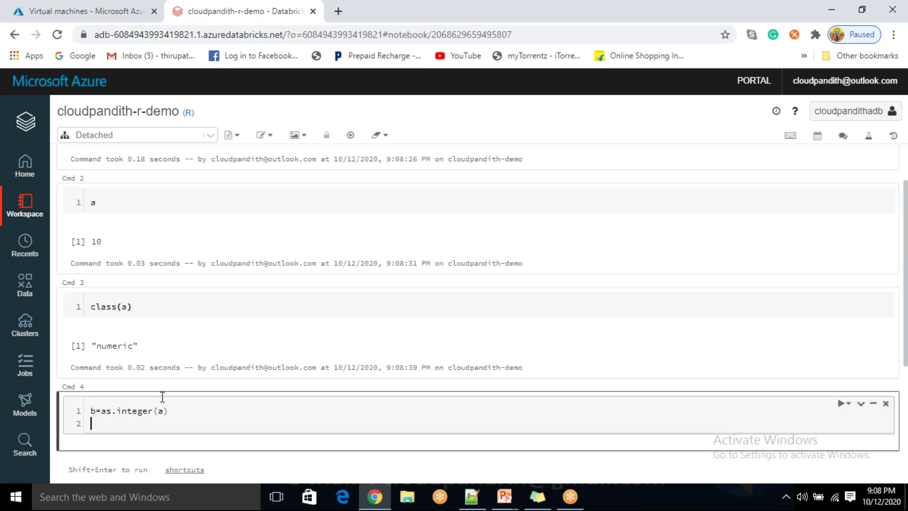
click(163, 410)
drag(163, 410, 160, 409)
double_click(134, 410)
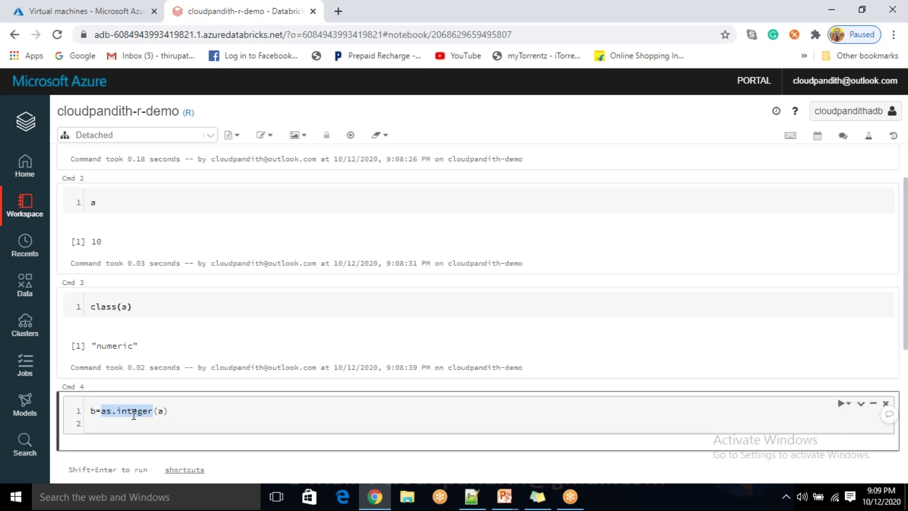
click(94, 408)
Add class(b) on the second line of the fourth cell, run the cell and inspect its output
click(206, 413)
text(clas)
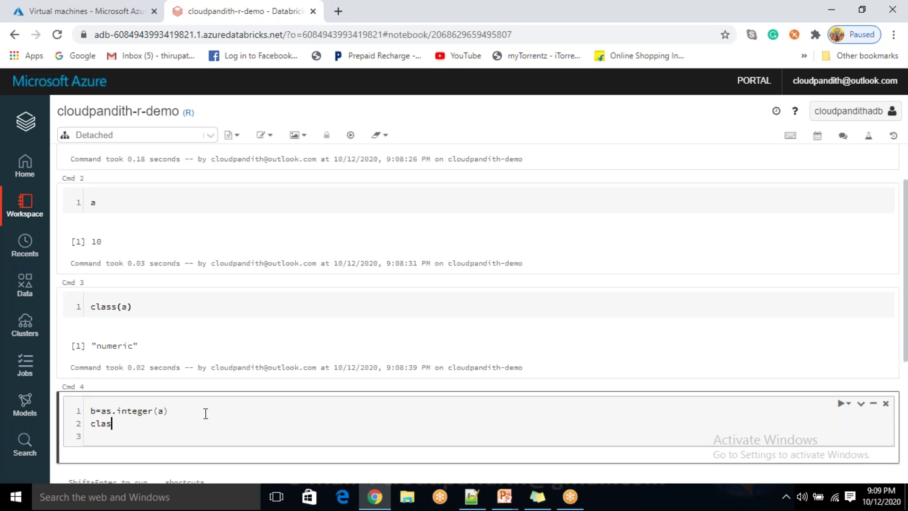
text(s(b)
key(shift+Return)
scroll(212, 369, down, 3)
drag(105, 345, 127, 343)
click(175, 332)
Review the four R cells and their outputs, from the a<-10 assignment to the class(b) check
scroll(163, 277, up, 4)
scroll(166, 283, down, 1)
scroll(166, 284, up, 2)
click(156, 178)
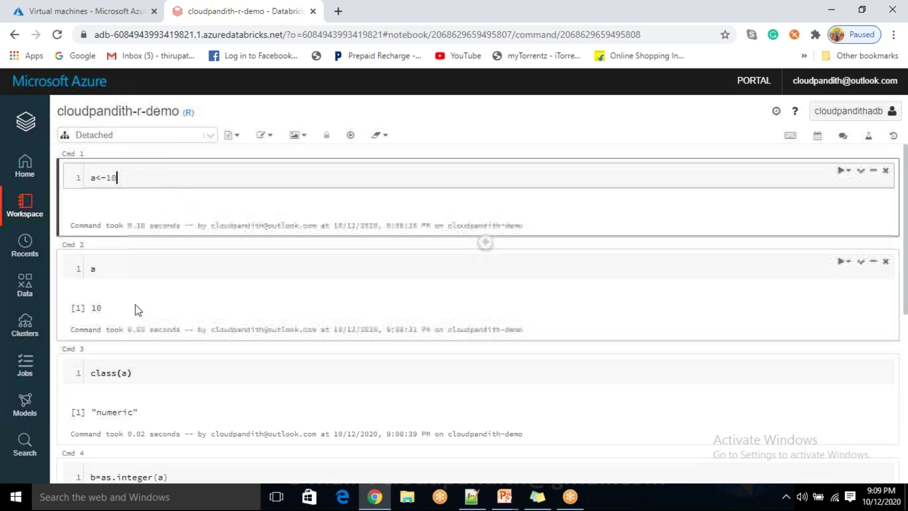
click(138, 312)
click(147, 378)
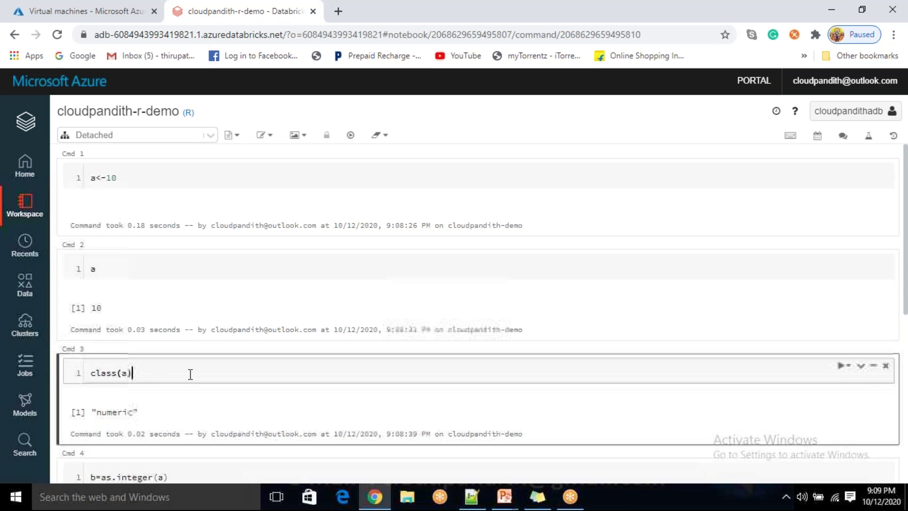
scroll(190, 375, down, 3)
click(180, 362)
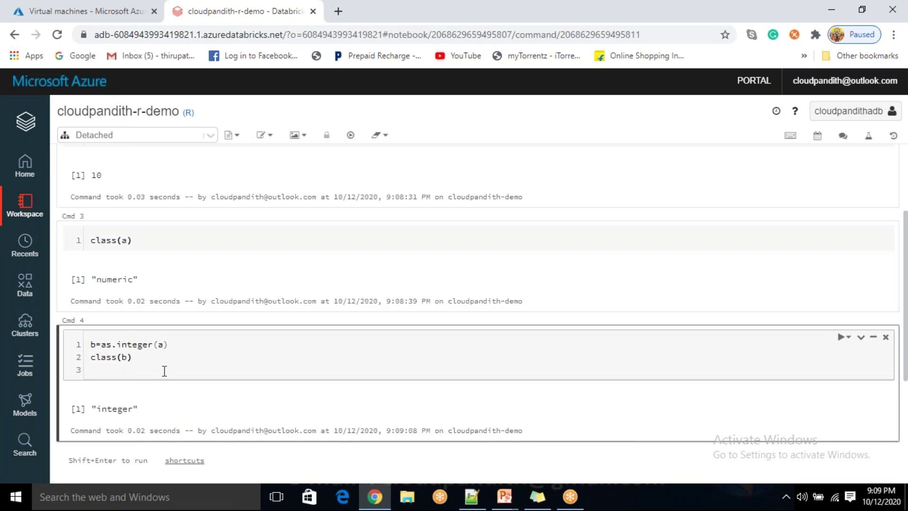
scroll(166, 372, up, 3)
click(125, 181)
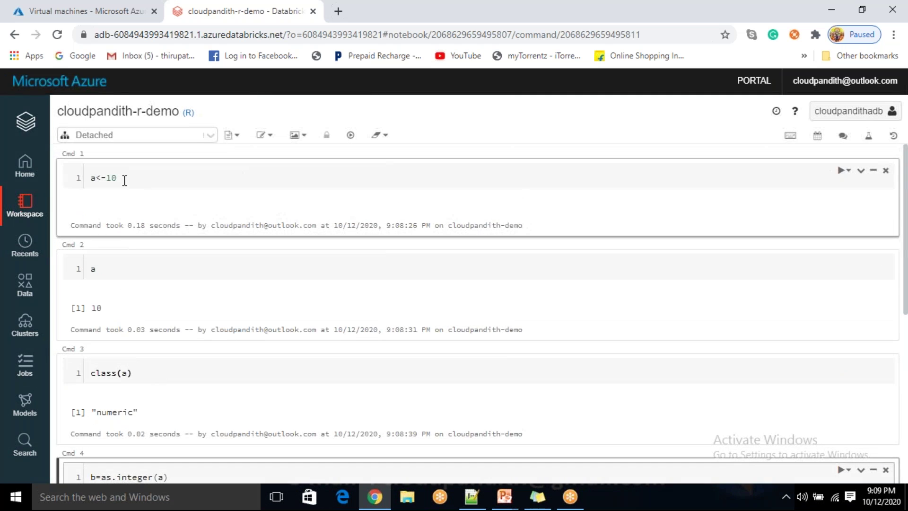
click(121, 263)
click(123, 180)
click(98, 270)
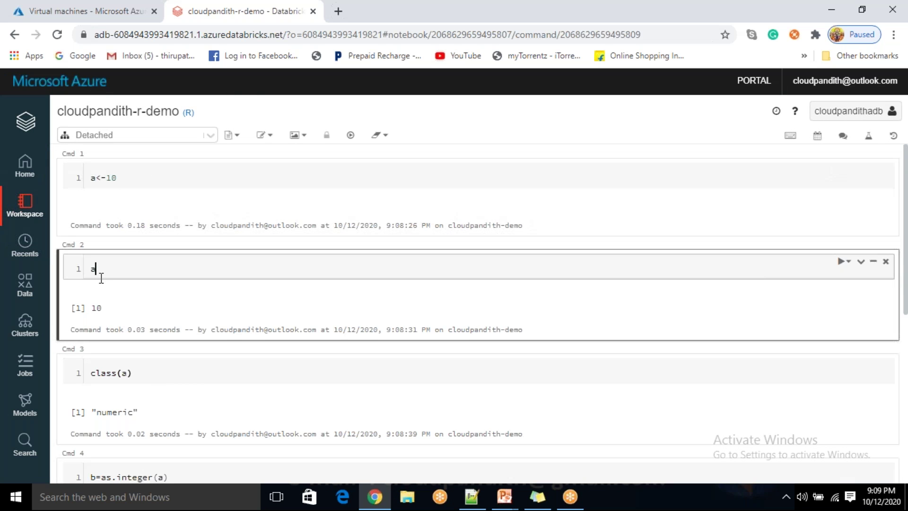
click(143, 374)
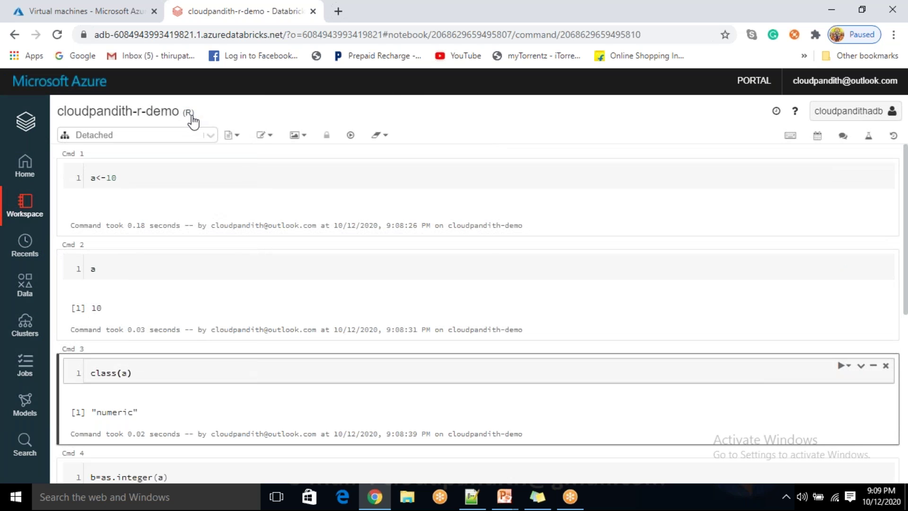
scroll(282, 291, down, 7)
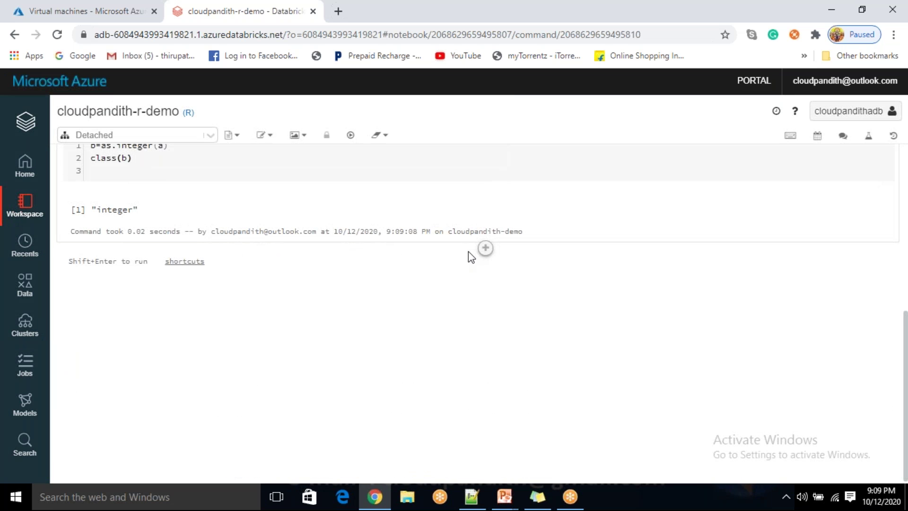
scroll(472, 242, up, 1)
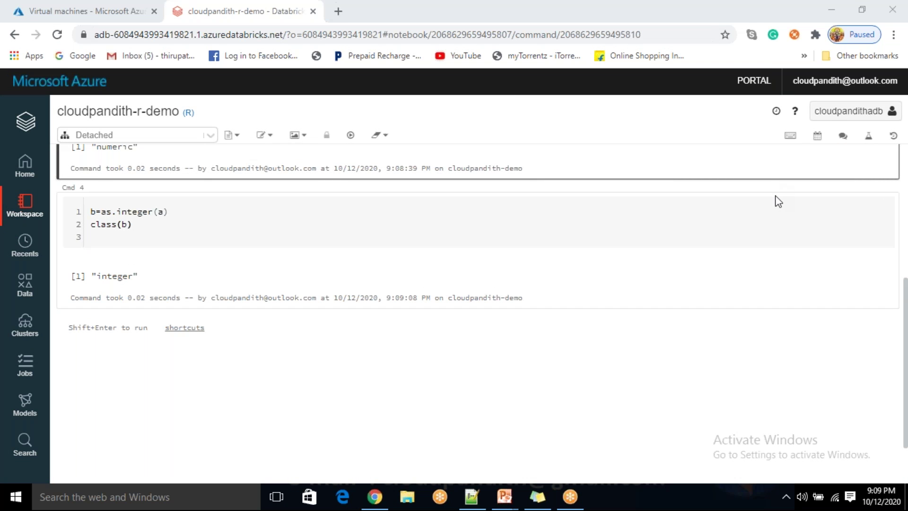
scroll(251, 227, up, 5)
Reopen the recently used cloudpandith-sql-demo notebook
click(250, 229)
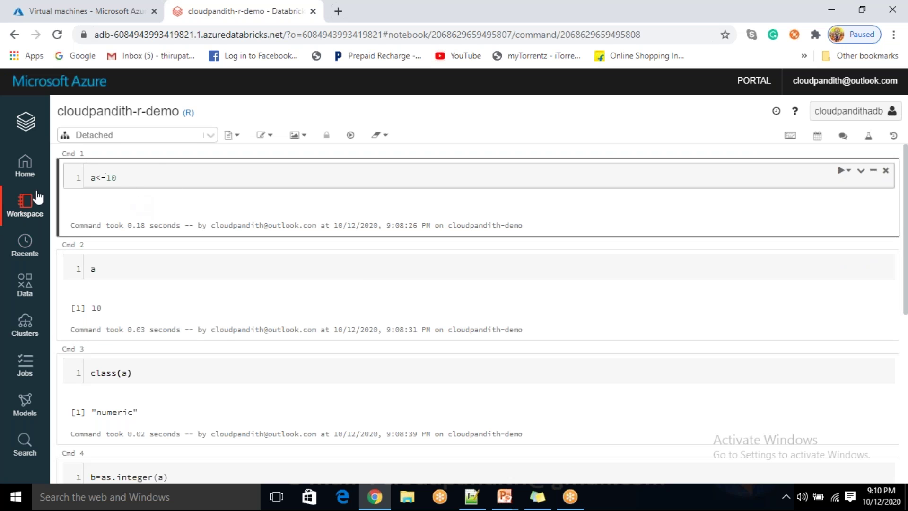
click(28, 246)
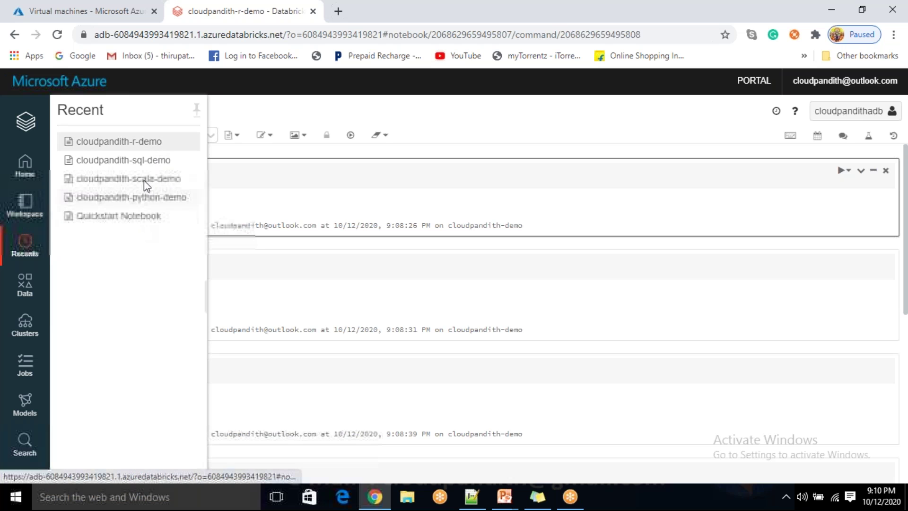
click(146, 161)
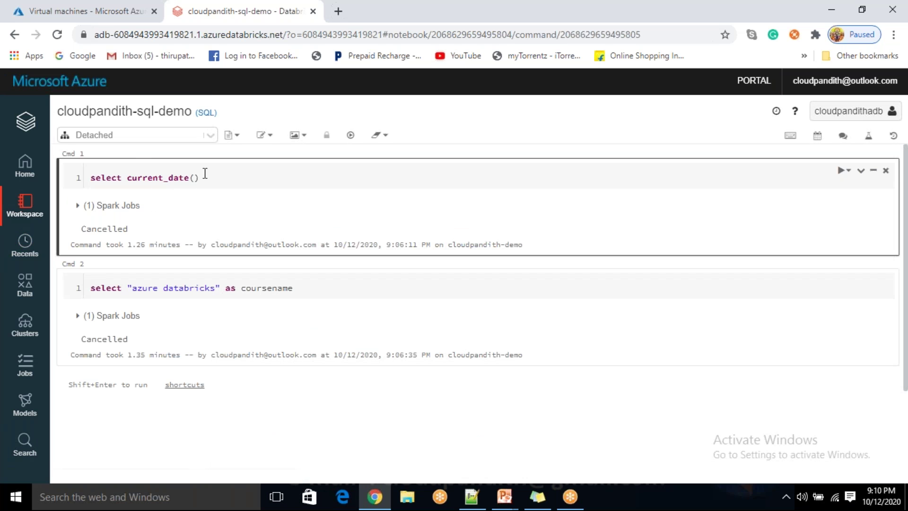
Rerun the select current_date() cell in the cloudpandith-sql-demo notebook
click(217, 183)
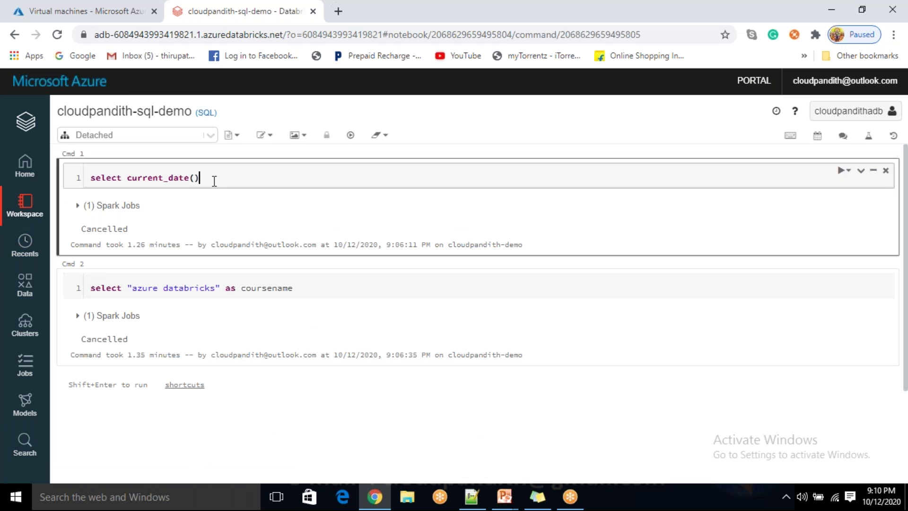
key(shift+Return)
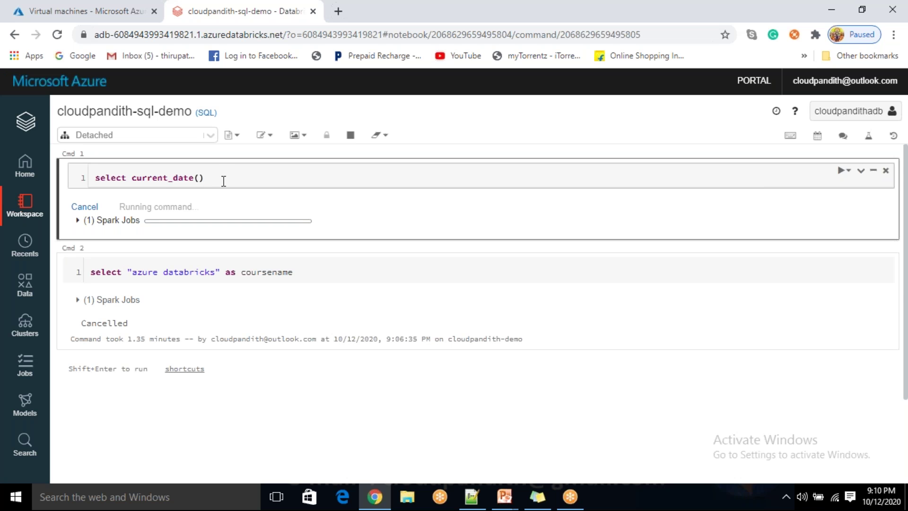
drag(204, 179, 90, 178)
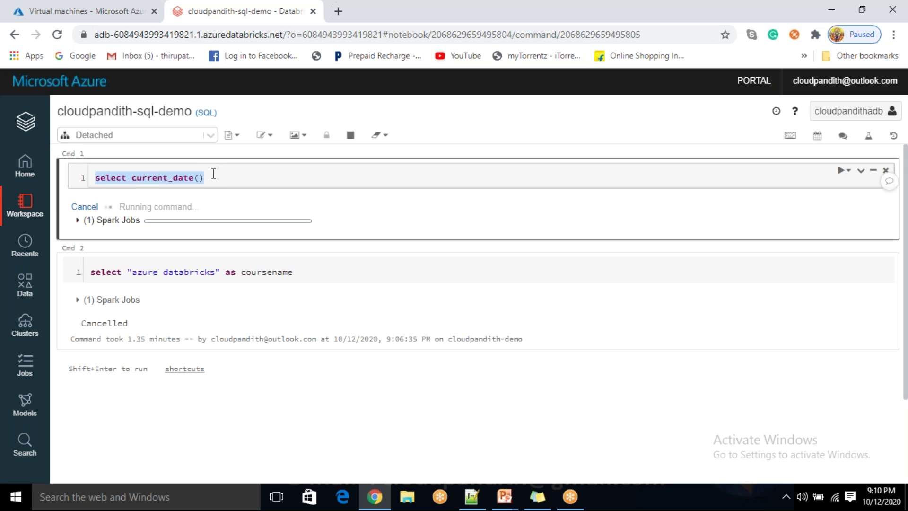
click(215, 176)
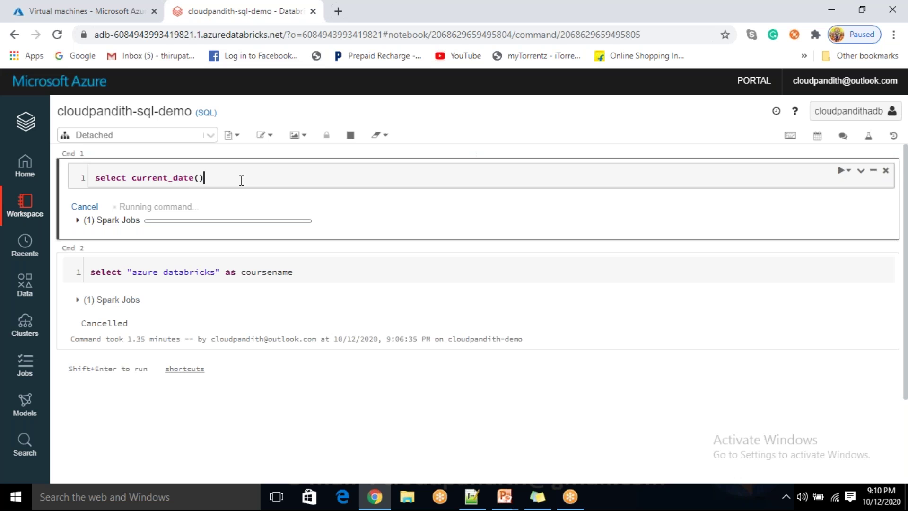
click(299, 278)
drag(298, 278, 90, 267)
key(Left)
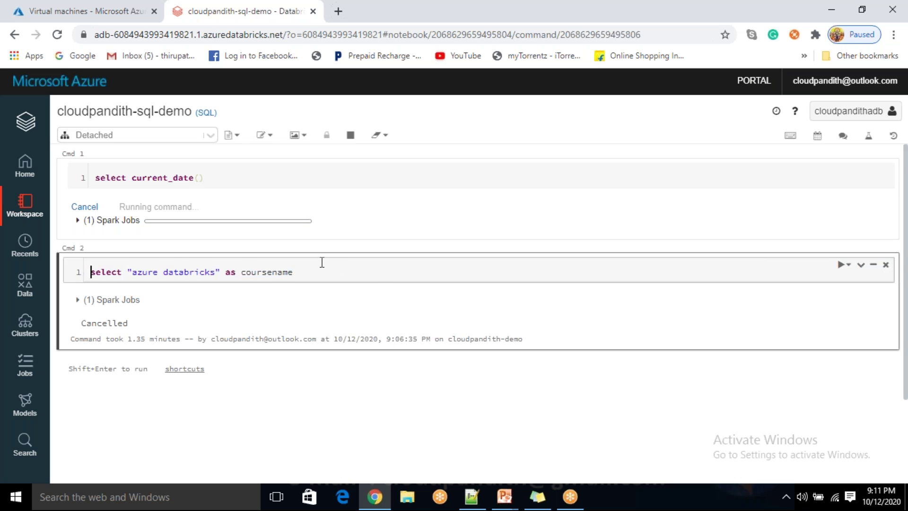
click(310, 271)
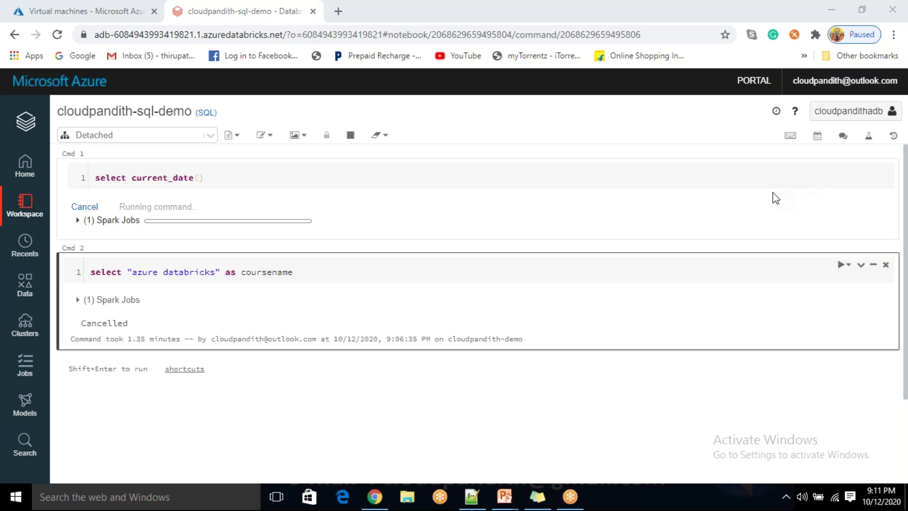
click(332, 178)
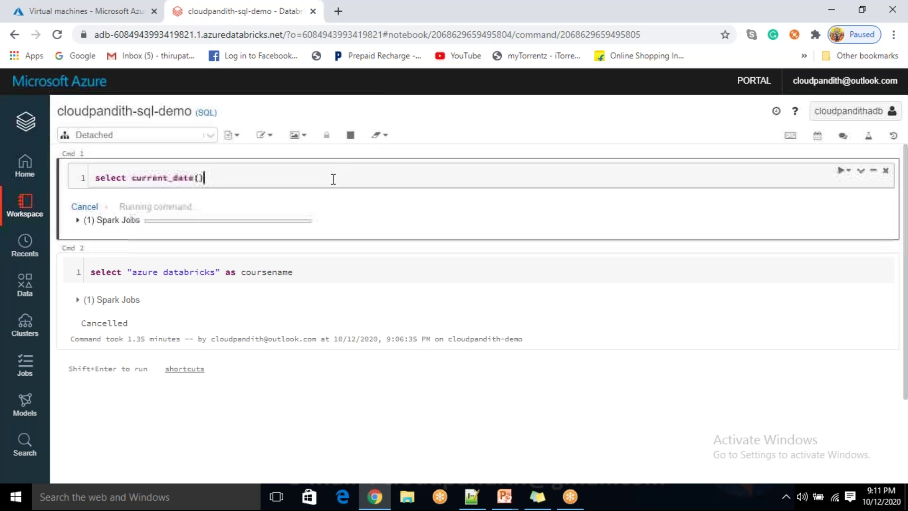
click(329, 269)
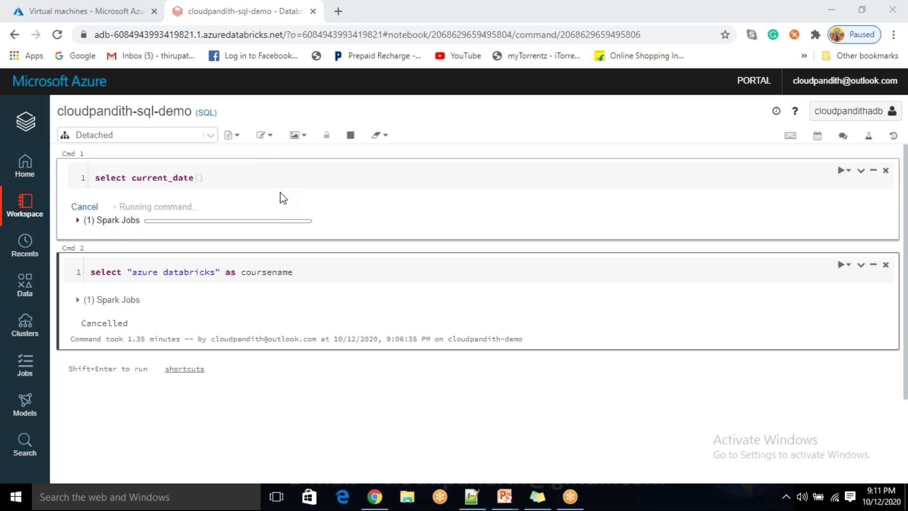
click(236, 136)
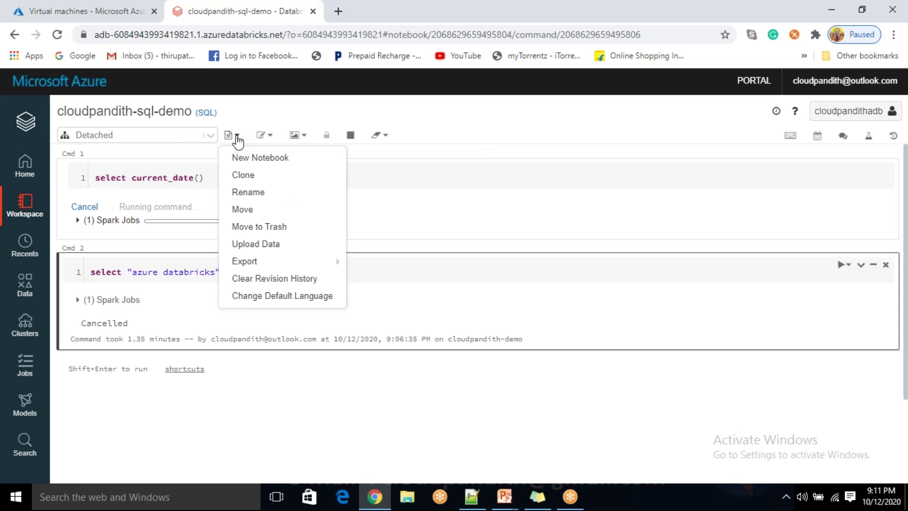
mouse_move(278, 262)
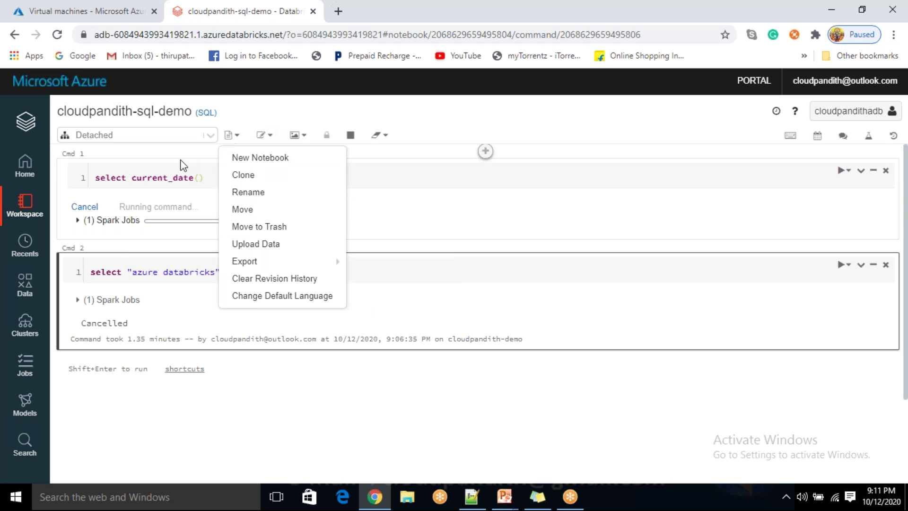
click(183, 178)
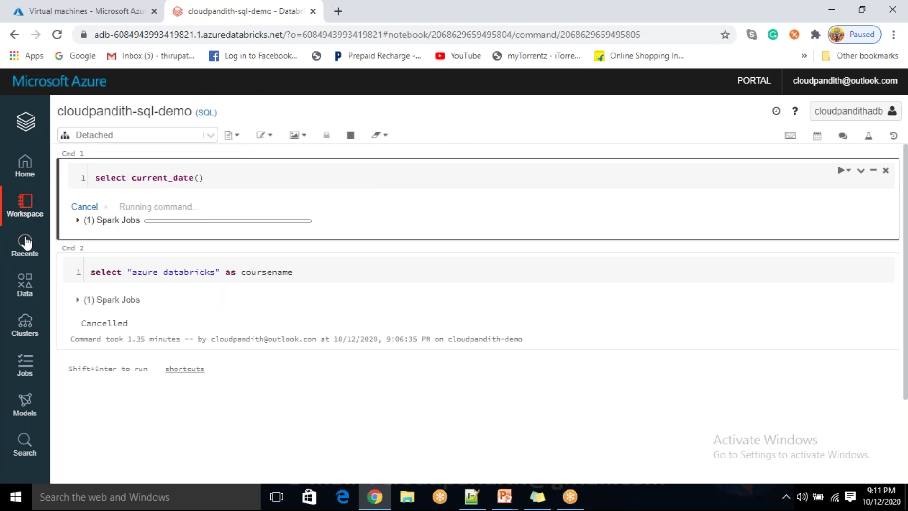
Open the recently used cloudpandith-r-demo notebook and switch from it to the cloudpandith-python-demo notebook
click(25, 243)
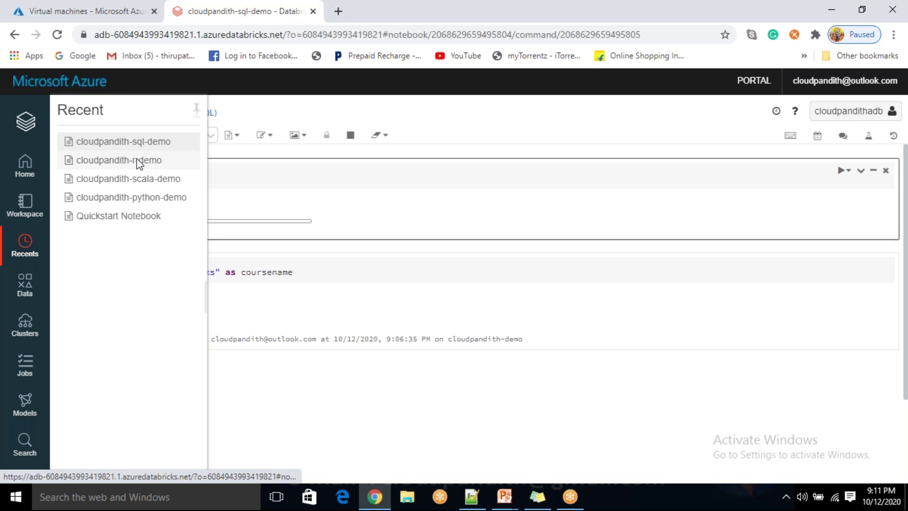
click(137, 164)
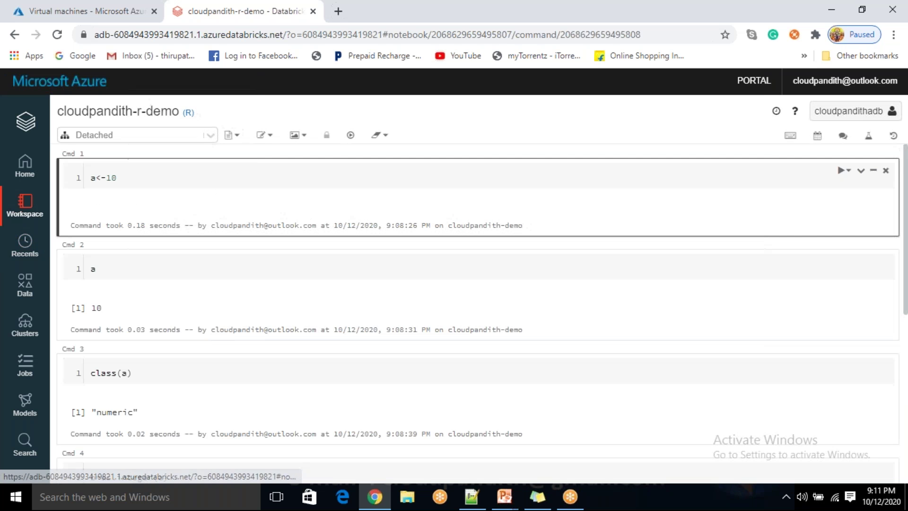
click(37, 247)
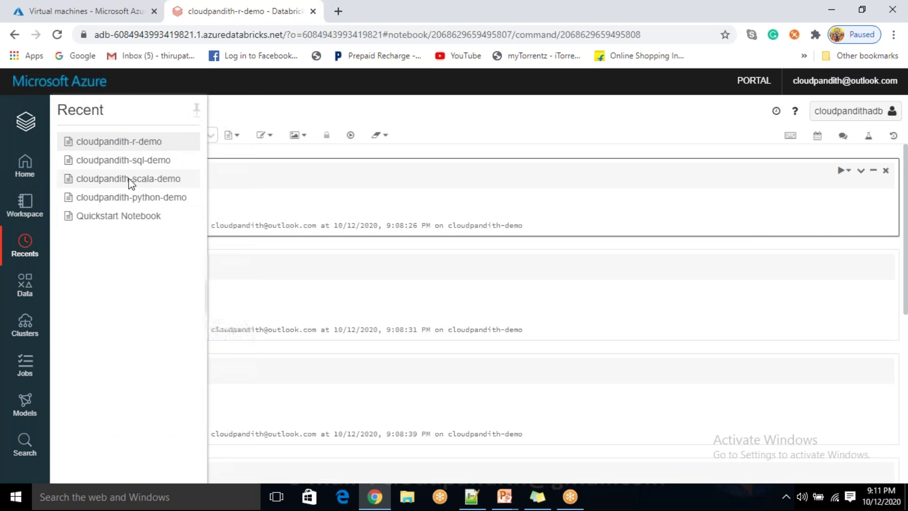
click(139, 197)
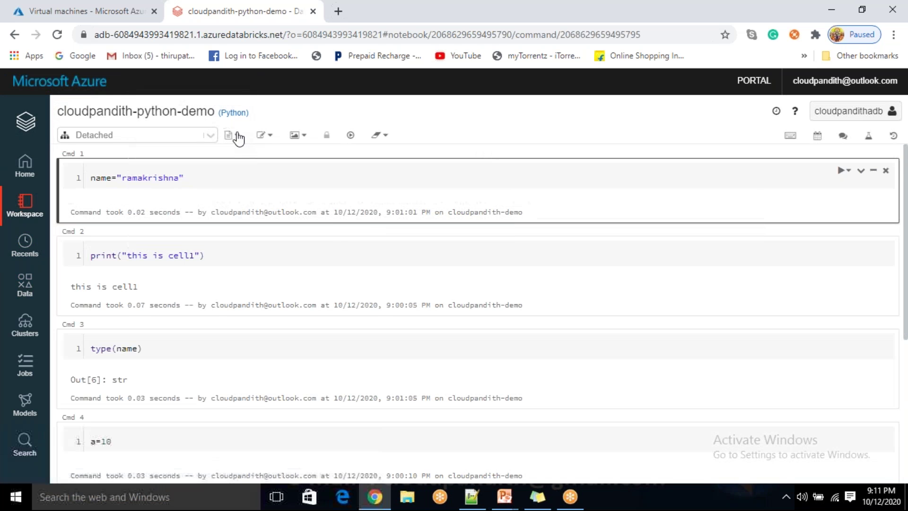
Export the cloudpandith-python-demo notebook as an IPython Notebook
click(239, 138)
mouse_move(273, 261)
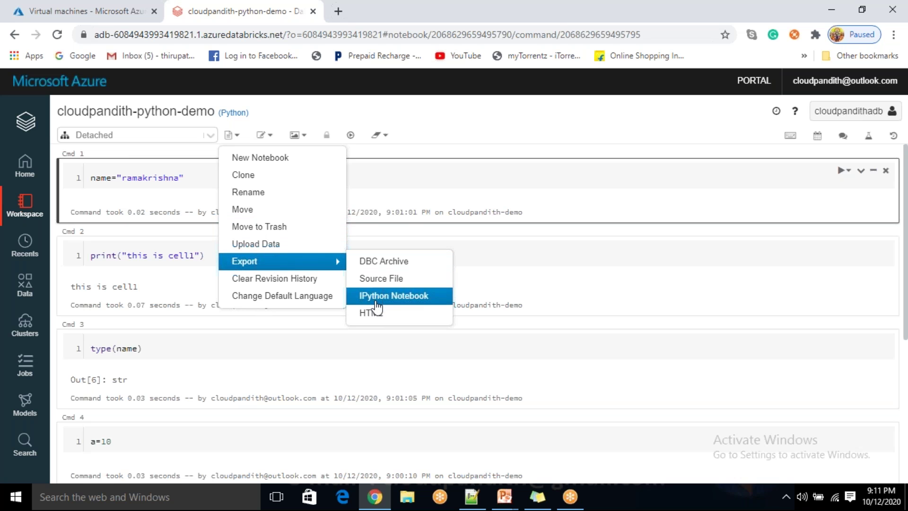
click(381, 303)
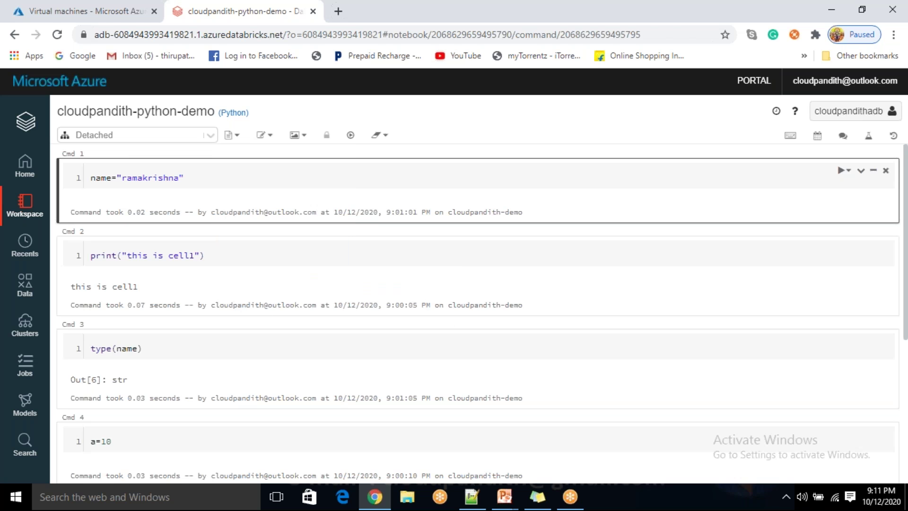